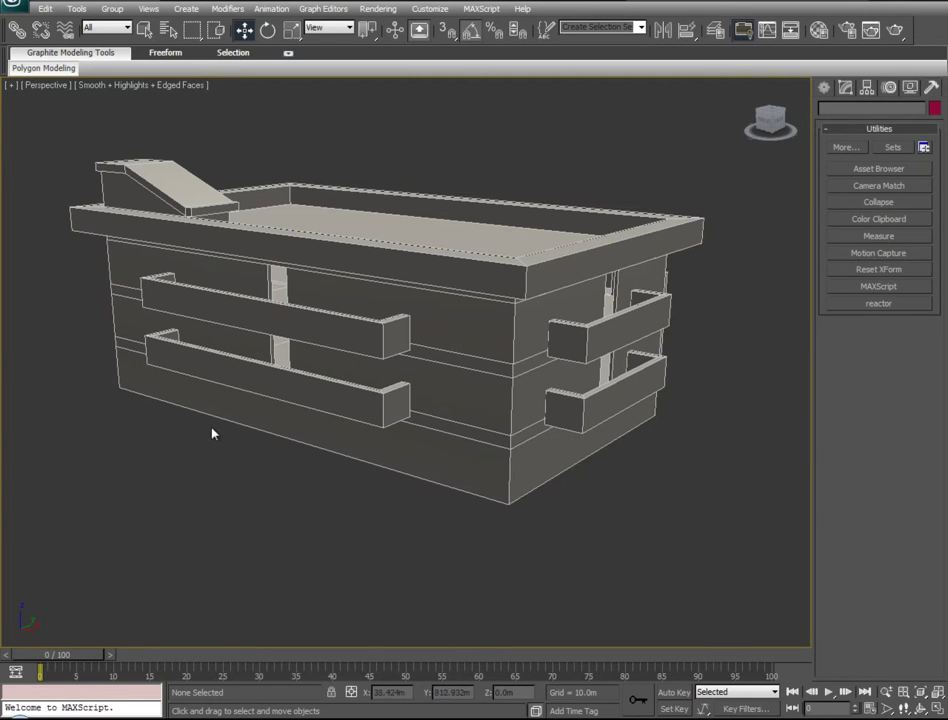
Switch the perspective viewport's shading of the building to Flat
left_click(116, 89)
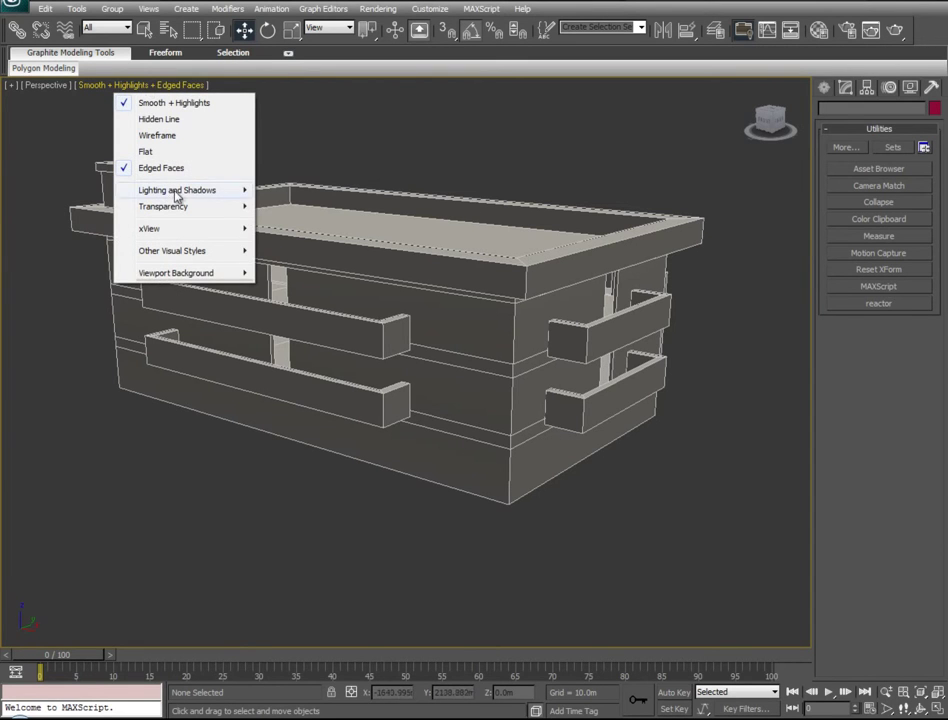
left_click(147, 151)
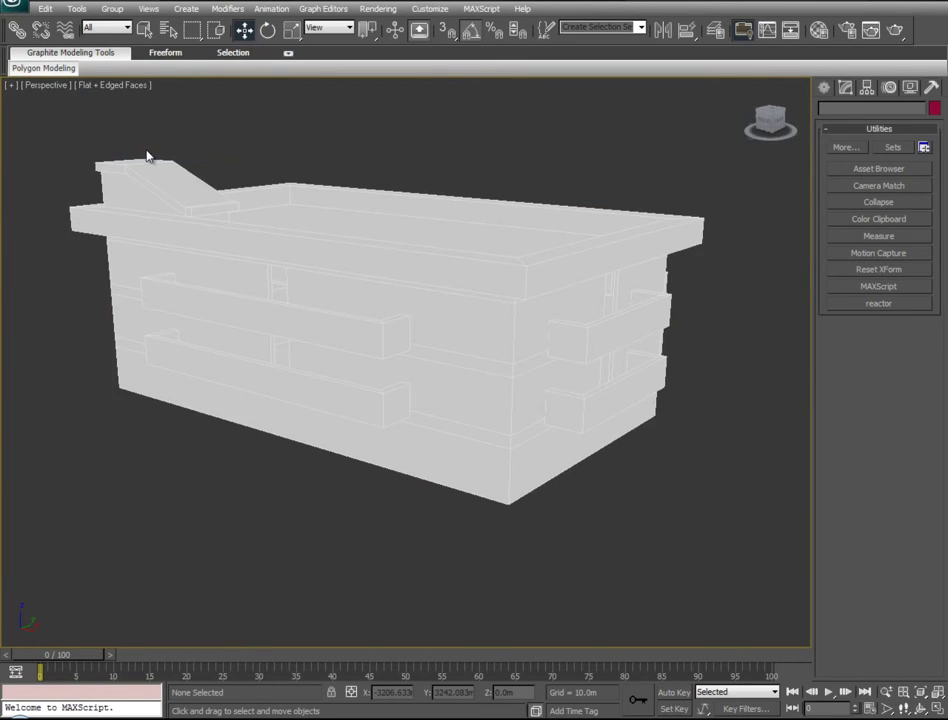
middle_click_drag(658, 529, 698, 573, "alt")
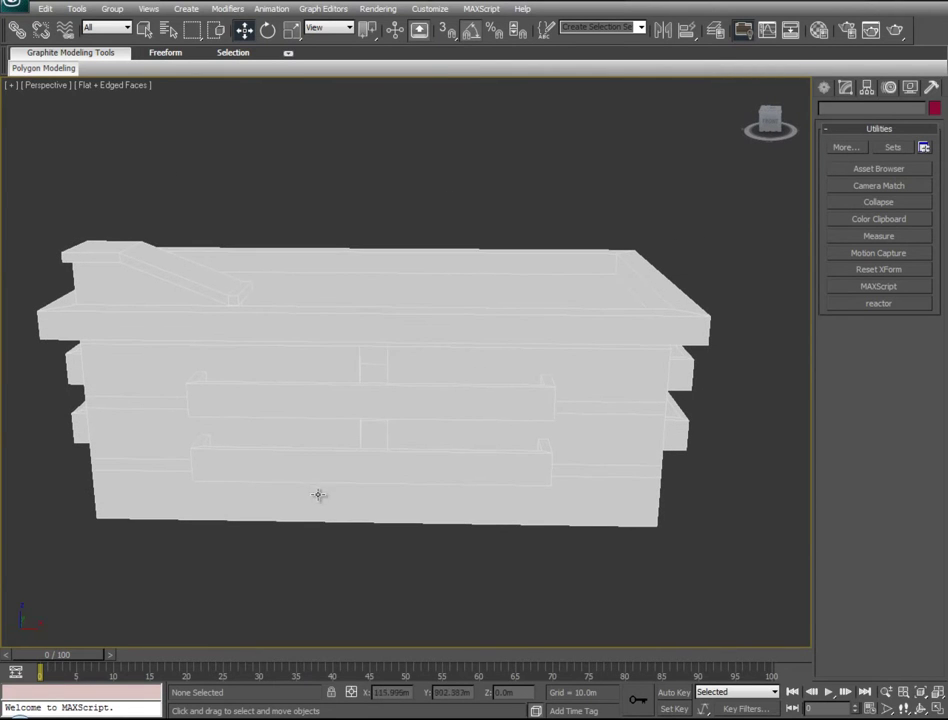
middle_click_drag(396, 571, 427, 539)
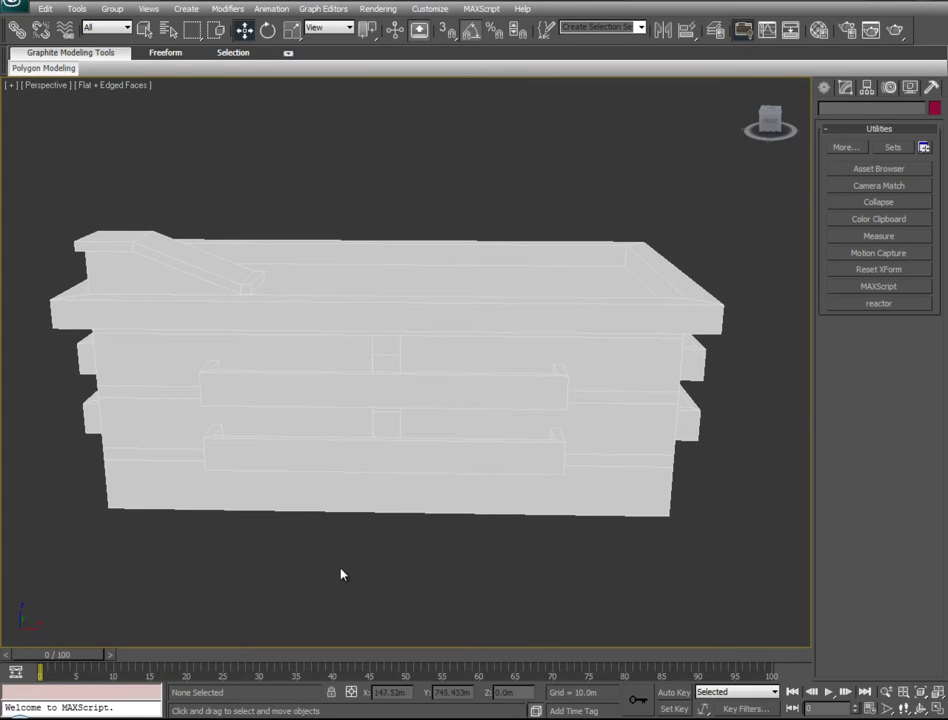
Open the Material Editor and rename the 04 - Default material as BuildingTextures
key("m")
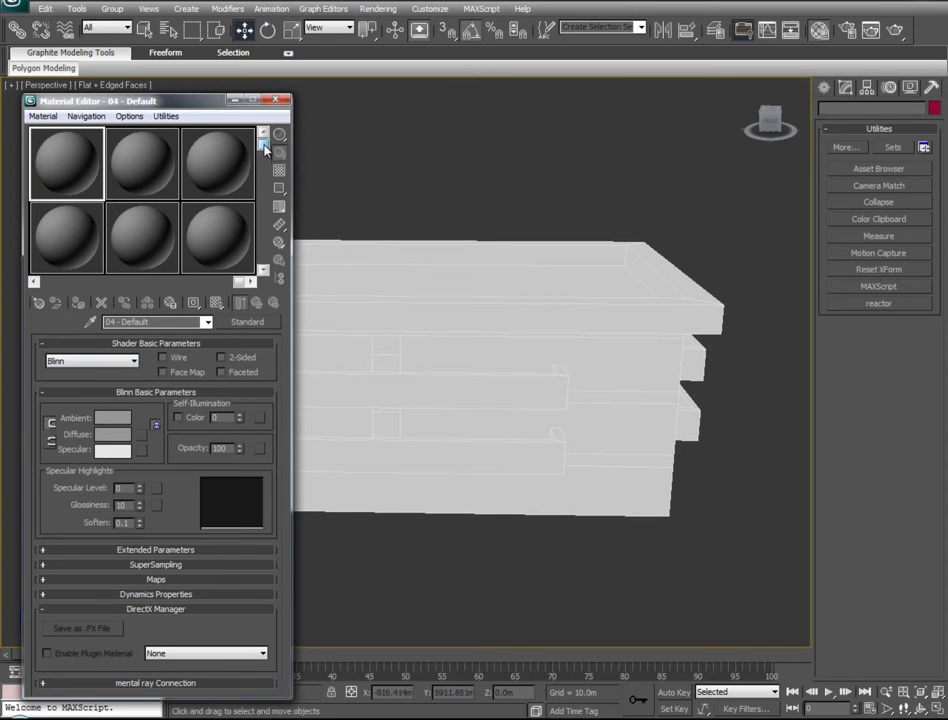
mouse_move(265, 148)
left_mouse_down()
mouse_move(270, 193)
mouse_move(268, 136)
left_mouse_up()
left_click(76, 578)
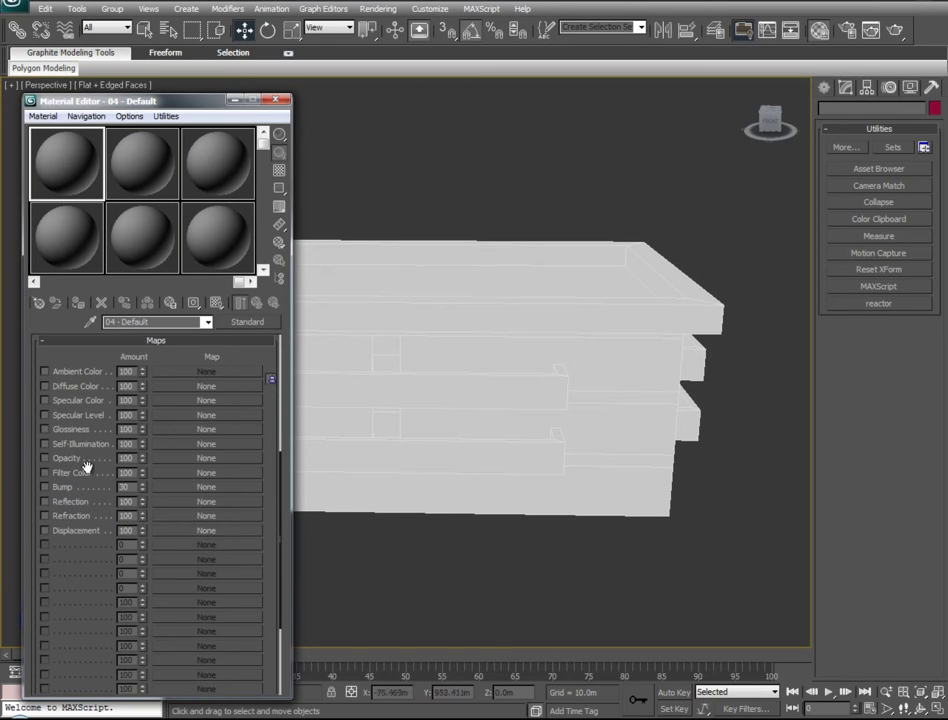
left_click(46, 340)
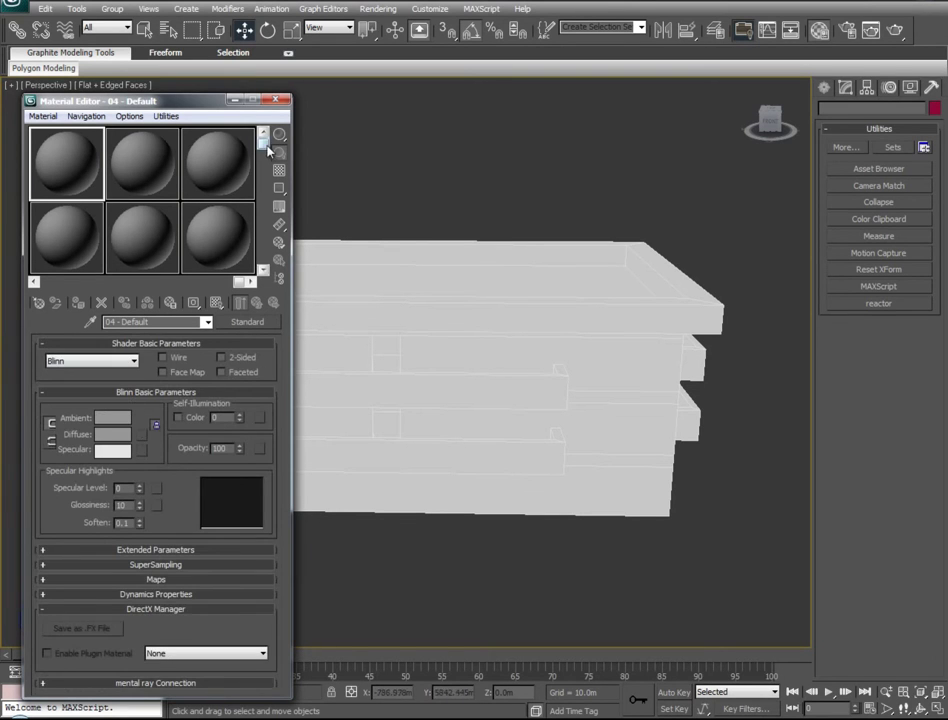
mouse_move(264, 143)
left_mouse_down()
mouse_move(265, 252)
mouse_move(264, 150)
left_mouse_up()
left_click_drag(150, 322, 36, 319)
type("BuildingTextures")
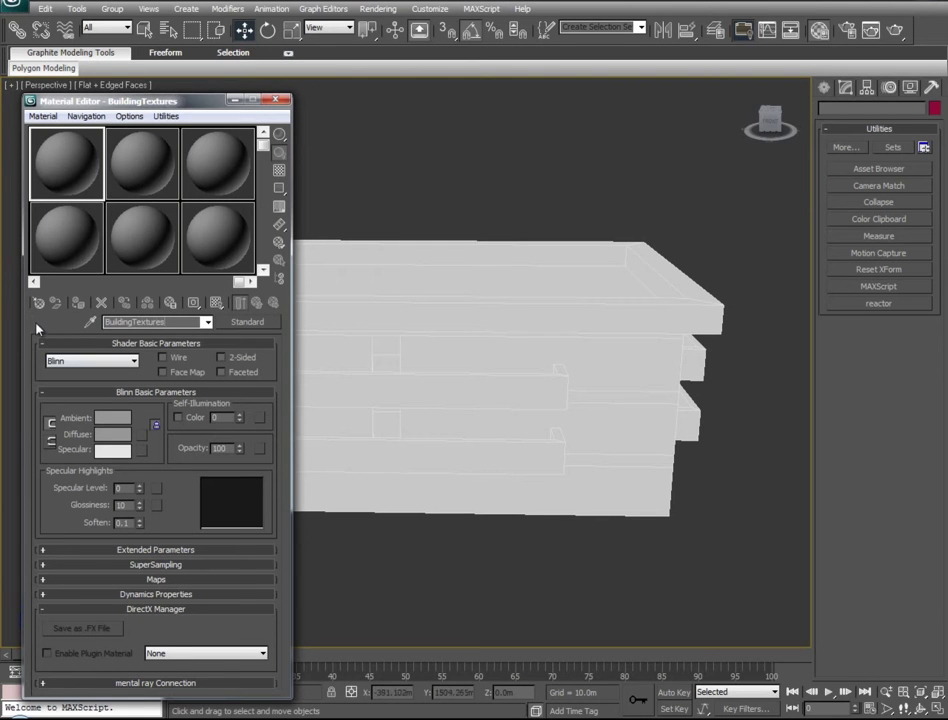
Change BuildingTextures to a Multi/Sub-Object material, keeping the old material as a sub-material
left_click(250, 322)
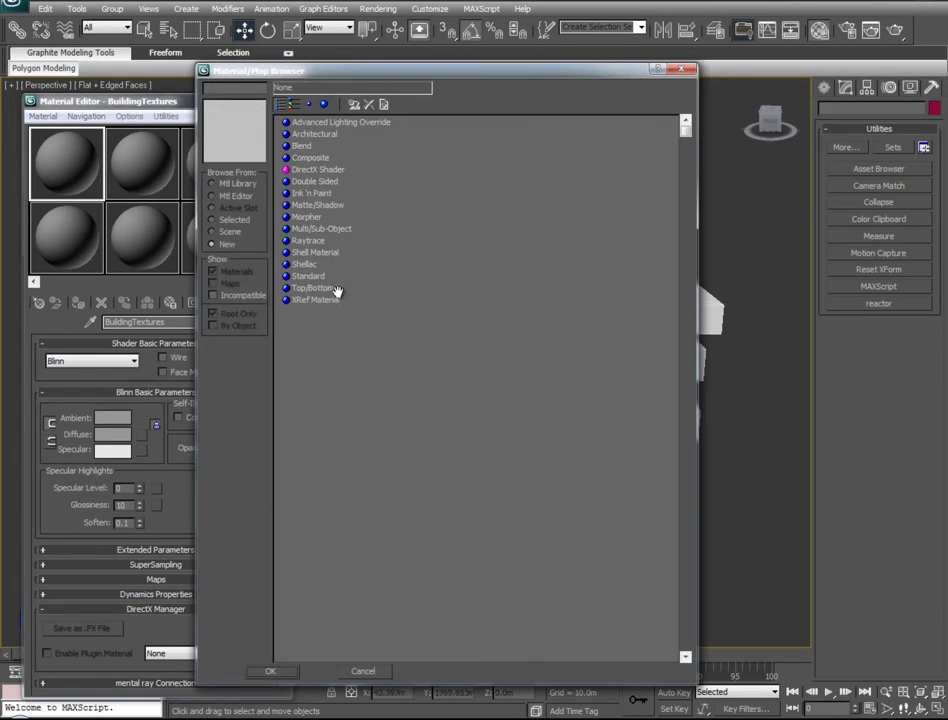
left_click(315, 229)
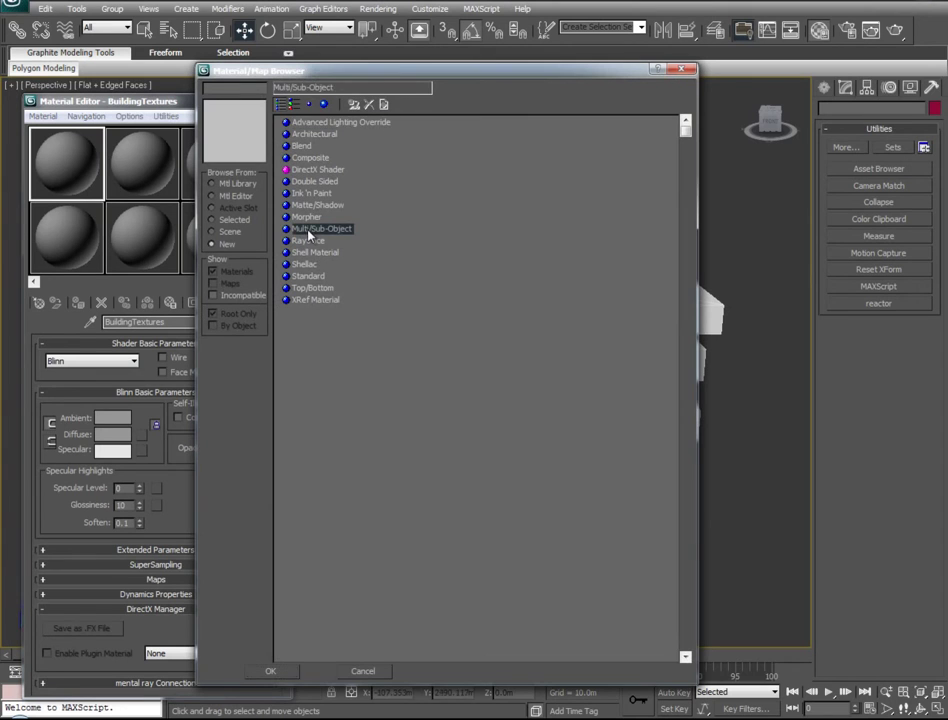
left_click(272, 671)
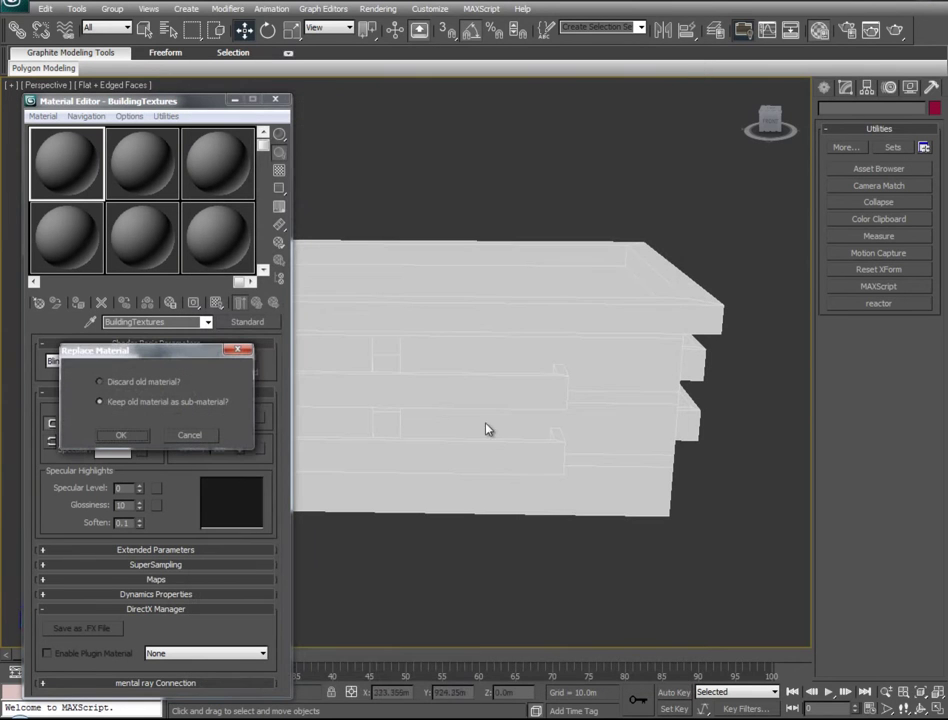
left_click(124, 436)
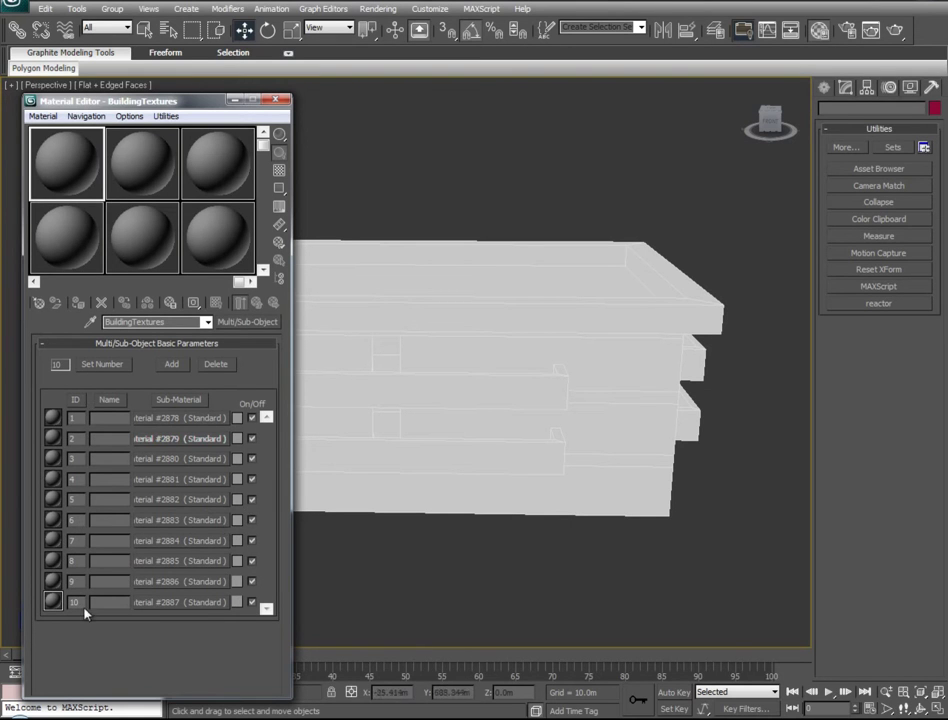
Set the number of sub-materials to 100, and return it to 10
left_click(100, 366)
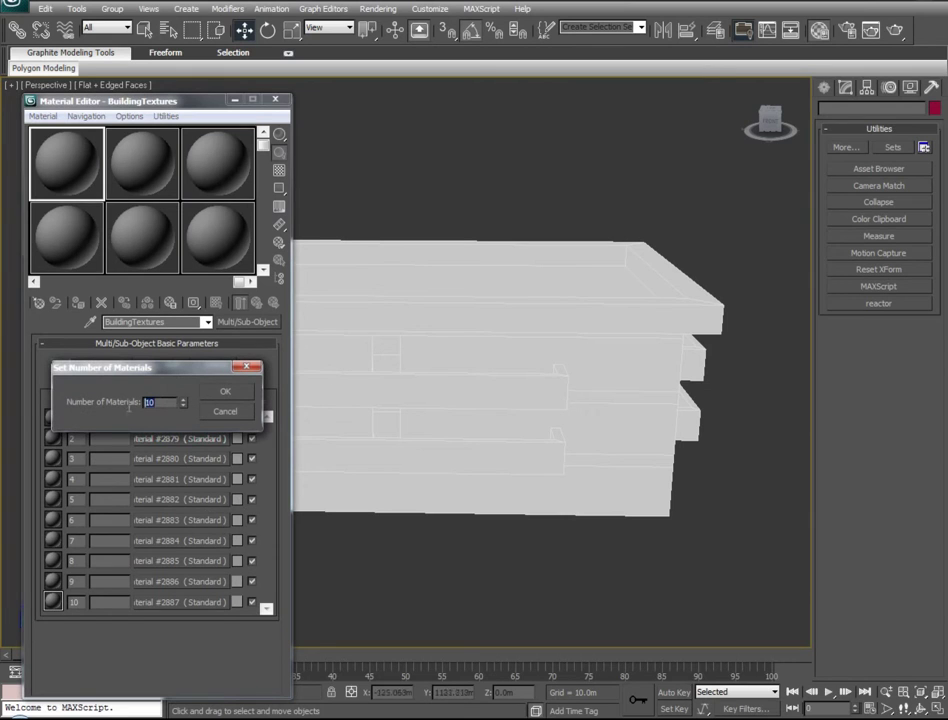
type("100")
left_click(224, 391)
left_click_drag(264, 601, 279, 404)
left_click(102, 364)
type("10")
left_click(225, 391)
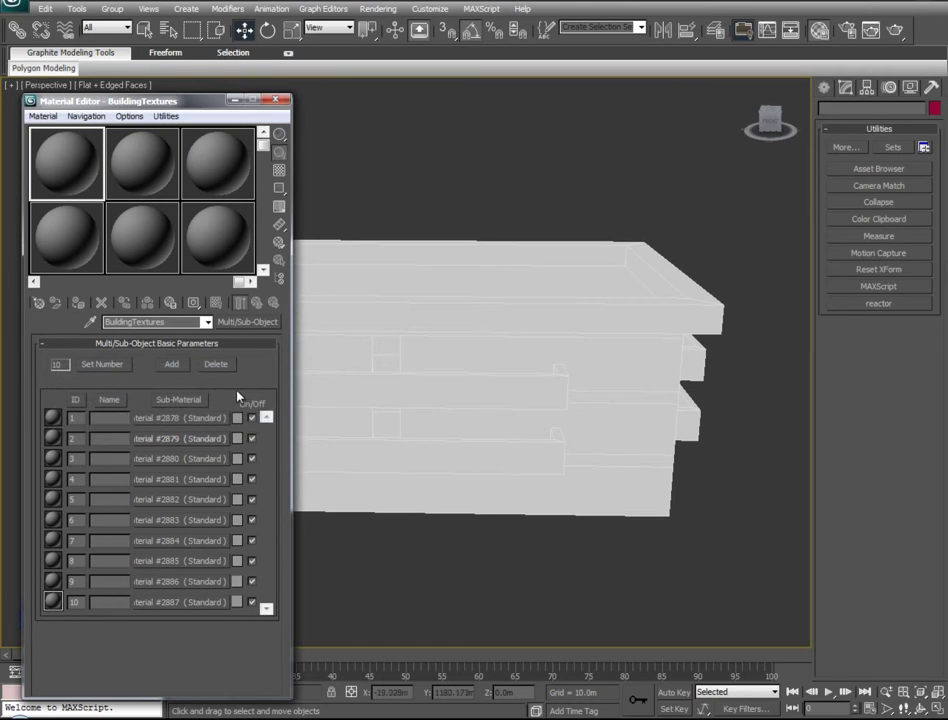
left_click(160, 419)
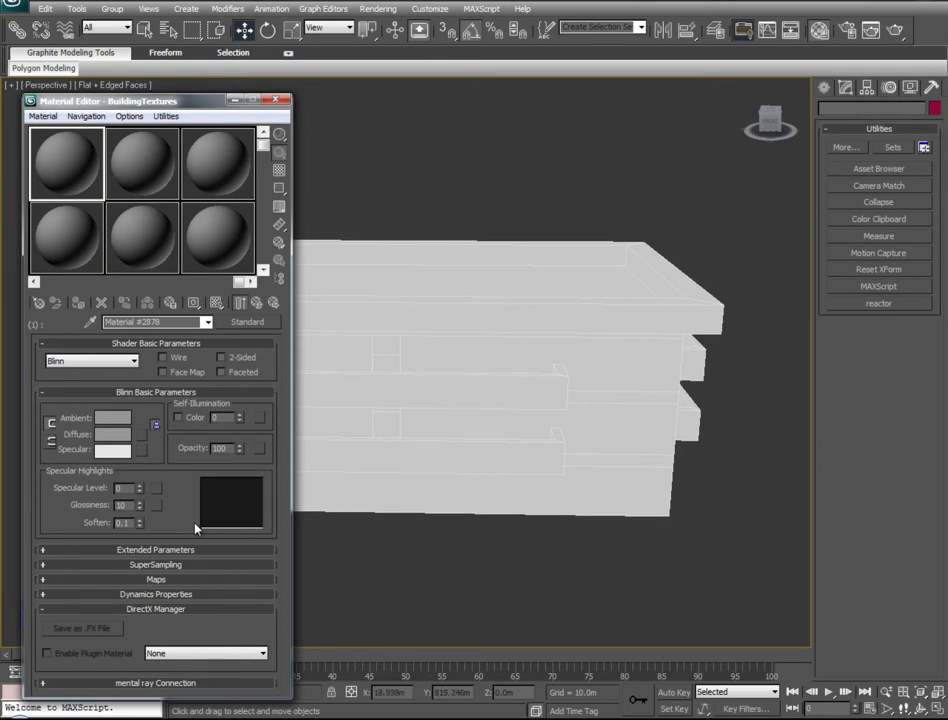
left_click(41, 581)
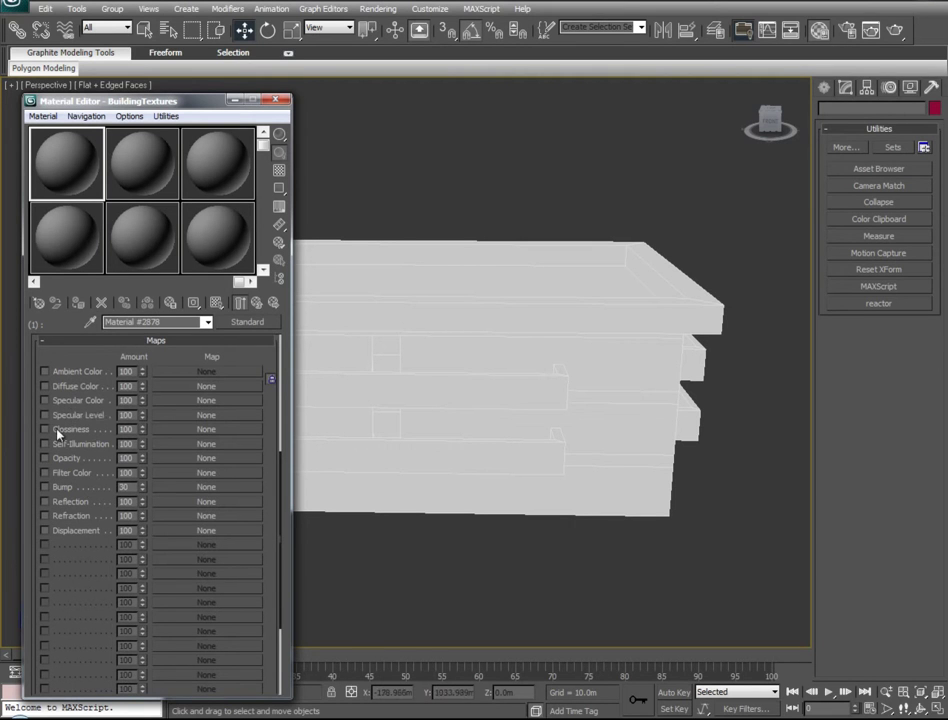
left_click(257, 303)
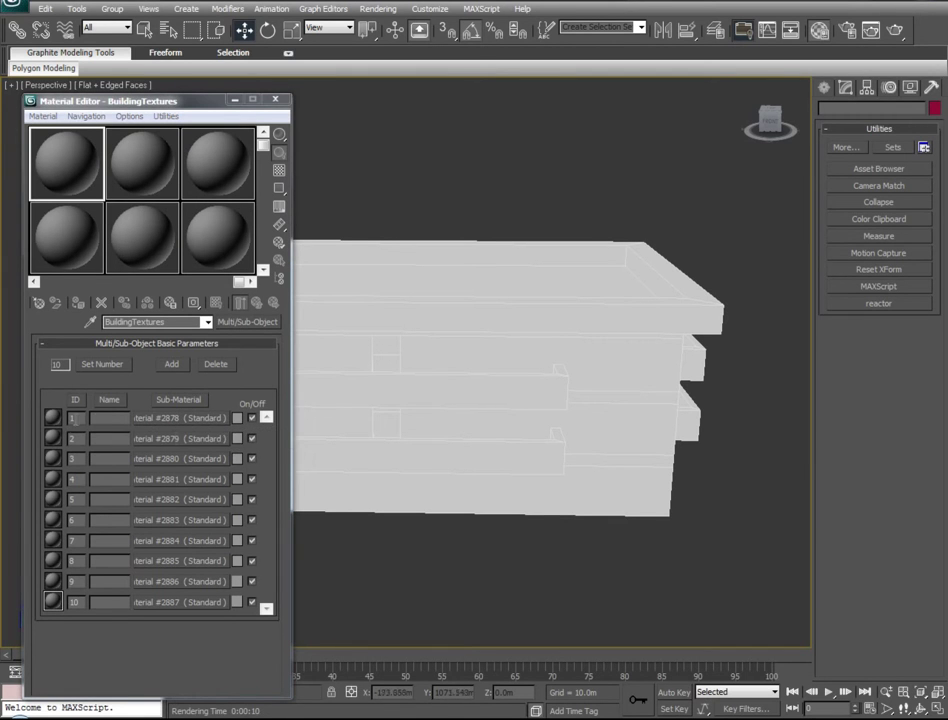
Assign the bitmap con_20.bmp as the diffuse map of the sub-material with ID 1
left_click(172, 419)
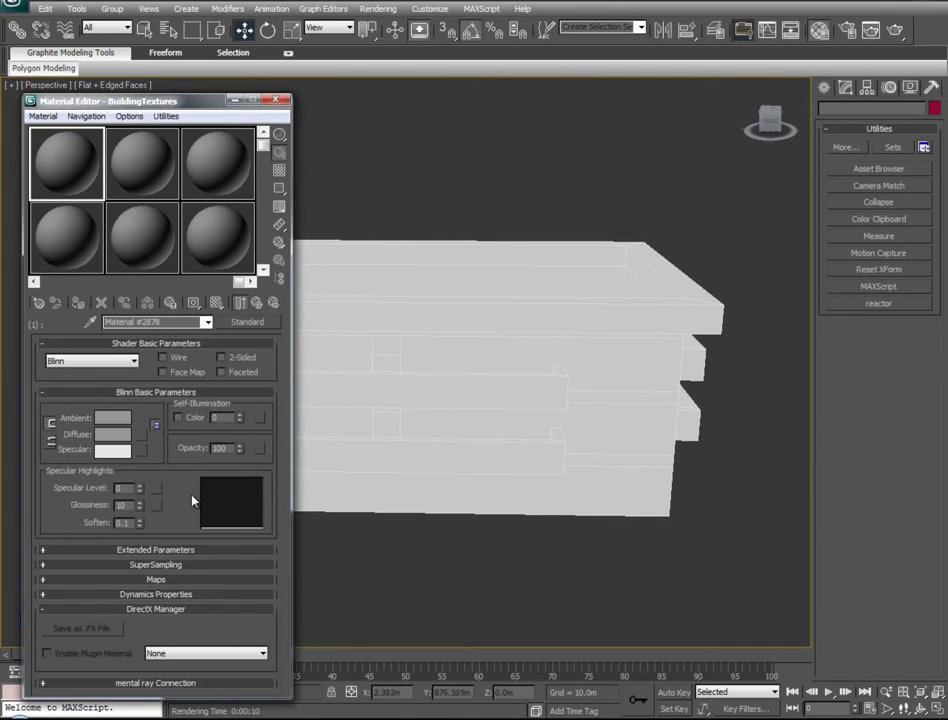
left_click(142, 437)
left_click(297, 122)
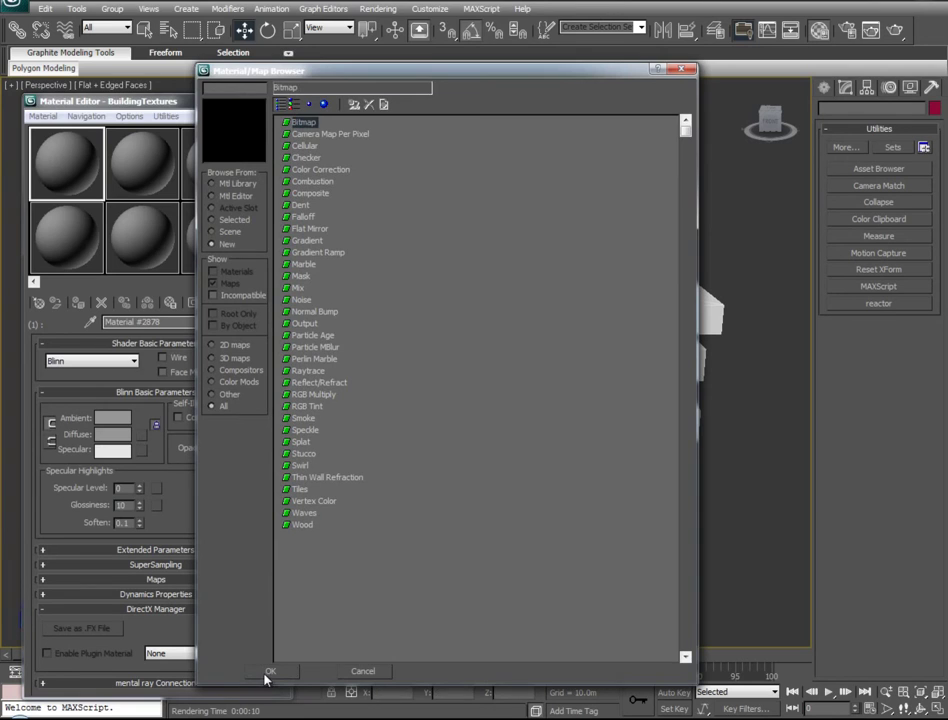
left_click(268, 671)
left_click_drag(520, 60, 527, 115)
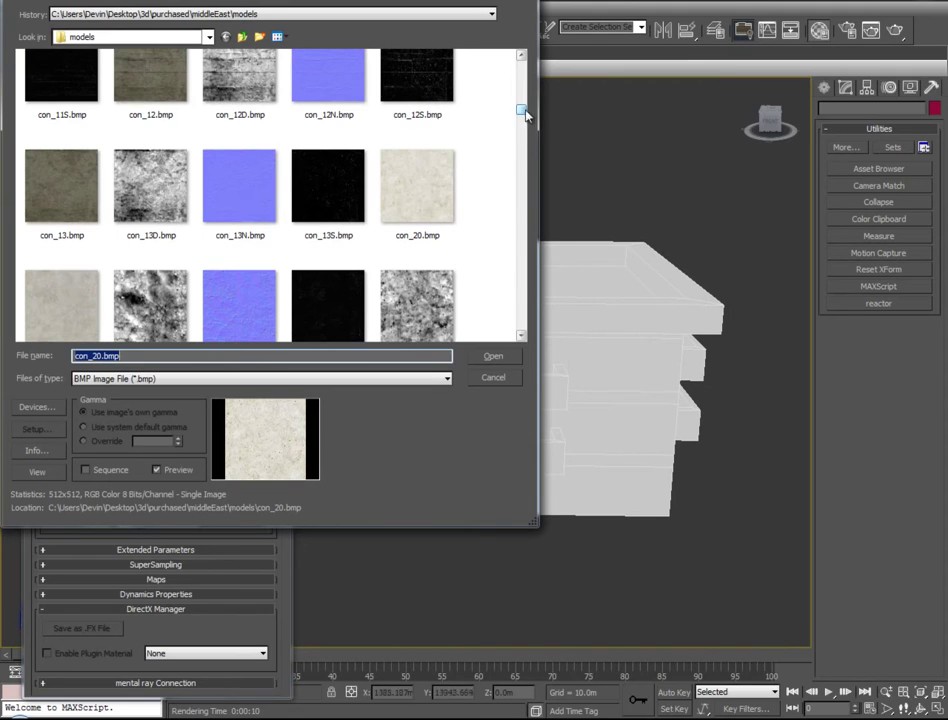
left_click(521, 337)
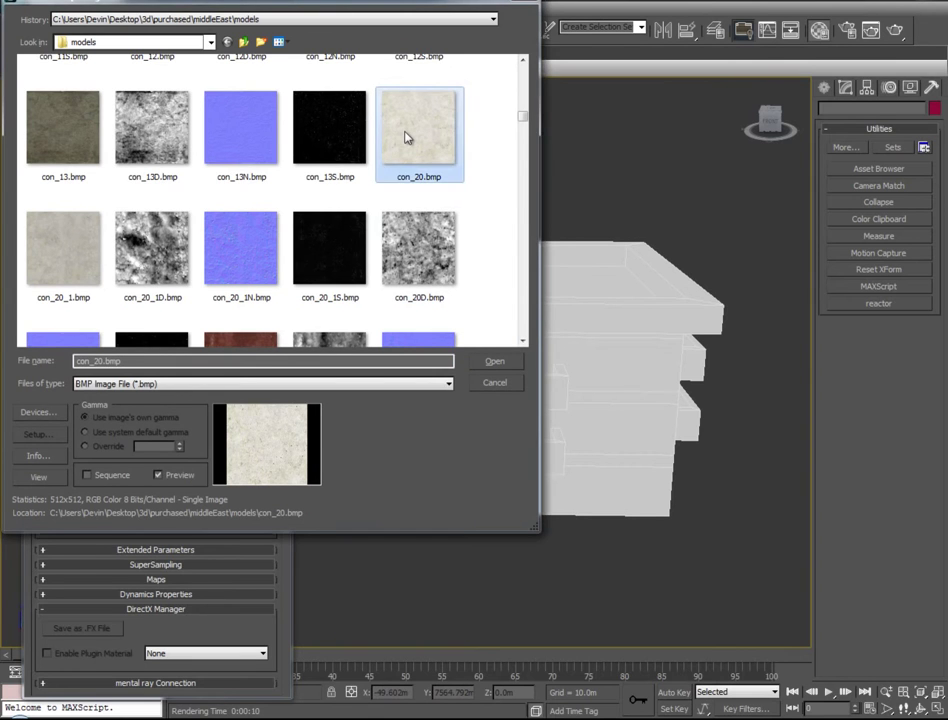
left_click(497, 361)
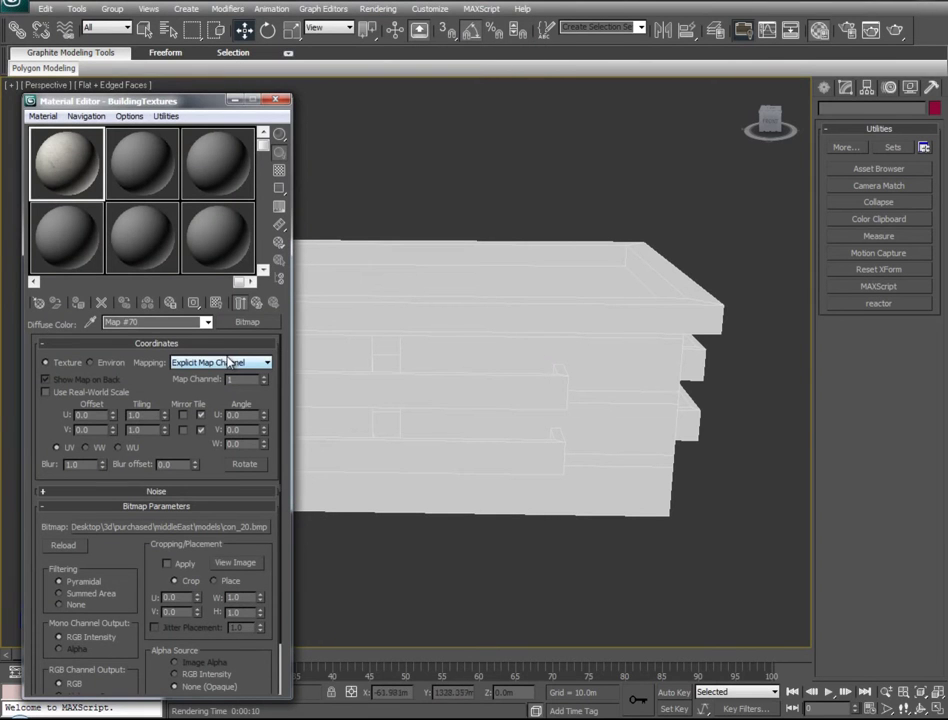
Name both the diffuse map and the ID 1 sub-material Concrete#20, and return to the BuildingTextures level
left_click(104, 323)
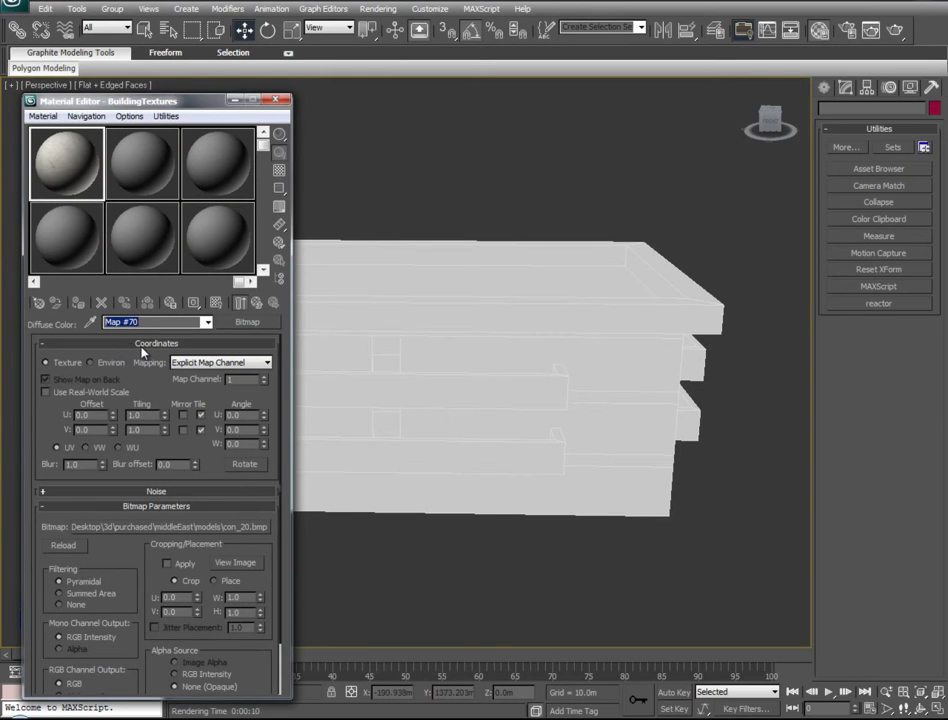
type("Concrete#20")
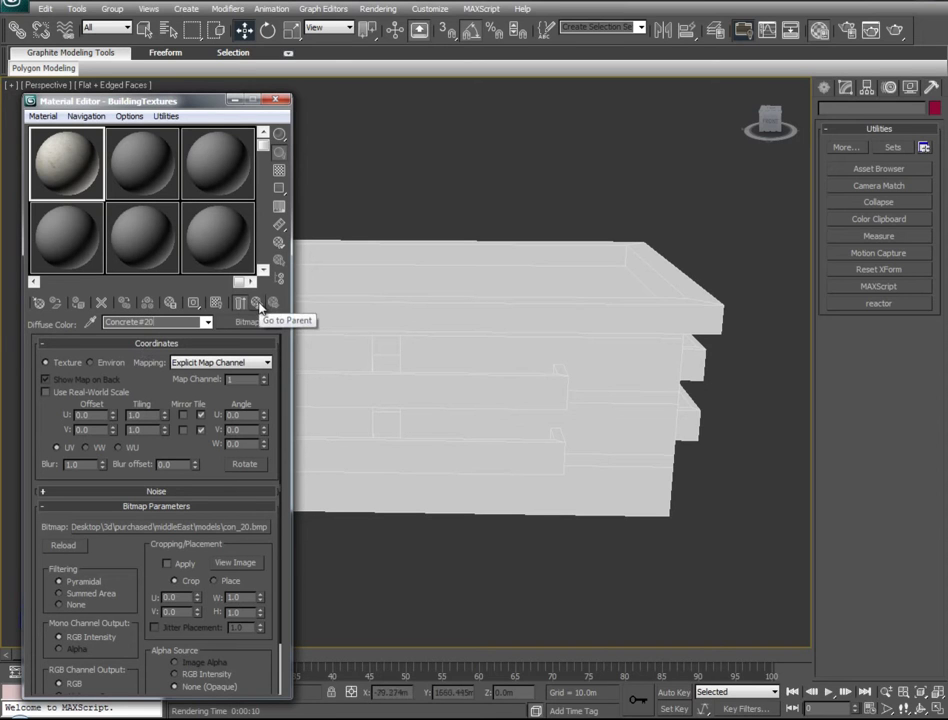
left_click(258, 303)
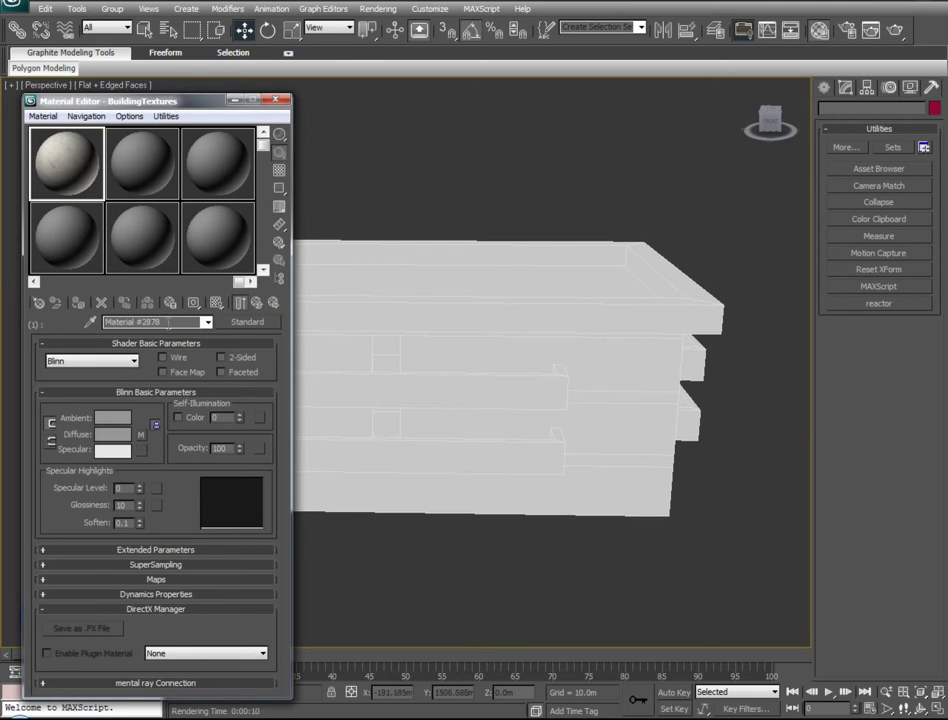
type("crete#20")
left_click(259, 304)
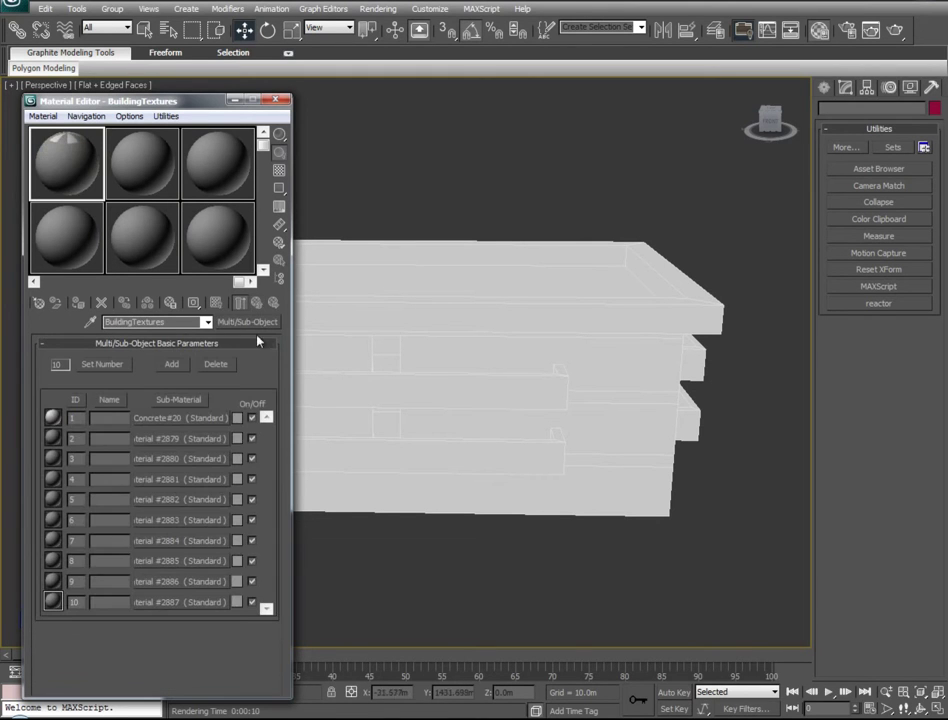
Assign the bitmap con_21.bmp as the diffuse map of the sub-material with ID 2
left_click(141, 443)
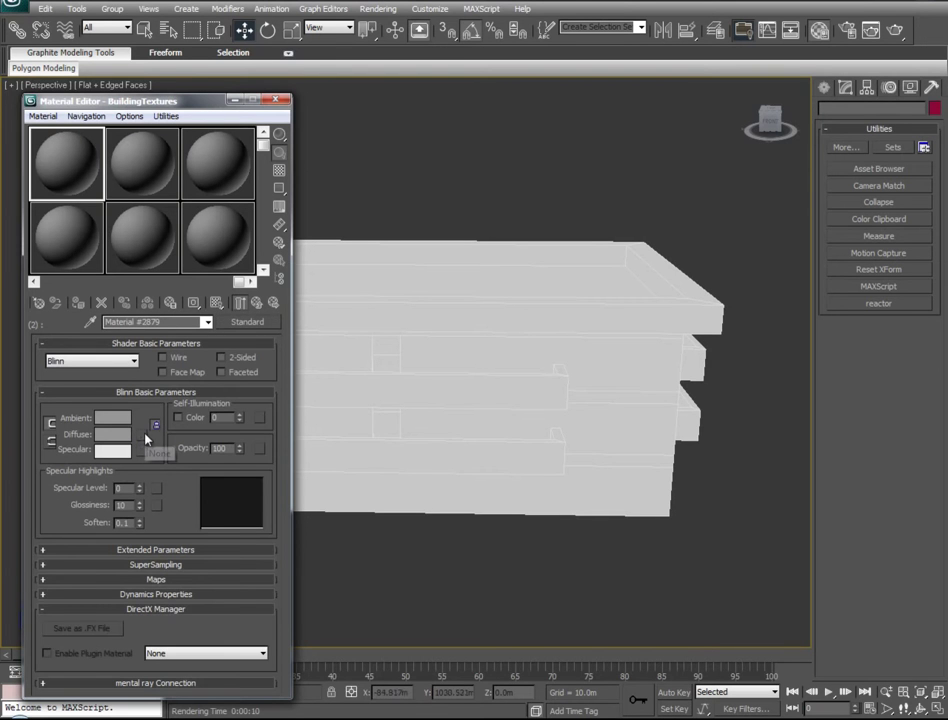
left_click(145, 437)
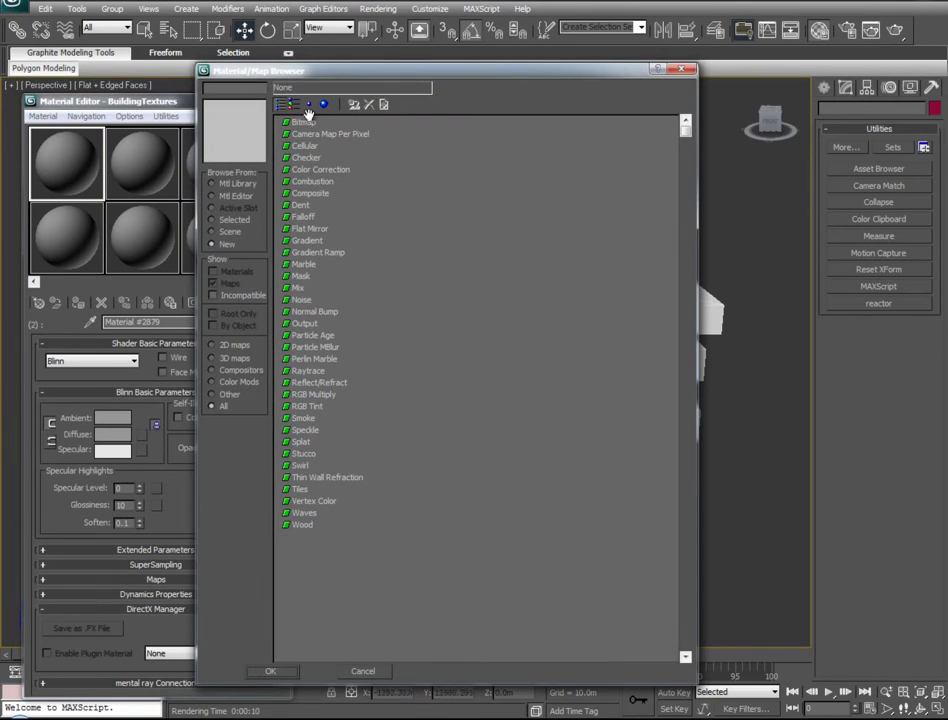
double_click(223, 91)
left_click_drag(529, 70, 525, 121)
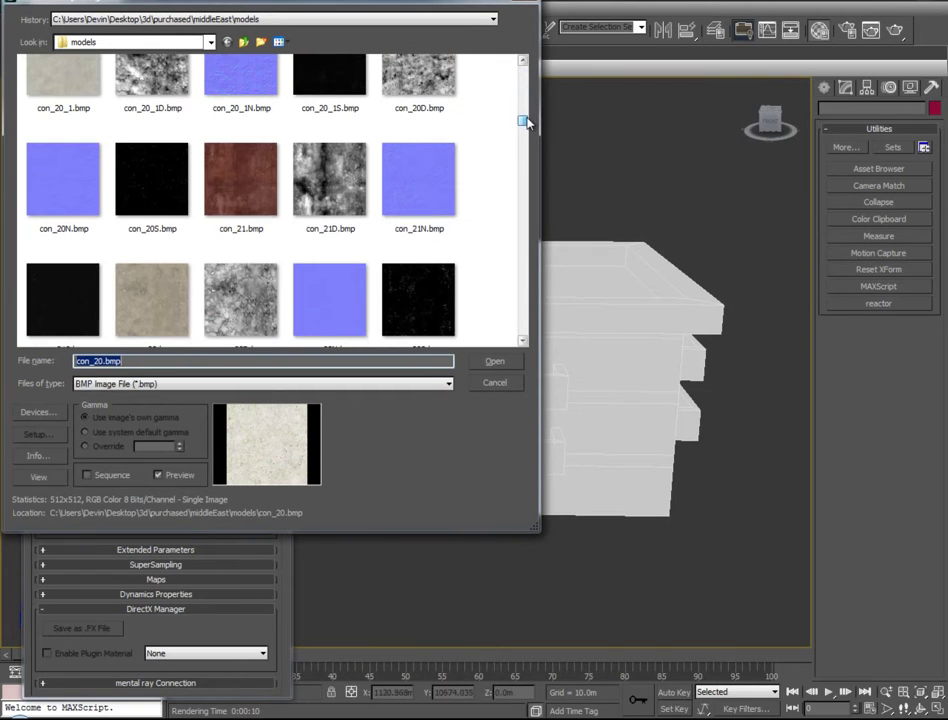
left_click(255, 180)
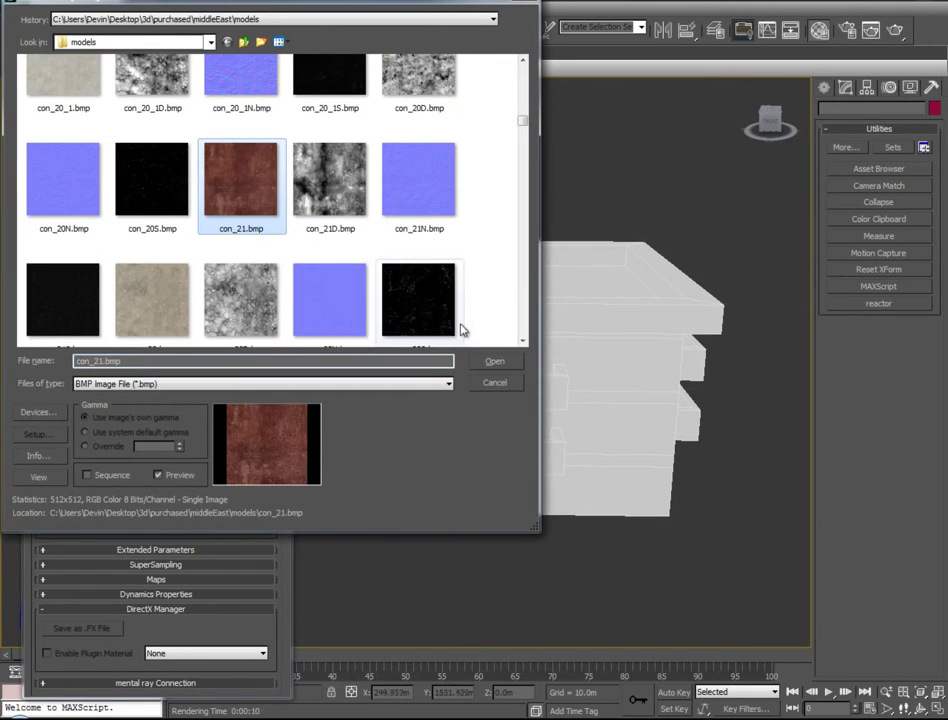
left_click(494, 361)
Name both the diffuse map and the ID 2 sub-material Concrete#21, and return to the BuildingTextures level
left_click(150, 322)
type("Concrete#21")
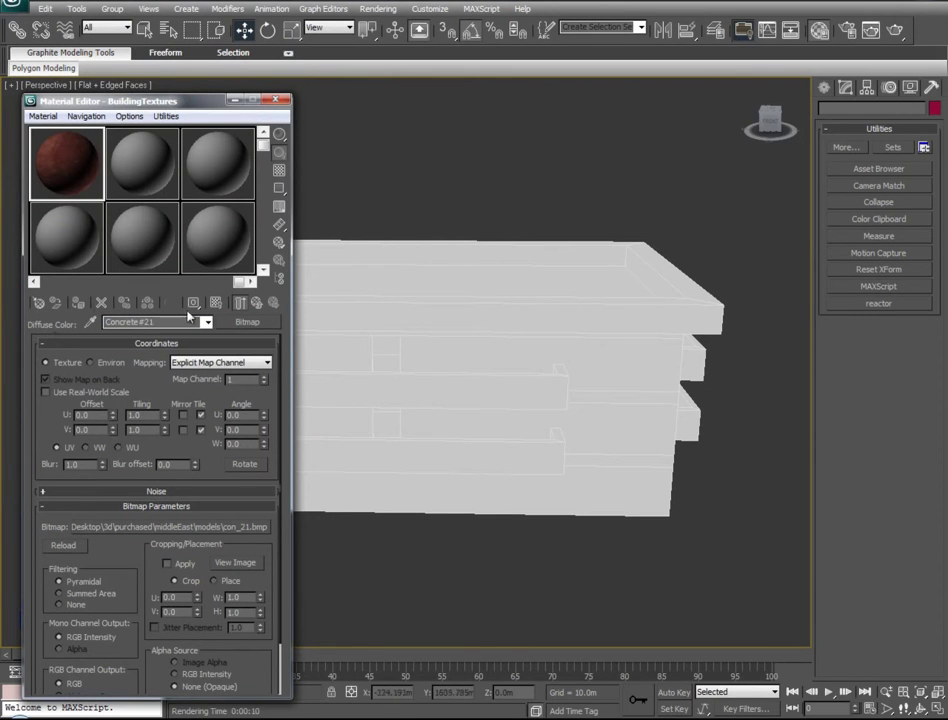
left_click(256, 302)
left_click(156, 322)
type("Concrete#")
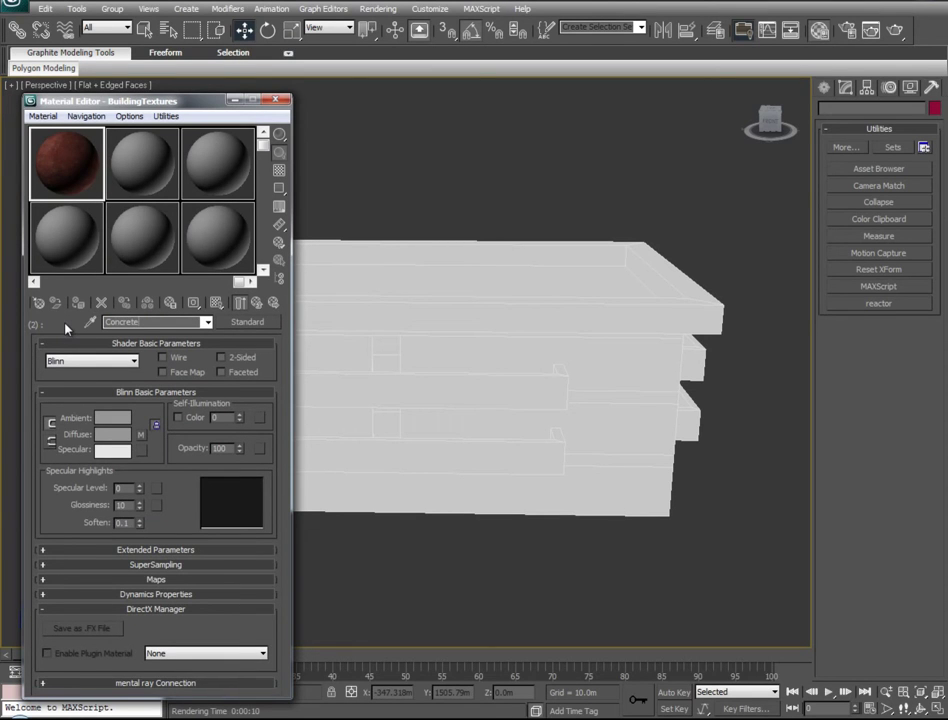
type("21")
left_click(256, 303)
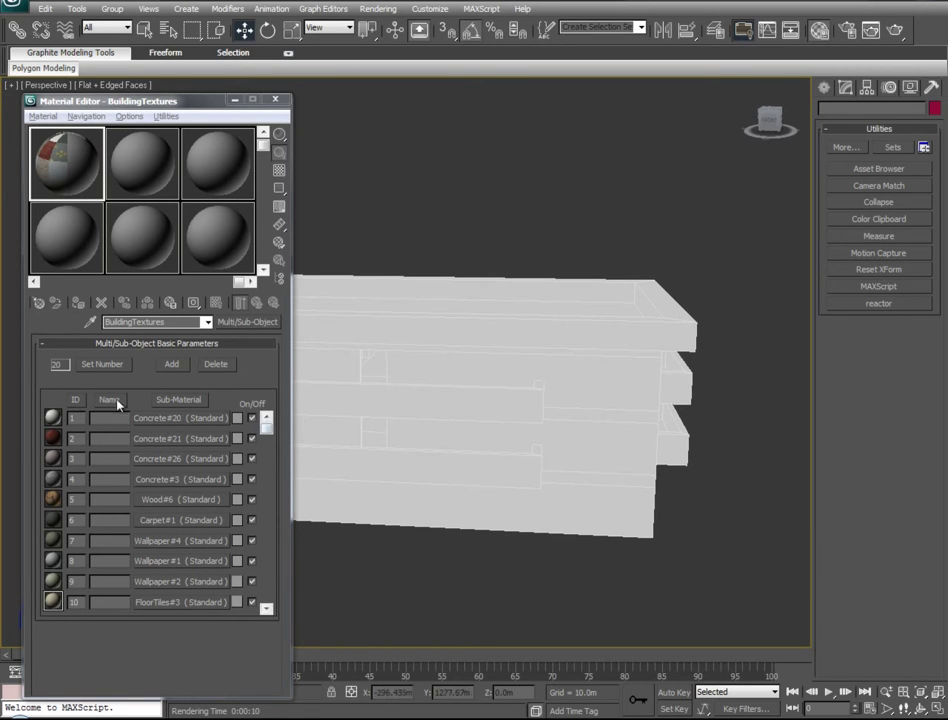
Select the building, enable viewport display of the Concrete#26 sub-material's map, and apply that sub-material to the whole building
left_click(531, 436)
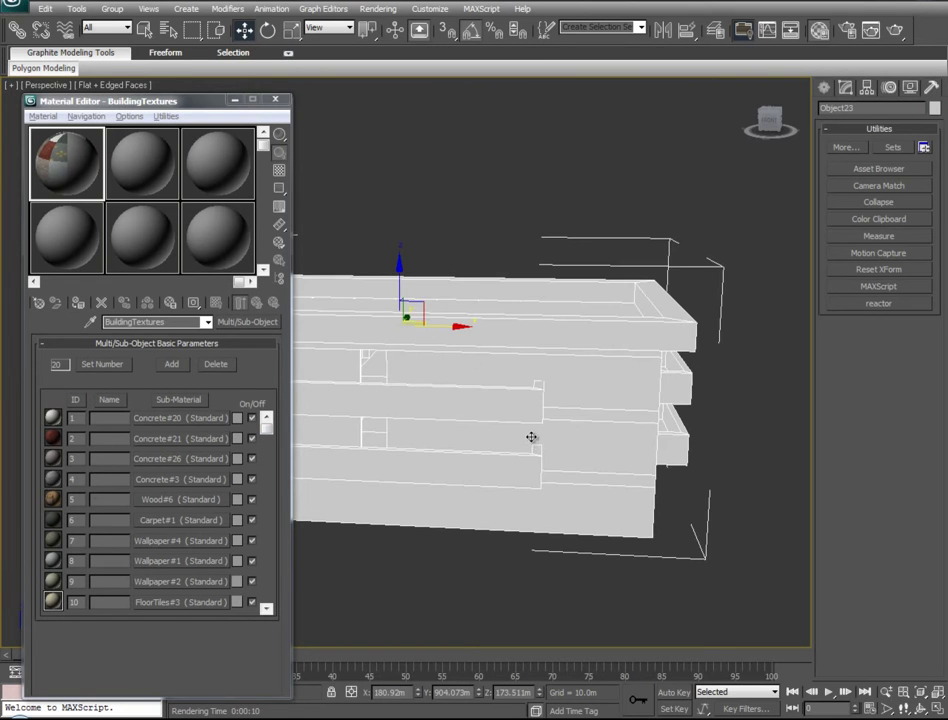
scroll(571, 430, "up", 5)
middle_click_drag(571, 430, 645, 473)
key("4")
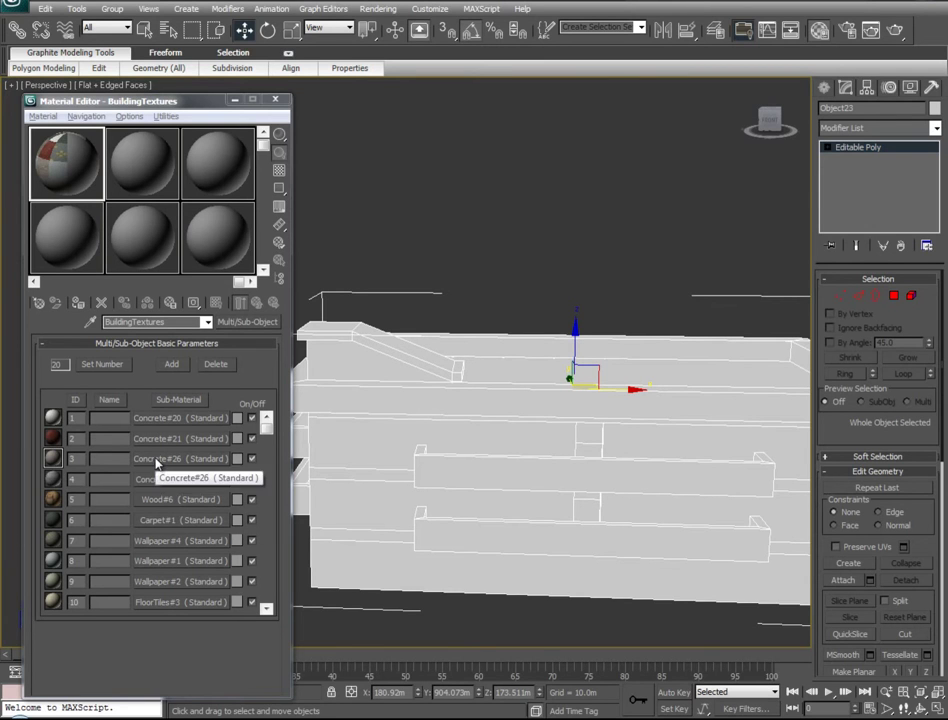
left_click(157, 458)
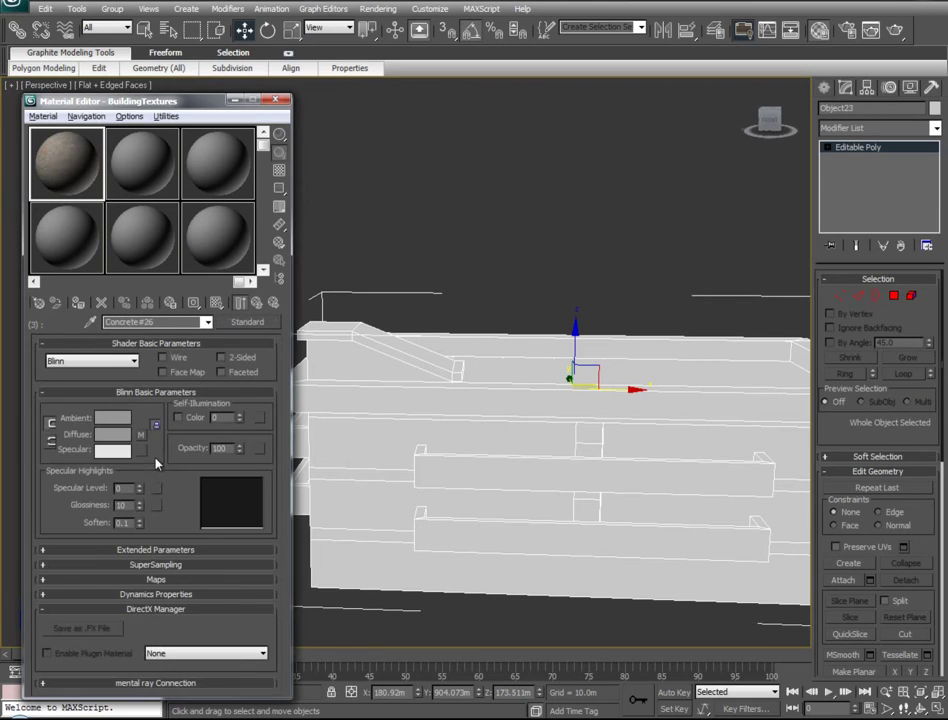
left_click(217, 303)
left_click(257, 305)
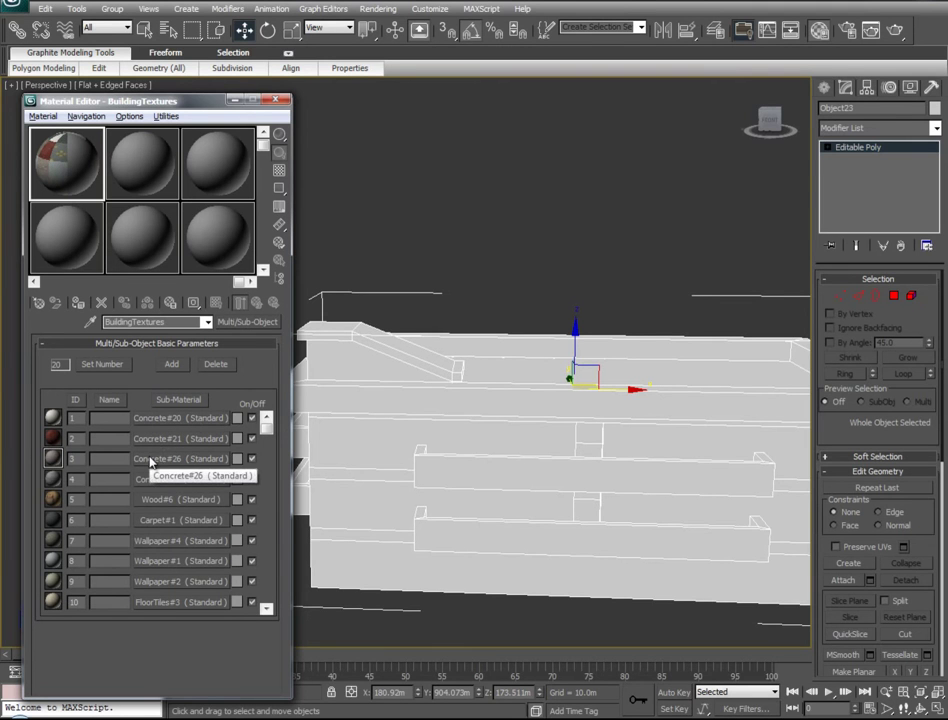
left_click_drag(150, 461, 437, 410)
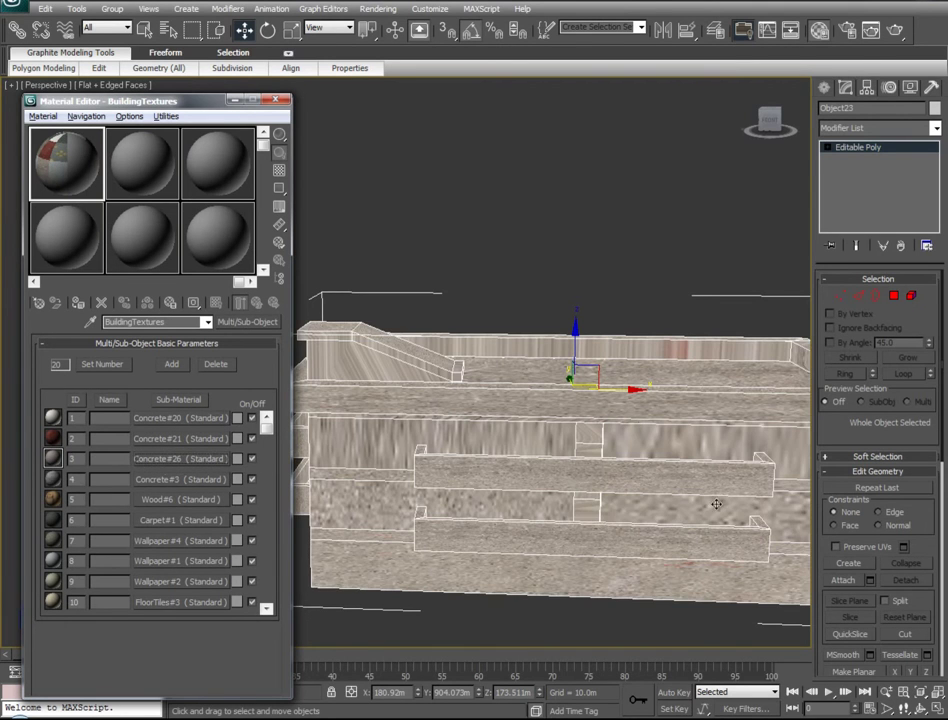
Minimize the Material Editor, add a UVW Map modifier to the building, and set its mapping to Box
left_click(234, 100)
middle_click_drag(550, 497, 120, 430, "alt")
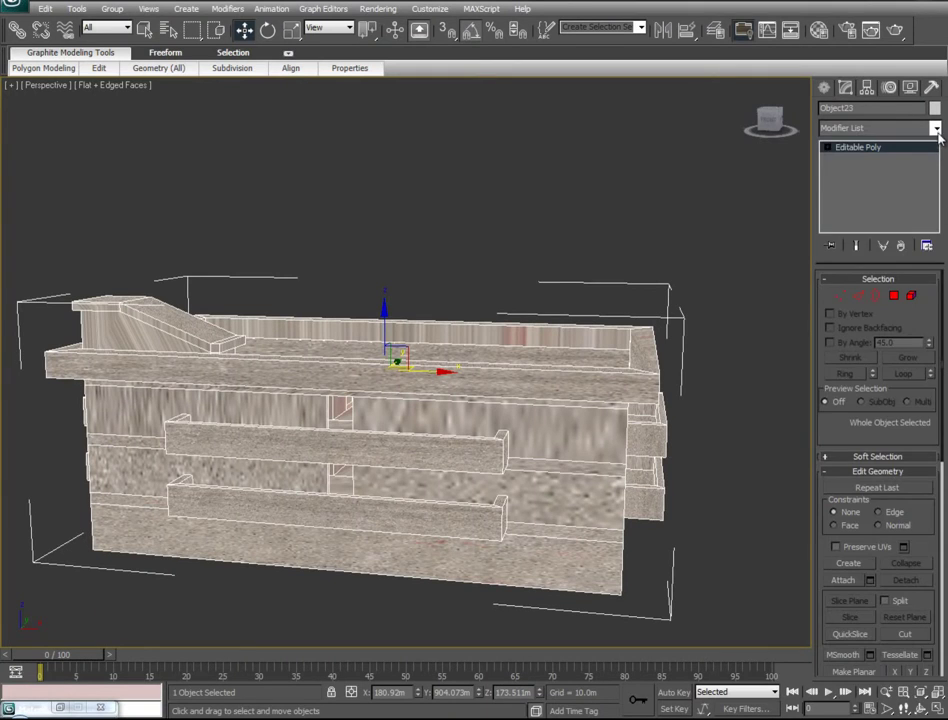
left_click(935, 128)
left_click_drag(937, 185, 940, 533)
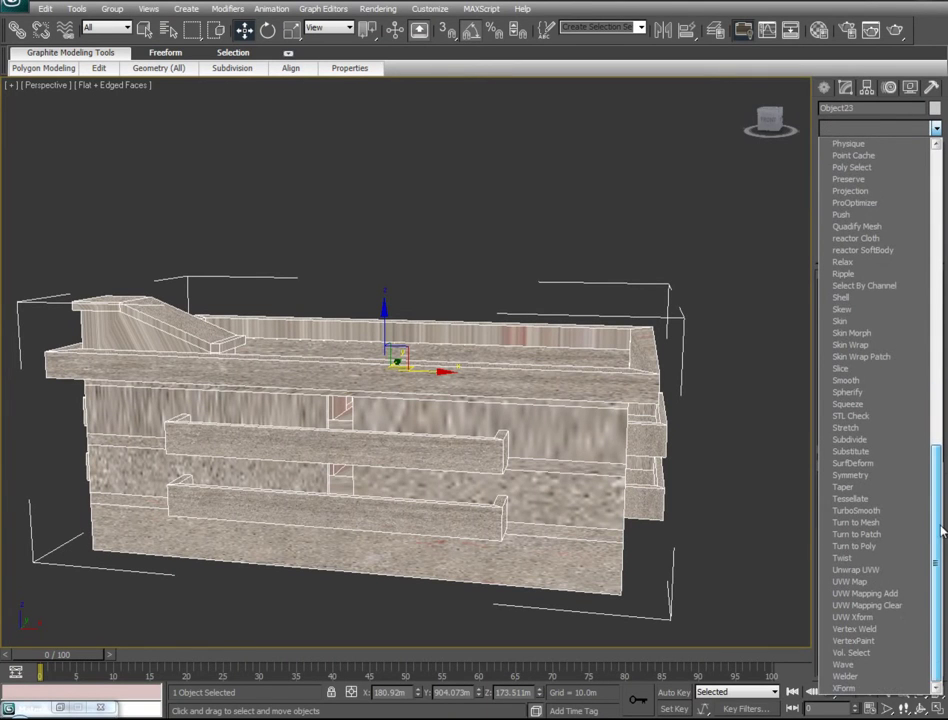
left_click(863, 583)
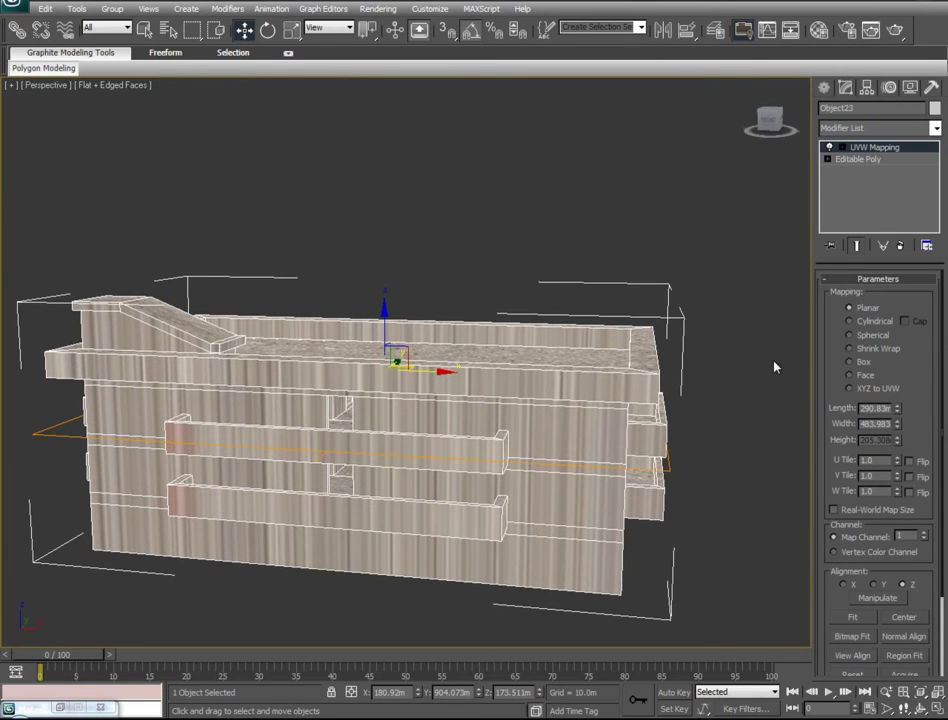
middle_click_drag(752, 431, 662, 436, "alt")
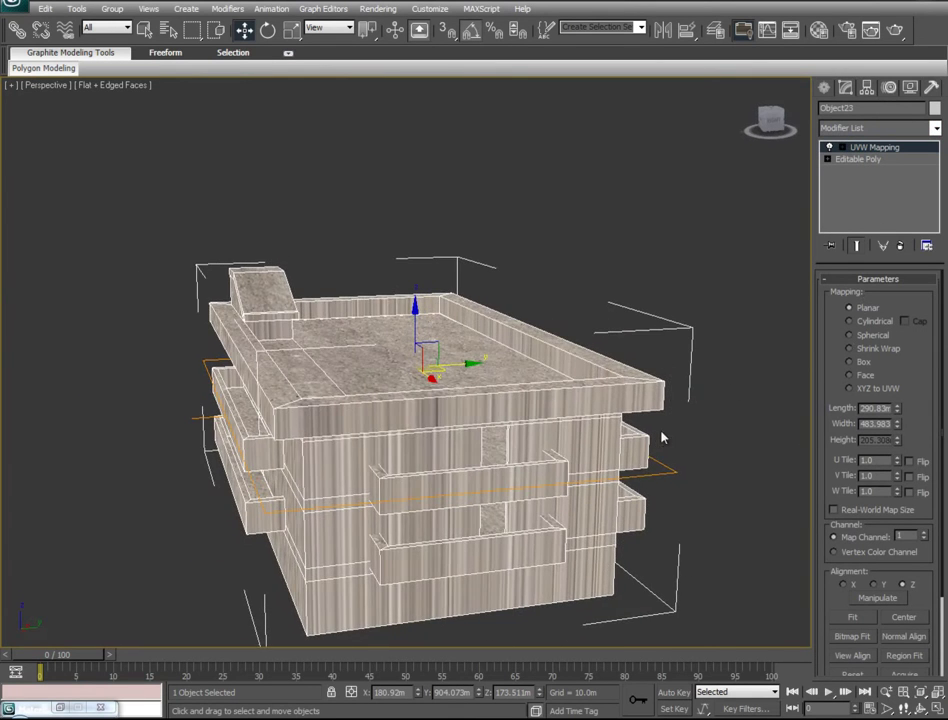
left_click(852, 362)
middle_click_drag(540, 410, 778, 393, "alt")
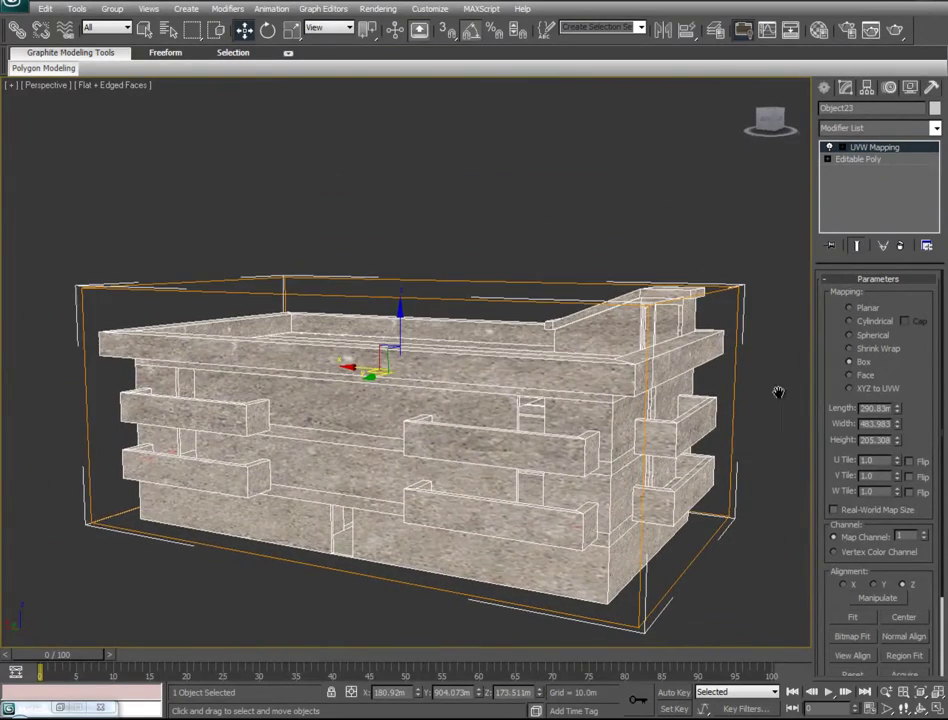
Scale the building's UVW mapping down uniformly so the concrete texture repeats at a finer size on the walls
left_click(880, 152)
right_click(432, 382)
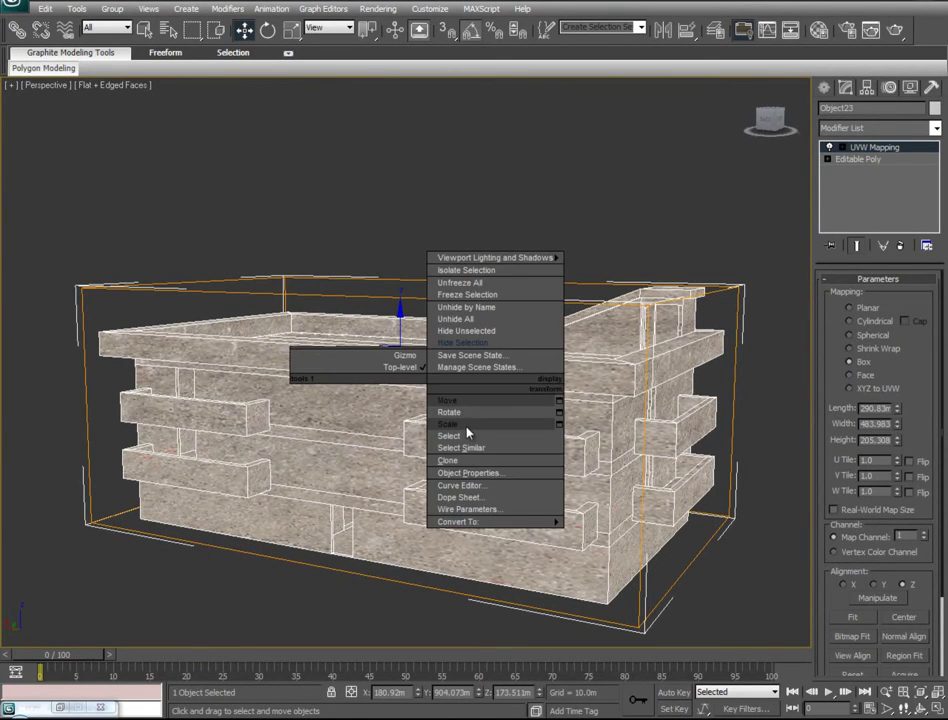
left_click(466, 428)
left_click_drag(396, 364, 421, 503)
middle_click_drag(421, 503, 482, 438, "alt")
scroll(482, 438, "up", 5)
scroll(493, 415, "down", 3)
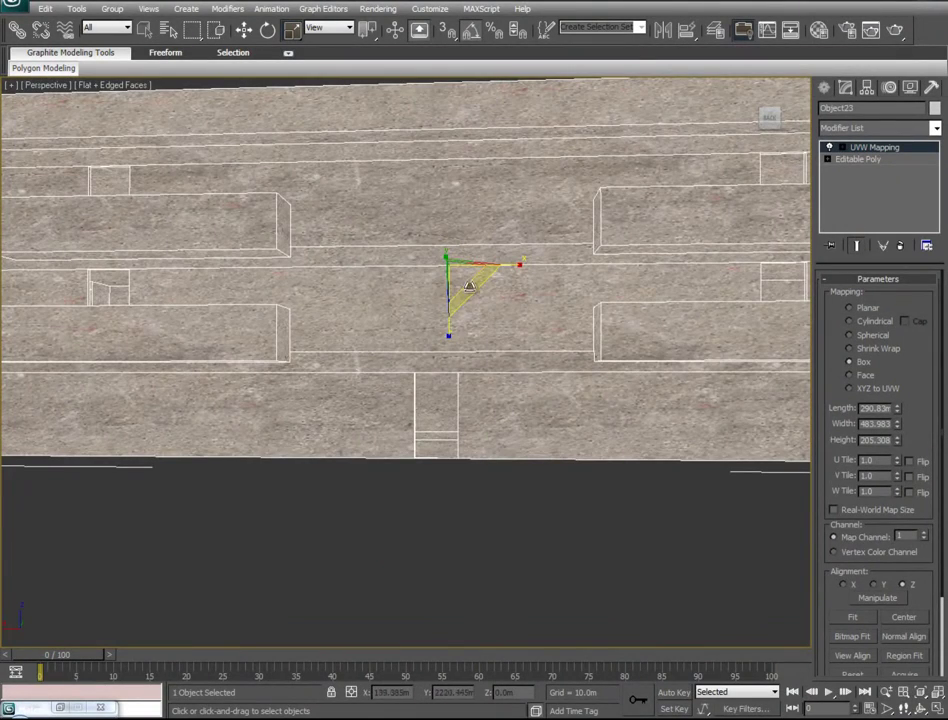
middle_click_drag(474, 378, 478, 468, "alt")
middle_click_drag(354, 434, 631, 375, "alt")
scroll(357, 399, "up", 3)
scroll(352, 397, "up", 2)
key("z")
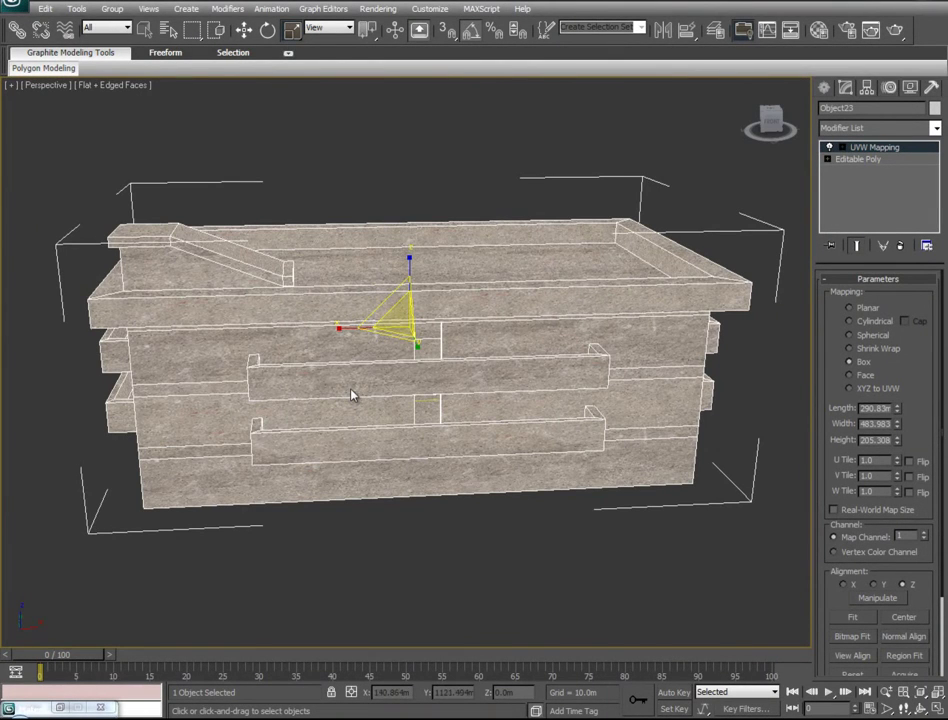
Narrow the UVW mapping along the X axis, using the Top and Front views with the building see-through
middle_click_drag(307, 402, 313, 438, "alt")
key("d")
key("t")
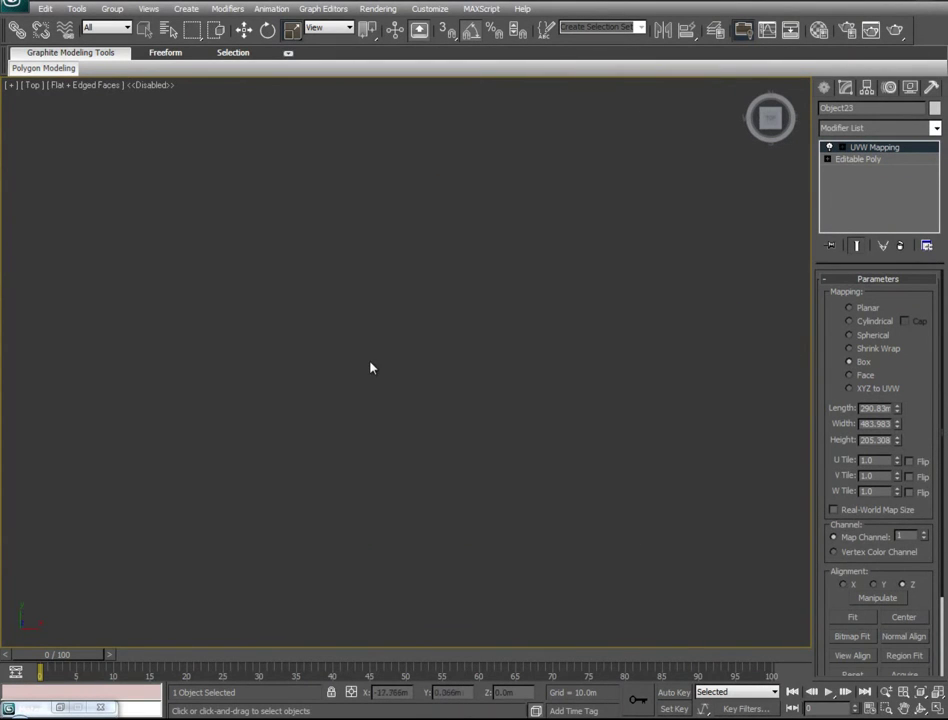
key("d")
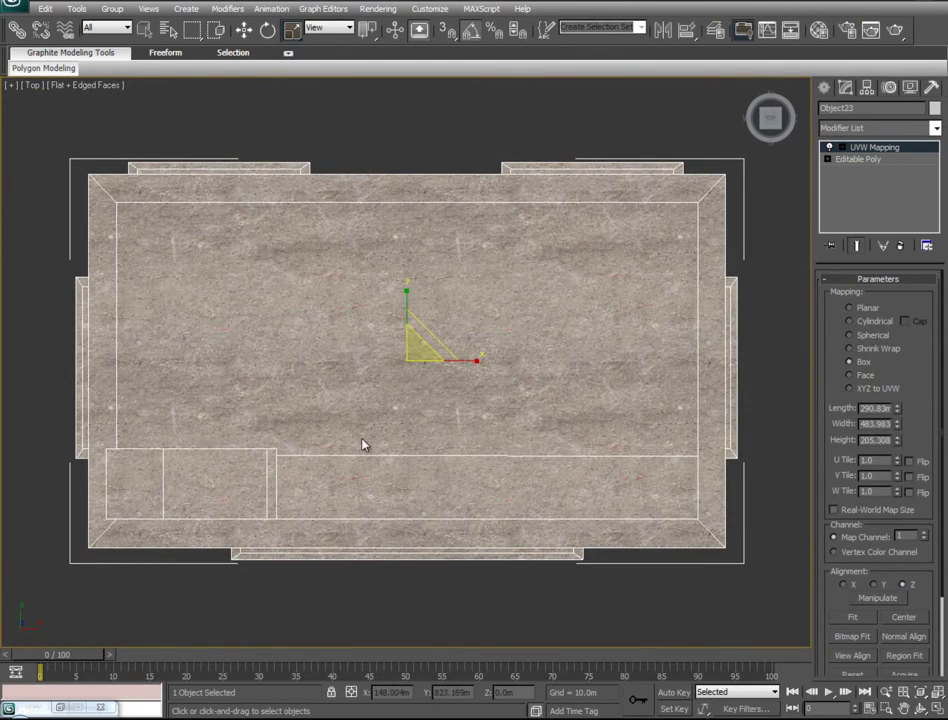
key("alt+x")
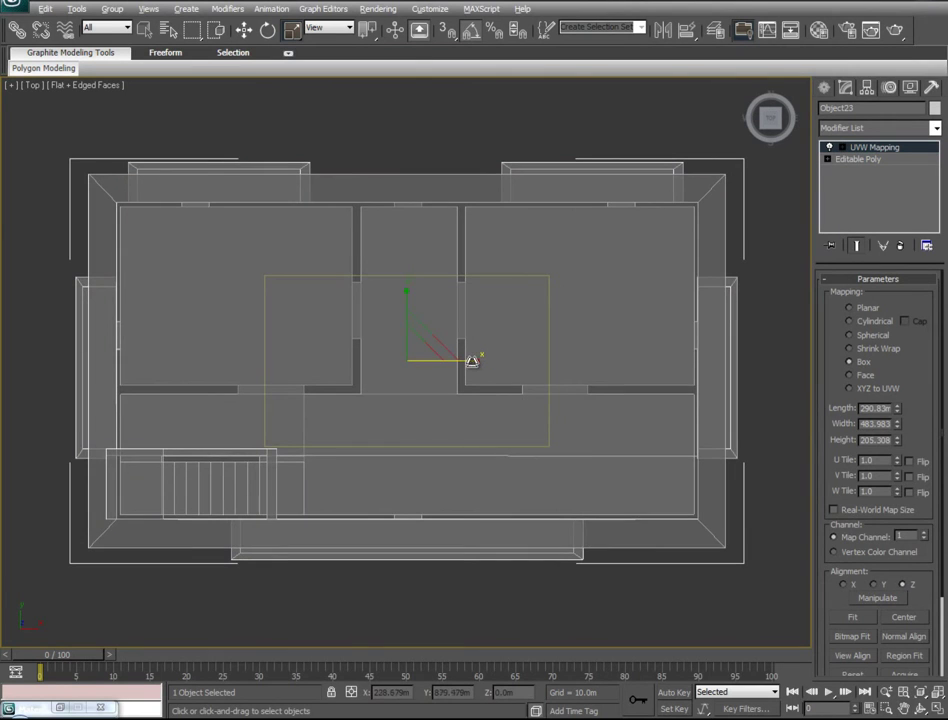
left_click_drag(472, 361, 442, 369)
key("f")
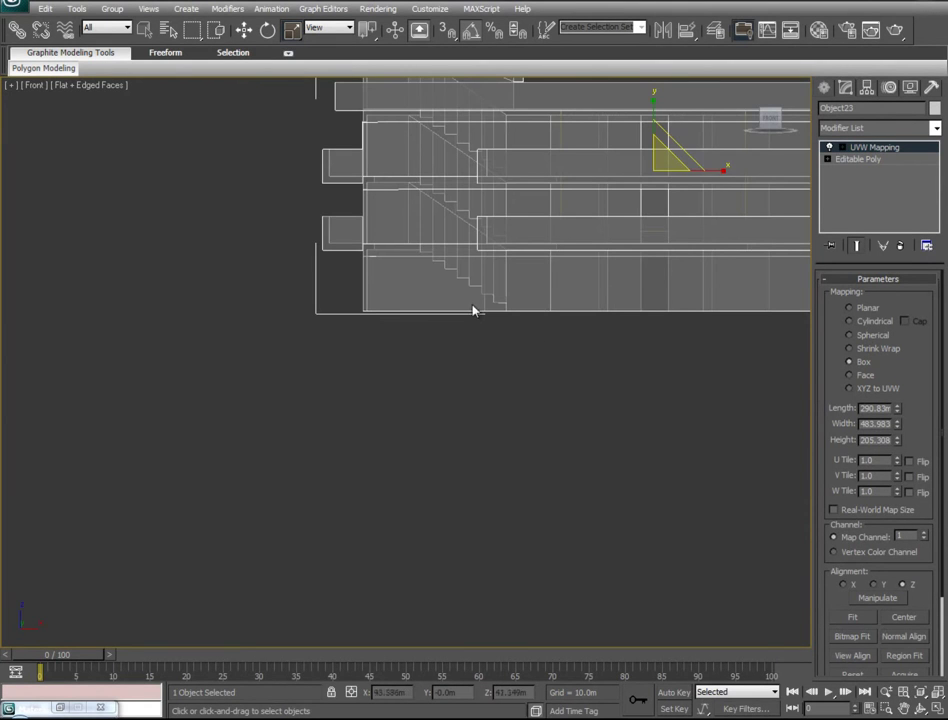
middle_click_drag(603, 313, 432, 459)
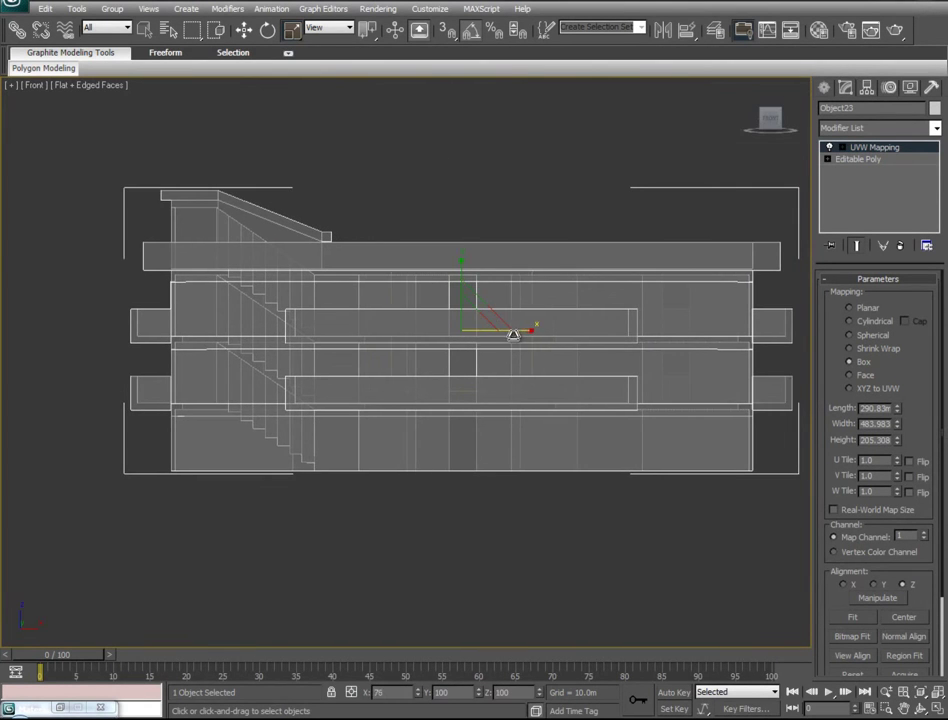
Examine the concrete tiling on the building from the Left view and from all around in perspective
key("l")
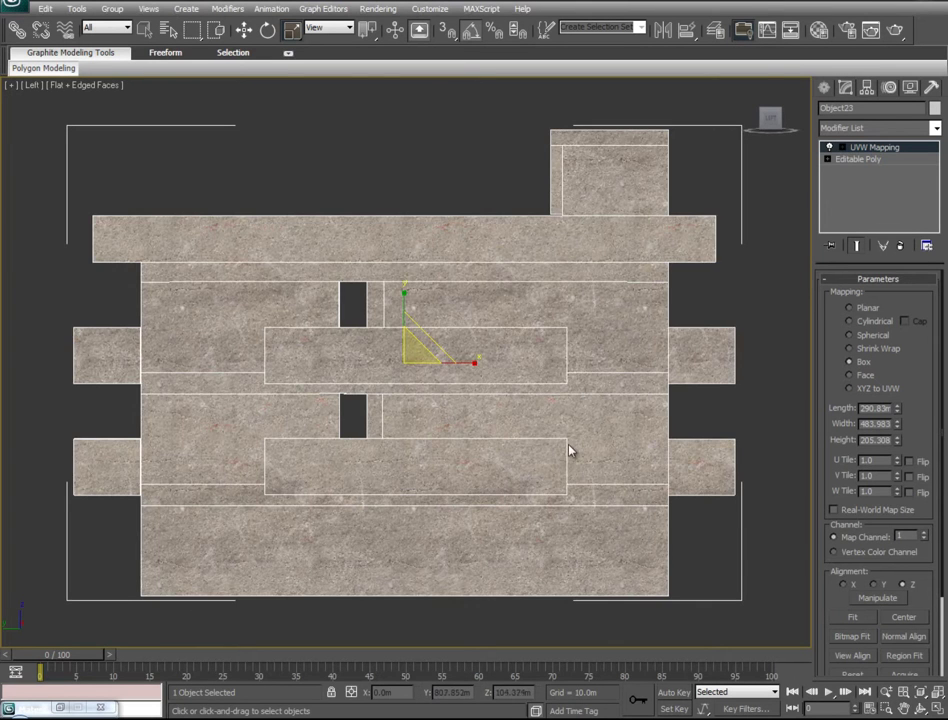
mouse_move(569, 445)
middle_mouse_down("alt")
mouse_move(539, 454)
mouse_move(552, 443)
middle_mouse_up("alt")
key("z")
key("p")
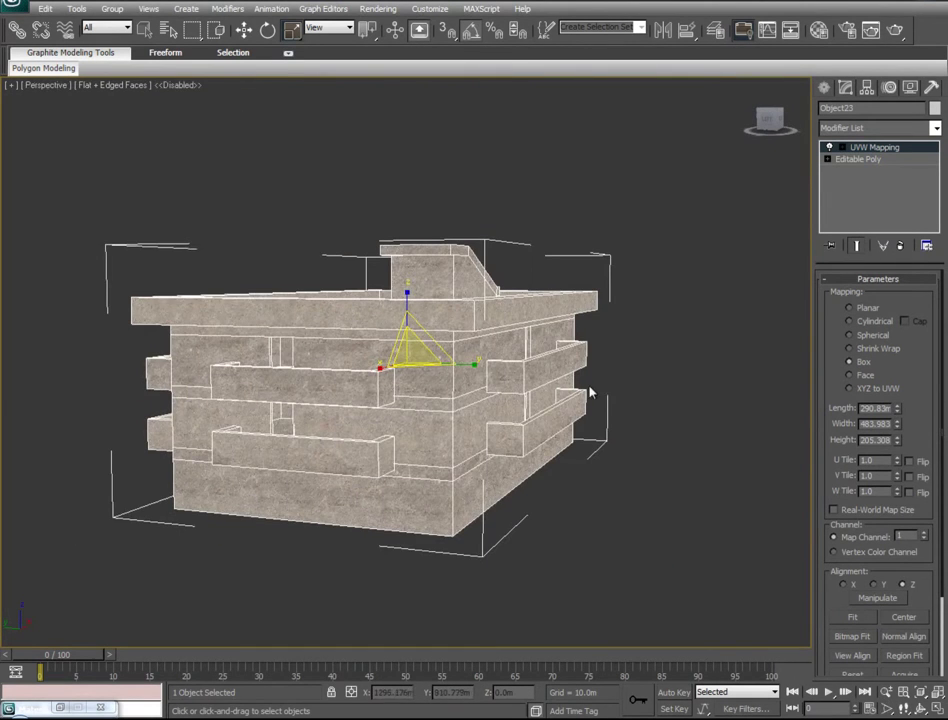
scroll(544, 427, "up", 6)
middle_click_drag(570, 416, 578, 446, "alt")
scroll(578, 446, "down", 4)
middle_click_drag(298, 387, 831, 421, "alt")
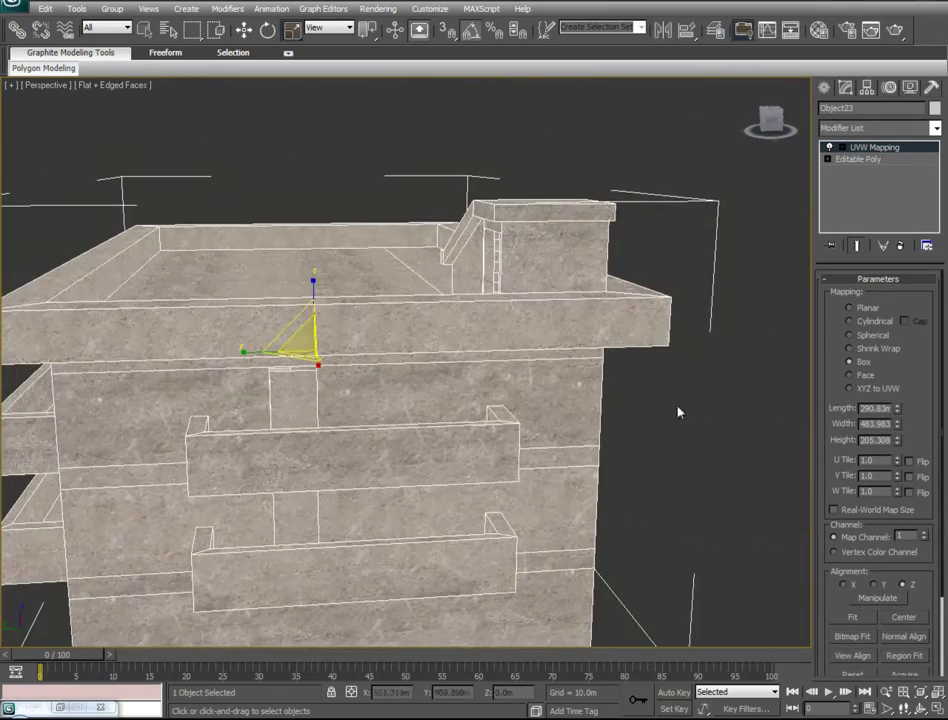
middle_click_drag(182, 425, 707, 343, "alt")
middle_click_drag(345, 395, 398, 277, "alt")
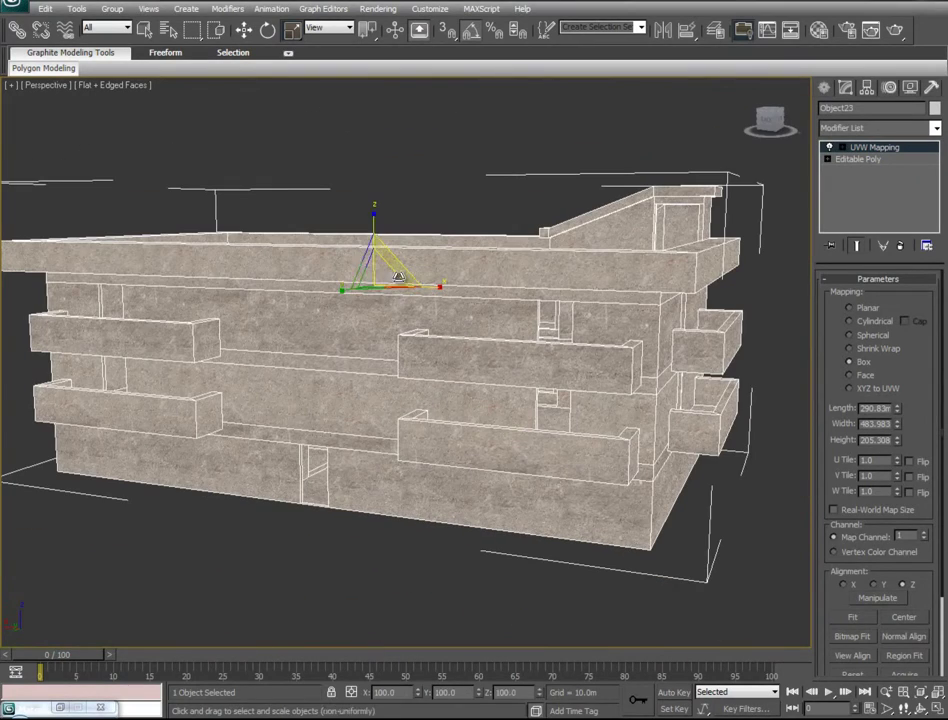
Collapse the UVW Mapping modifier into the Editable Poly and turn off the collapse warning for future use
right_click(873, 149)
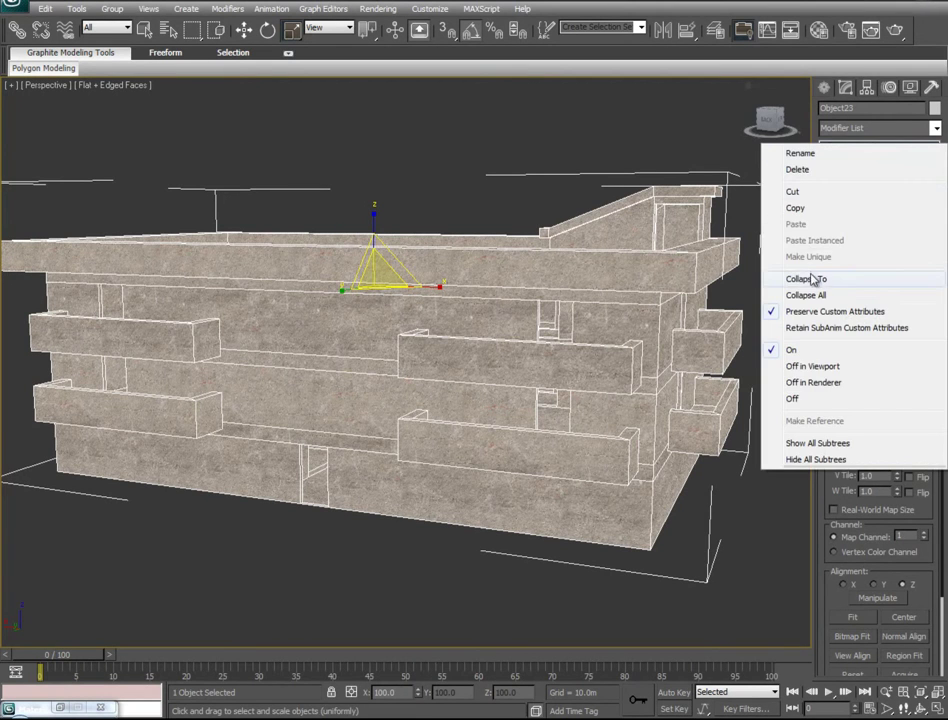
left_click(815, 279)
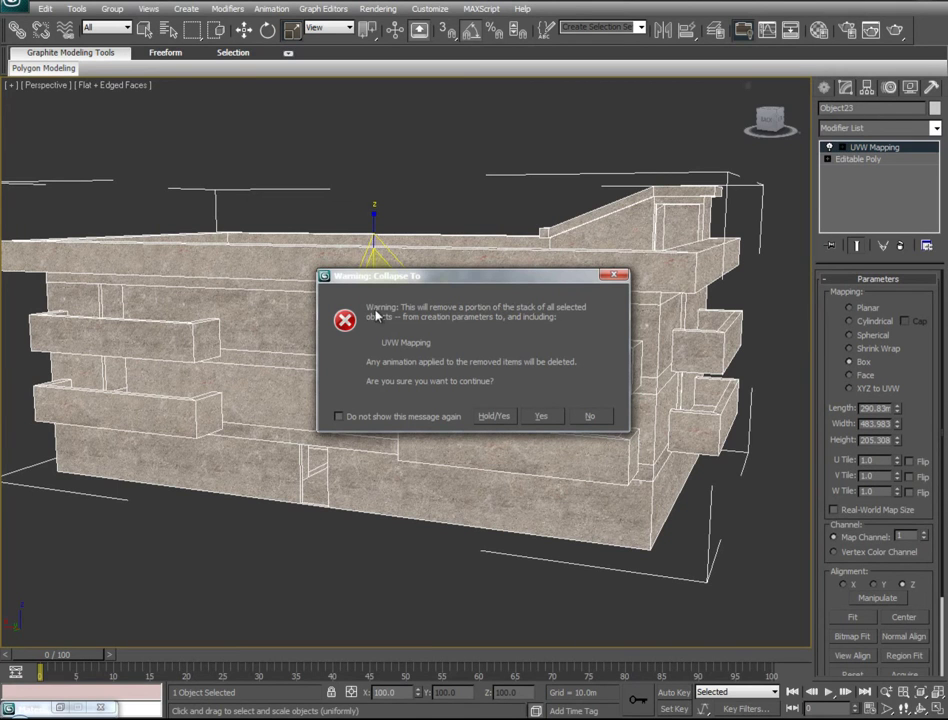
left_click(340, 417)
left_click(540, 417)
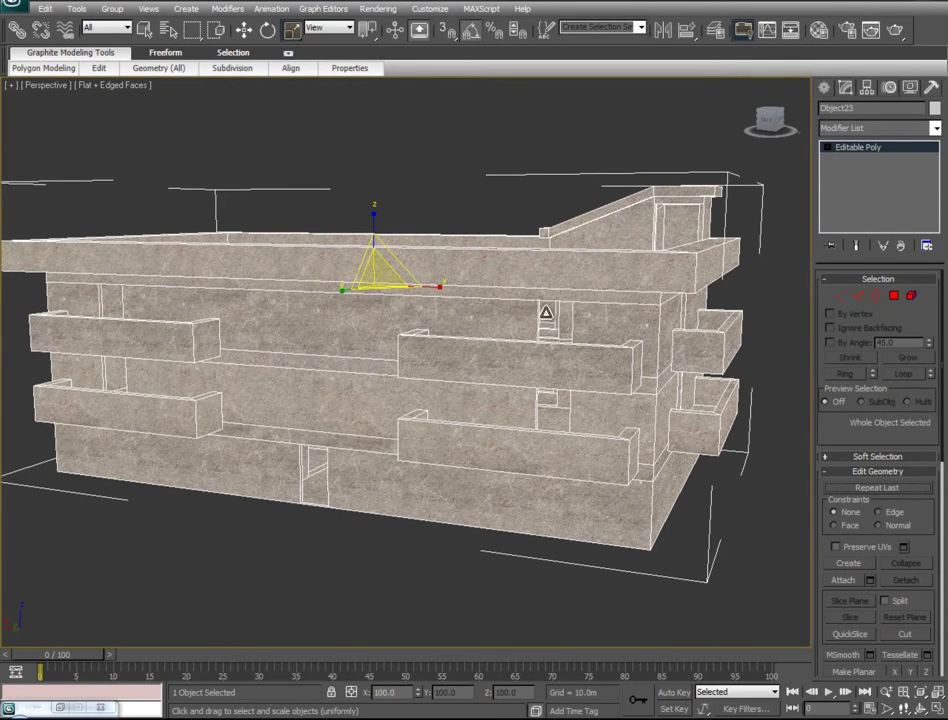
Enable viewport display of the Concrete#21 sub-material's map and return to the BuildingTextures level
key("m")
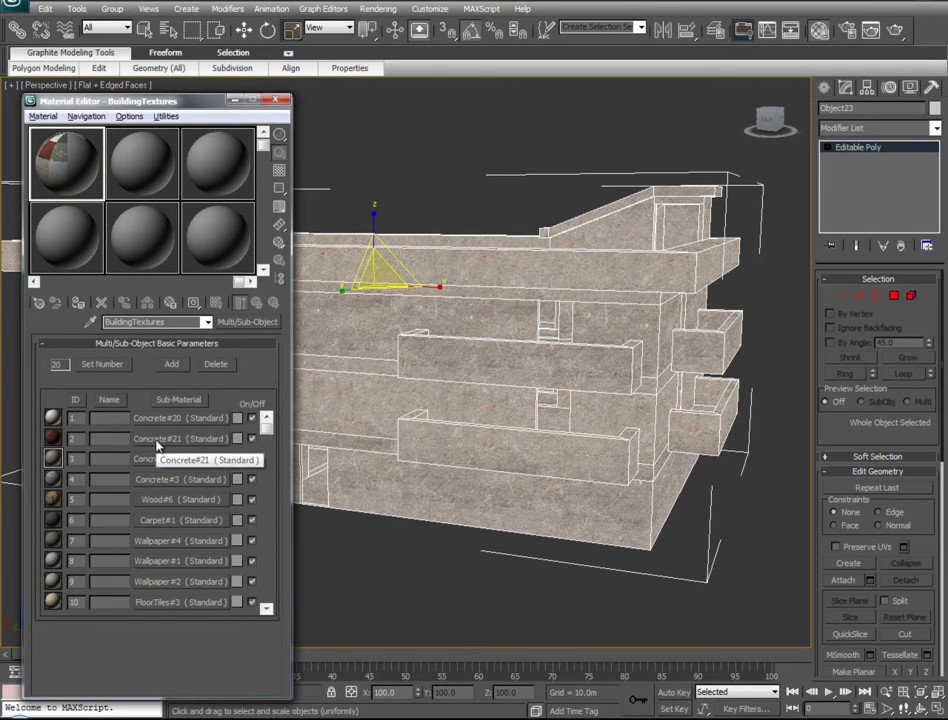
left_click(156, 440)
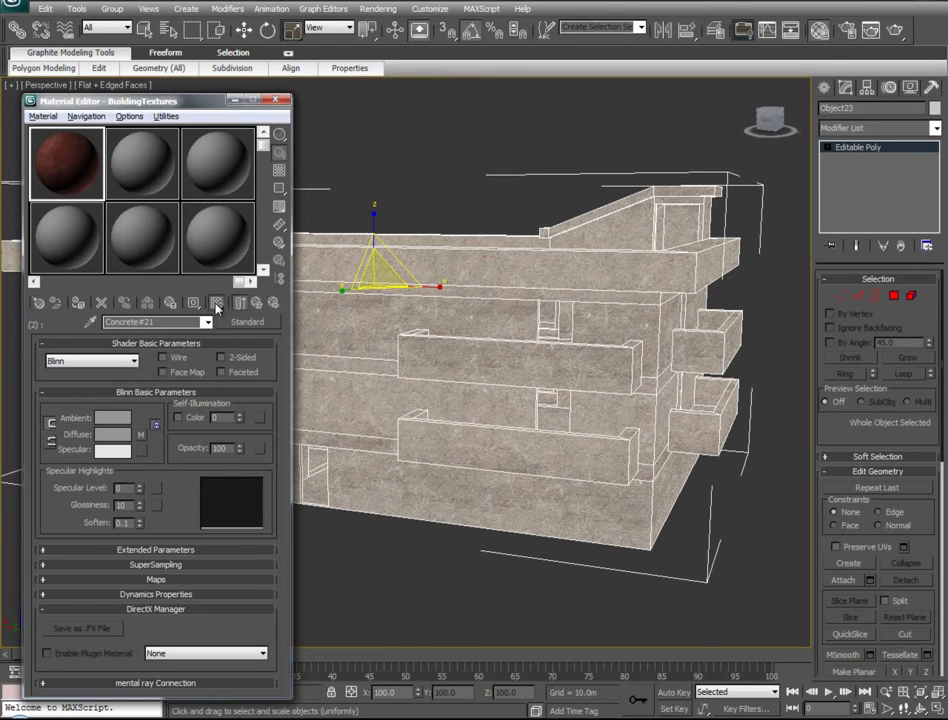
left_click(257, 303)
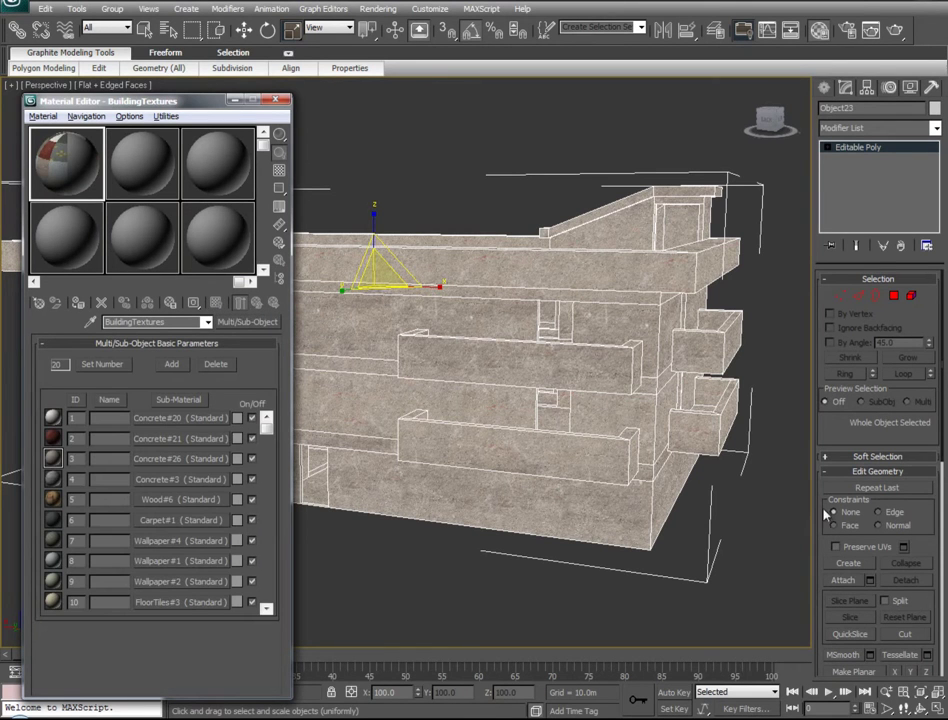
In Element mode, select the four balconies around the building corner below the stair house
left_click(912, 296)
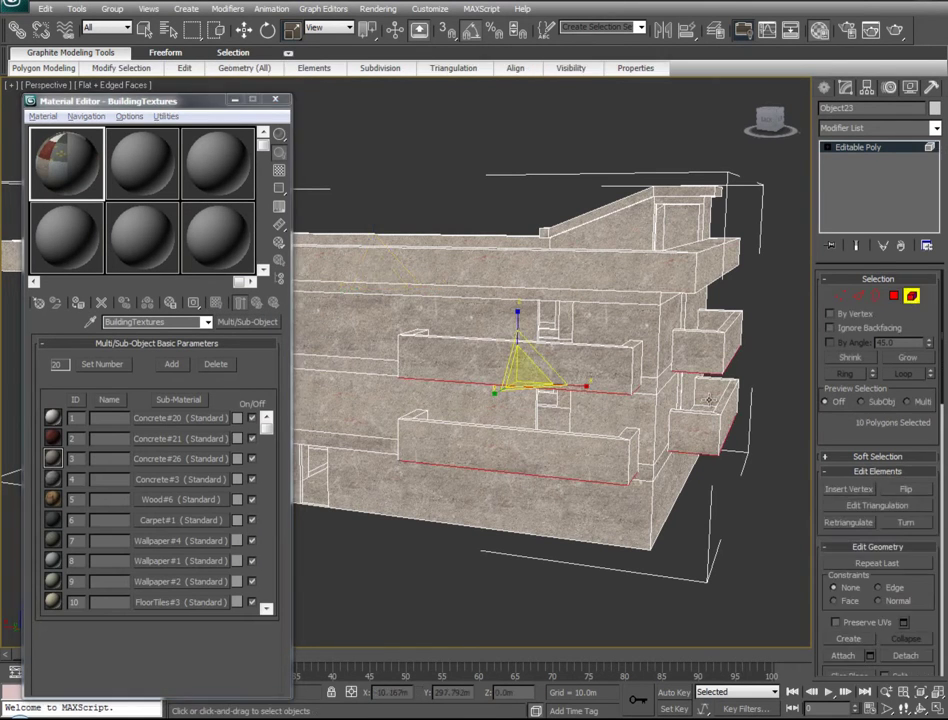
left_click(786, 393)
left_click(705, 340)
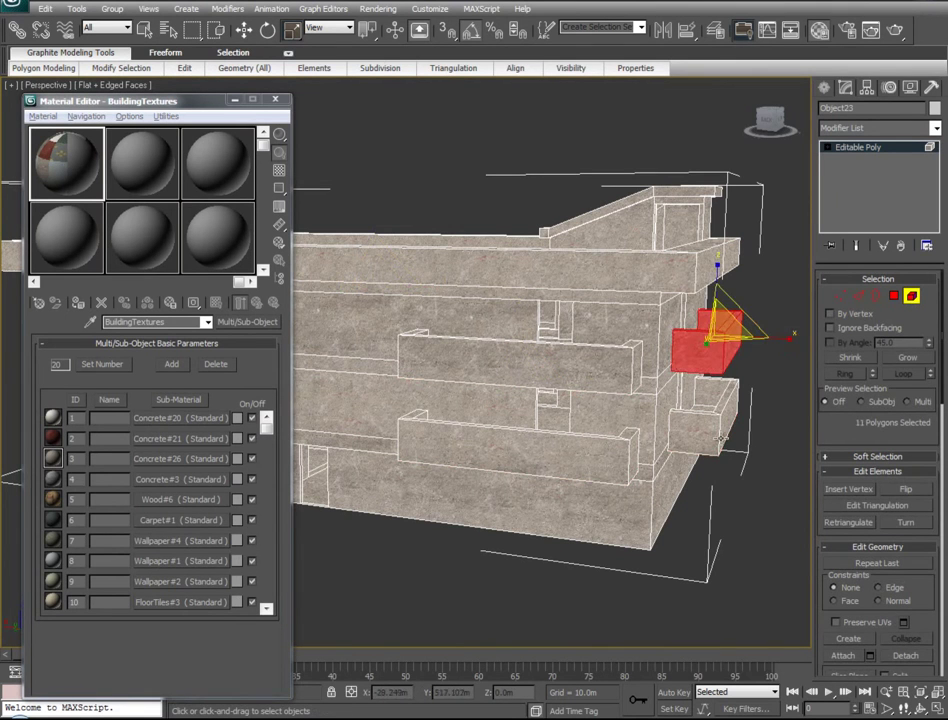
left_click(713, 430, "ctrl")
left_click(581, 446, "ctrl")
left_click(557, 369, "ctrl")
Add the remaining six balconies on the other sides of the building to the element selection
middle_click_drag(457, 471, 626, 472, "alt")
scroll(625, 473, "down", 3)
left_click(438, 358, "ctrl")
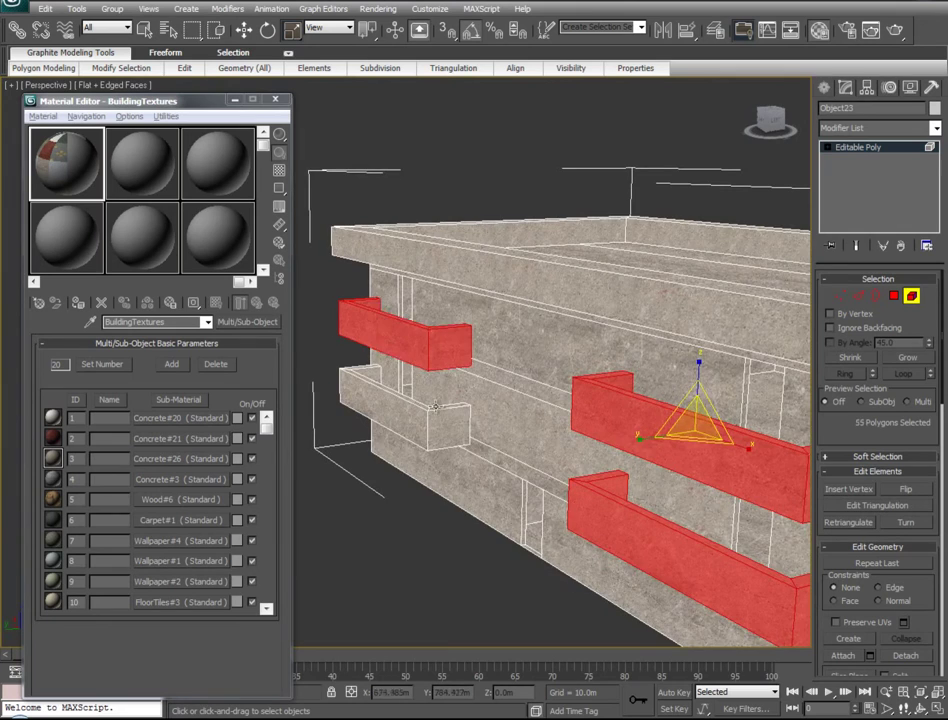
left_click(408, 424, "ctrl")
middle_click_drag(408, 483, 395, 412, "alt")
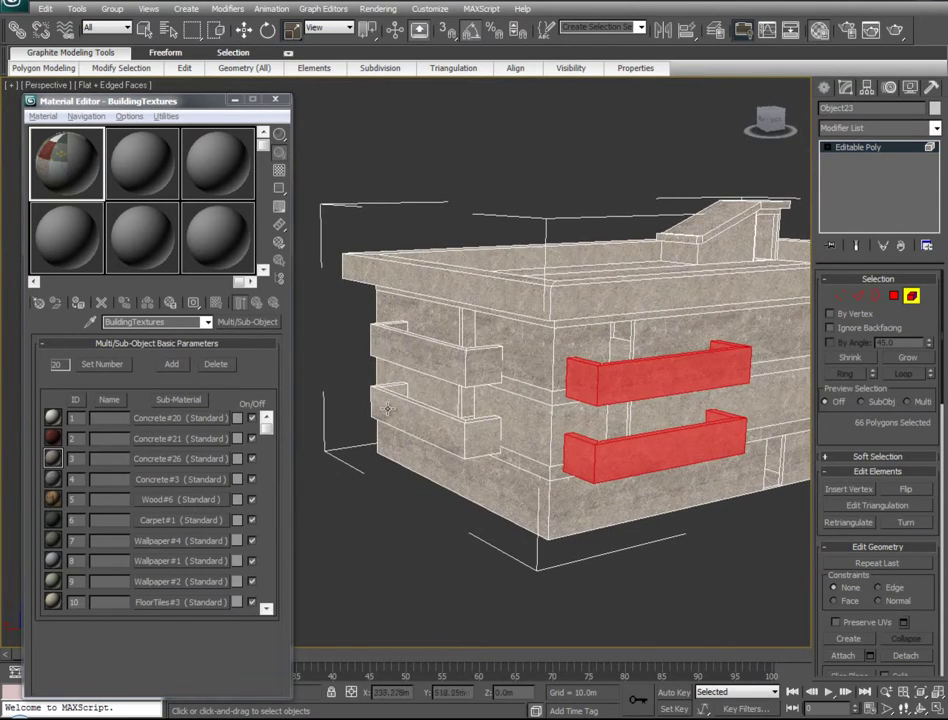
left_click(370, 328, "ctrl")
left_click(392, 417, "ctrl")
middle_click_drag(366, 527, 303, 501, "alt")
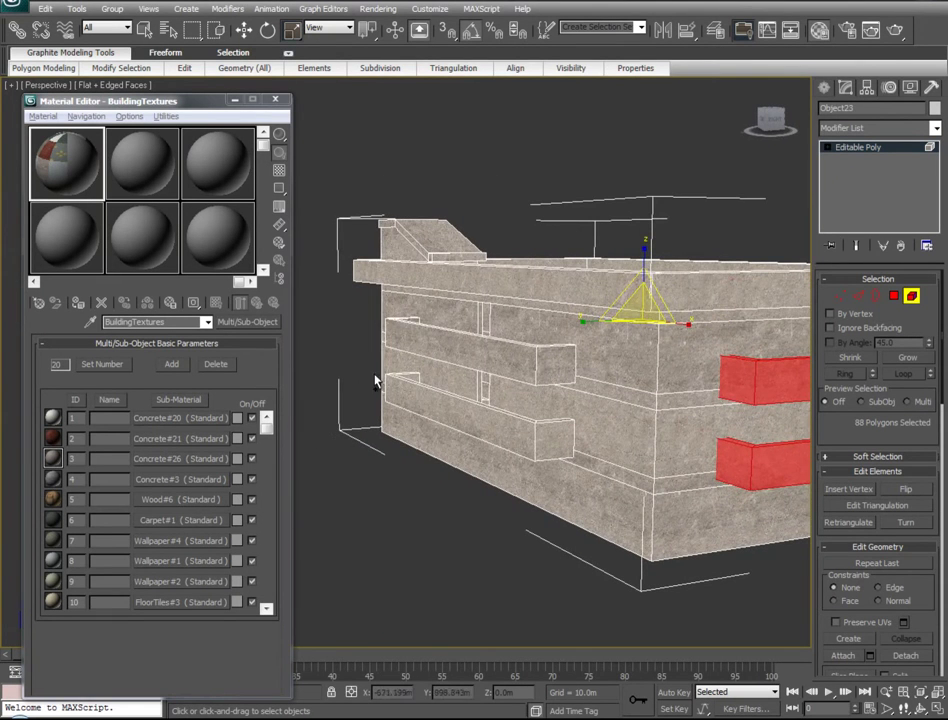
left_click(391, 332, "ctrl")
left_click(410, 406, "ctrl")
middle_click_drag(362, 521, 358, 556, "alt")
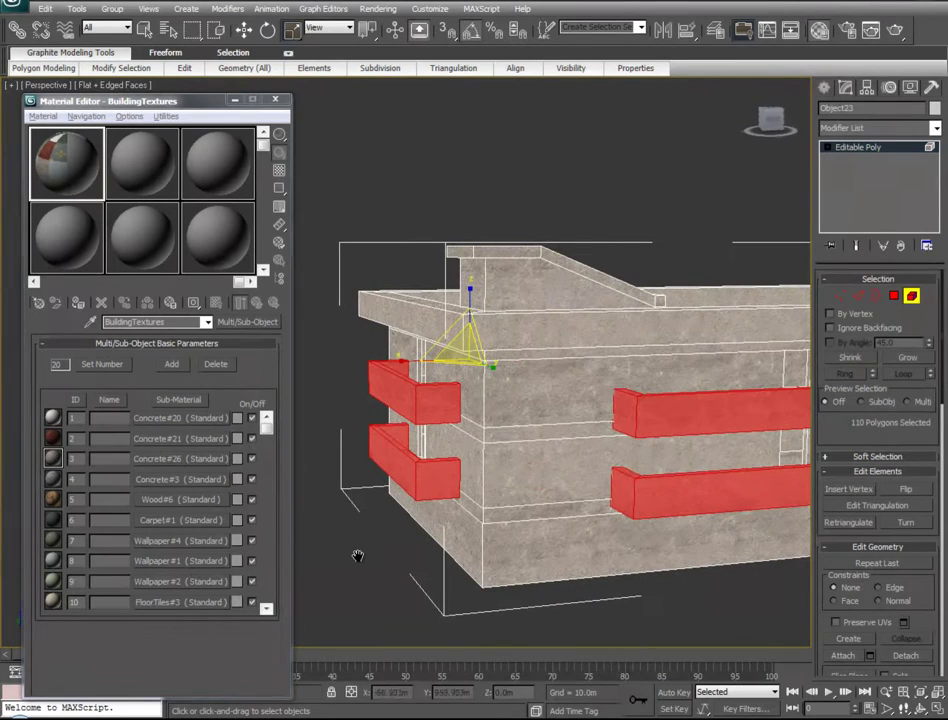
Apply the Concrete#21 sub-material to the selected balcony elements
left_click(156, 440)
left_click_drag(158, 443, 421, 432)
middle_click_drag(527, 495, 503, 507, "alt")
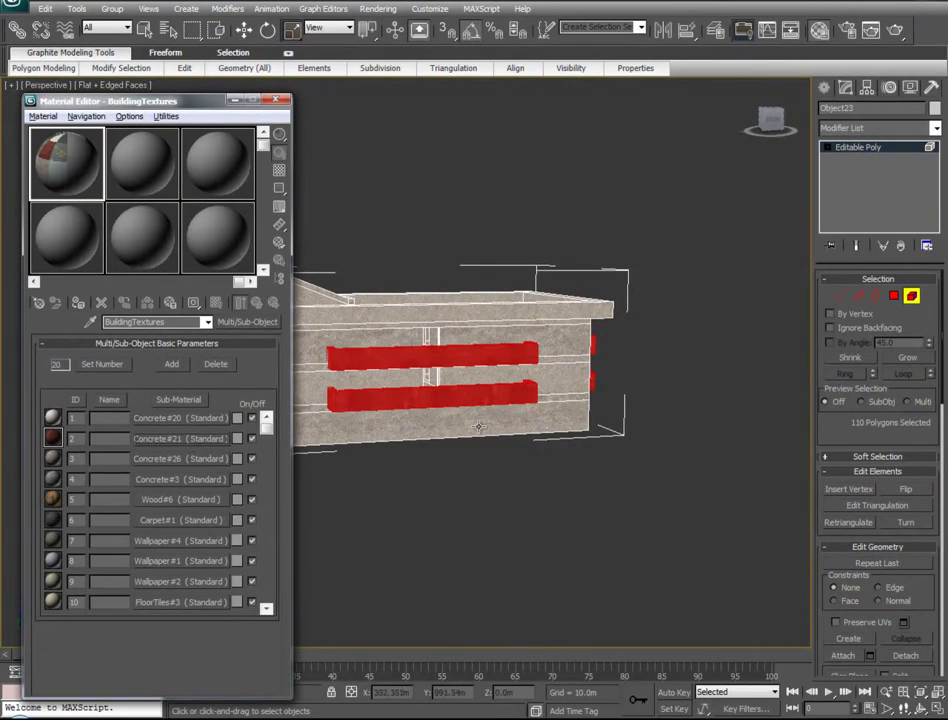
Clear the balcony selection and inspect the texture on the balconies around the building
left_click(234, 101)
middle_click_drag(415, 375, 432, 365)
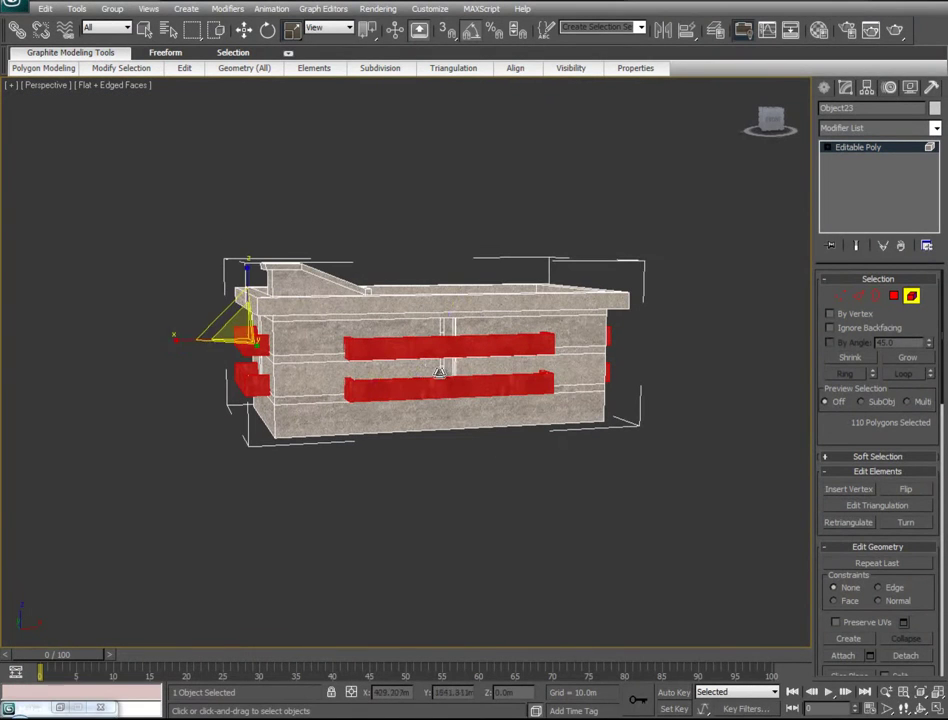
left_click(473, 459)
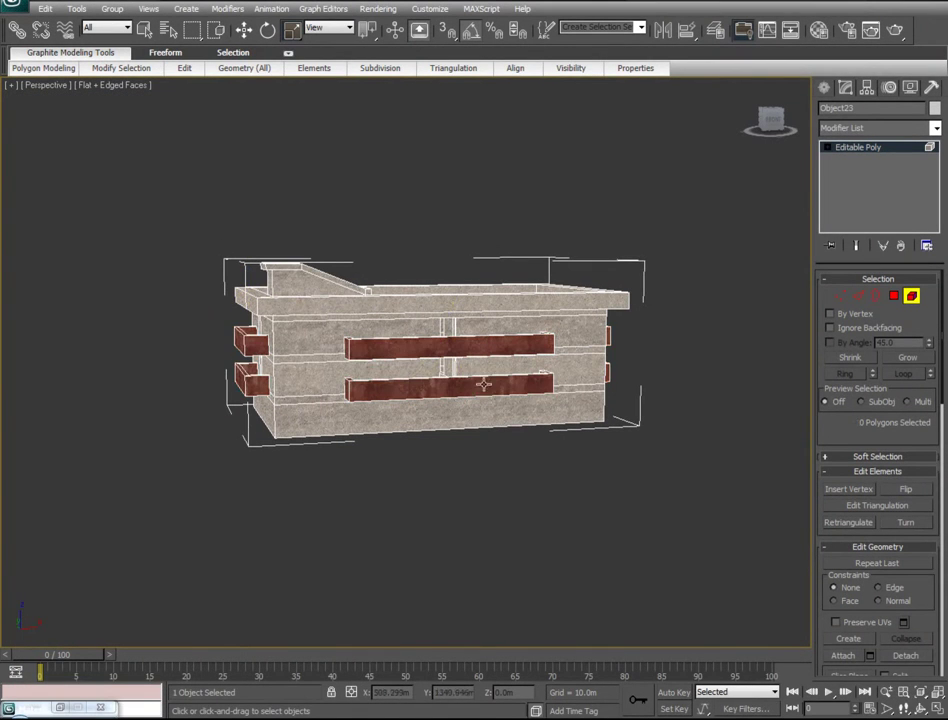
scroll(478, 465, "up", 5)
scroll(477, 465, "down", 4)
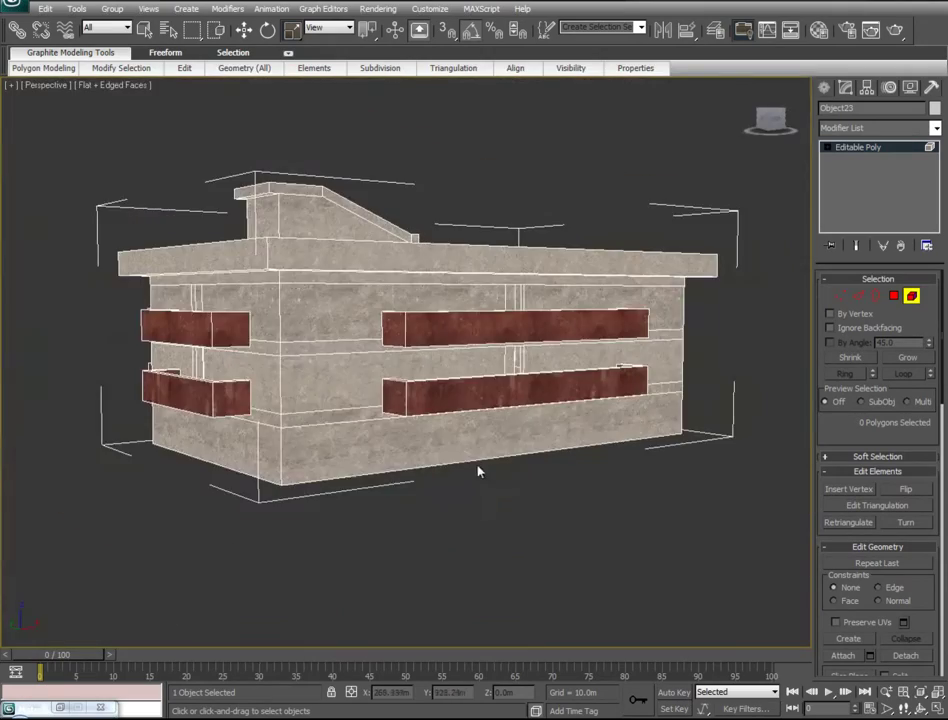
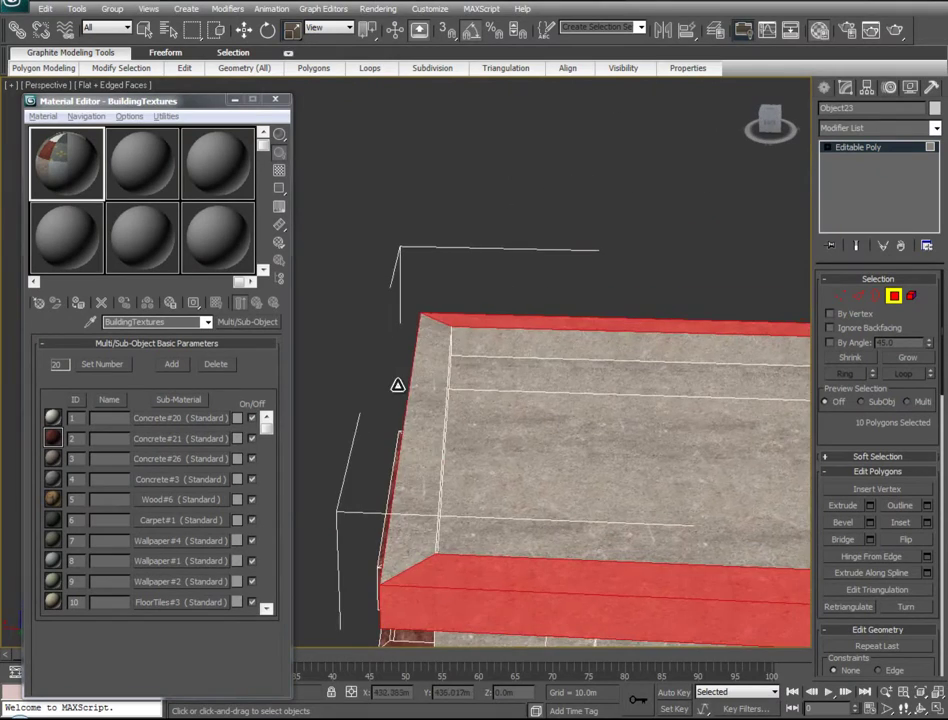
Add the remaining top polygon of the roof parapet rim to the polygon selection
left_click(434, 361, "ctrl")
middle_click_drag(379, 457, 500, 328, "alt")
middle_click_drag(500, 328, 243, 438)
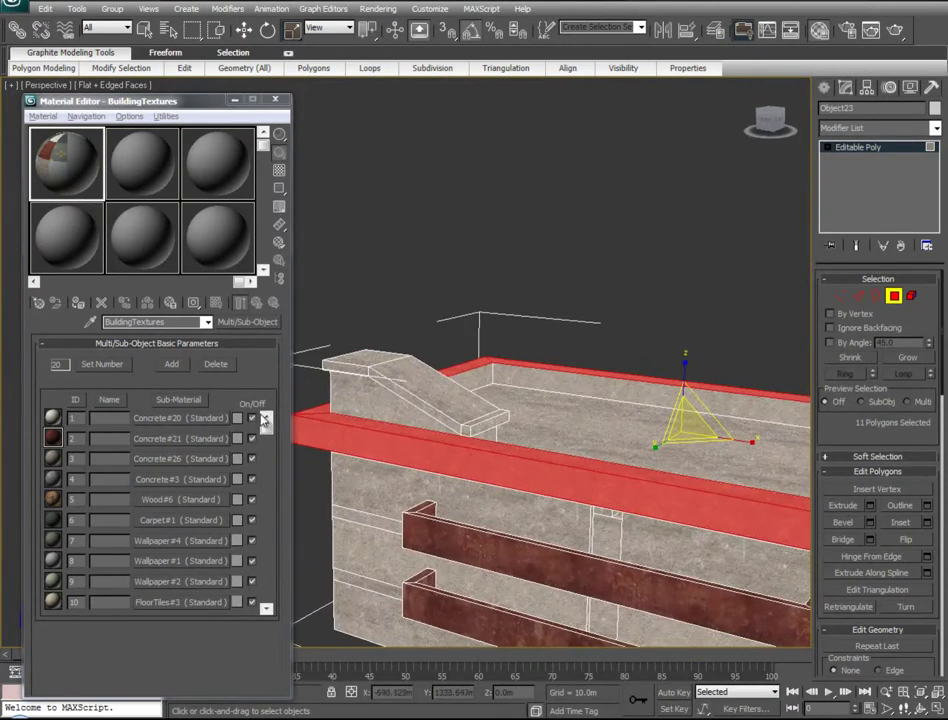
Add the top, side and end polygons of the stair house's sloping roof slab to the selection
scroll(521, 513, "up", 4)
left_click(529, 511, "ctrl")
left_click(497, 487, "ctrl")
left_click(502, 433, "ctrl")
left_click(566, 479, "ctrl")
left_click(572, 490, "ctrl")
middle_click_drag(631, 491, 668, 459, "alt")
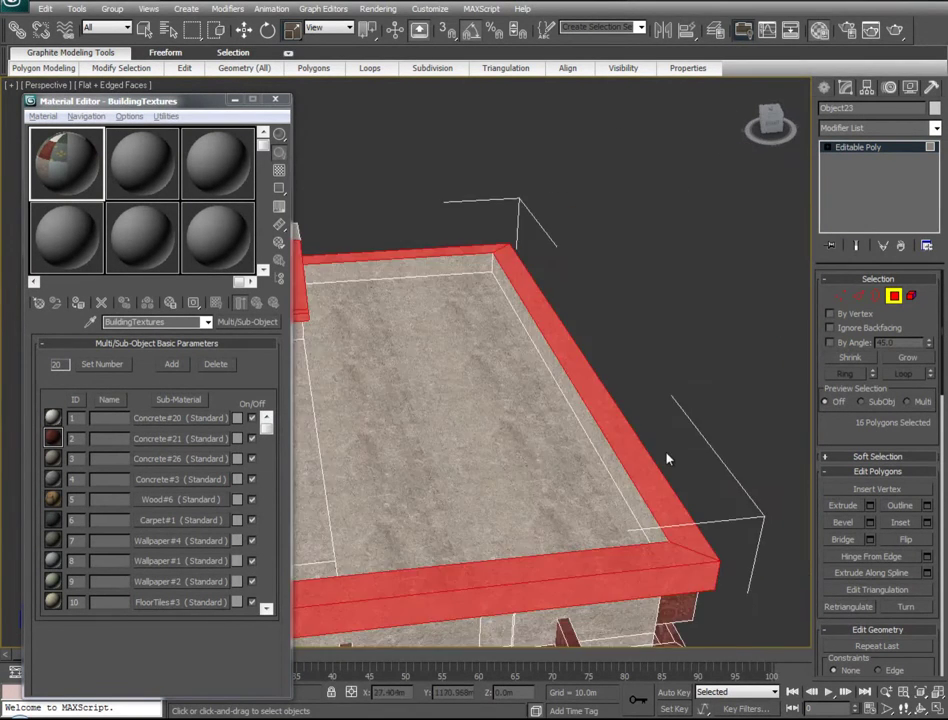
middle_click_drag(553, 457, 625, 301, "alt")
scroll(625, 301, "up", 4)
middle_click_drag(678, 321, 215, 398)
left_click(578, 303, "ctrl")
left_click(689, 258, "ctrl")
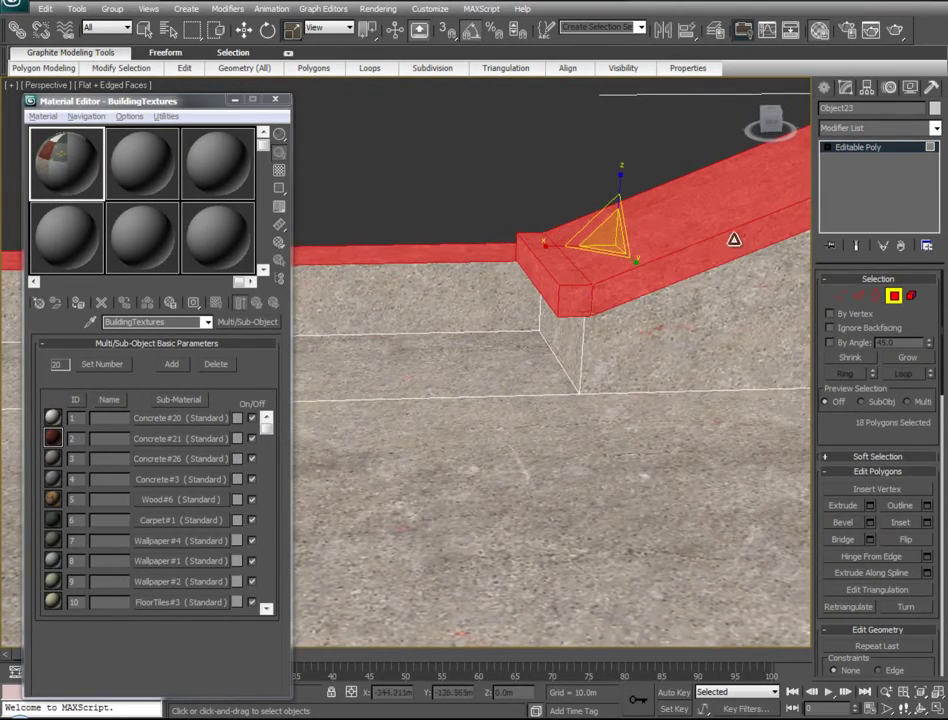
Add the top and edge polygons of the stair house's flat roof slab to the selection
middle_click_drag(730, 248, 400, 328, "alt")
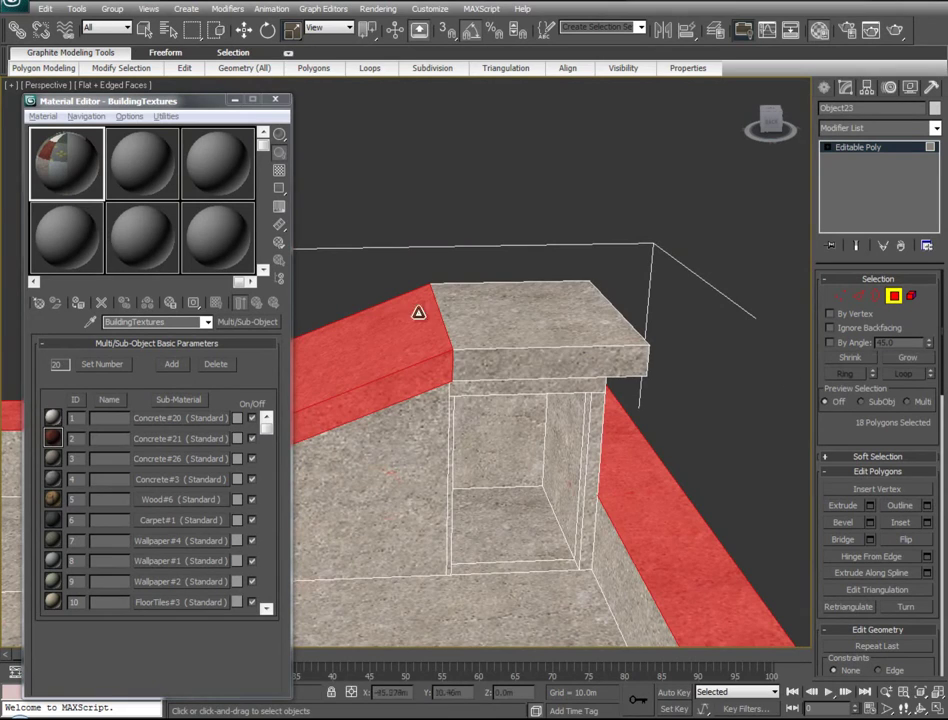
left_click(504, 336, "ctrl")
left_click(510, 351, "ctrl")
middle_click_drag(622, 371, 115, 362, "alt")
left_click(555, 362, "ctrl")
middle_click_drag(607, 368, 399, 265, "alt")
left_click(590, 562, "ctrl")
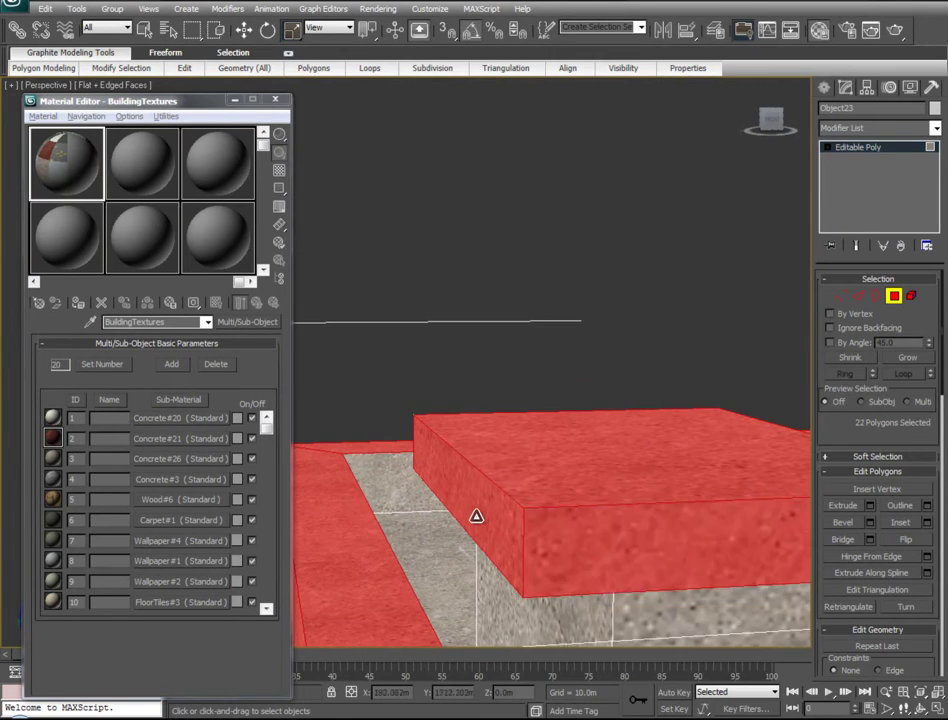
Apply the Concrete#20 sub-material to the selected parapet rim and stair house roof polygons and leave Polygon mode
scroll(477, 517, "down", 5)
middle_click_drag(441, 521, 530, 560, "alt")
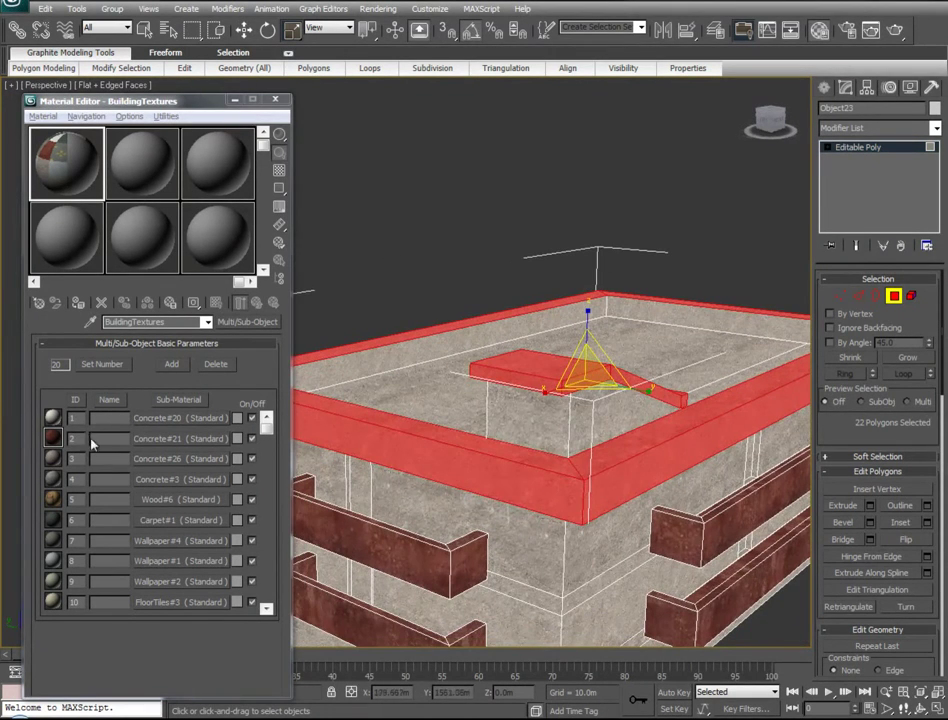
left_click_drag(50, 421, 456, 453)
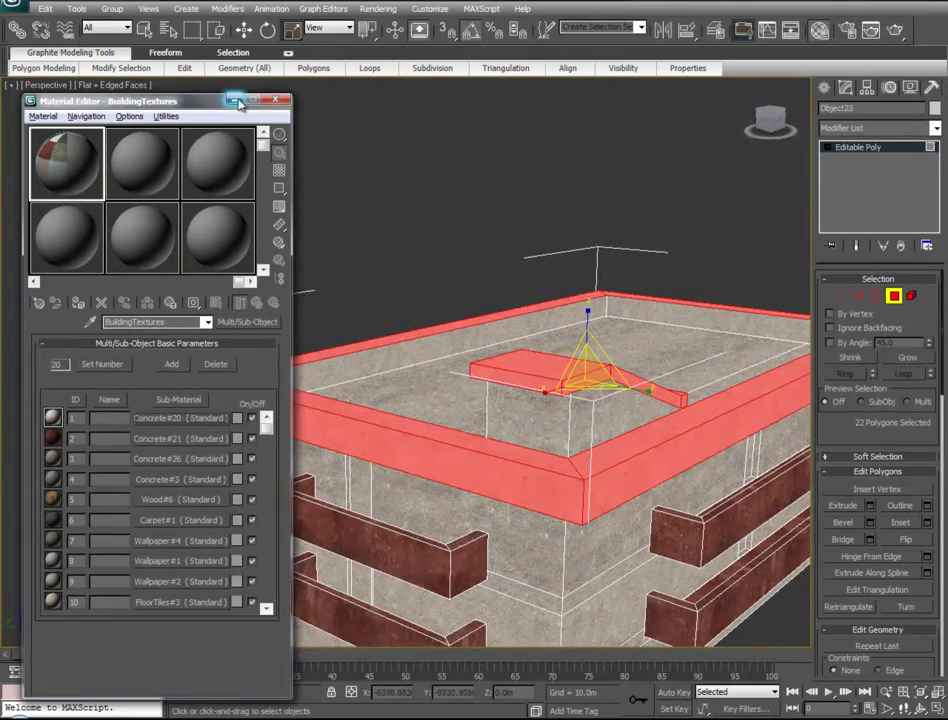
left_click(238, 101)
scroll(480, 300, "down", 4)
middle_click_drag(400, 240, 651, 199, "alt")
left_click(894, 296)
In Polygon mode, select the inner parapet walls and stair house walls, apply a concrete sub-material to them, and clear the selection
scroll(480, 330, "up", 5)
middle_click_drag(400, 330, 560, 408, "alt")
middle_click_drag(2, 408, 204, 332)
scroll(417, 371, "down", 4)
middle_click_drag(494, 498, 625, 391, "alt")
middle_click_drag(675, 220, 881, 255, "alt")
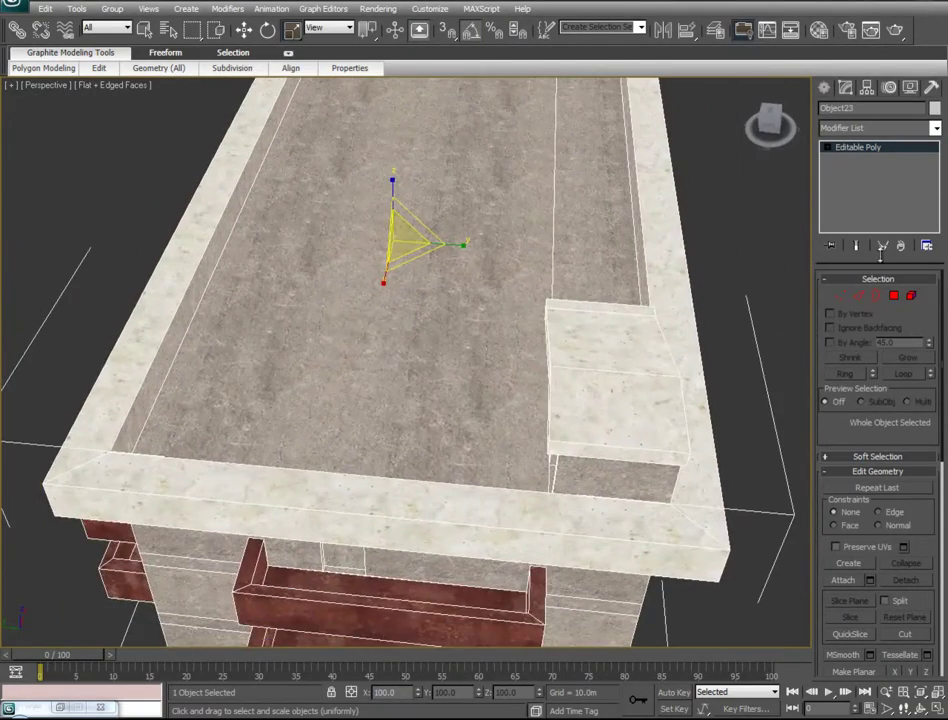
left_click(893, 296)
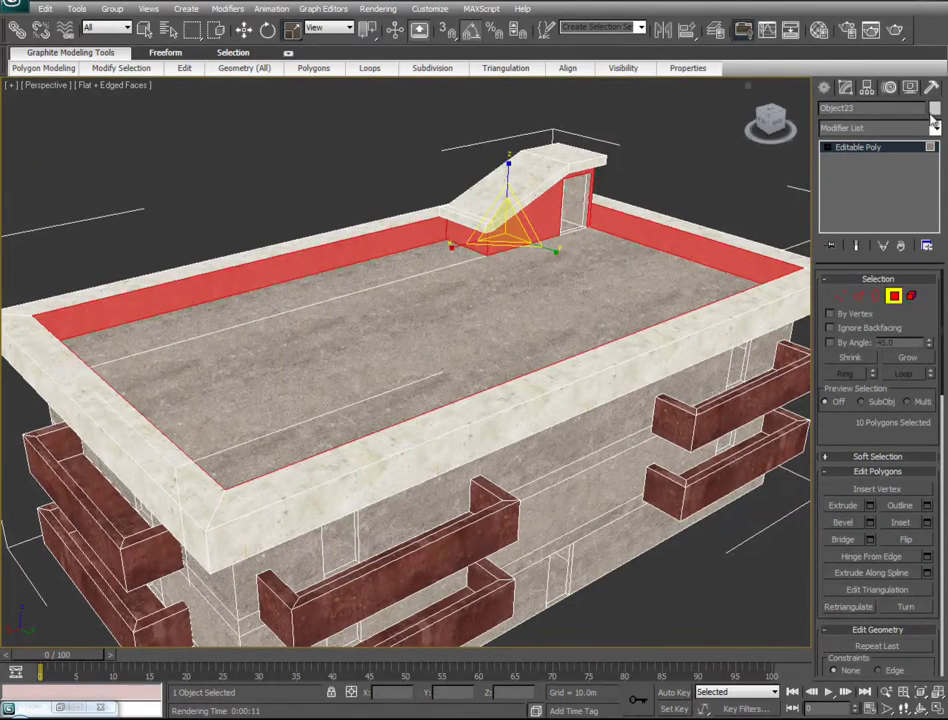
left_click(818, 30)
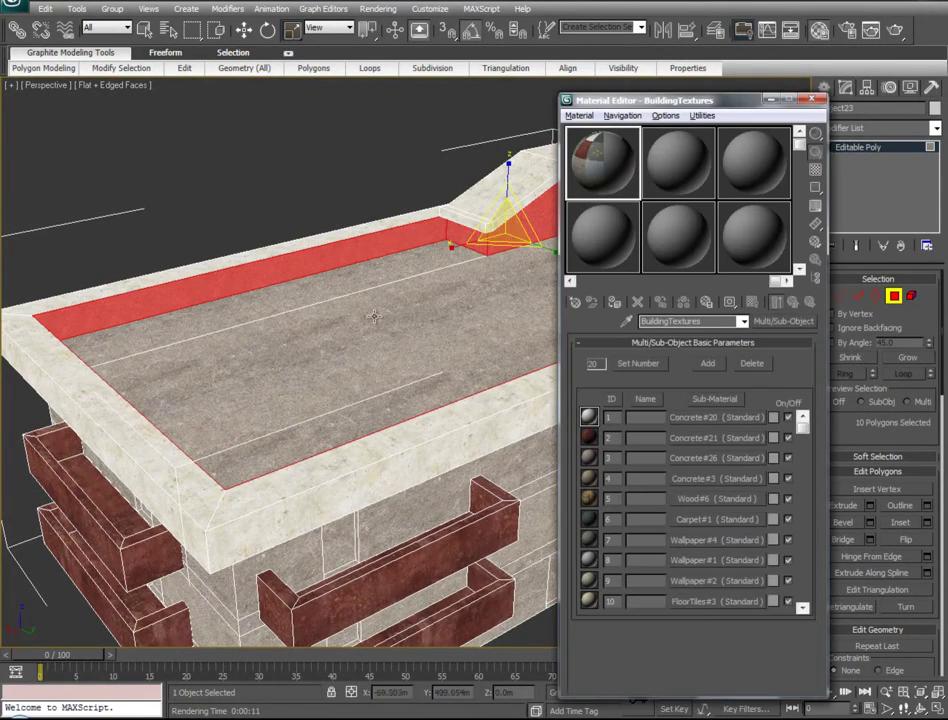
left_click_drag(697, 102, 165, 110)
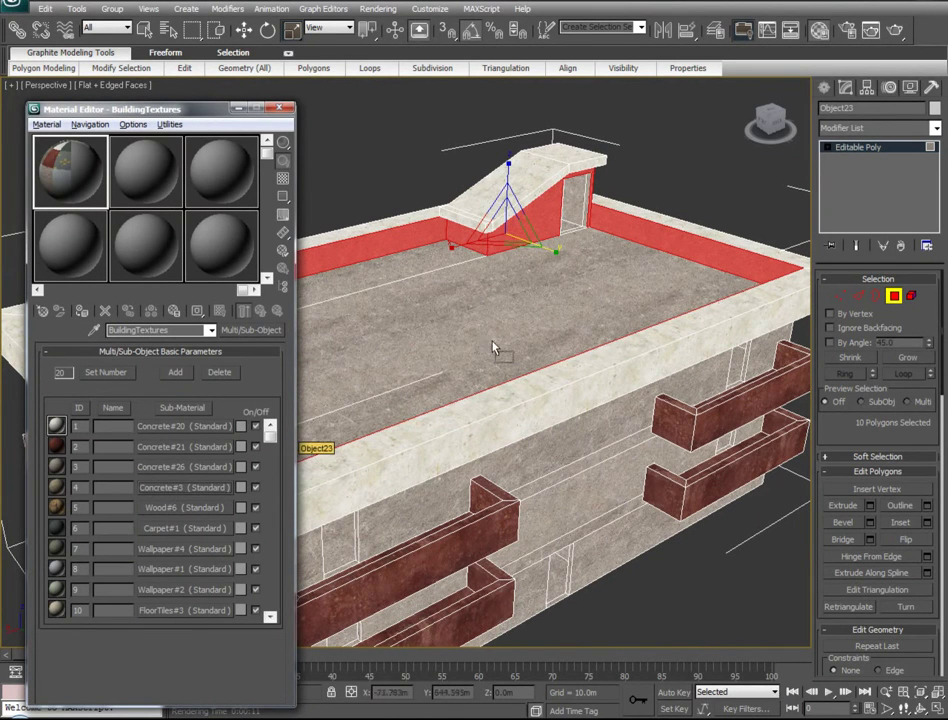
left_click(238, 108)
left_click(300, 169)
Select the two narrow floor bands on the entrance side and the two on the adjacent side of the building
middle_click_drag(254, 440, 290, 405, "alt")
scroll(278, 405, "up", 3)
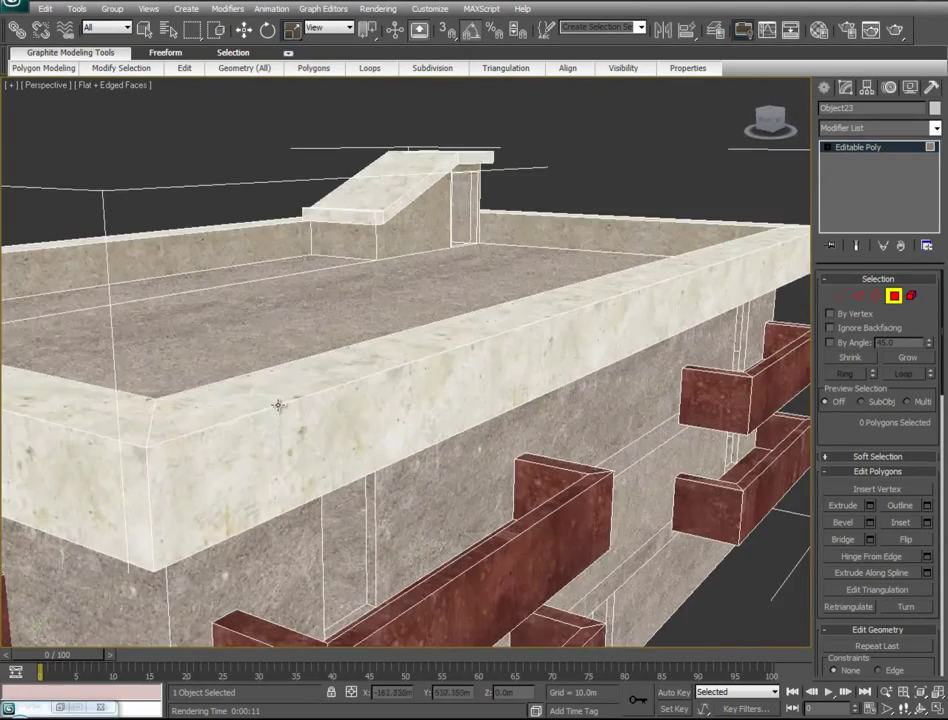
middle_click_drag(480, 432, 380, 343, "alt")
left_click(380, 343)
left_click(438, 465, "ctrl")
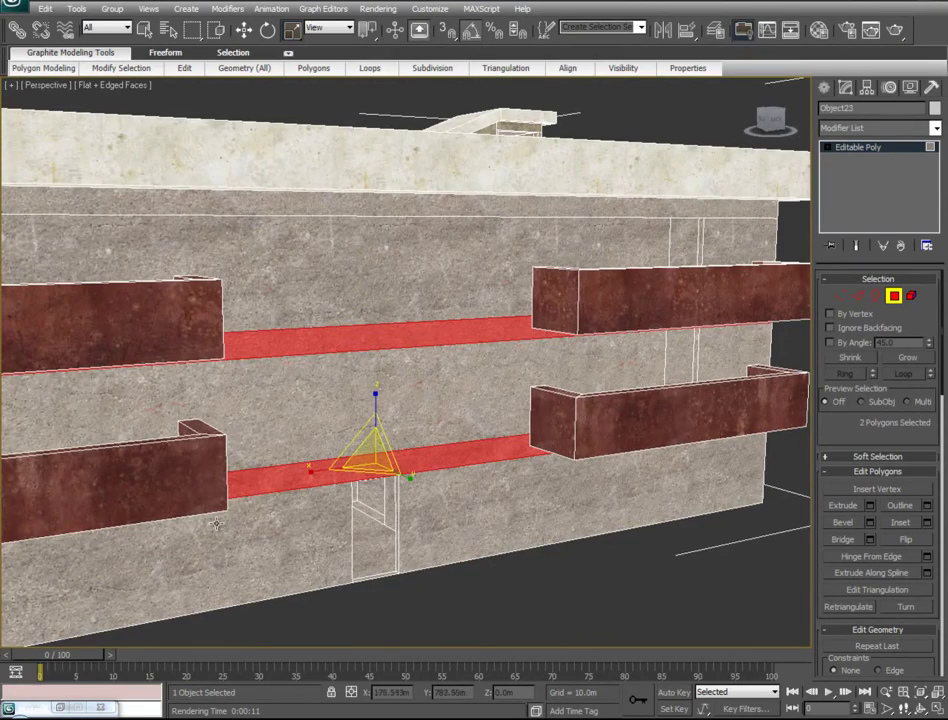
middle_click_drag(208, 510, 718, 452, "alt")
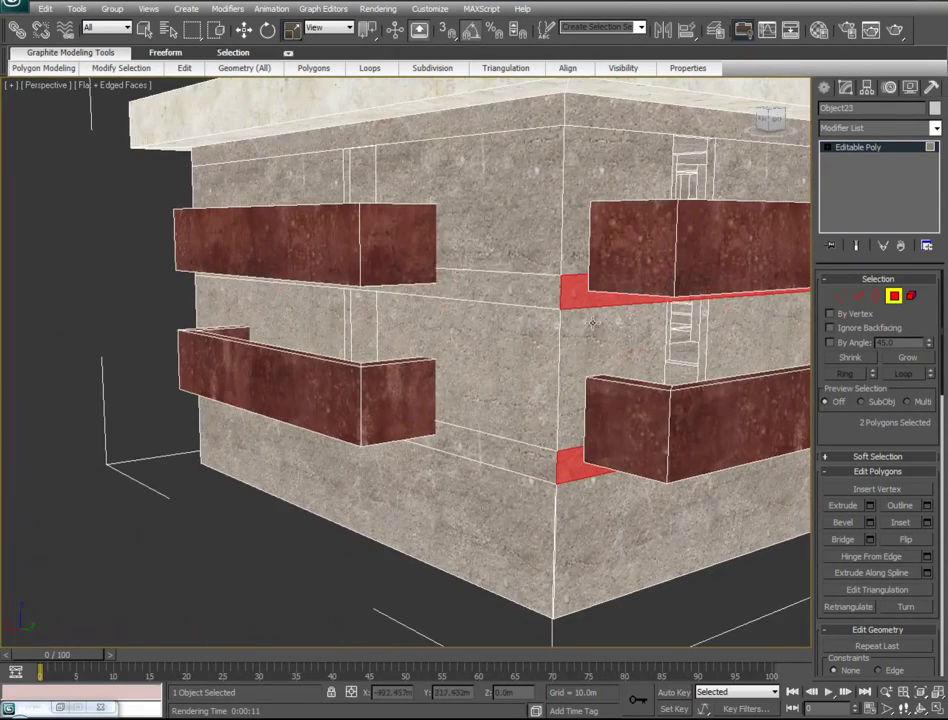
left_click(531, 288, "ctrl")
left_click(501, 455, "ctrl")
Add the four floor bands on the building's other two sides to the polygon selection
middle_click_drag(173, 497, 341, 405, "alt")
left_click(303, 280, "ctrl")
left_click(240, 420, "ctrl")
middle_click_drag(142, 529, 700, 328, "alt")
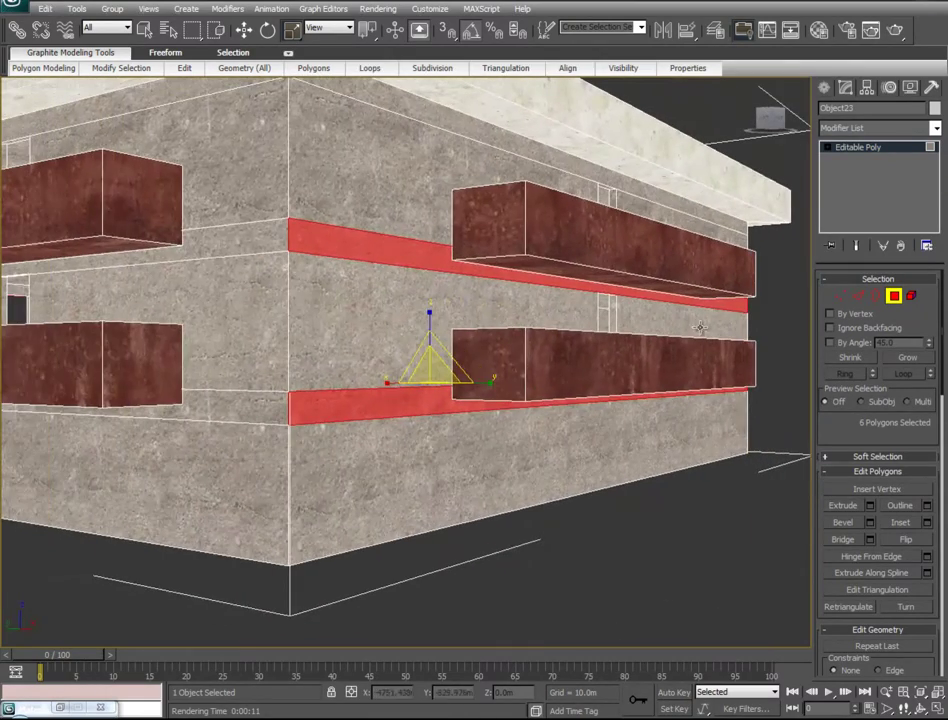
left_click(255, 245, "ctrl")
left_click(165, 412, "ctrl")
middle_click_drag(150, 375, 650, 496, "alt")
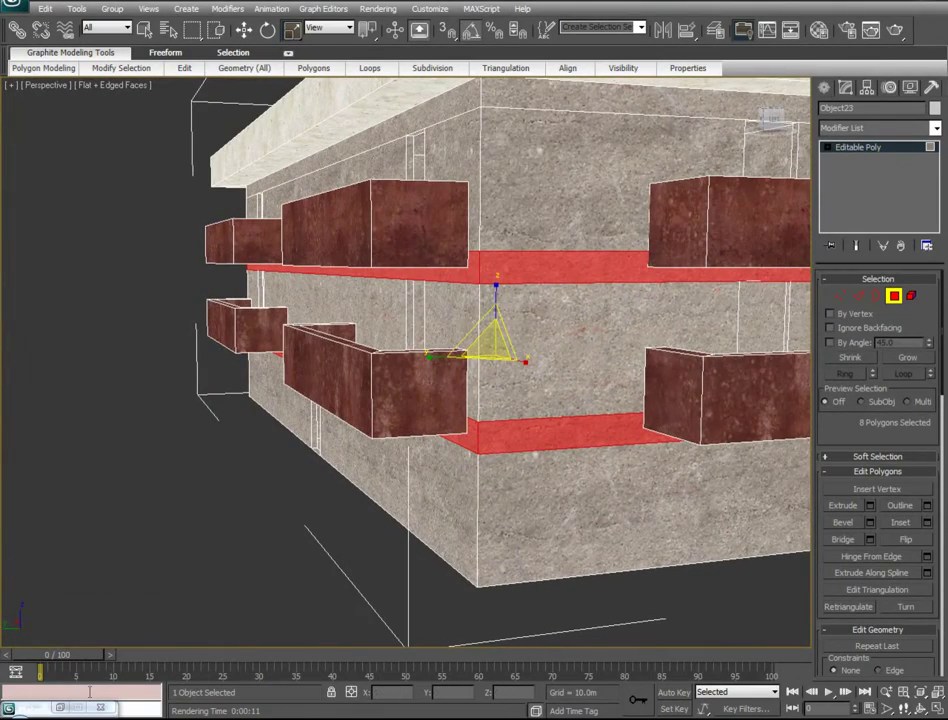
Apply a concrete sub-material to the eight selected floor bands, clear the selection and check the result around the building
left_click(40, 709)
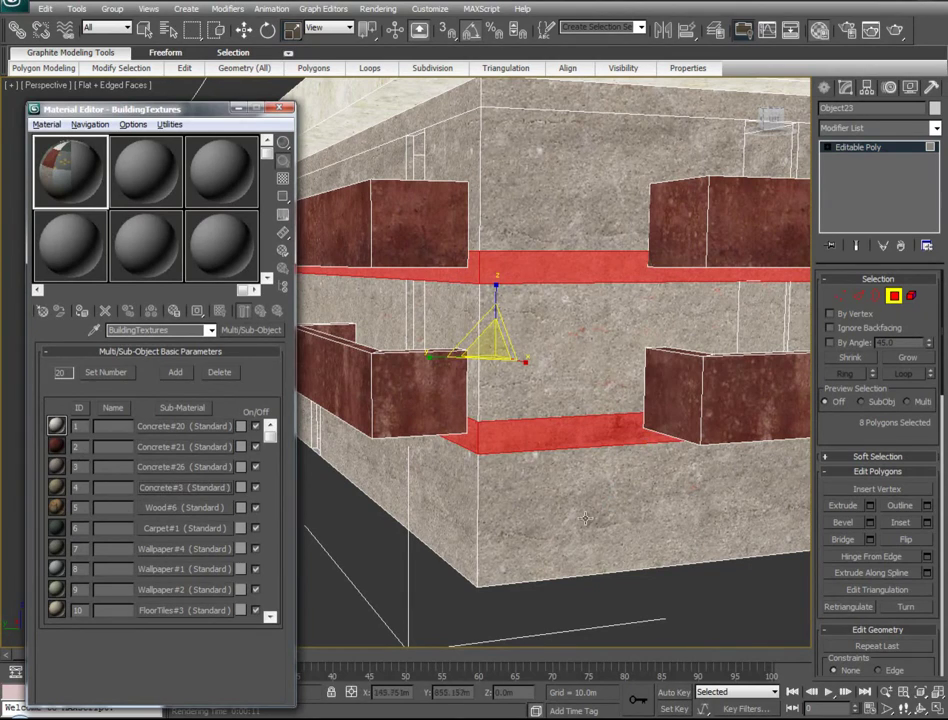
left_click(238, 108)
left_click(218, 461)
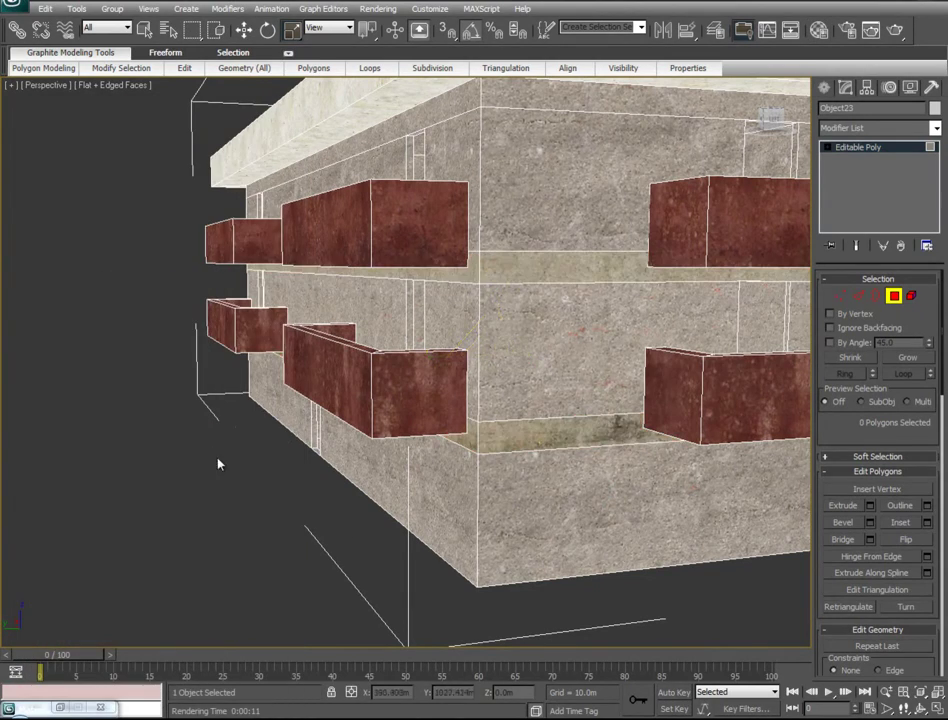
middle_click_drag(220, 497, 648, 474, "alt")
scroll(648, 474, "down", 5)
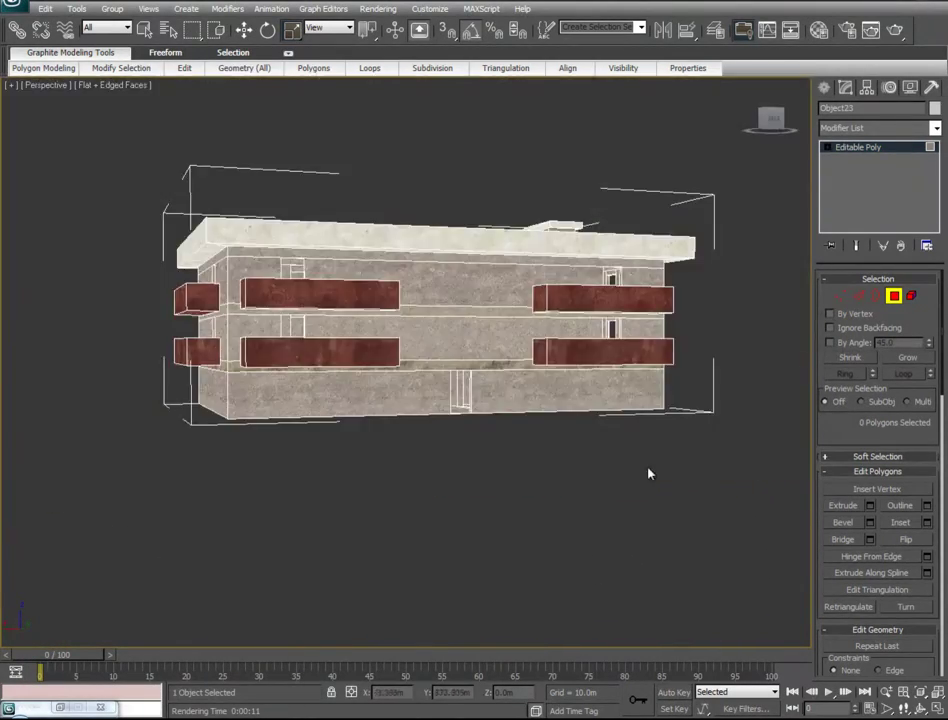
scroll(521, 450, "up", 5)
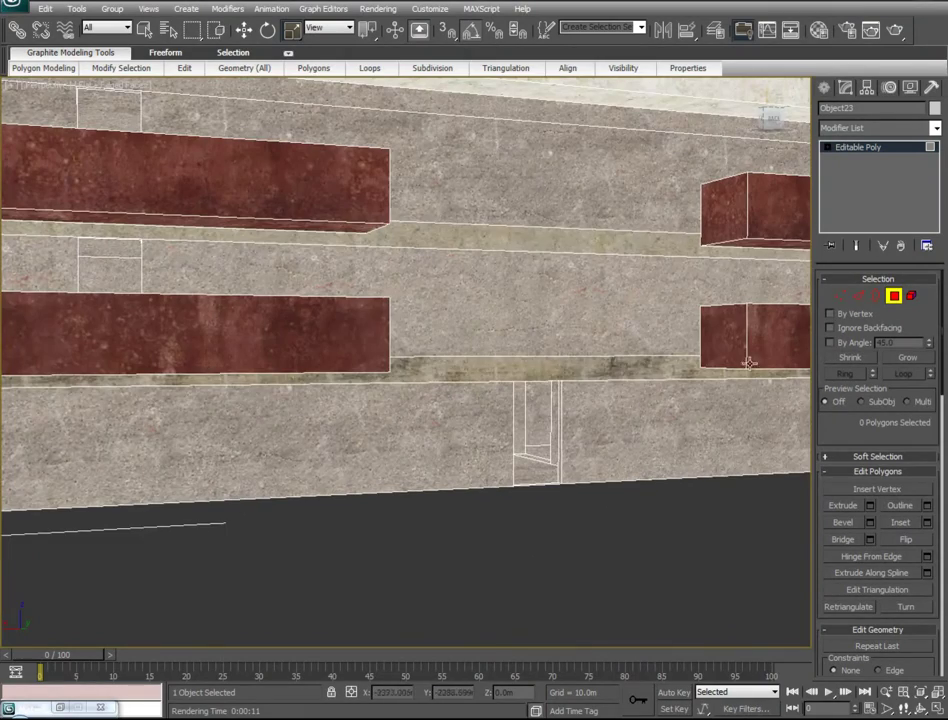
Restore the selection of the eight floor bands and extrude them as a group with a height of 0 m
key("ctrl+z")
middle_click_drag(340, 459, 720, 450, "alt")
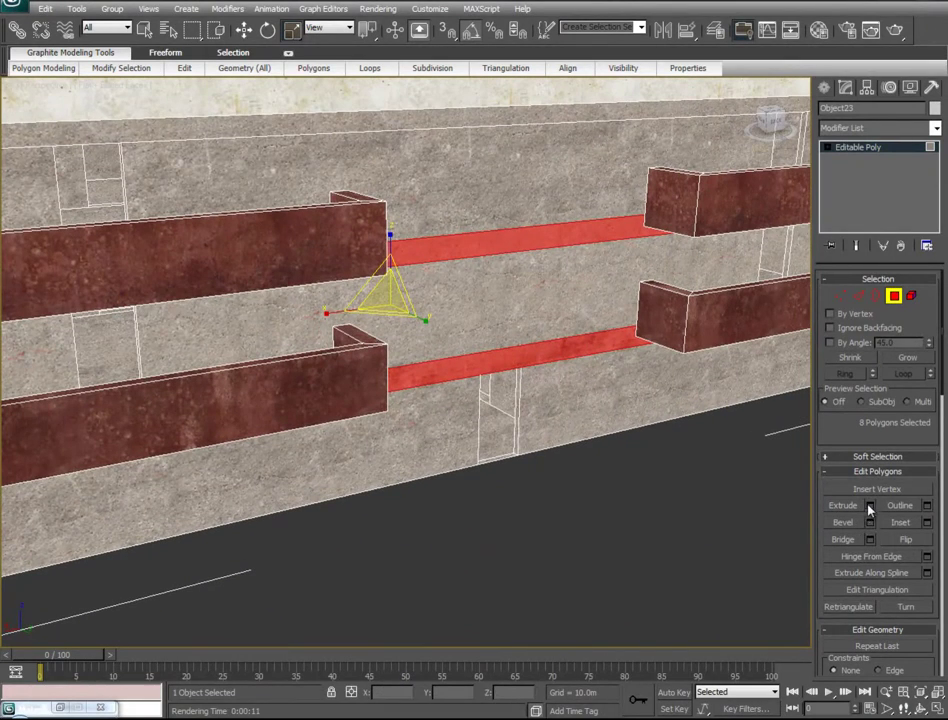
left_click(870, 506)
left_click_drag(590, 346, 512, 355)
type("0")
key("Return")
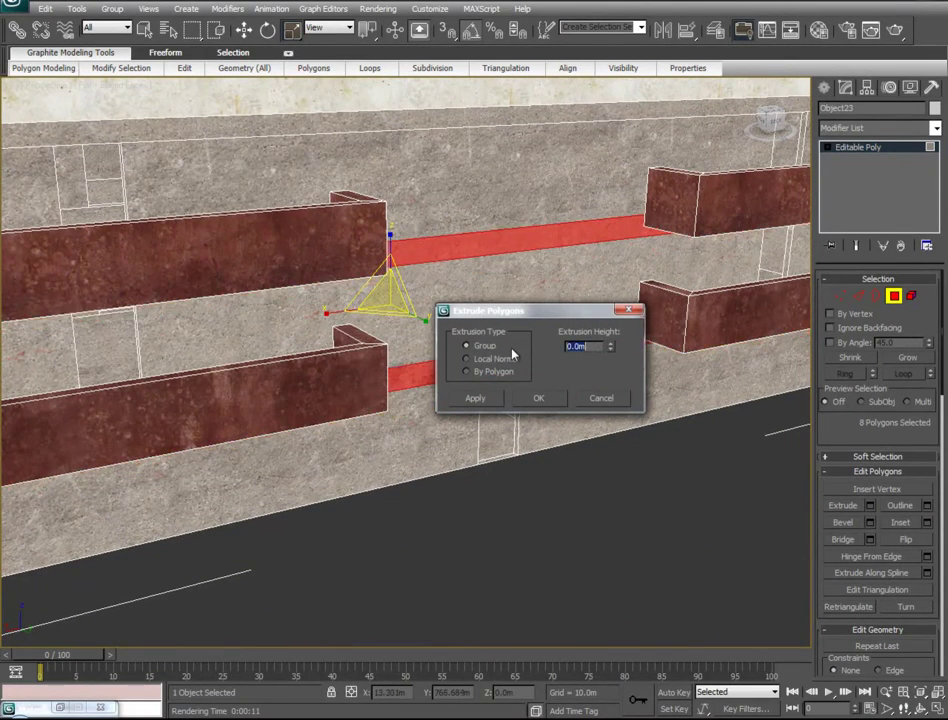
left_click(540, 398)
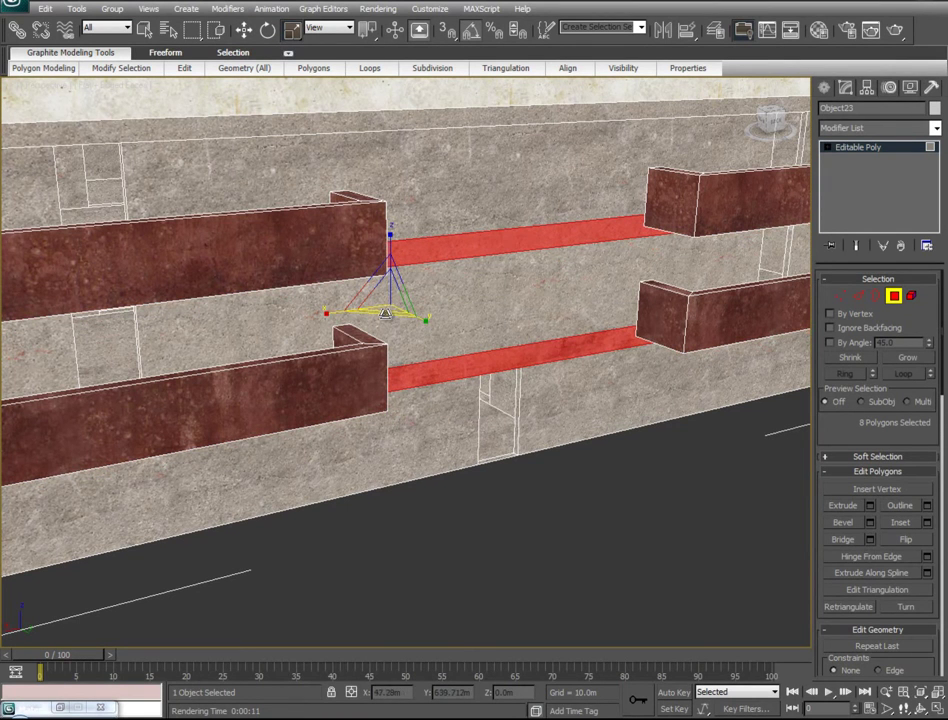
Scale the extruded floor bands slightly outward in the horizontal directions so they protrude from the walls
left_click_drag(385, 314, 386, 314)
middle_click_drag(423, 383, 394, 303, "alt")
left_click_drag(383, 286, 383, 288)
middle_click_drag(166, 444, 522, 226)
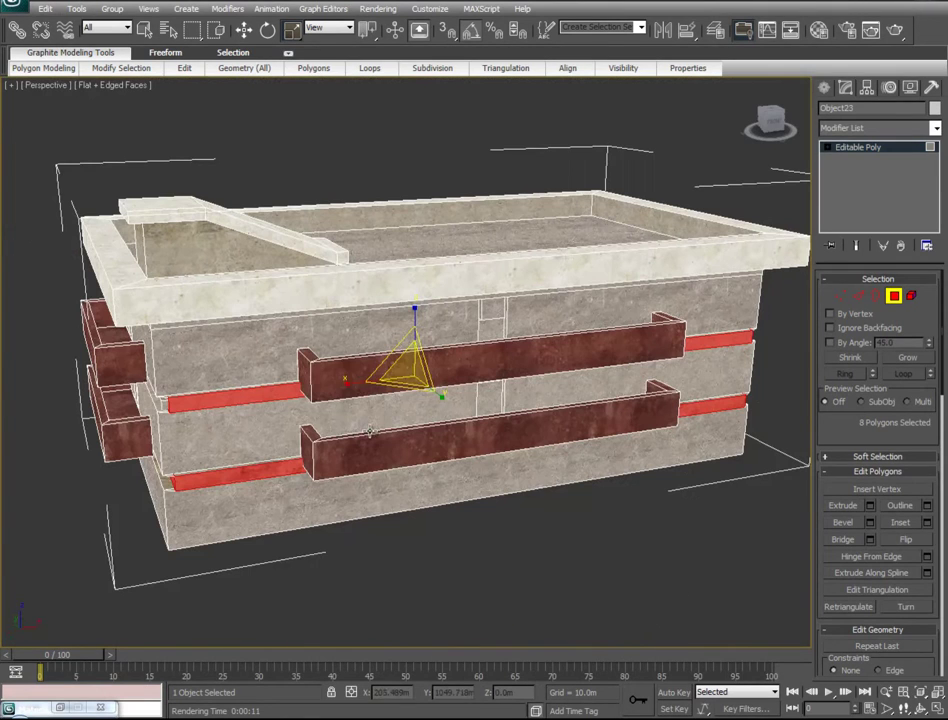
left_click_drag(343, 385, 346, 383)
middle_click_drag(394, 455, 437, 447, "alt")
Add the narrow top faces of the protruding floor bands on the entrance side to the selection
scroll(437, 447, "up", 5)
middle_click_drag(328, 452, 466, 508, "alt")
scroll(470, 403, "up", 4)
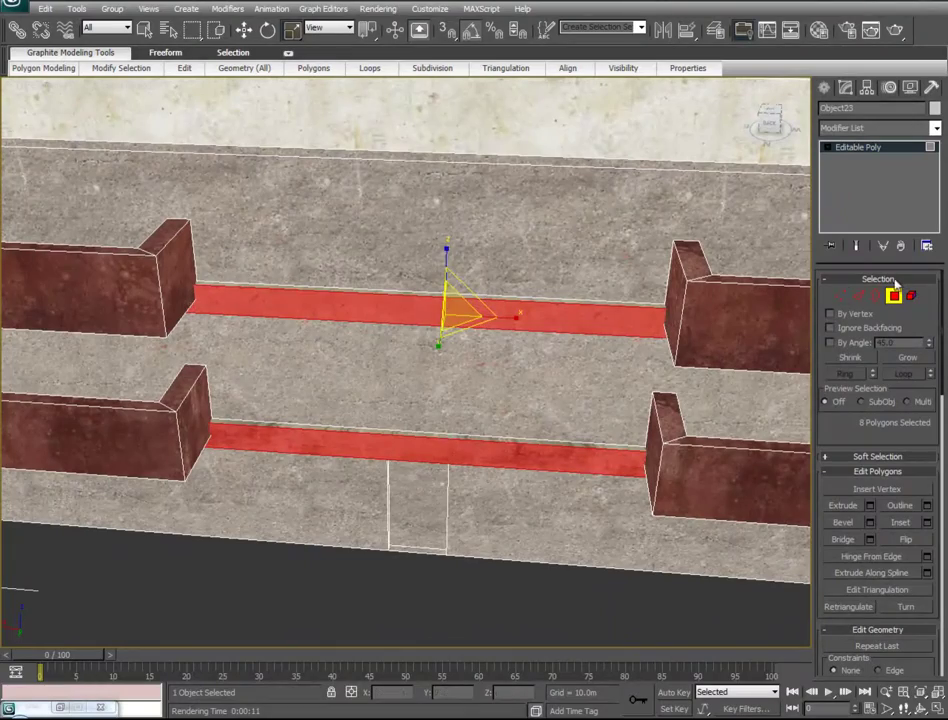
left_click(479, 440, "ctrl")
middle_click_drag(497, 471, 502, 276, "alt")
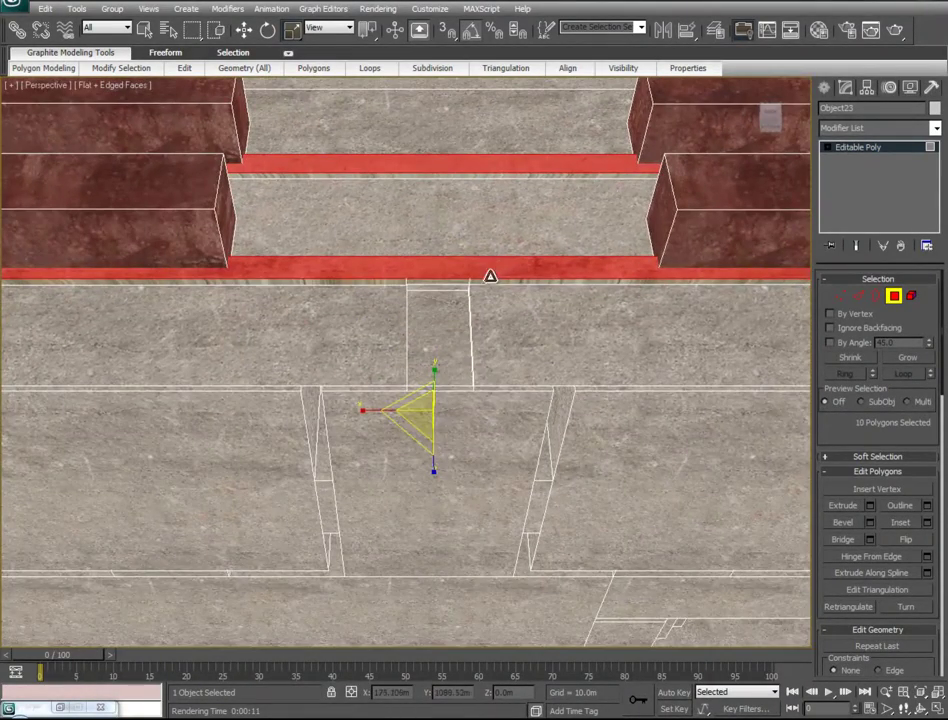
Add the undersides and the remaining narrow faces of the protruding floor bands around the building to the selection
left_click(482, 282, "ctrl")
left_click(456, 282, "ctrl")
left_click(382, 281, "ctrl")
middle_click_drag(194, 338, 247, 340, "alt")
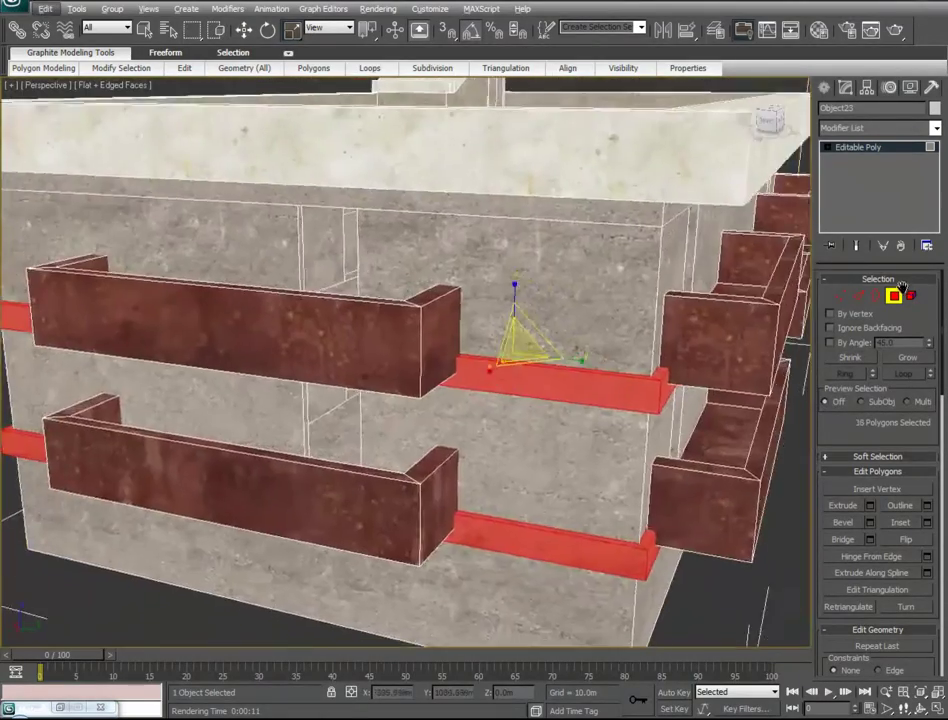
middle_click_drag(899, 284, 736, 332, "alt")
scroll(700, 370, "down", 5)
middle_click_drag(683, 383, 580, 382, "alt")
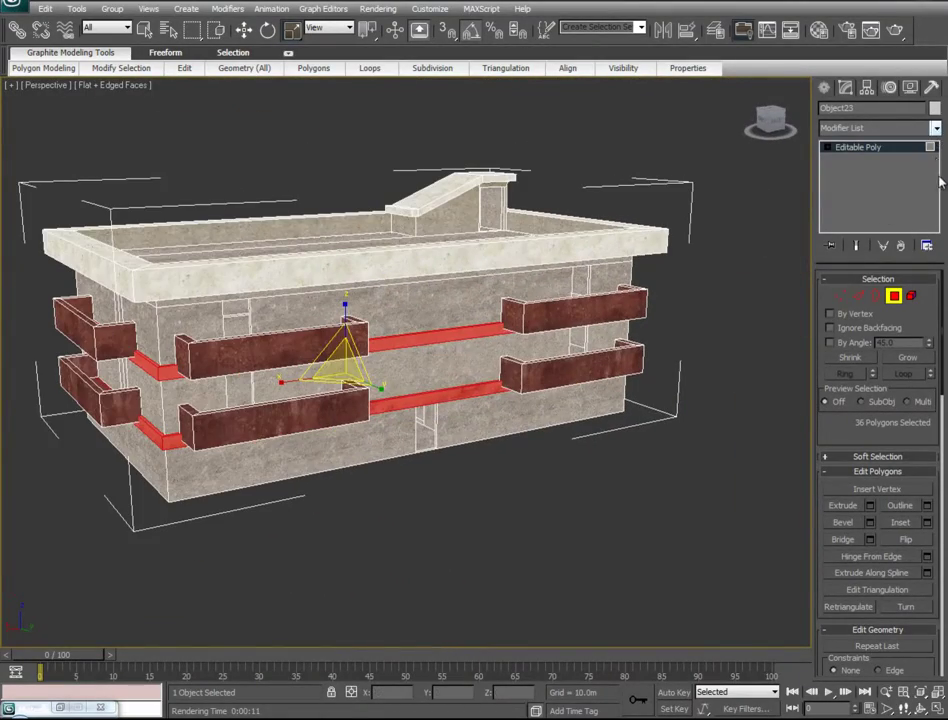
Add a UVW Map modifier to the selected floor band polygons and set its mapping to Box
left_click(936, 129)
scroll(860, 450, "down", 15)
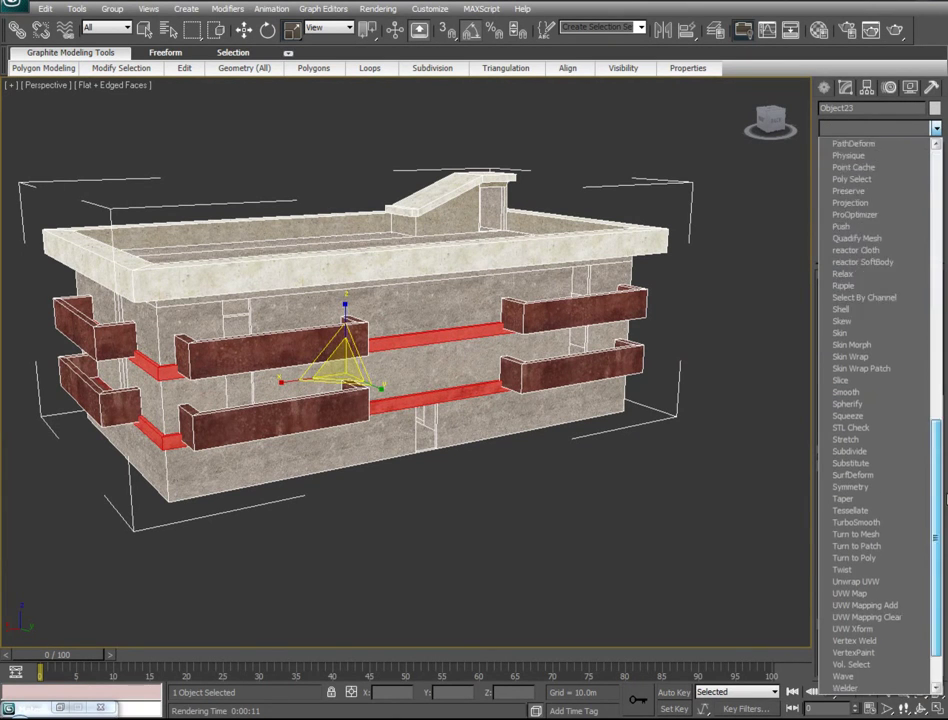
left_click(856, 583)
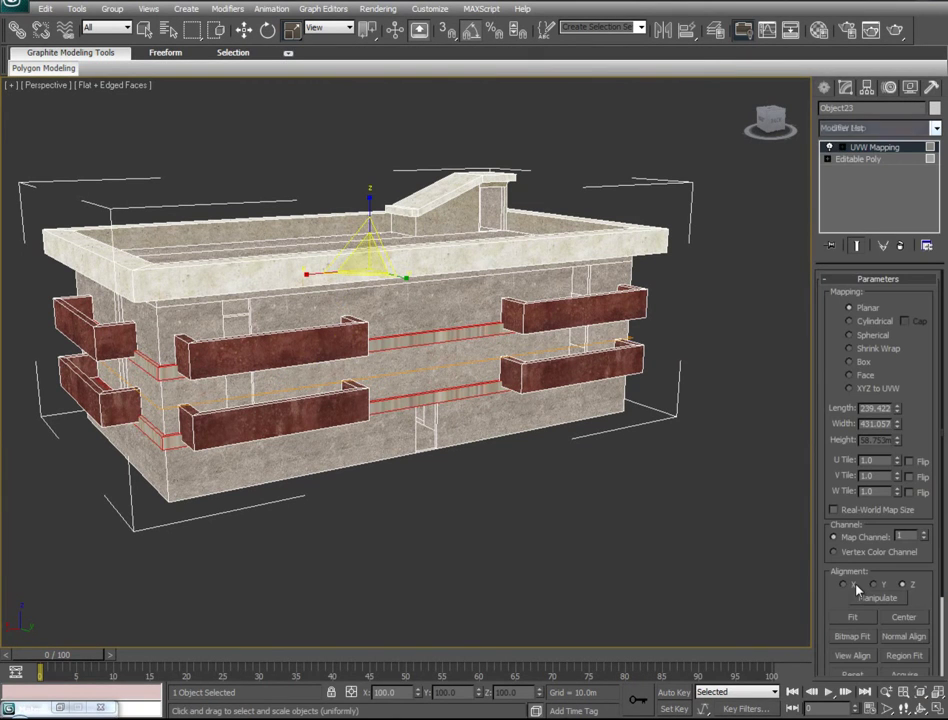
left_click(862, 363)
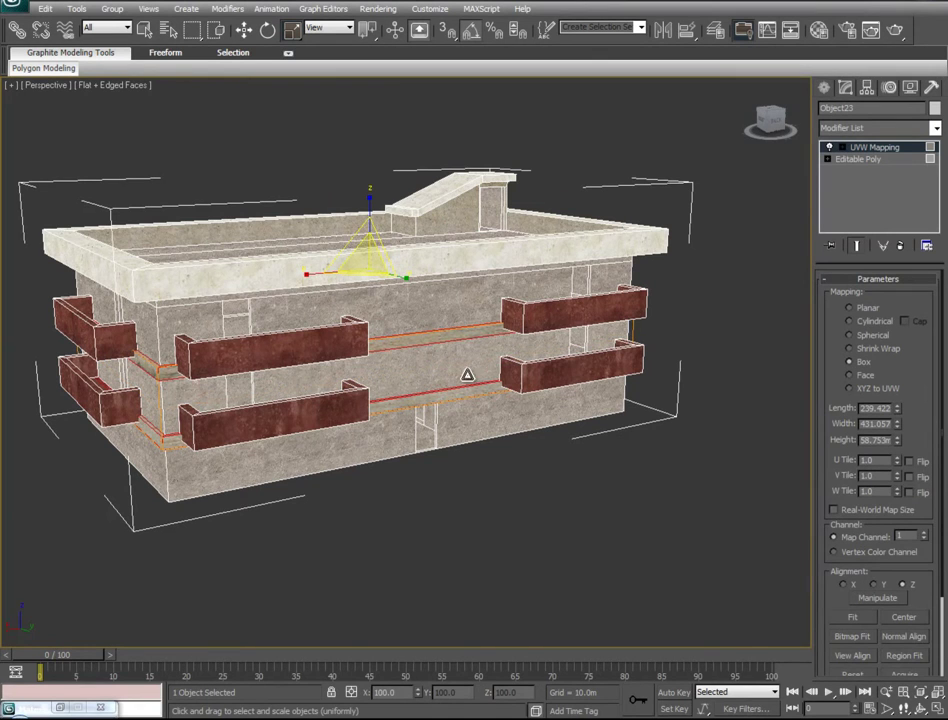
Scale the floor bands' UVW mapping gizmo down to 41% along X, with the building shown see-through
key("alt+x")
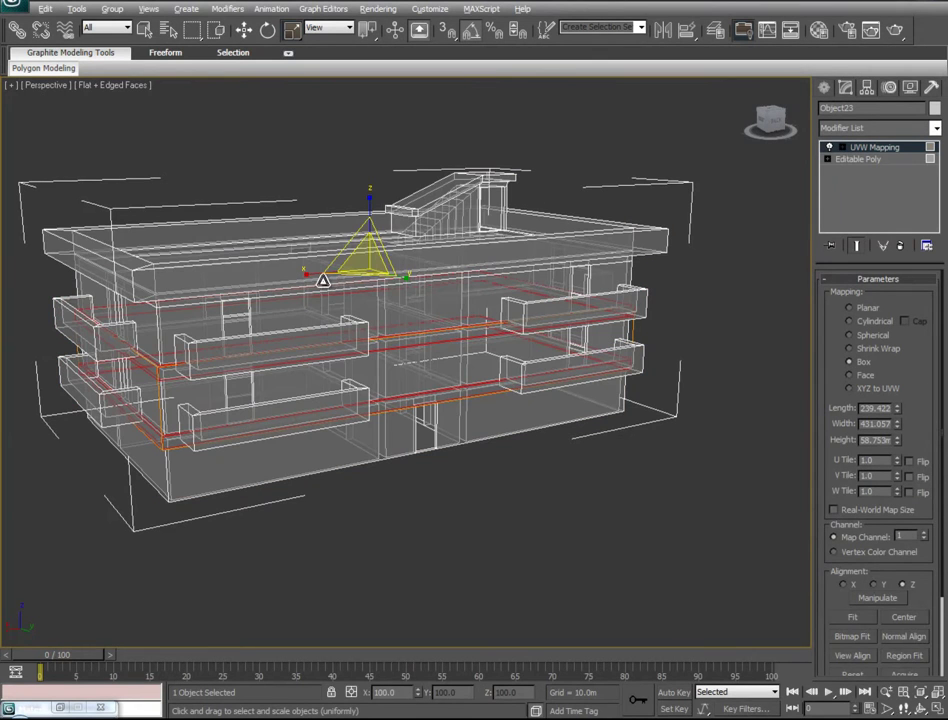
left_click_drag(311, 272, 323, 270)
key("ctrl+z")
left_click(871, 149)
left_click_drag(294, 346, 362, 342)
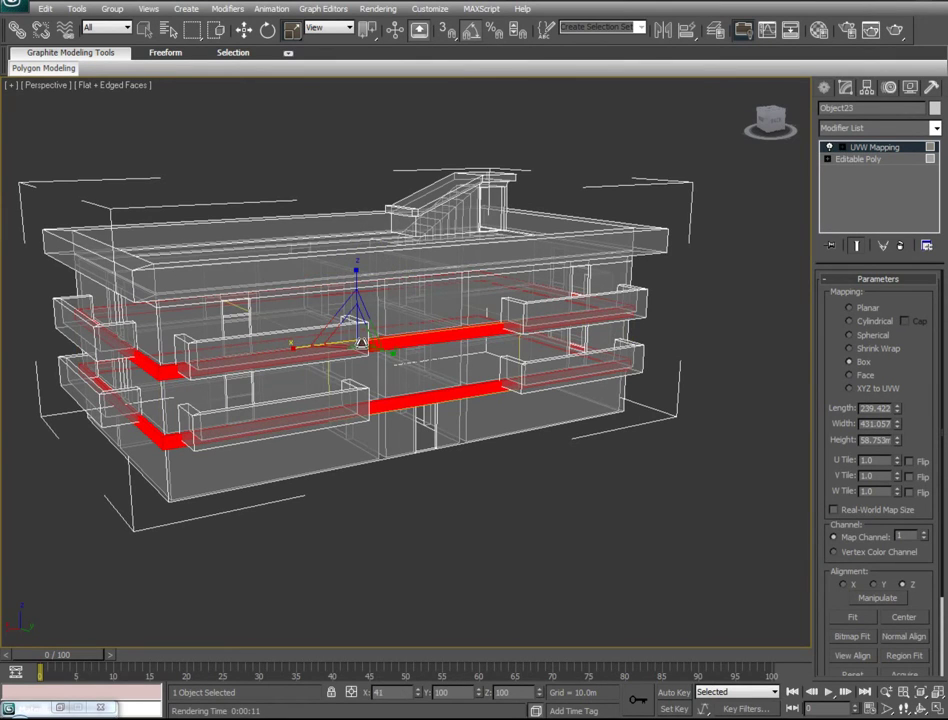
Scale the floor bands' mapping gizmo to 50% along Y and 67% along X, and stretch it vertically
middle_click_drag(347, 443, 518, 400, "alt")
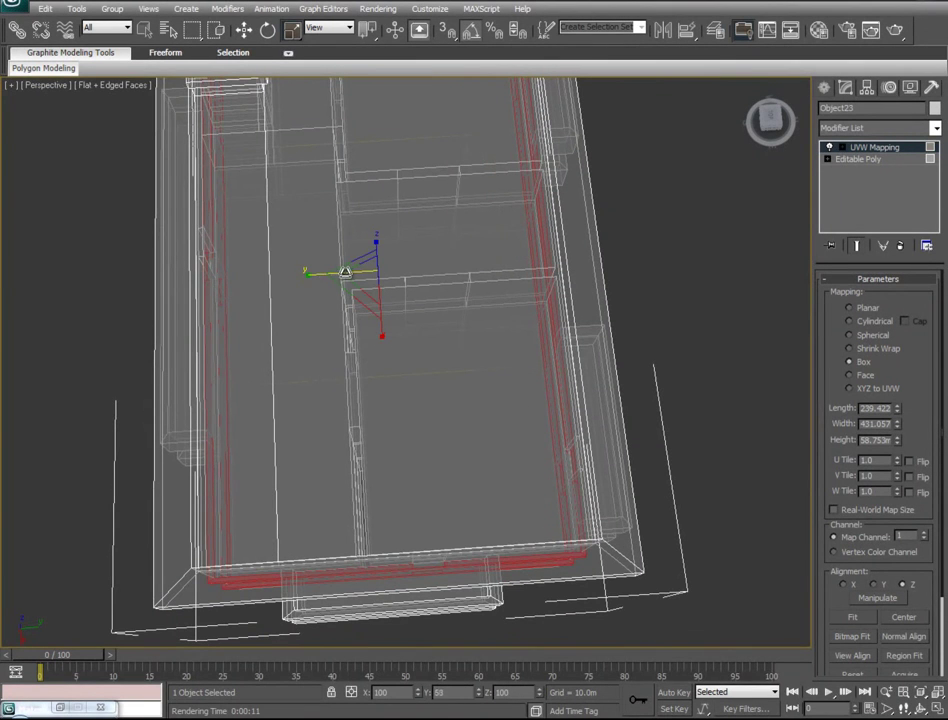
left_click_drag(370, 271, 372, 272)
left_click_drag(381, 331, 379, 306)
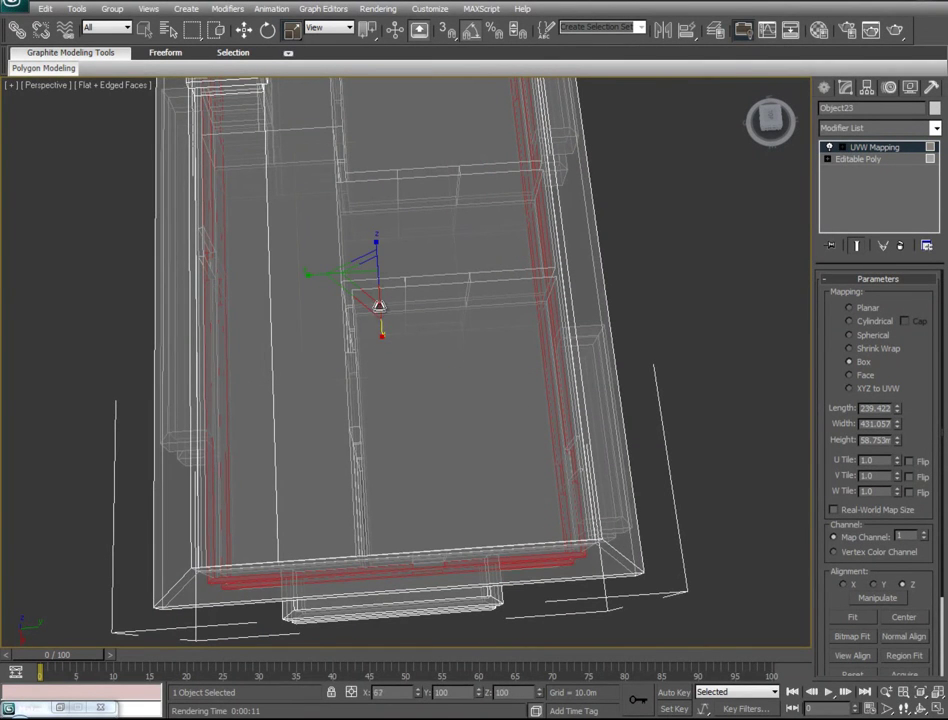
middle_click_drag(313, 322, 336, 248, "alt")
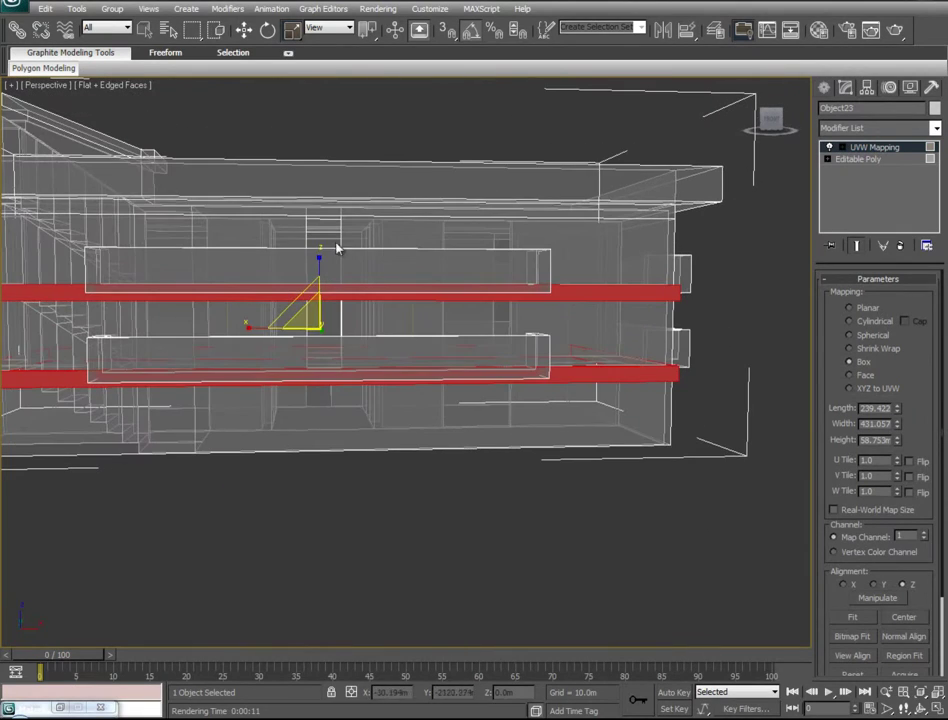
left_click_drag(316, 262, 315, 230)
Turn off the see-through display and uniformly shrink the mapping gizmo so the floor band texture repeats more finely
middle_click_drag(222, 347, 296, 357, "alt")
key("alt+x")
middle_click_drag(451, 361, 530, 326, "alt")
scroll(463, 330, "up", 3)
scroll(472, 228, "up", 4)
middle_click_drag(479, 140, 487, 170, "alt")
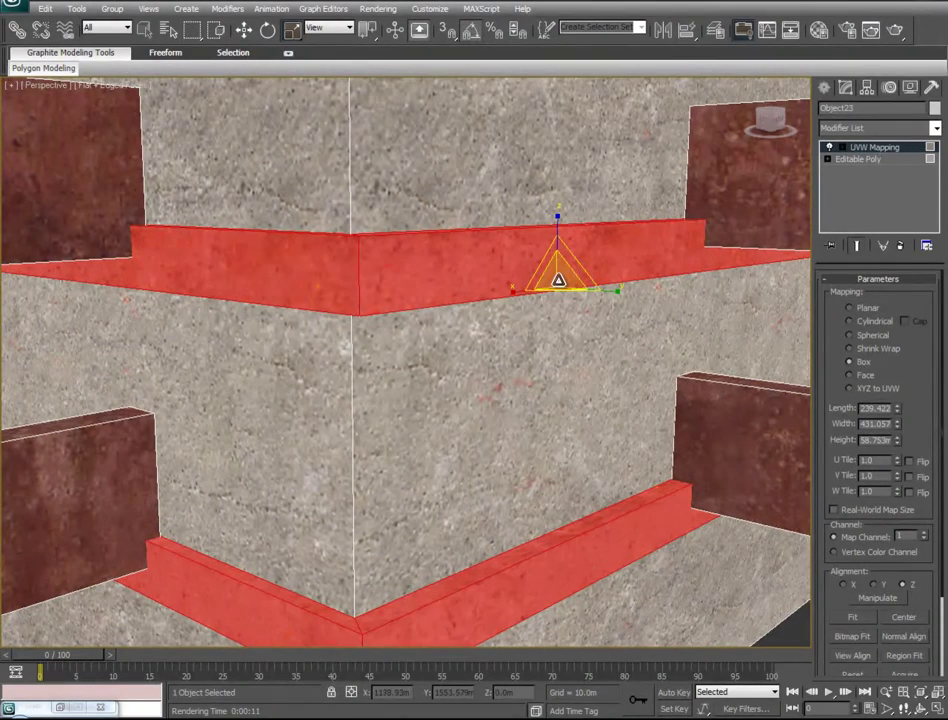
left_click_drag(557, 279, 558, 331)
Collapse the floor bands' UVW Mapping modifier into the Editable Poly and deselect the building
middle_click_drag(511, 464, 421, 402)
scroll(437, 400, "down", 4)
right_click(897, 147)
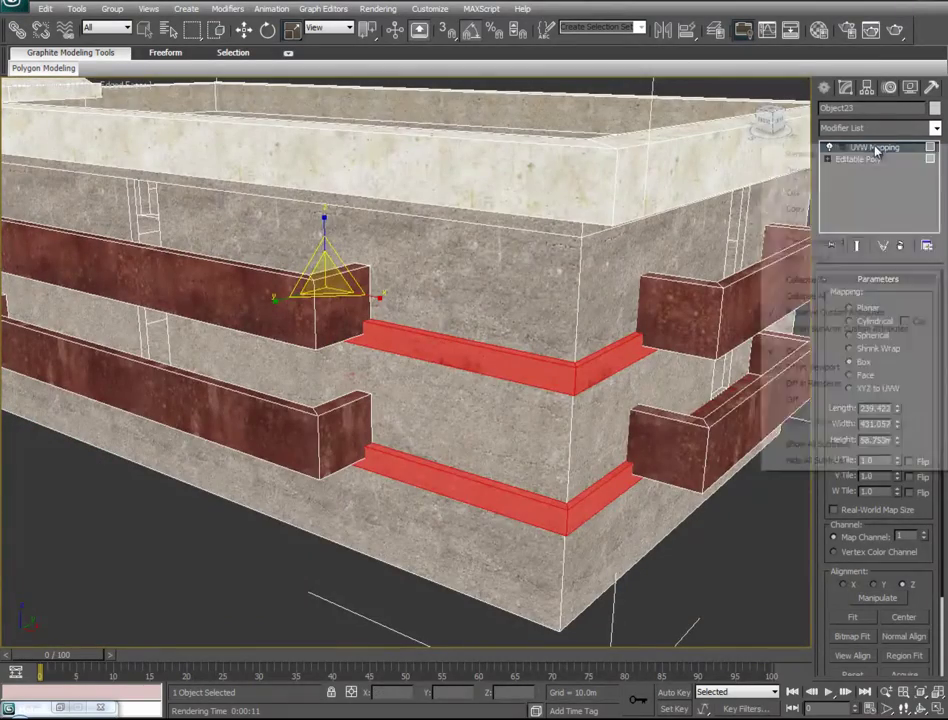
left_click(805, 276)
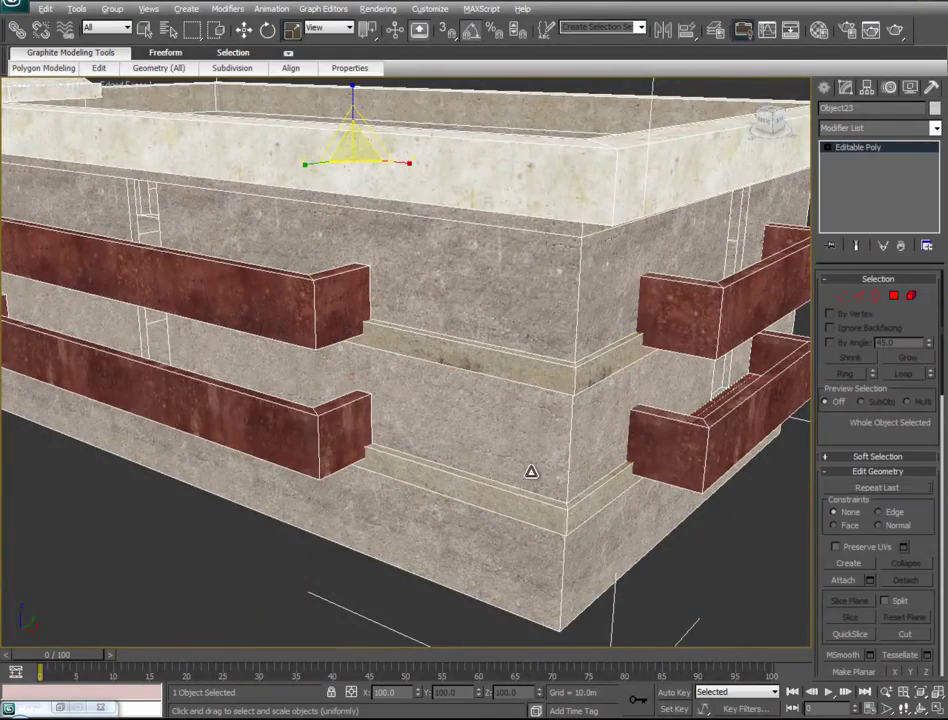
key("shift+z")
key("shift+z")
key("shift+z")
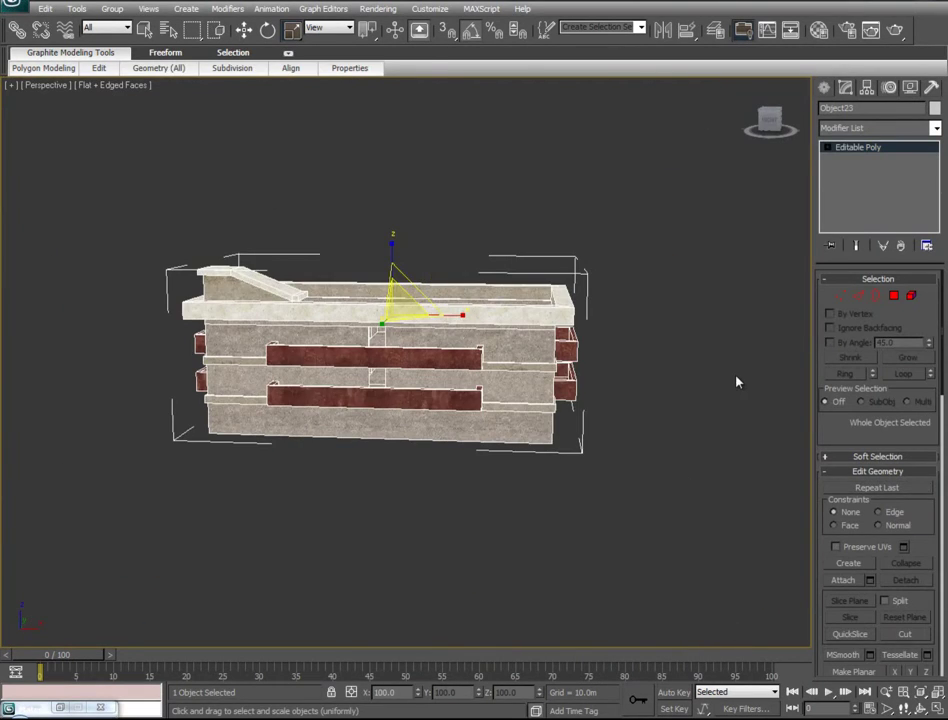
left_click(675, 430)
Select the building's two roof floor polygons inside the parapet
middle_click_drag(611, 435, 458, 501, "alt")
scroll(395, 394, "up", 5)
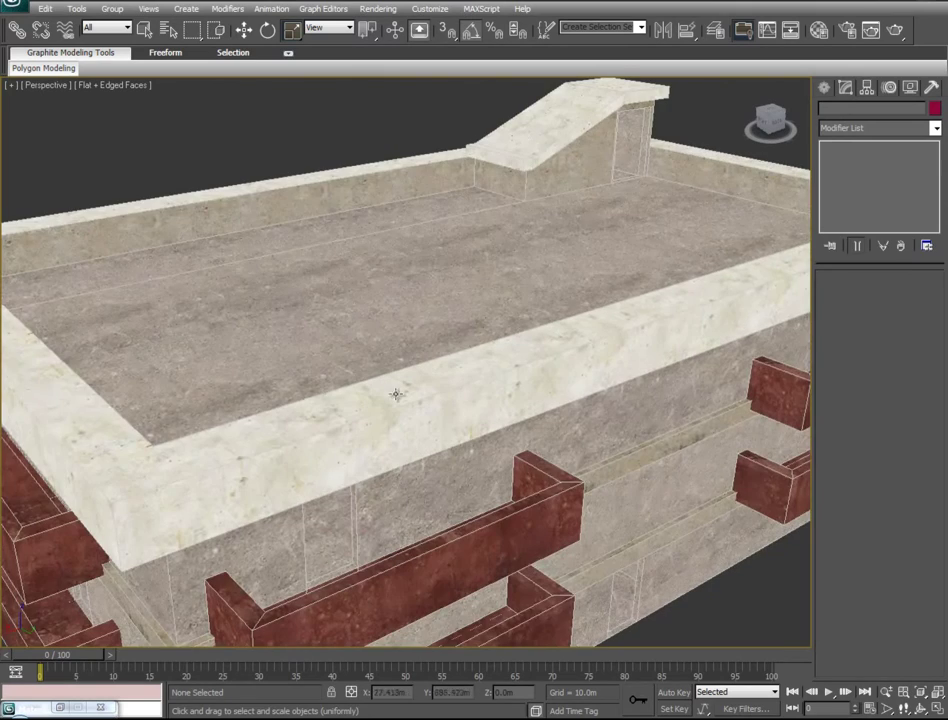
left_click(371, 279)
left_click(897, 299)
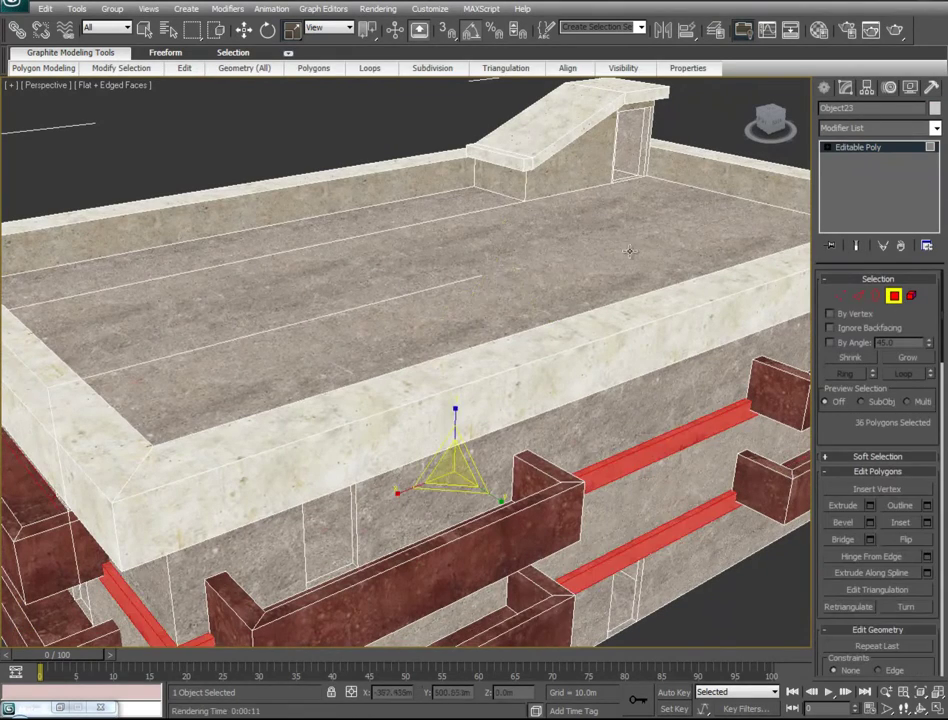
left_click(628, 245)
left_click(392, 223, "ctrl")
Apply the FloorTiles#3 sub-material (ID 10) of BuildingTextures to the selected roof floor polygons
middle_click_drag(332, 366, 482, 406, "alt")
left_click(812, 38)
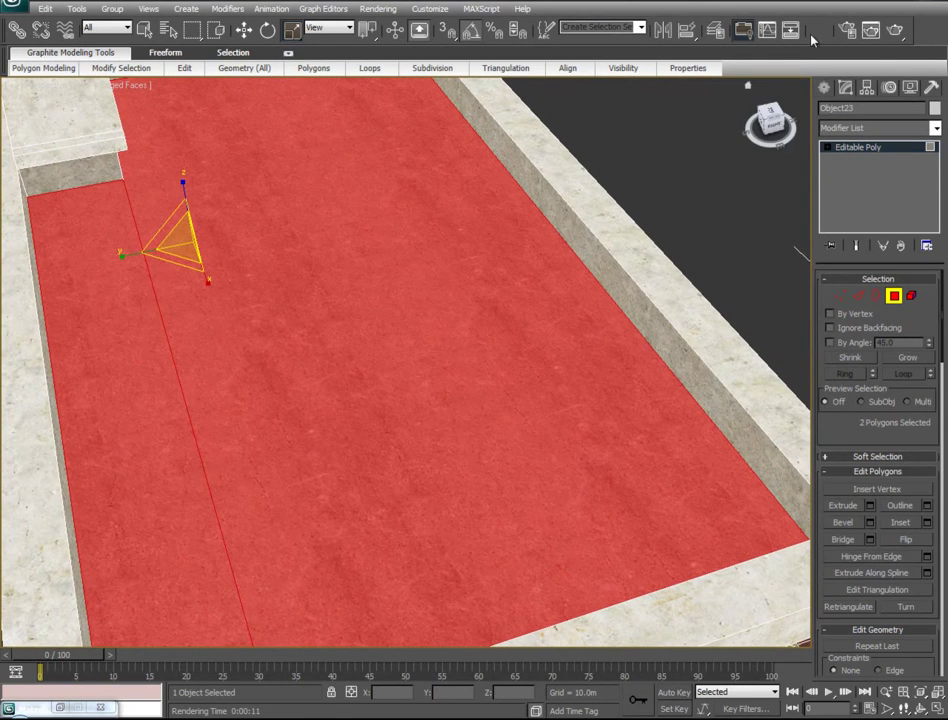
left_click(846, 29)
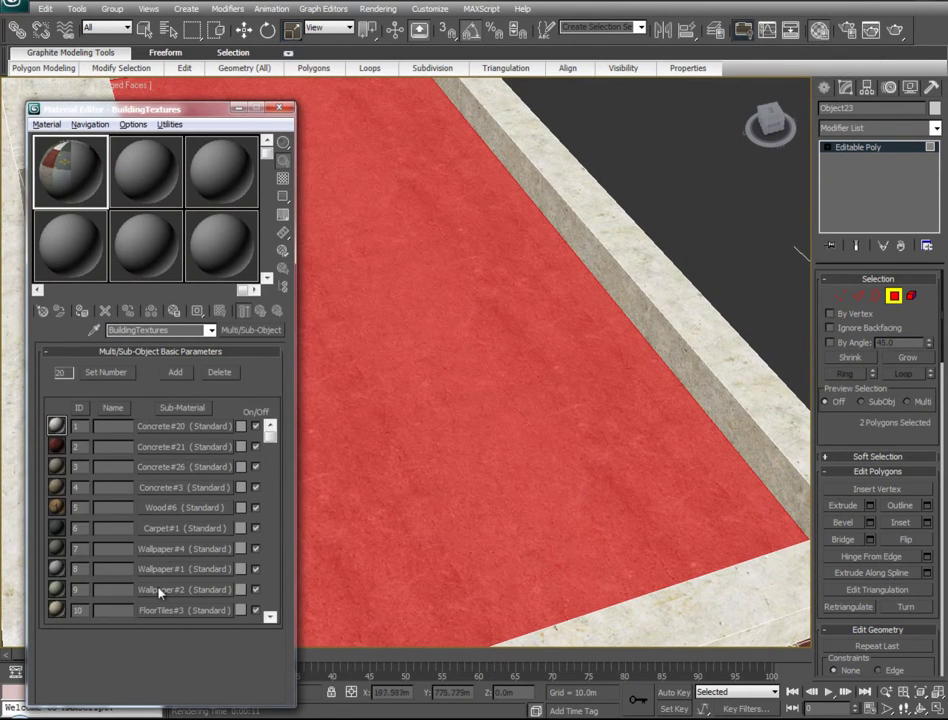
left_click(172, 612)
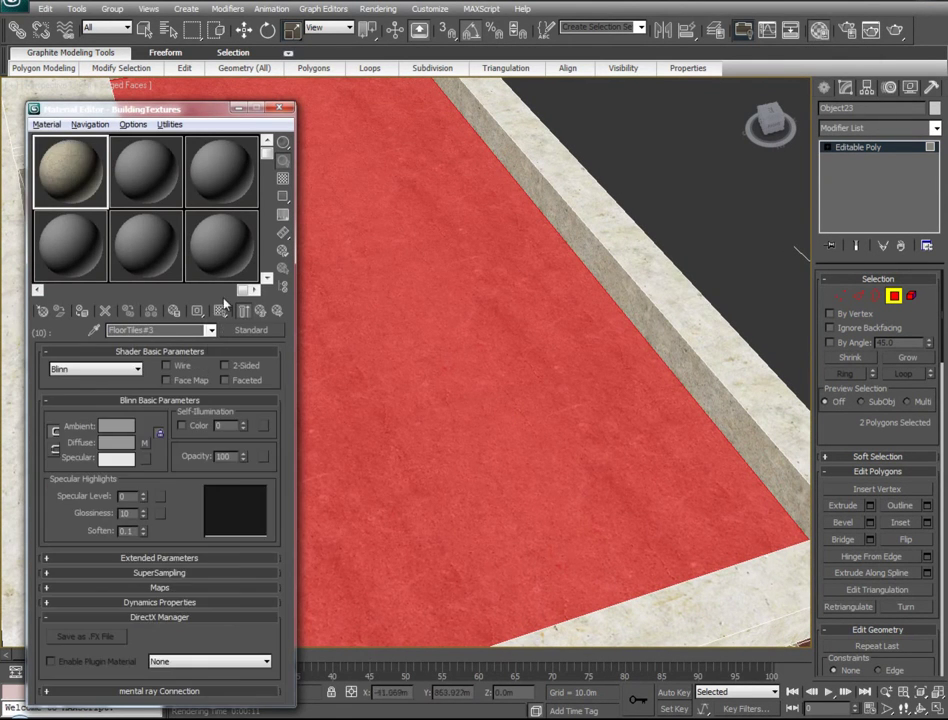
left_click(260, 312)
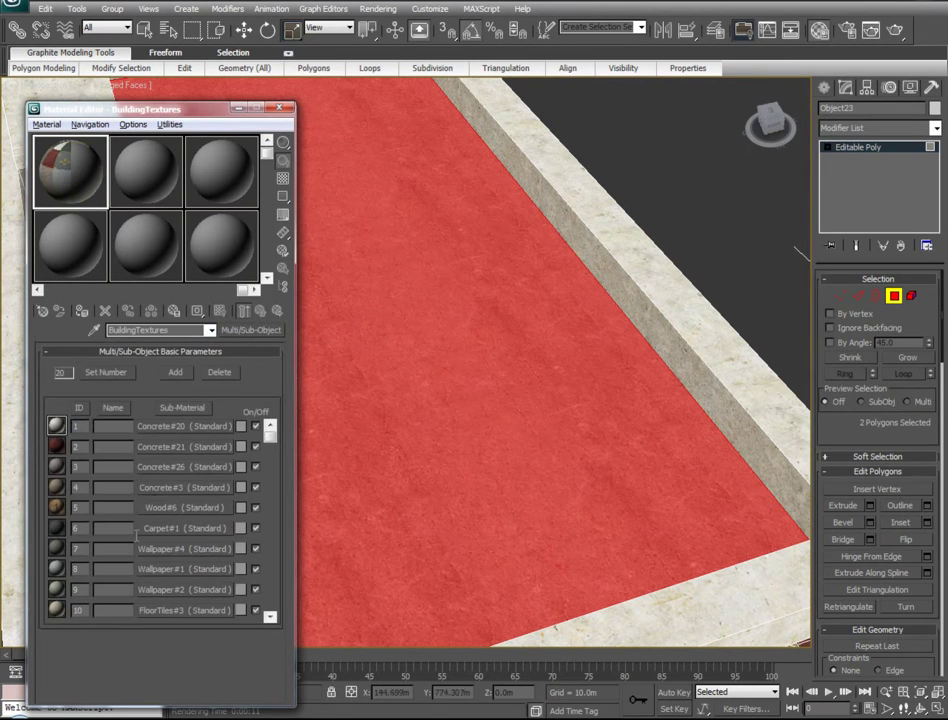
left_click_drag(244, 613, 473, 578)
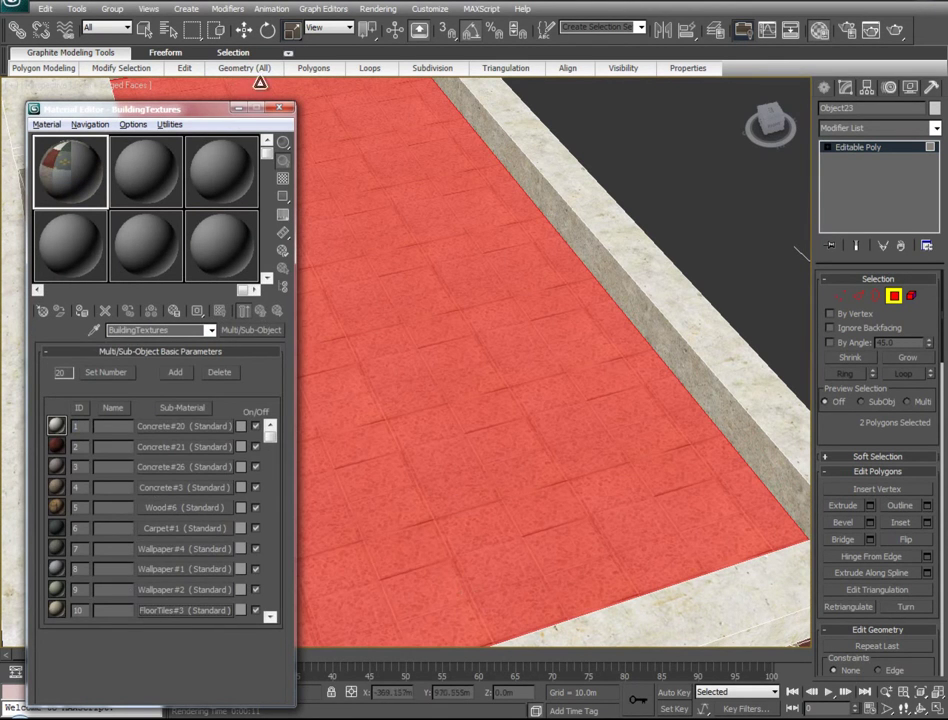
left_click(239, 108)
Add a UVW Map modifier to the roof floor polygons and set its mapping to Box
middle_click_drag(360, 424, 568, 578, "alt")
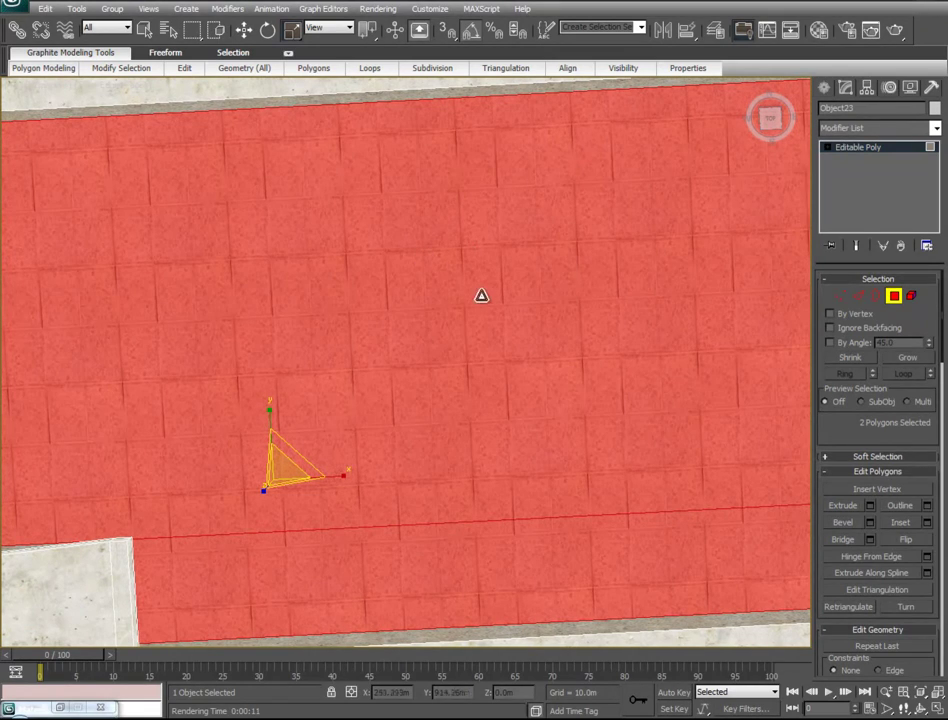
left_click_drag(941, 202, 941, 520)
left_click(874, 583)
left_click(873, 584)
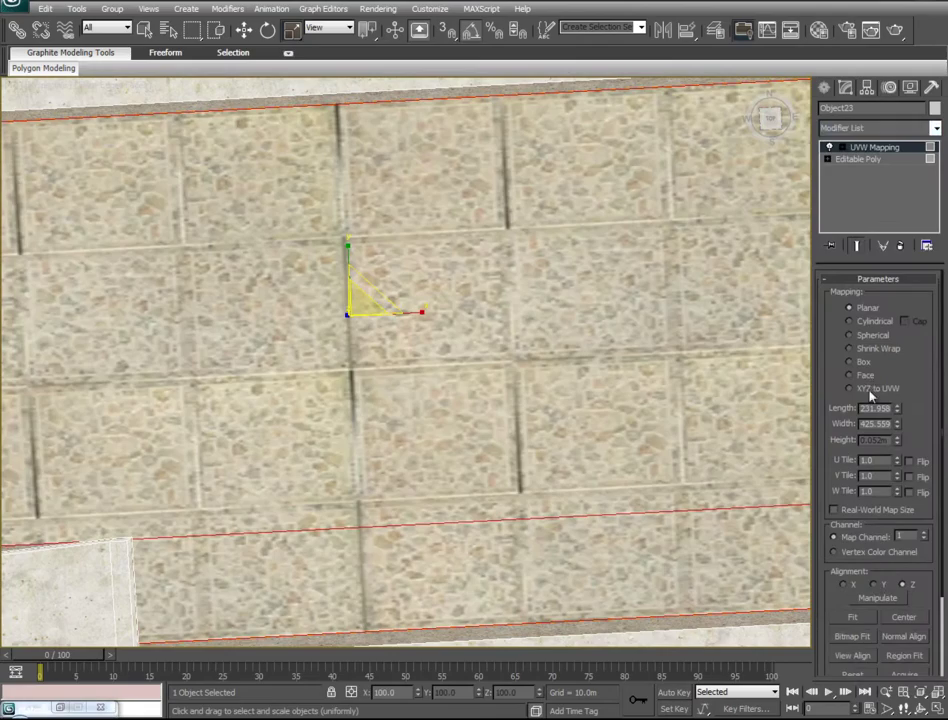
left_click(863, 363)
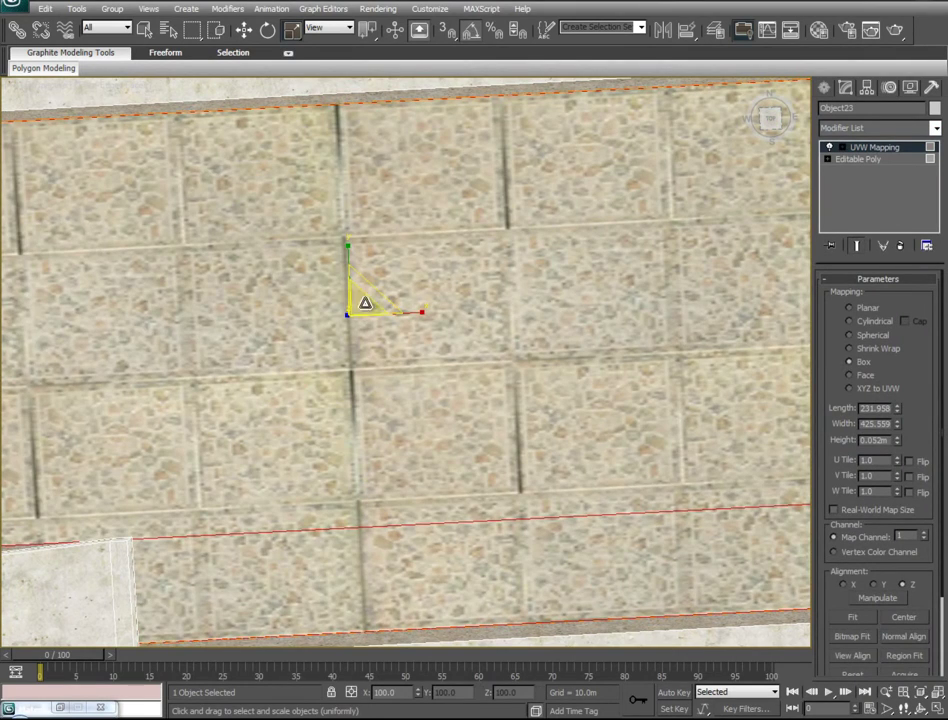
Switch the roof floor mapping to Planar and shrink its gizmo uniformly to get much smaller tiles
scroll(356, 308, "down", 3)
scroll(358, 322, "up", 3)
left_click(872, 150)
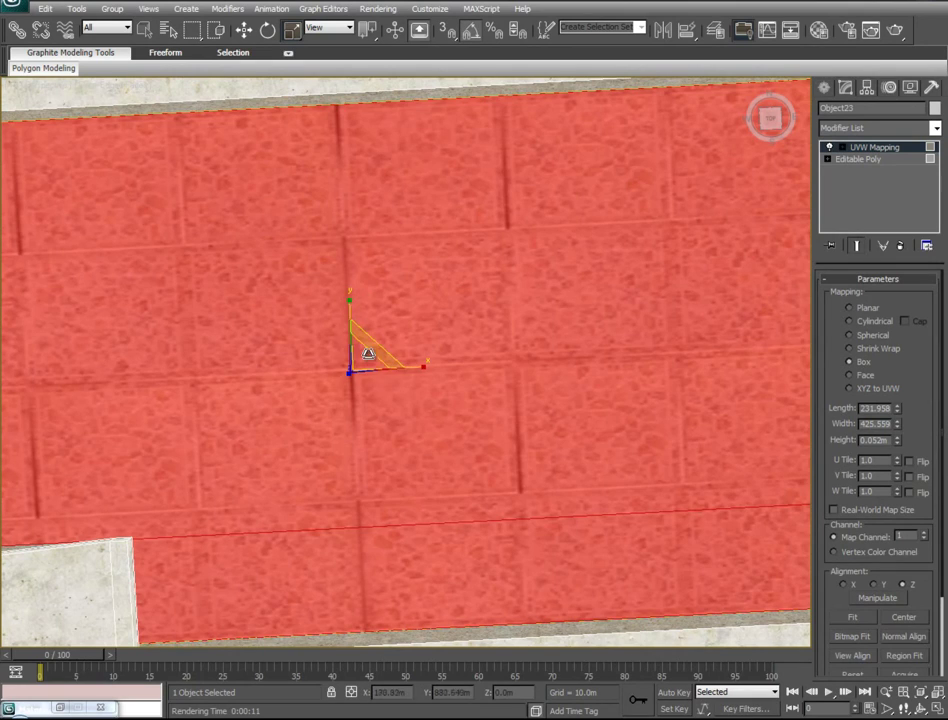
left_click_drag(371, 350, 330, 295)
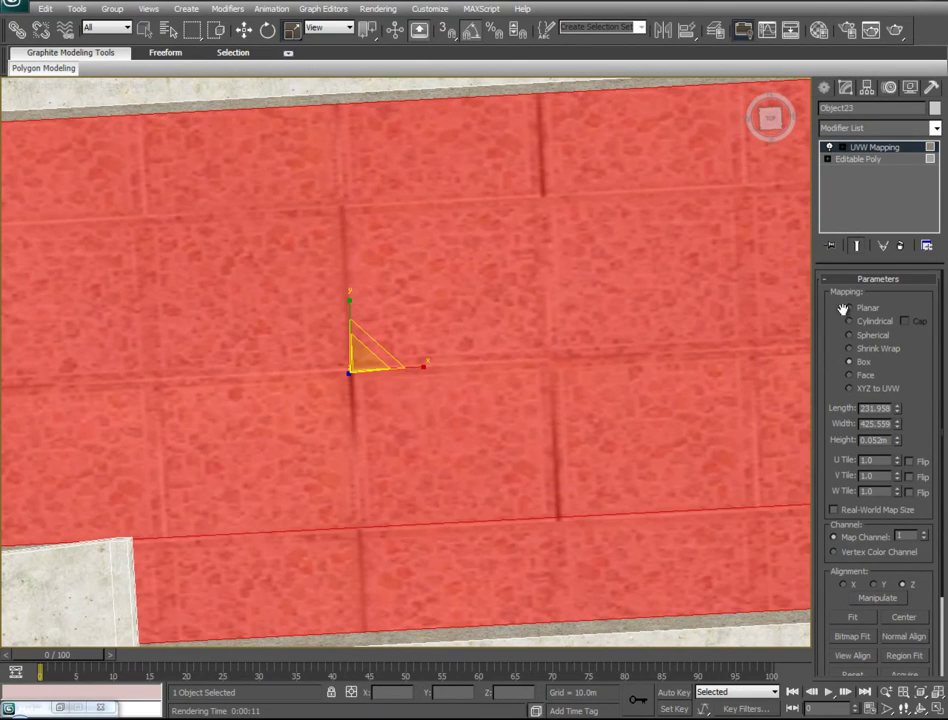
left_click_drag(371, 341, 99, 679)
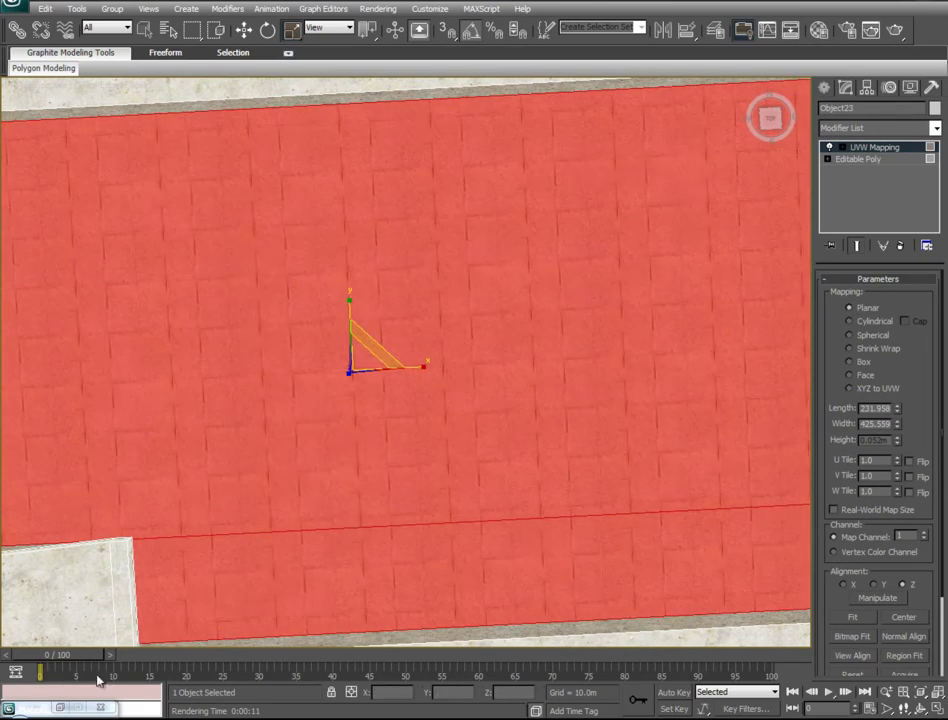
Enlarge the roof floor's mapping gizmo uniformly to 111% and collapse the modifier into the Editable Poly
middle_click_drag(466, 432, 290, 341, "alt")
left_click_drag(404, 344, 400, 328)
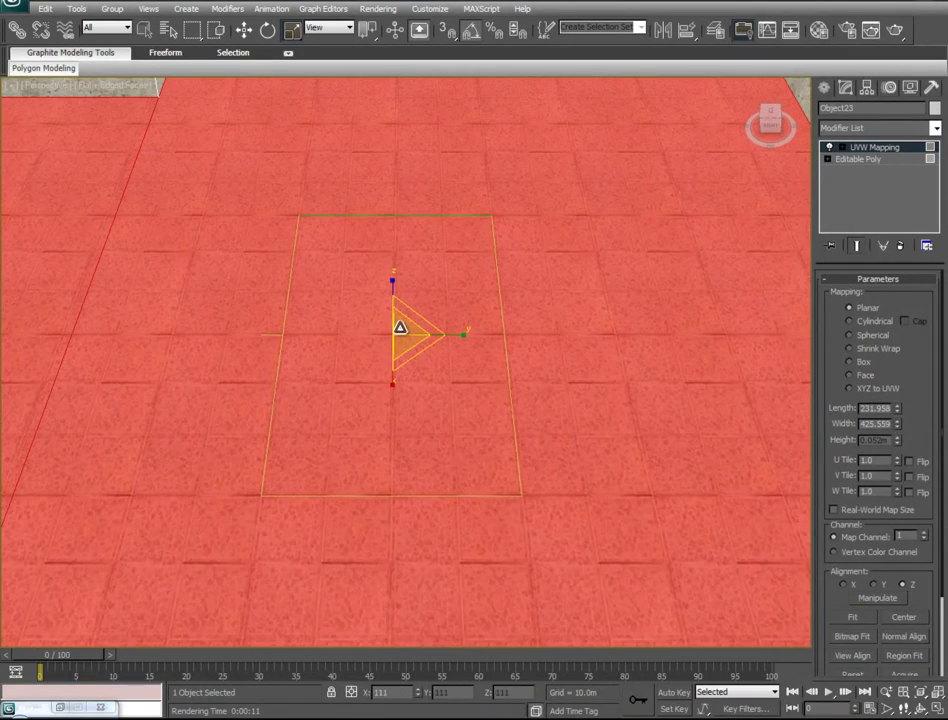
scroll(400, 328, "down", 4)
middle_click_drag(456, 437, 203, 396, "alt")
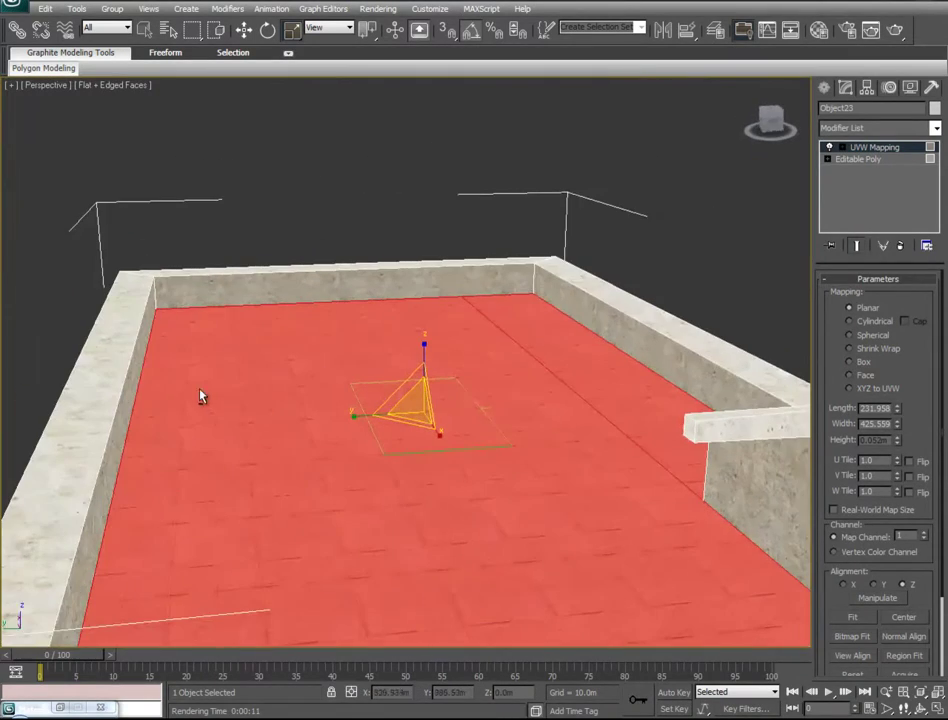
right_click(872, 150)
left_click(806, 281)
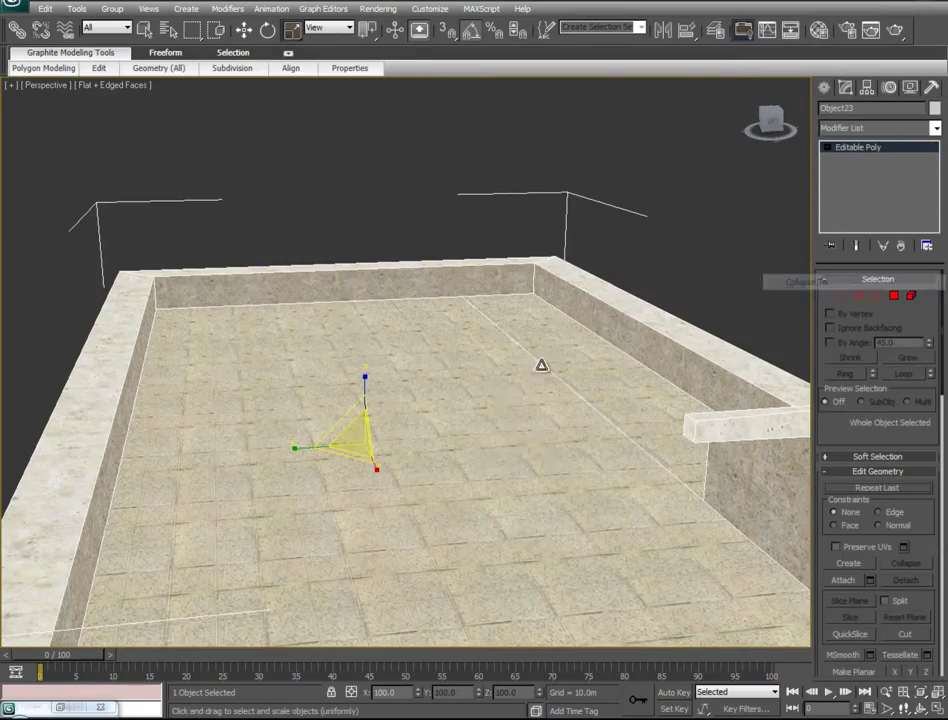
Examine the textured roof floor, walls, bands and balconies from all around the building
middle_click_drag(555, 399, 586, 288, "alt")
key("z")
middle_click_drag(570, 429, 349, 414, "alt")
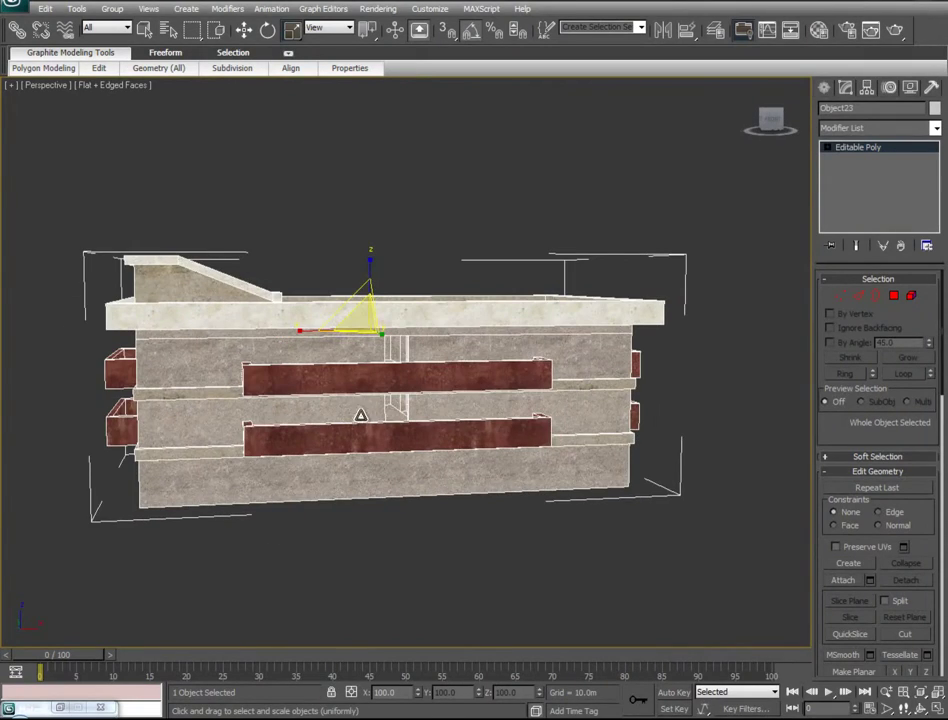
middle_click_drag(441, 401, 572, 374, "alt")
scroll(374, 440, "up", 3)
middle_click_drag(220, 440, 507, 444)
scroll(493, 417, "down", 3)
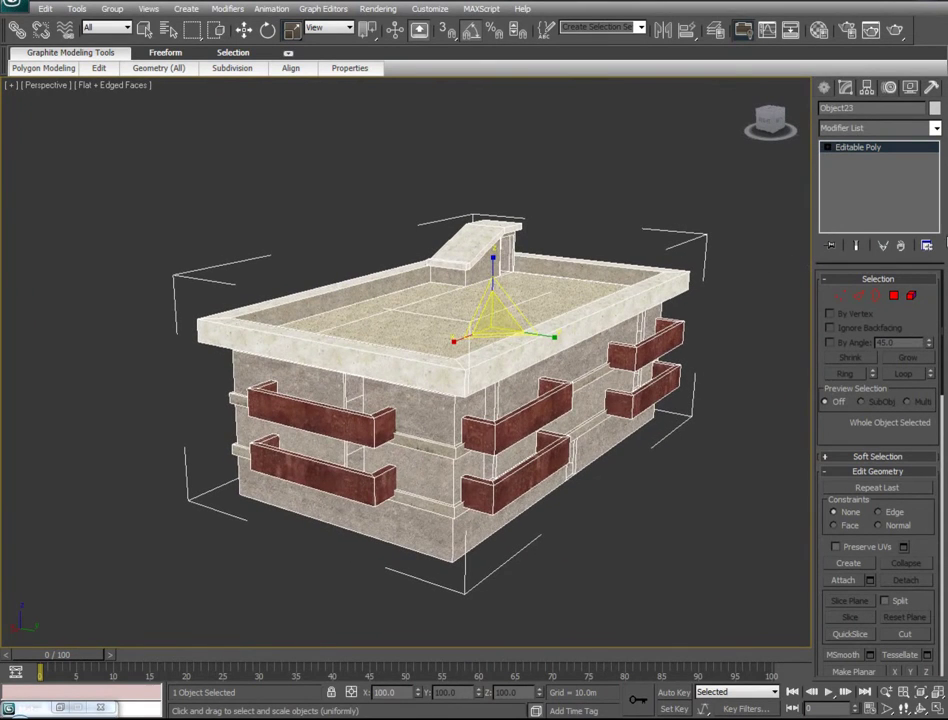
middle_click_drag(288, 378, 180, 390, "alt")
left_click(912, 297)
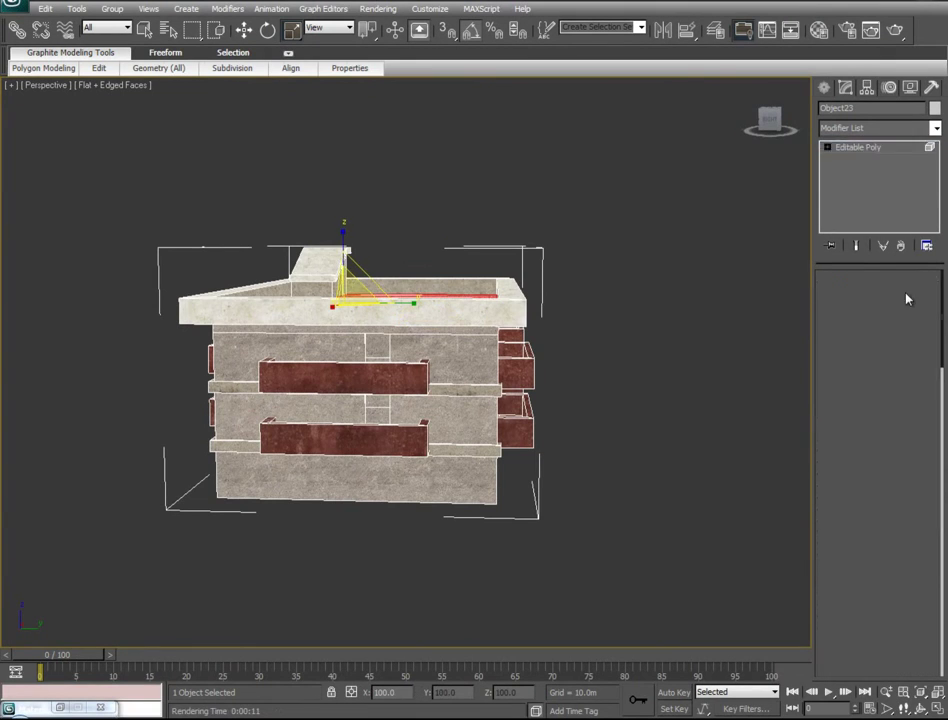
left_click_drag(606, 238, 514, 504)
key("4")
middle_click_drag(514, 504, 517, 359, "alt")
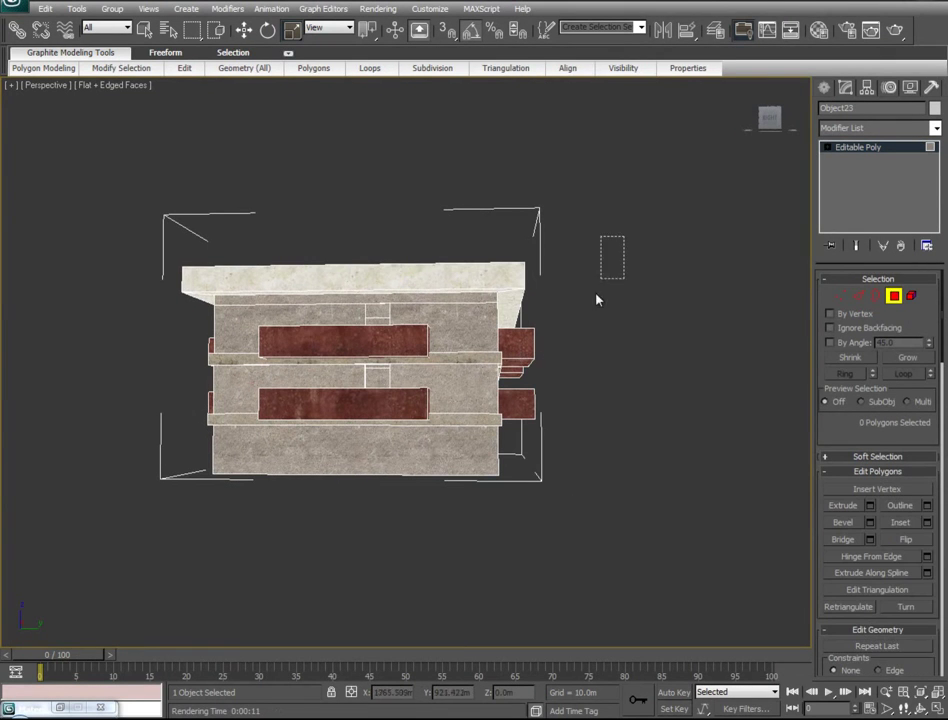
Select the balcony elements on the entrance side, one short side and the opposite long side of the building
left_click(912, 296)
left_click_drag(614, 311, 531, 433)
middle_click_drag(546, 413, 298, 452, "alt")
left_click(440, 422, "ctrl")
left_click(434, 505, "ctrl")
middle_click_drag(434, 505, 561, 383, "alt")
left_click(561, 381, "ctrl")
left_click(600, 420, "ctrl")
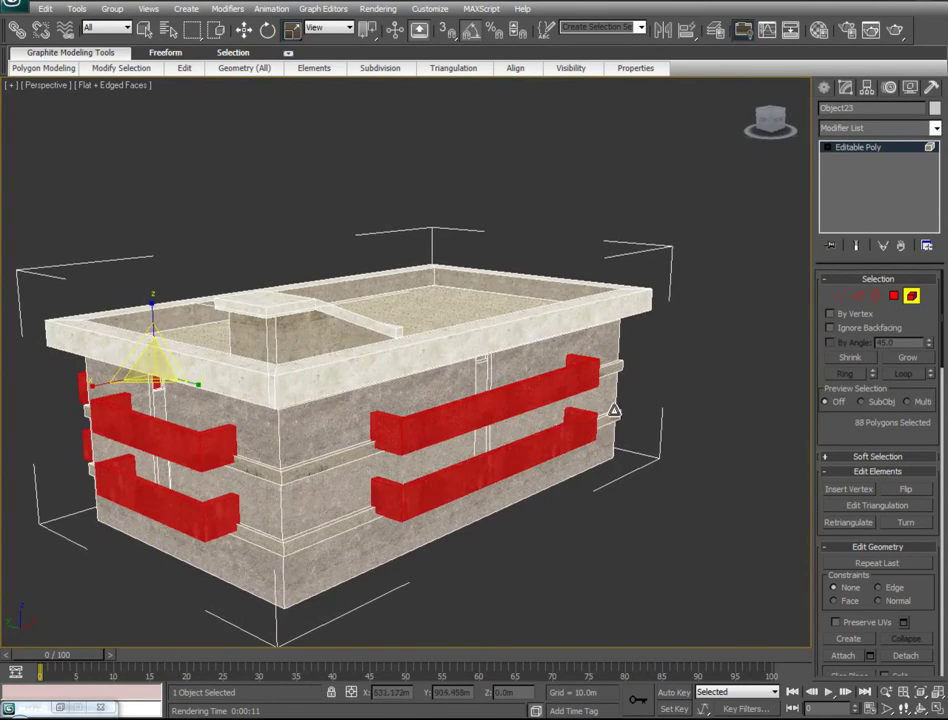
Add the two balconies on the remaining short side to the selection and hide all selected balconies
middle_click_drag(690, 340, 584, 398, "alt")
left_click(566, 378, "ctrl")
left_click(559, 442, "ctrl")
scroll(876, 548, "down", 10)
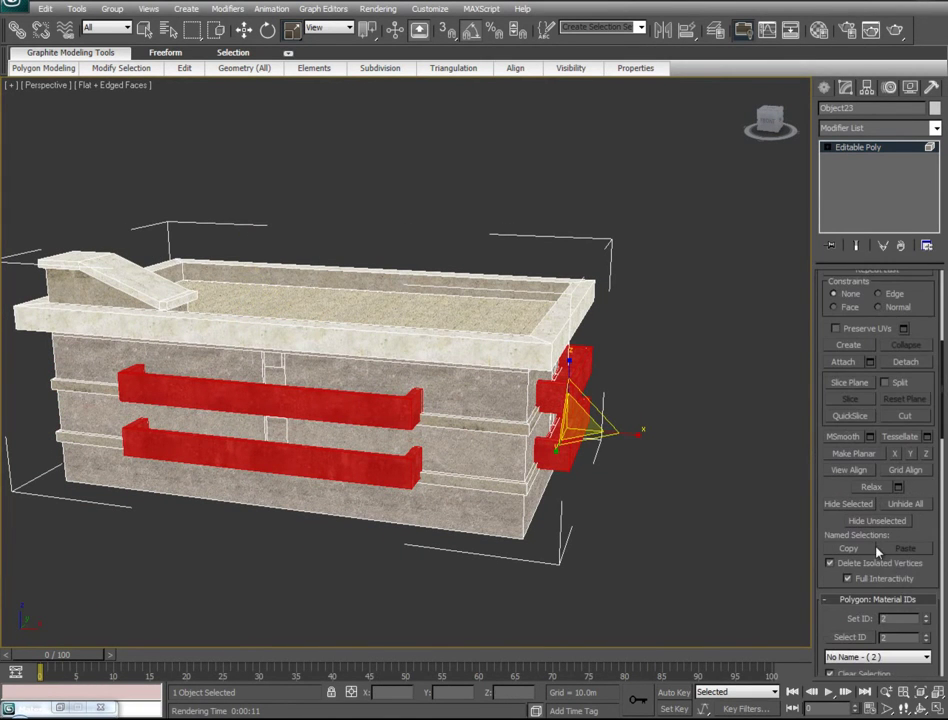
left_click(848, 486)
middle_click_drag(611, 552, 625, 538, "alt")
Select the outer wall, floor band and roof rim polygons around the building and hide them to expose the interior
scroll(928, 304, "up", 10)
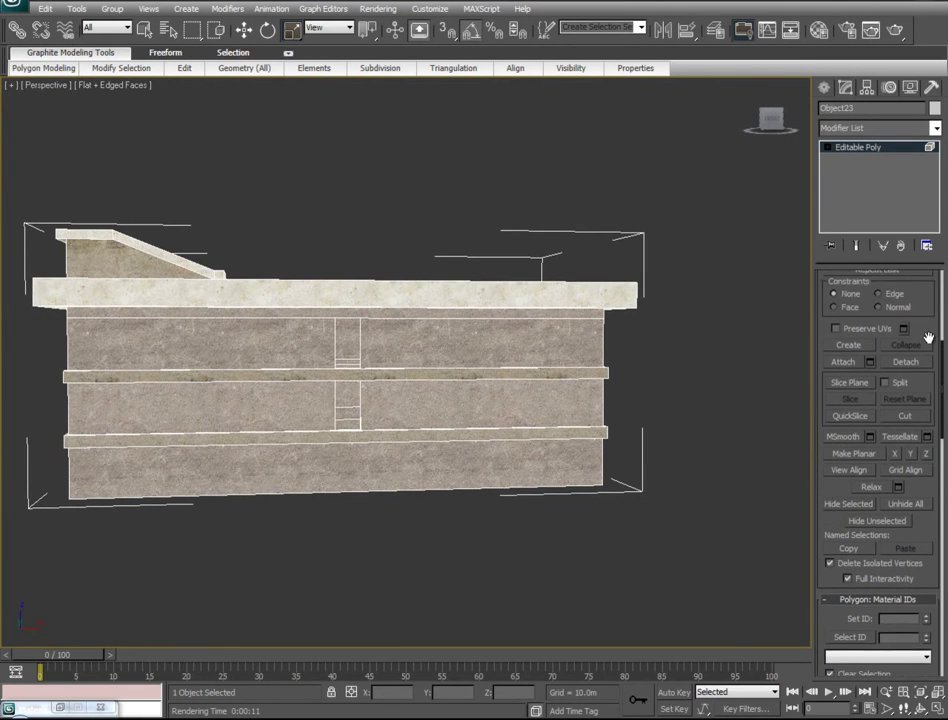
left_click(893, 296)
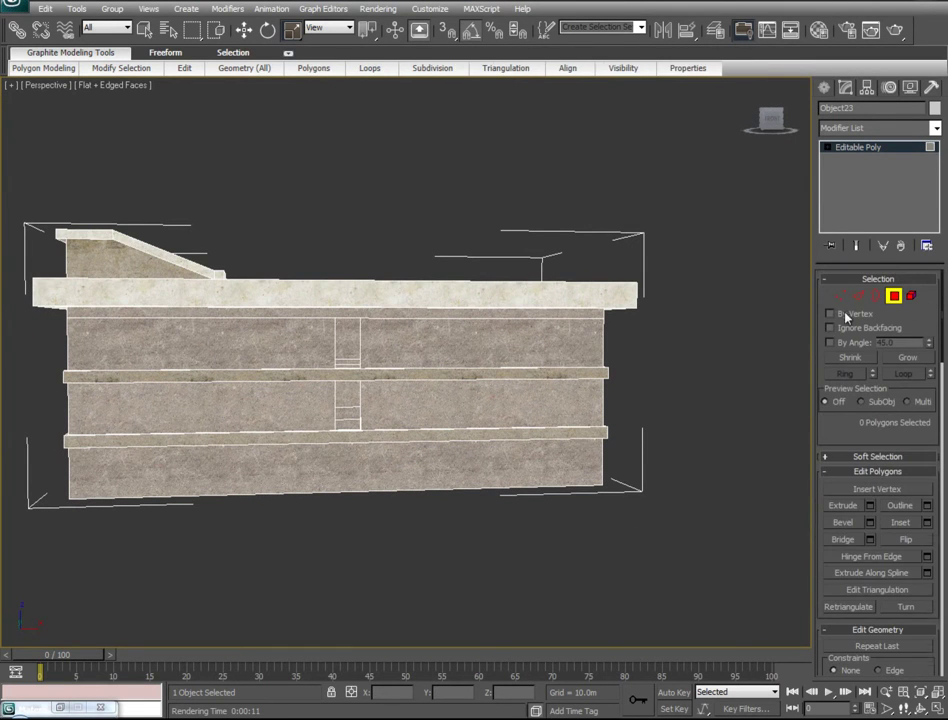
left_click(540, 320)
left_click(288, 314, "ctrl")
left_click(291, 337, "ctrl")
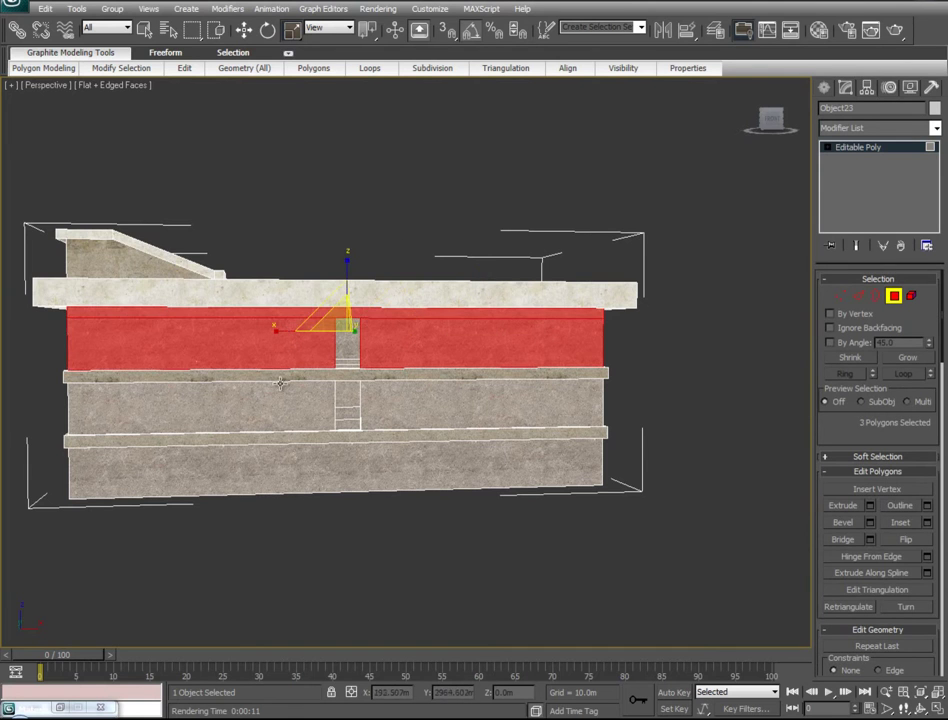
left_click(284, 377, "ctrl")
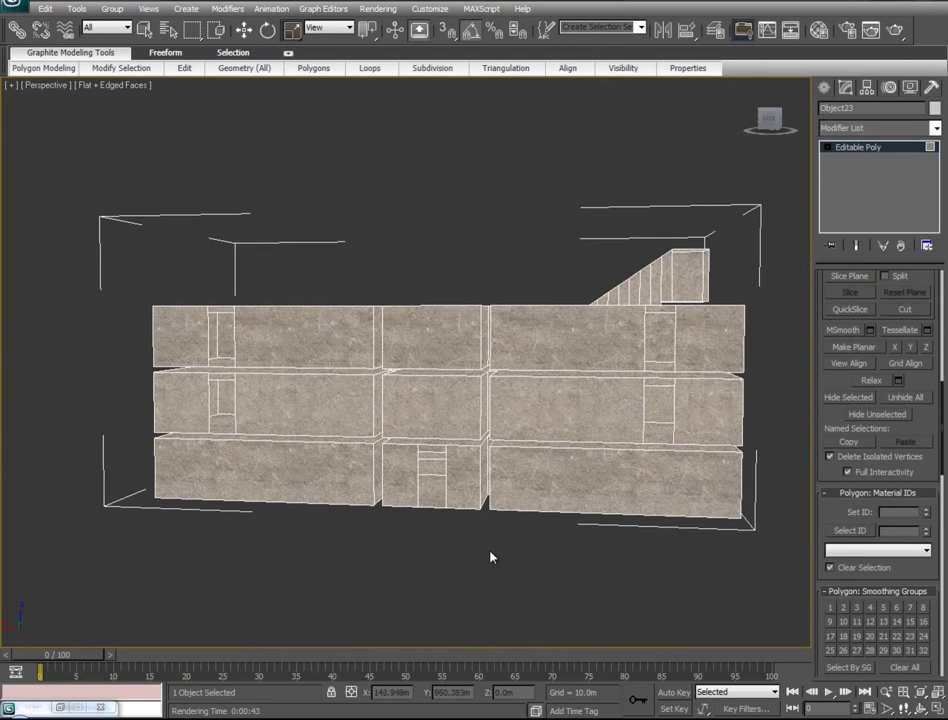
Select the ground-floor floor polygons of the main room, adjoining rooms and the doorways between them
middle_click_drag(491, 558, 427, 488)
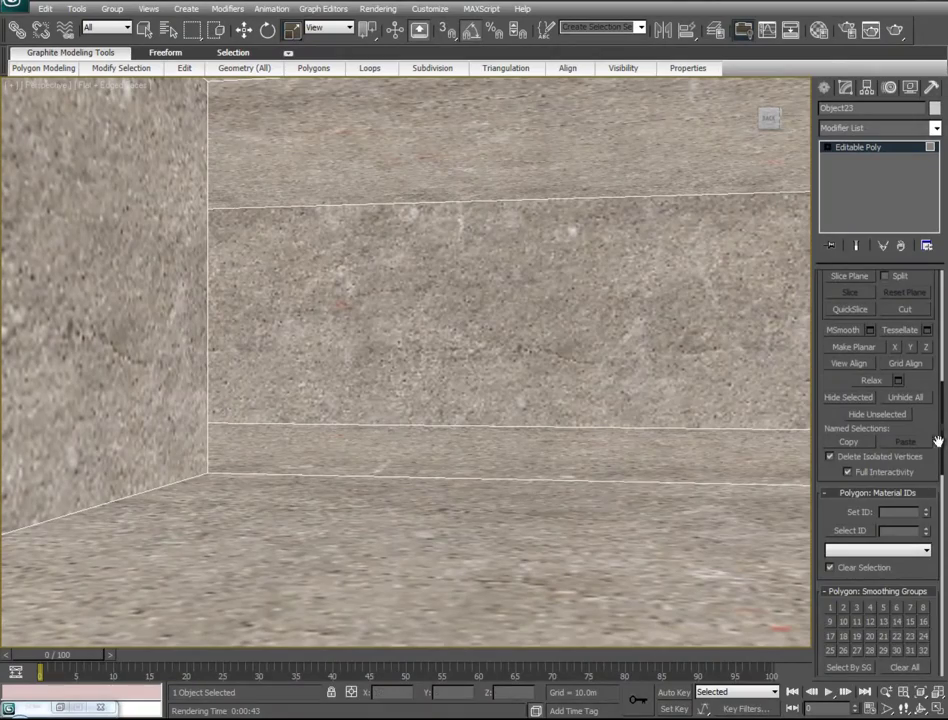
scroll(922, 416, "up", 8)
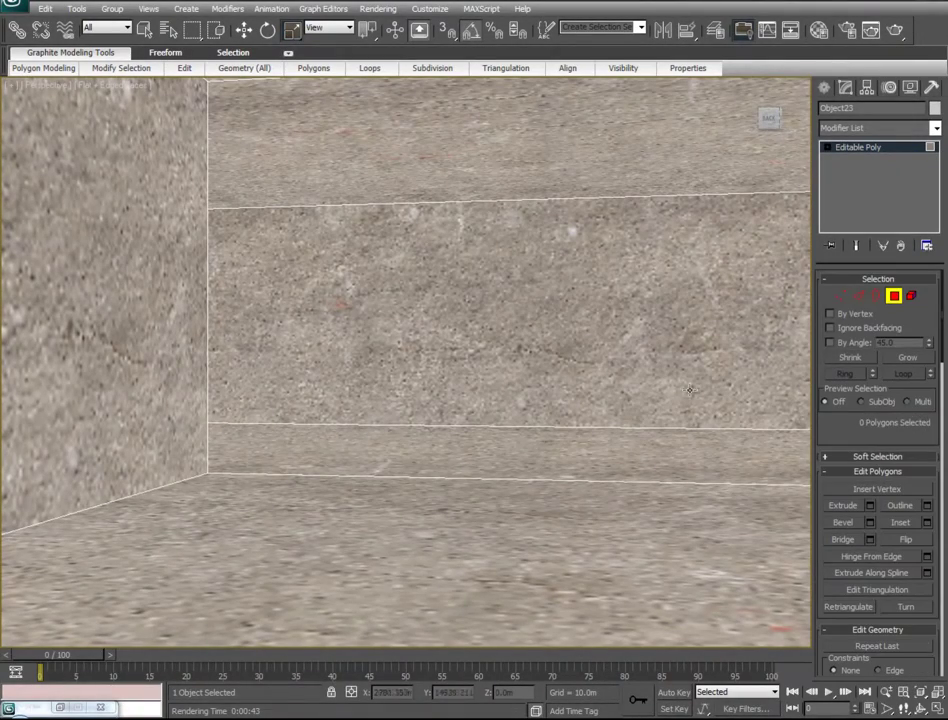
left_click(560, 452)
left_click(475, 520, "ctrl")
middle_click_drag(316, 515, 944, 501, "alt")
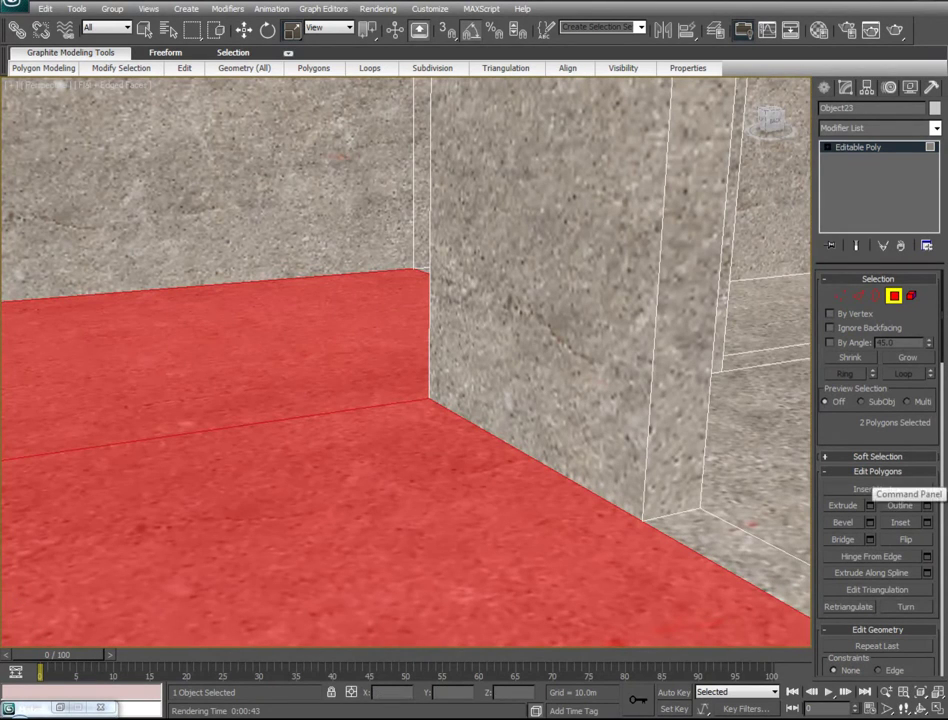
left_click(765, 346, "ctrl")
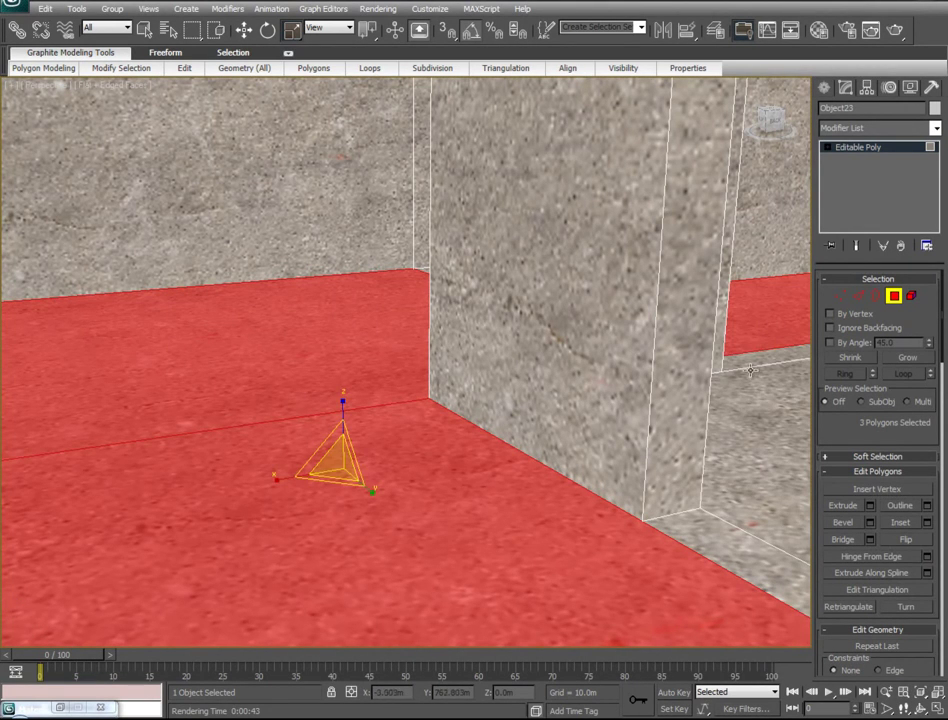
left_click(752, 363, "ctrl")
left_click(751, 418, "ctrl")
left_click(703, 528, "ctrl")
Add the remaining ground-floor polygons by the staircase, in the far room and in the last doorway to the selection
middle_click_drag(402, 530, 790, 545, "alt")
left_click(206, 334, "ctrl")
middle_click_drag(205, 428, 369, 364, "alt")
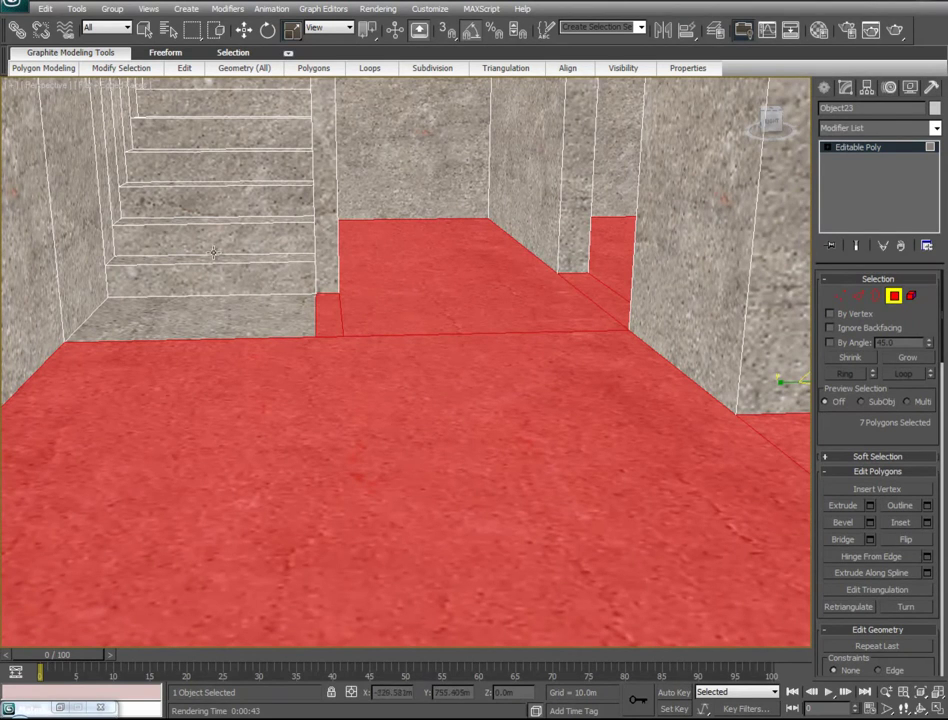
middle_click_drag(533, 416, 172, 454, "alt")
left_click(243, 282, "ctrl")
left_click(258, 337, "ctrl")
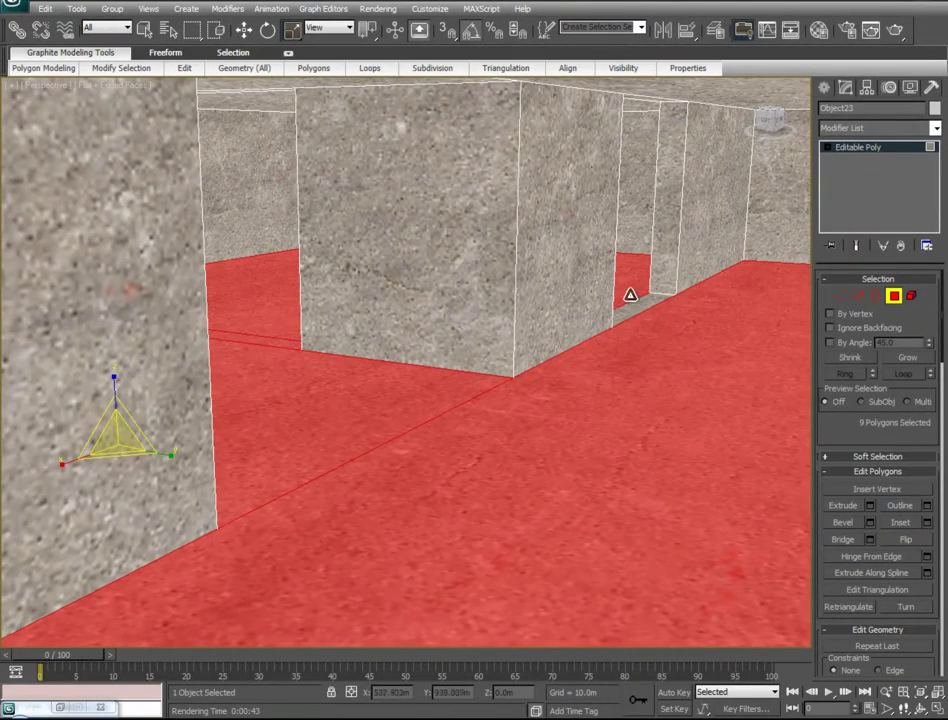
left_click(632, 298, "ctrl")
Add all room, doorway and stair-side floor polygons of the middle storey to the selection
middle_click_drag(553, 201, 536, 510)
left_click(638, 228, "ctrl")
left_click(641, 240, "ctrl")
left_click(632, 290, "ctrl")
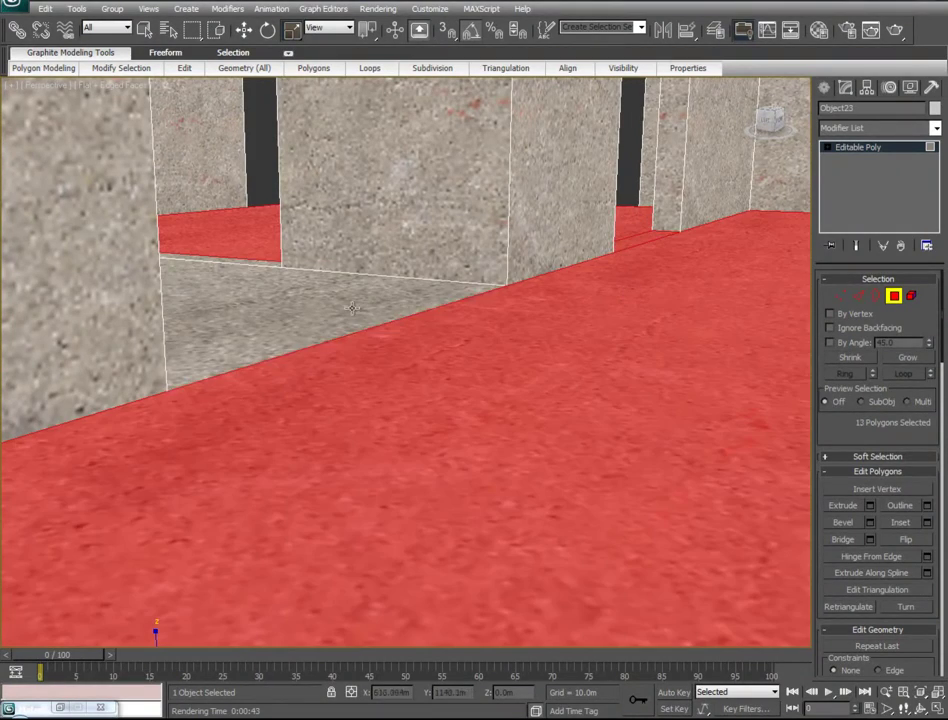
left_click(318, 295, "ctrl")
left_click(263, 263, "ctrl")
middle_click_drag(447, 348, 187, 239, "alt")
left_click(187, 239, "ctrl")
left_click(140, 245, "ctrl")
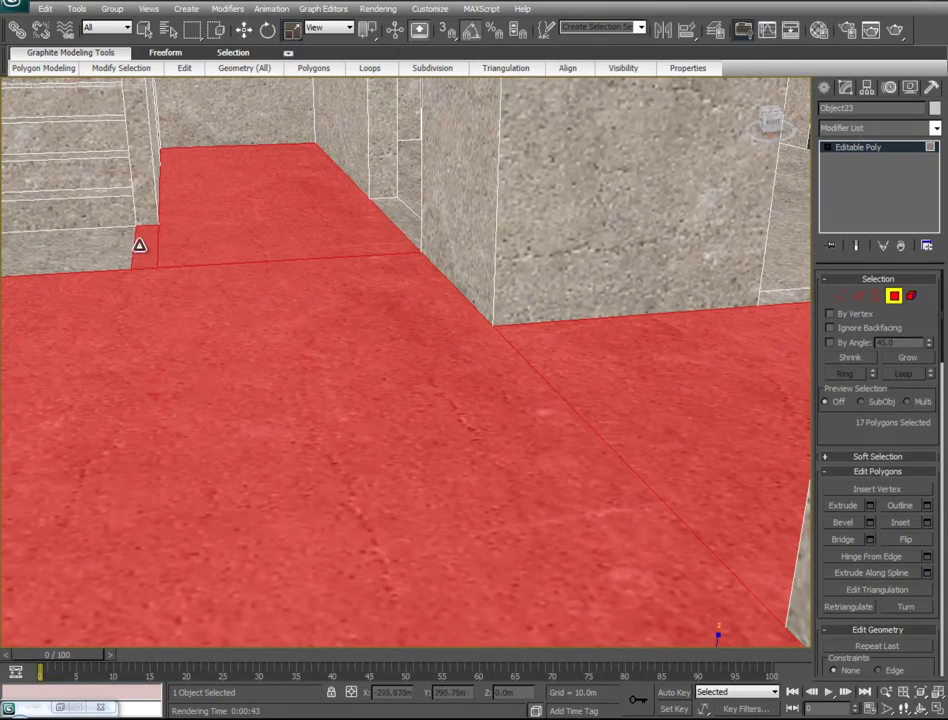
left_click(403, 192, "ctrl")
middle_click_drag(538, 350, 794, 620, "alt")
left_click(689, 265, "alt")
left_click(662, 241, "ctrl")
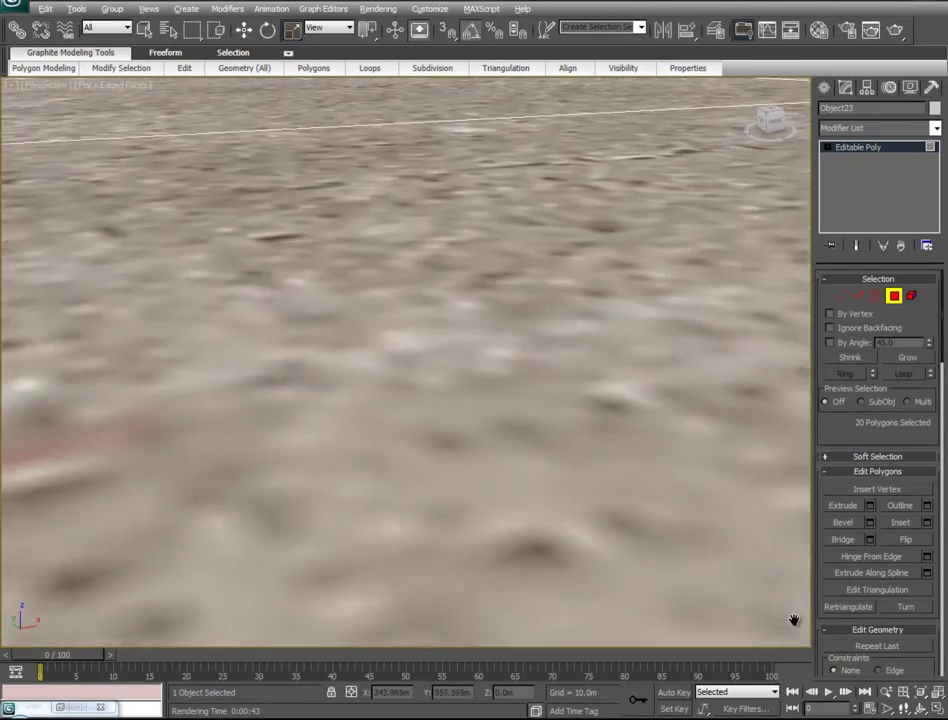
Add all room, doorway and stair-side floor polygons of the top storey to the selection
scroll(775, 628, "down", 3)
left_click(410, 205, "ctrl")
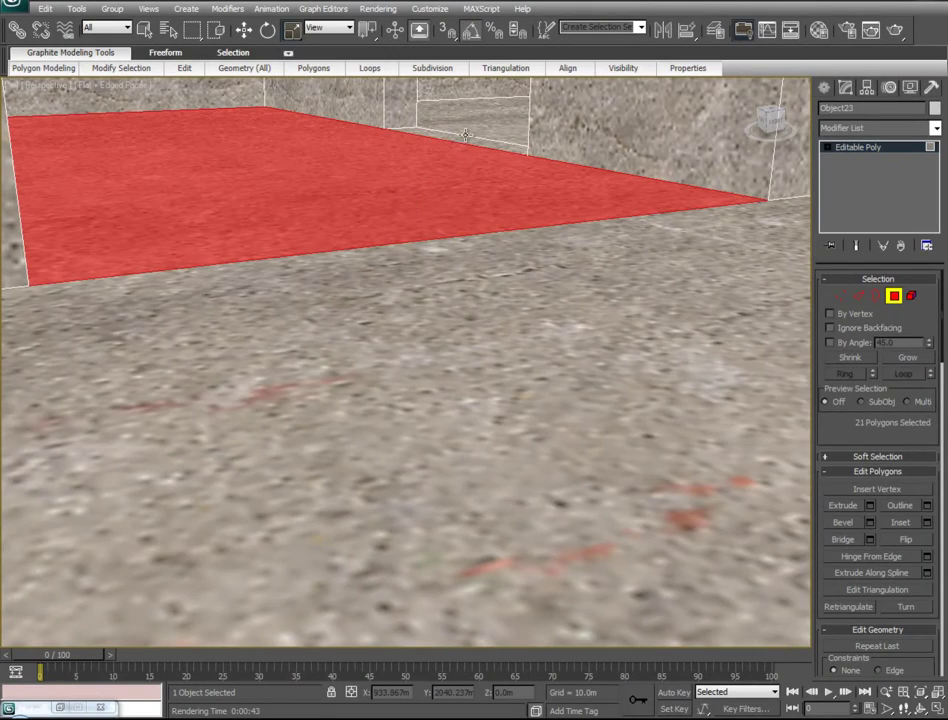
left_click(465, 134, "ctrl")
left_click(461, 141, "ctrl")
middle_click_drag(580, 349, 520, 476, "alt")
left_click(487, 349, "ctrl")
middle_click_drag(487, 349, 317, 216, "alt")
left_click(317, 216, "ctrl")
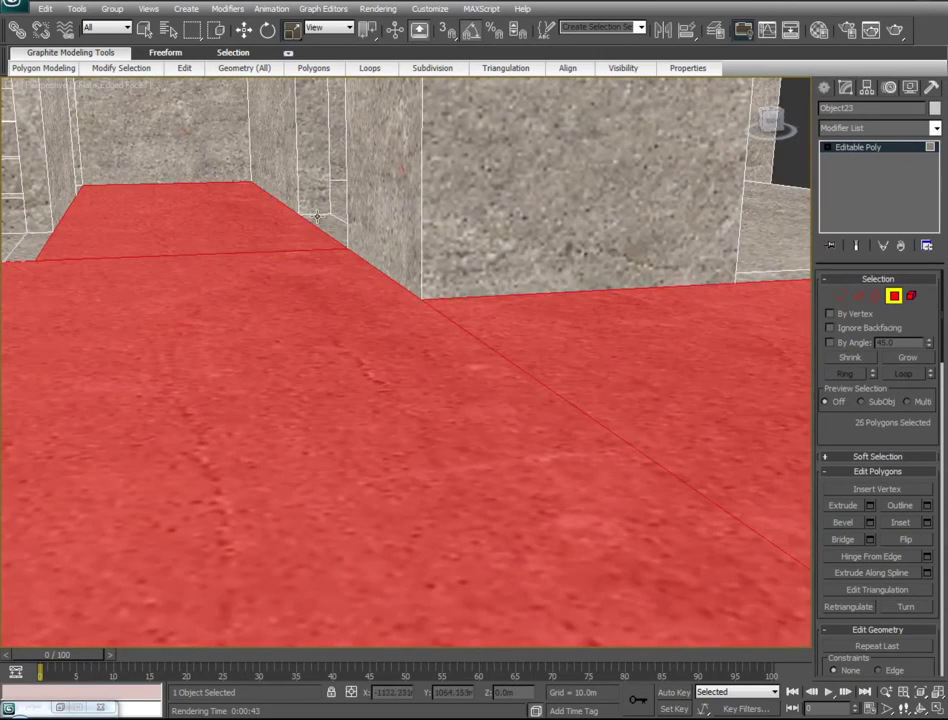
left_click(339, 202, "ctrl")
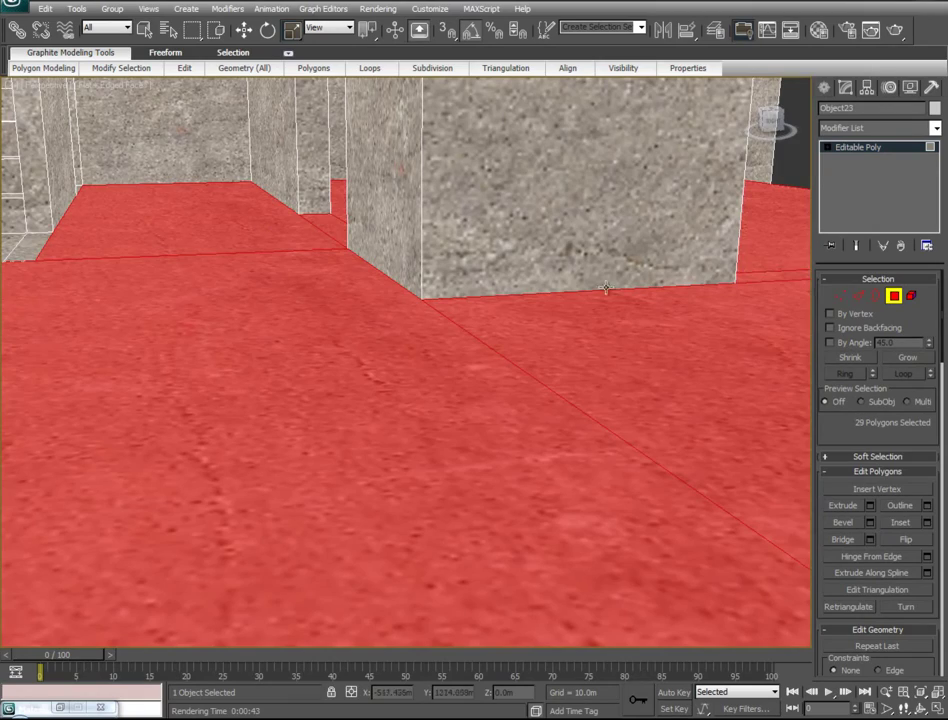
middle_click_drag(307, 309, 683, 402, "alt")
left_click(163, 288, "ctrl")
Apply the Carpet#1 sub-material of BuildingTextures to the selected floor polygons
middle_click_drag(532, 326, 390, 278, "alt")
scroll(390, 278, "down", 5)
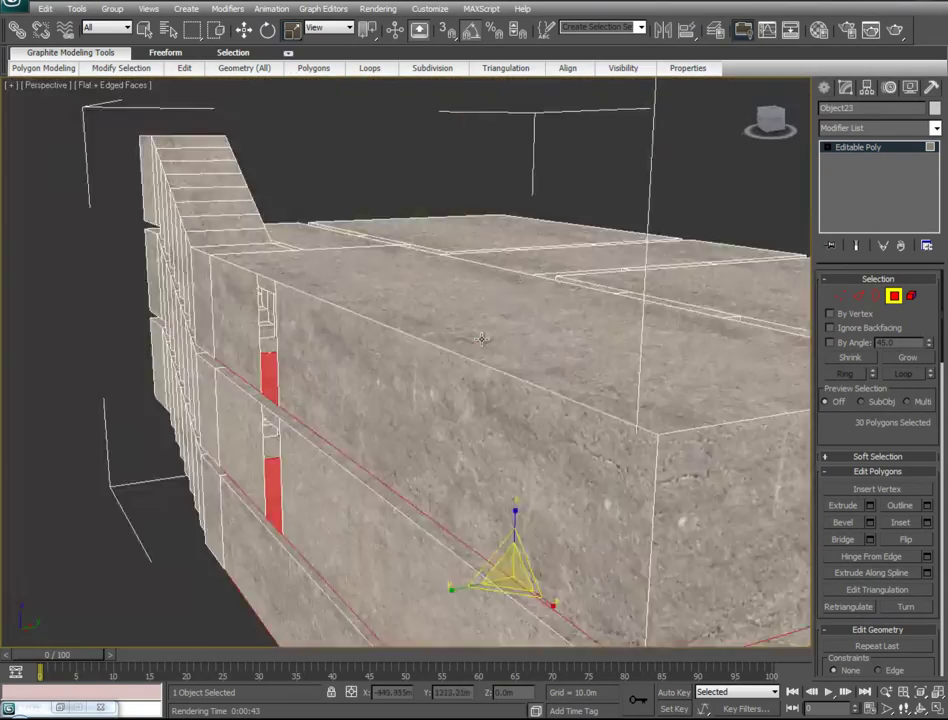
left_click(510, 356)
middle_click_drag(518, 372, 596, 236, "alt")
scroll(596, 220, "up", 4)
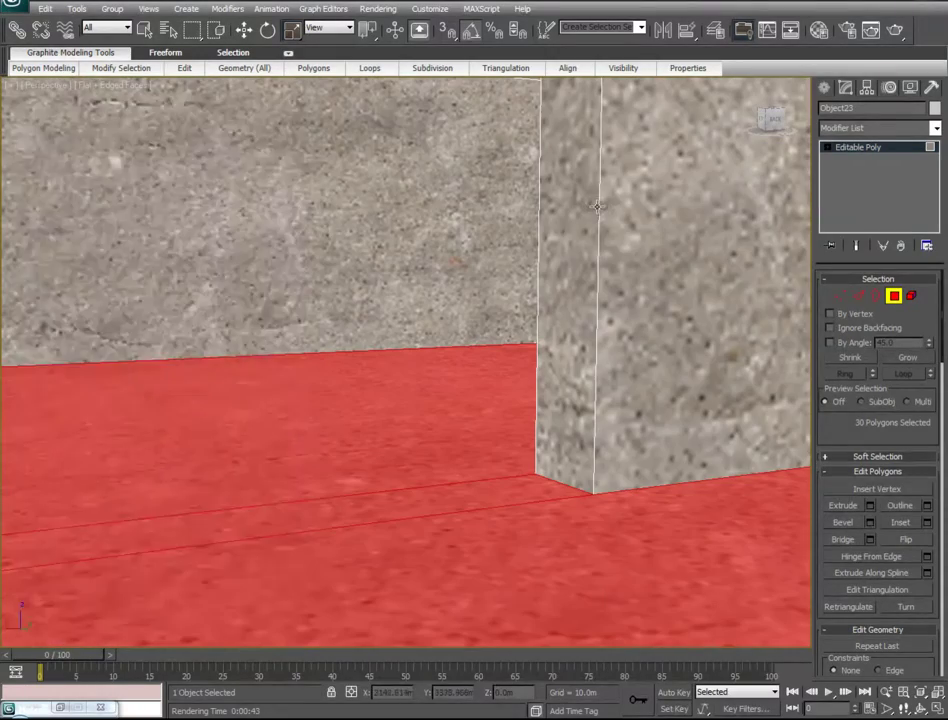
key("m")
left_click(158, 532)
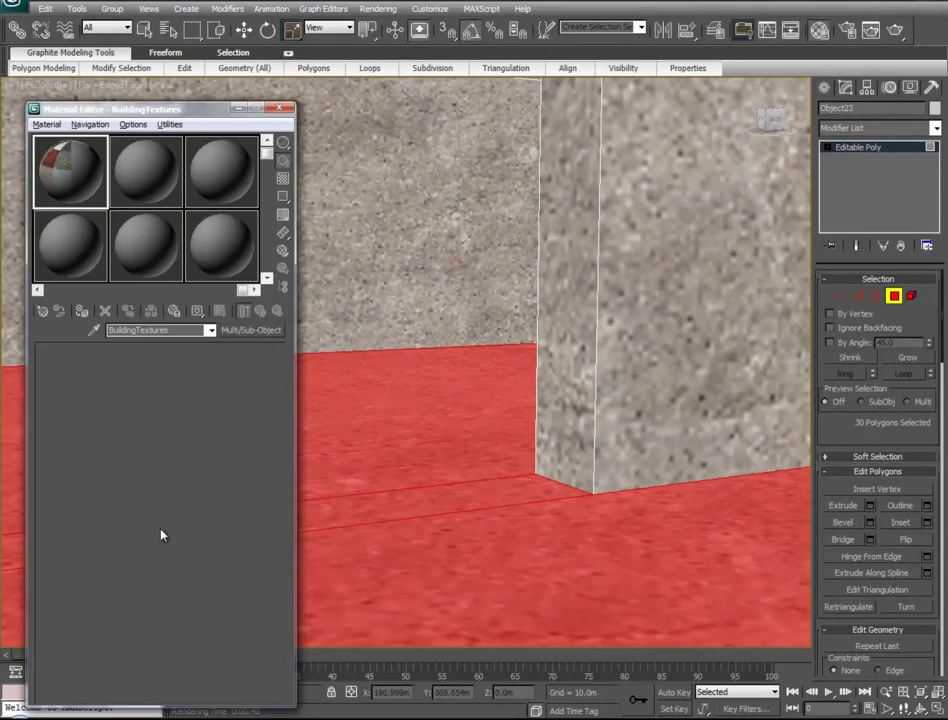
left_click(221, 313)
left_click(266, 316)
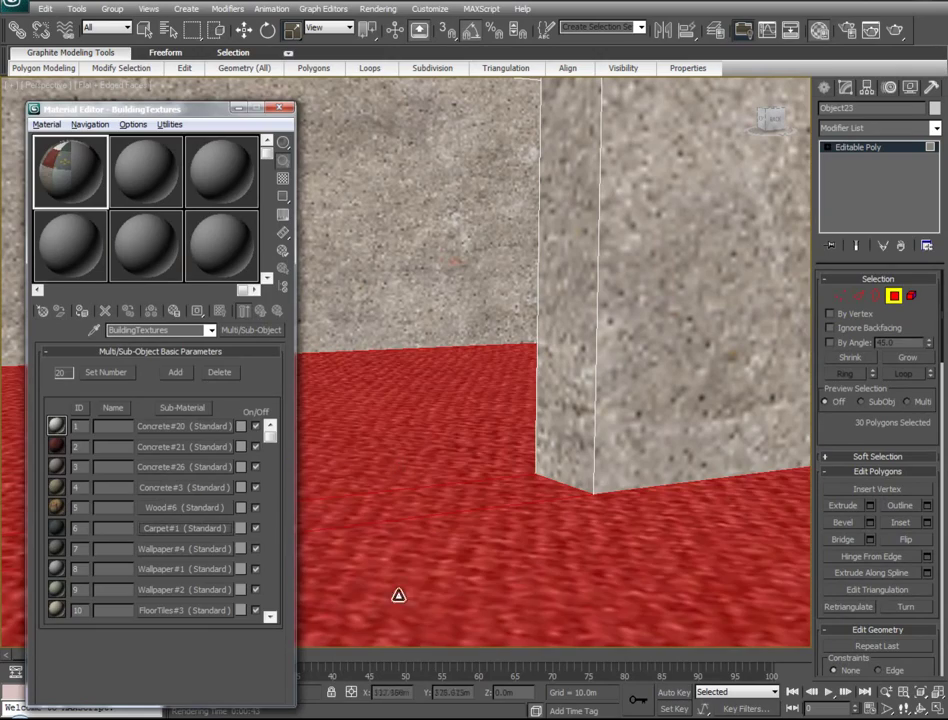
left_click(238, 112)
Add a UVW Map modifier to the selected carpet floor polygons
middle_click_drag(529, 495, 300, 566)
scroll(432, 461, "up", 2)
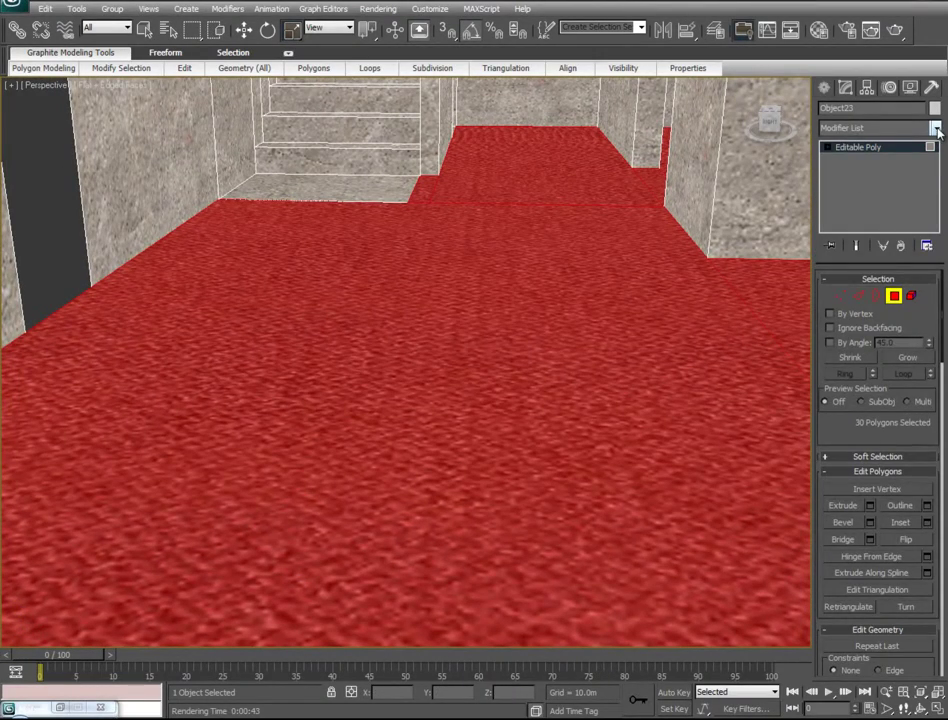
left_click(935, 129)
left_click_drag(937, 213, 934, 600)
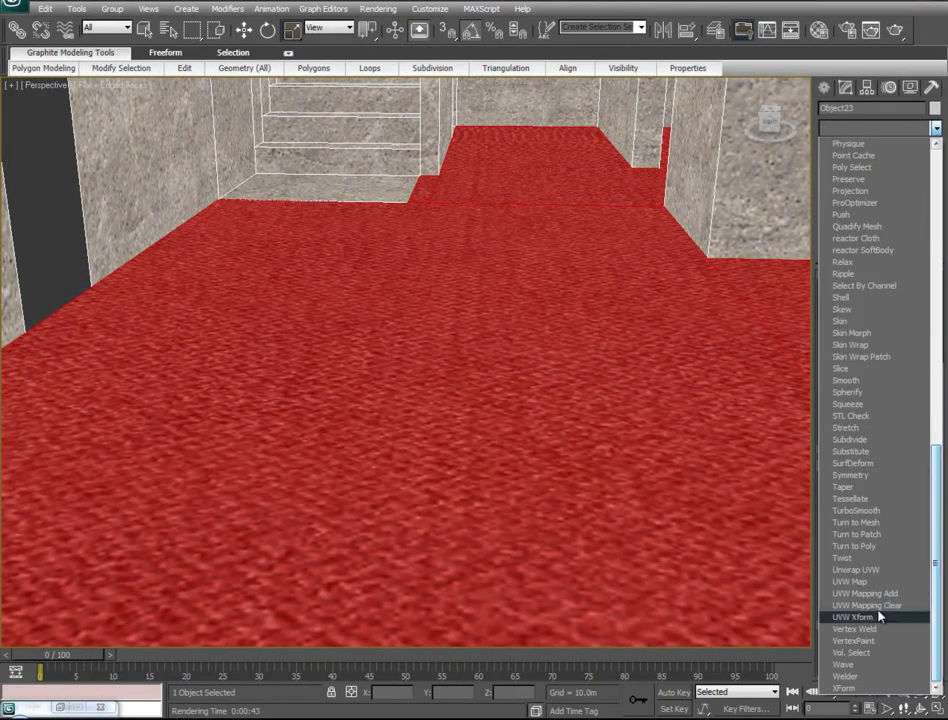
left_click(848, 581)
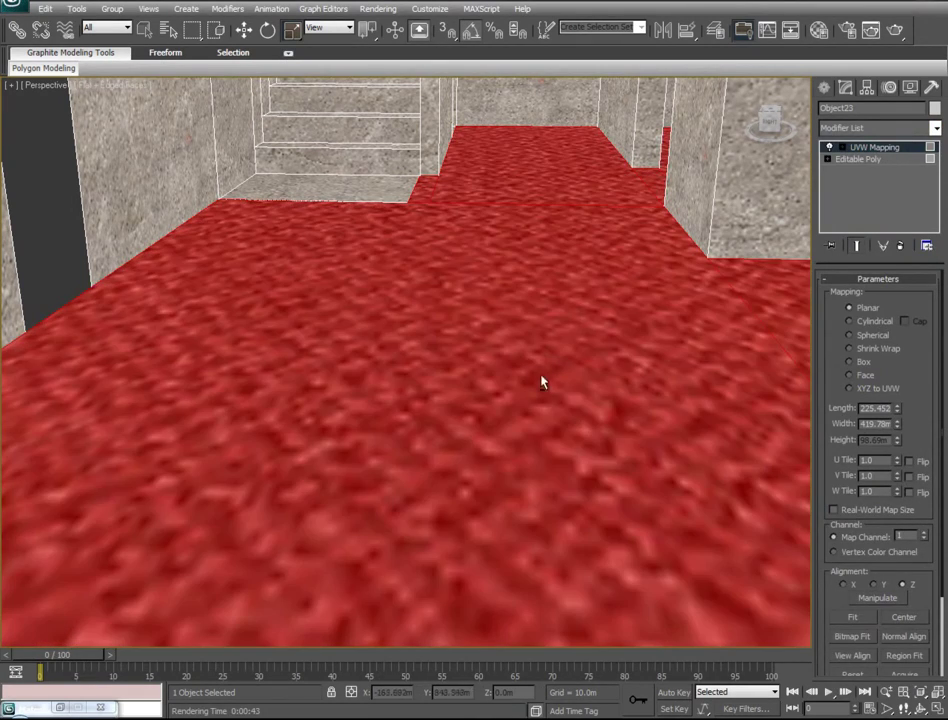
Scale the carpet's mapping gizmo uniformly to about 11% and again to about 76%, and collapse the modifier into the Editable Poly
middle_click_drag(543, 382, 441, 237, "alt")
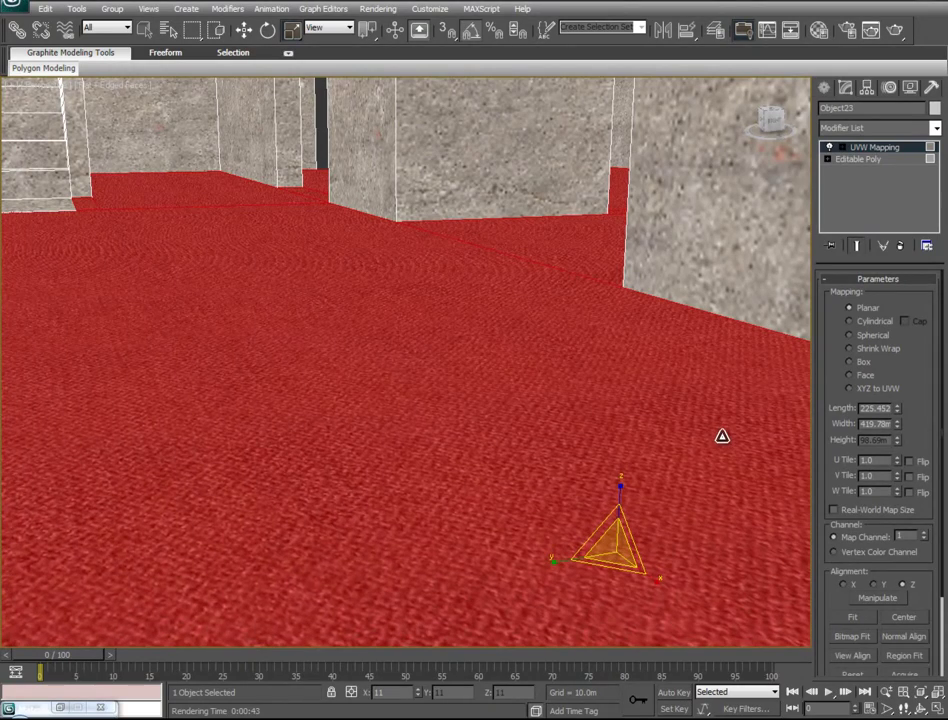
left_click_drag(610, 542, 628, 584)
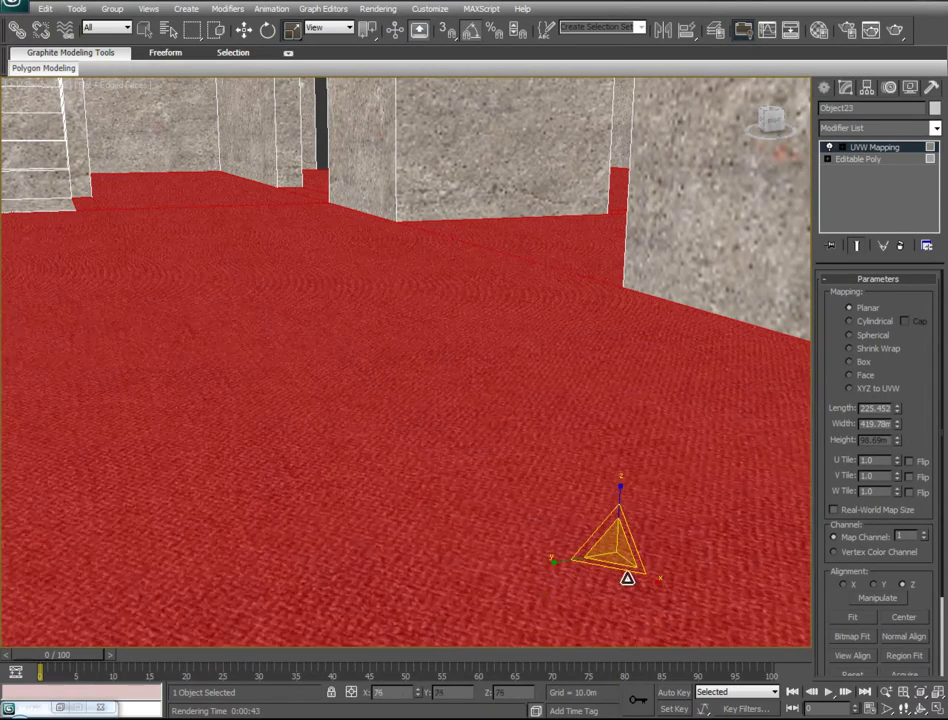
right_click(882, 148)
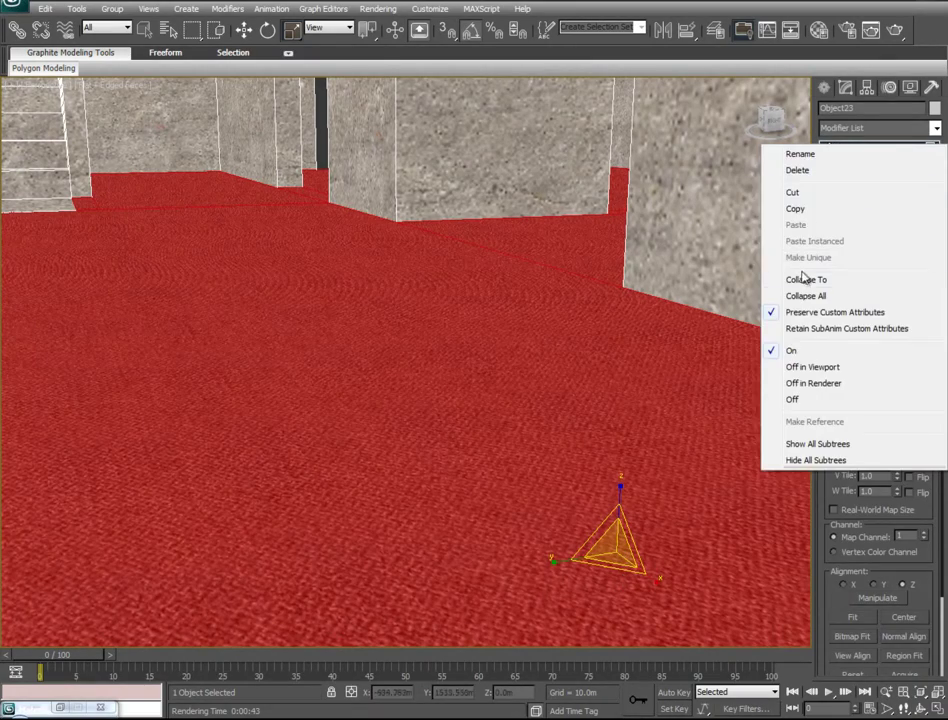
left_click(806, 277)
Return to polygon editing with the carpeted floors selected and hide them
middle_click_drag(603, 366, 932, 321, "alt")
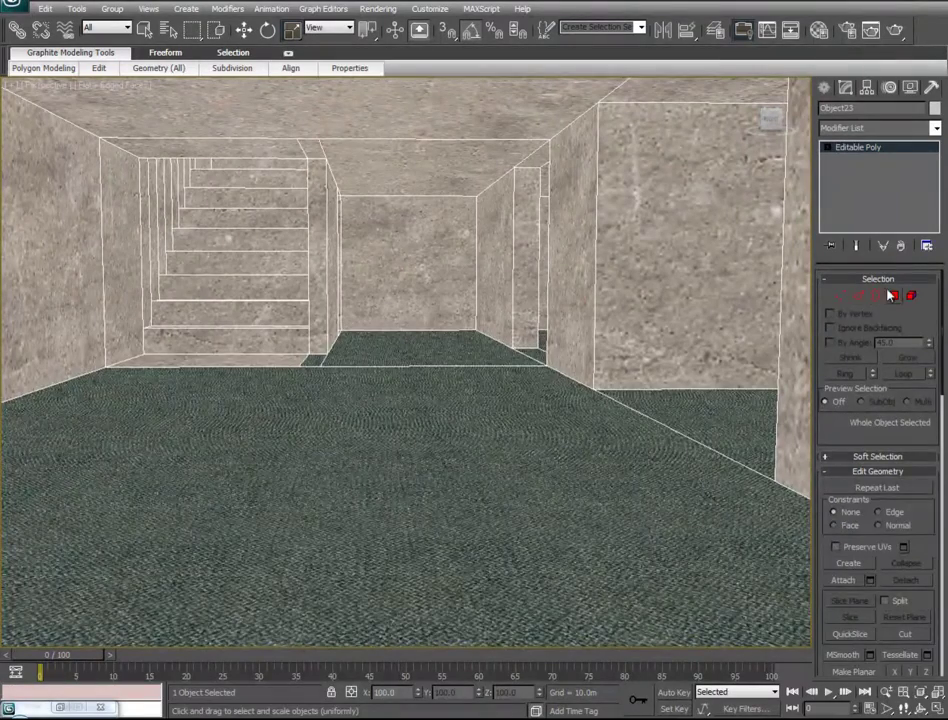
left_click(894, 296)
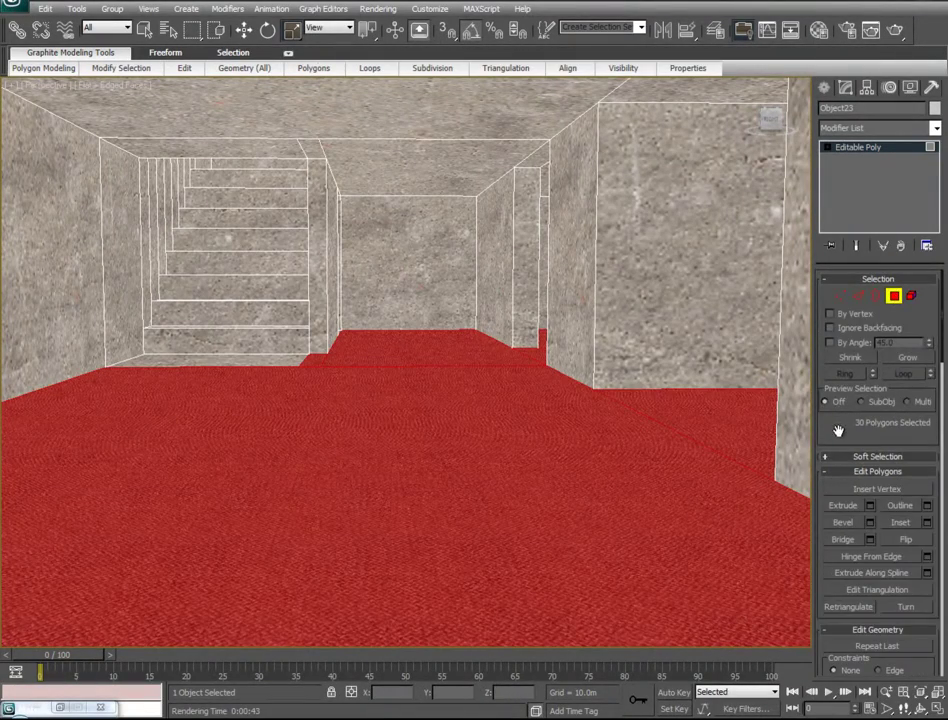
scroll(838, 430, "down", 10)
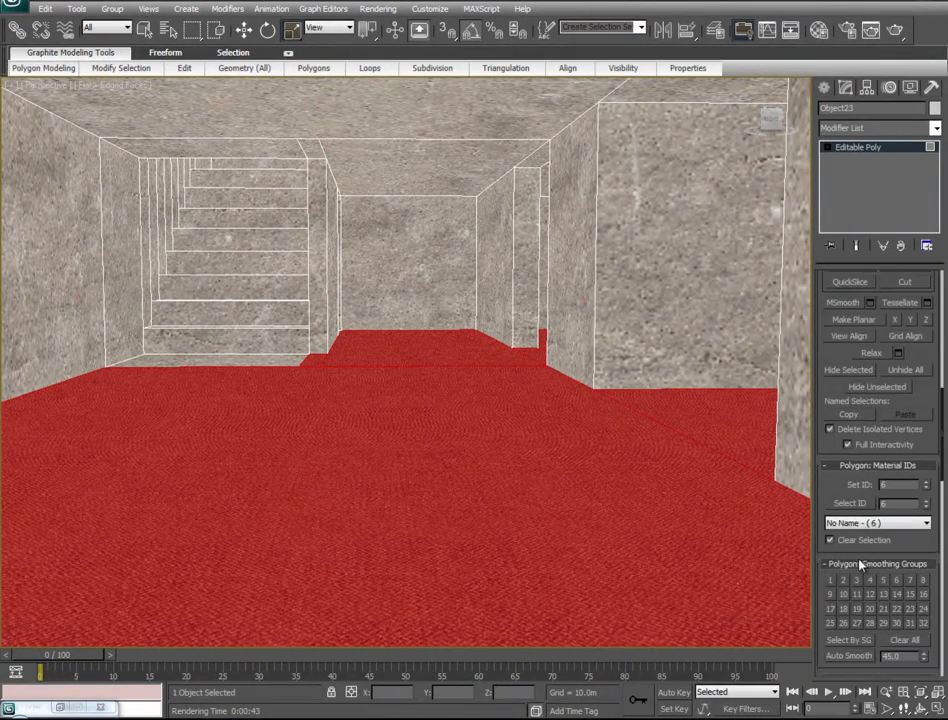
scroll(859, 565, "up", 1)
left_click(843, 399)
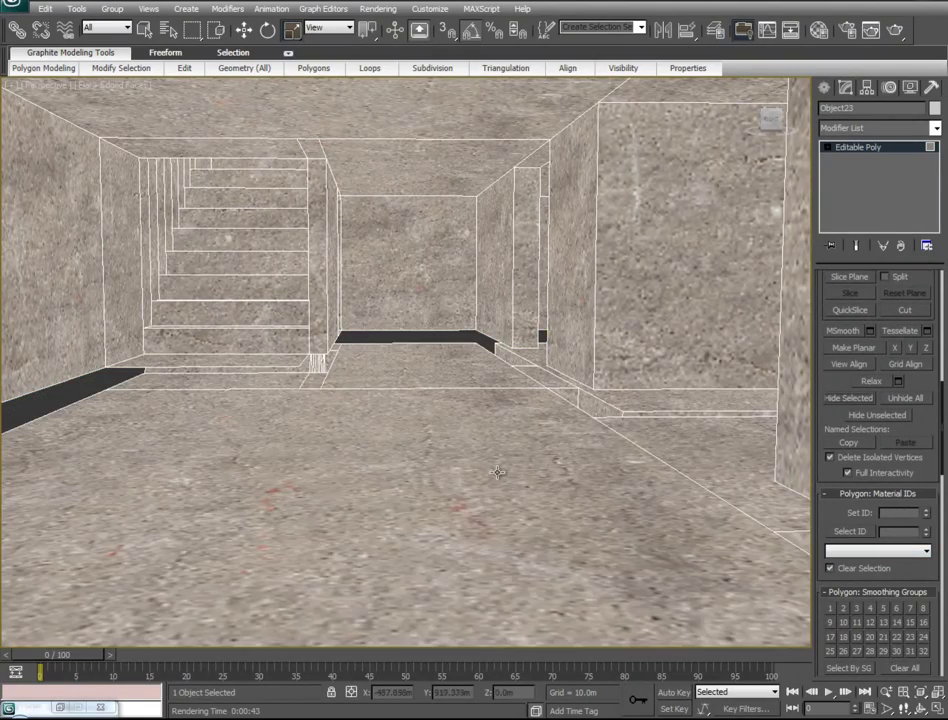
Select the ceiling polygons of the main room, the far room and the doorway between the neighbouring rooms
scroll(477, 474, "up", 4)
middle_click_drag(478, 475, 512, 535, "alt")
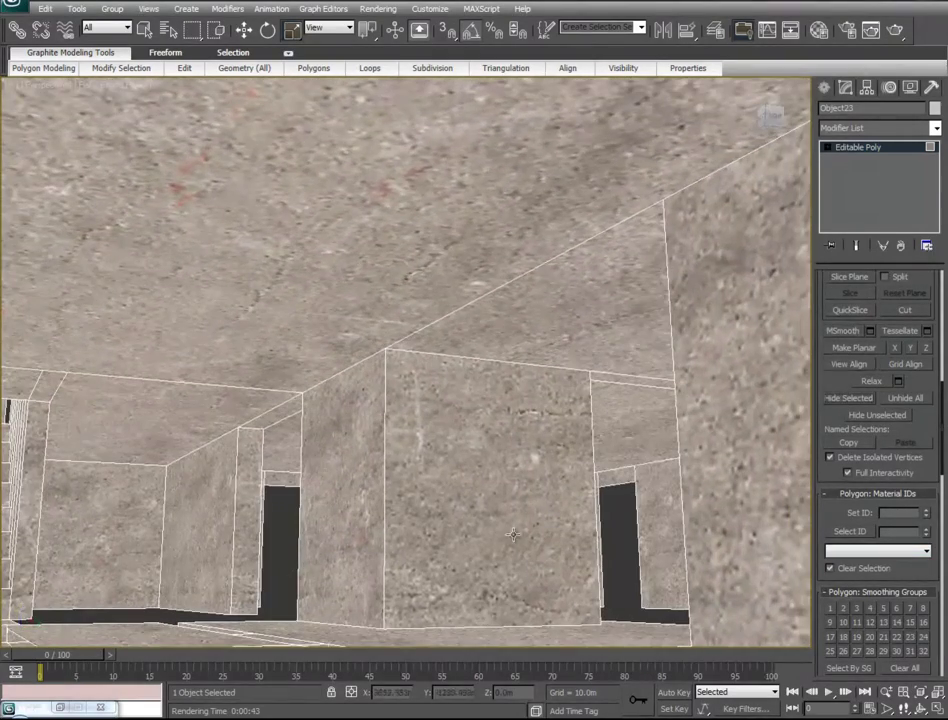
left_click(585, 332)
middle_click_drag(607, 377, 447, 322, "alt")
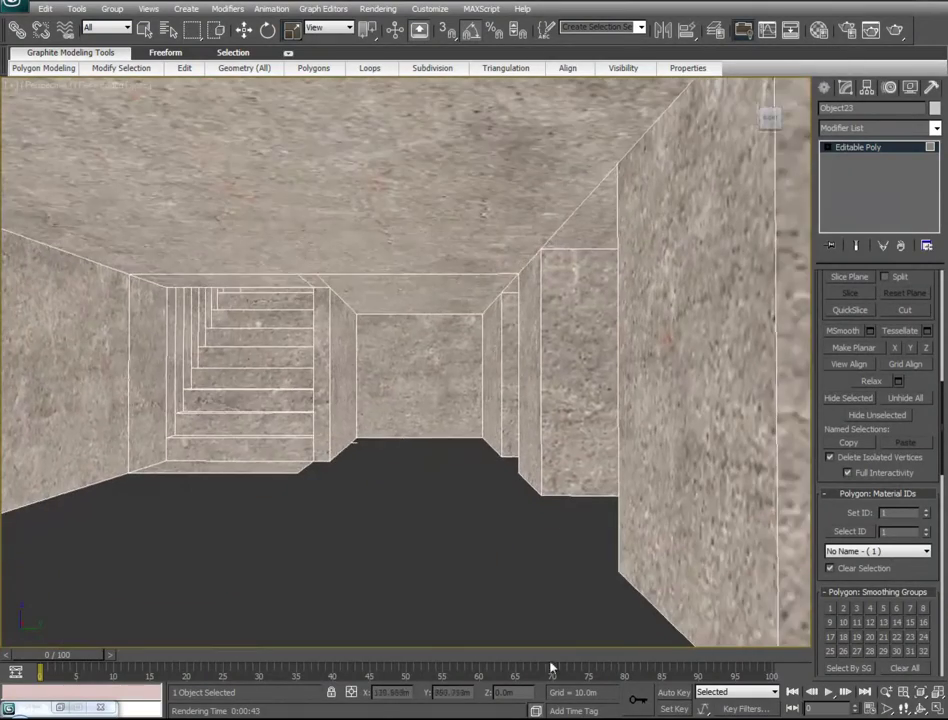
middle_click_drag(552, 667, 572, 671, "alt")
left_click(447, 235)
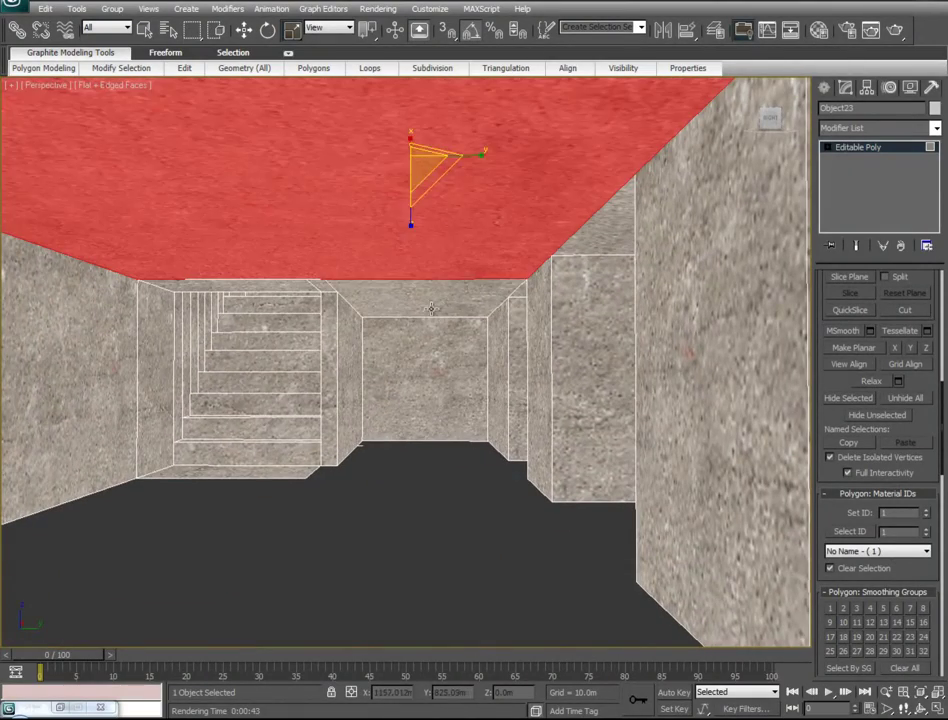
left_click(507, 300, "ctrl")
left_click(516, 292, "ctrl")
Add the remaining ceiling polygons to the selection, including the doorway undersides and the small strip beside the staircase
middle_click_drag(516, 292, 490, 401, "alt")
left_click(470, 355, "ctrl")
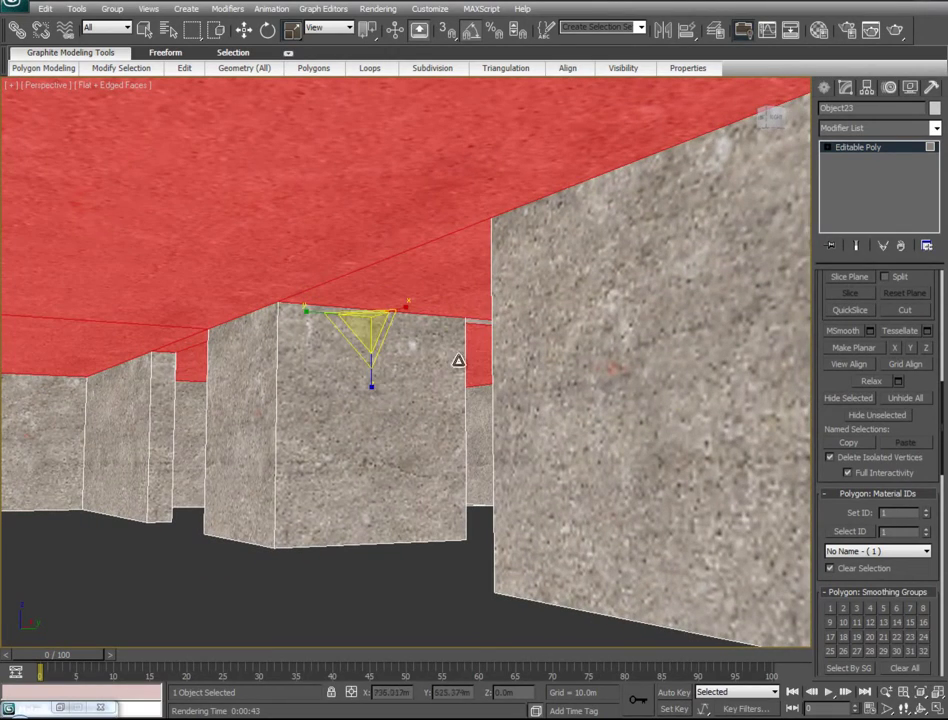
left_click(477, 321, "ctrl")
middle_click_drag(532, 328, 334, 393, "alt")
left_click(671, 237, "ctrl")
middle_click_drag(544, 364, 296, 325, "alt")
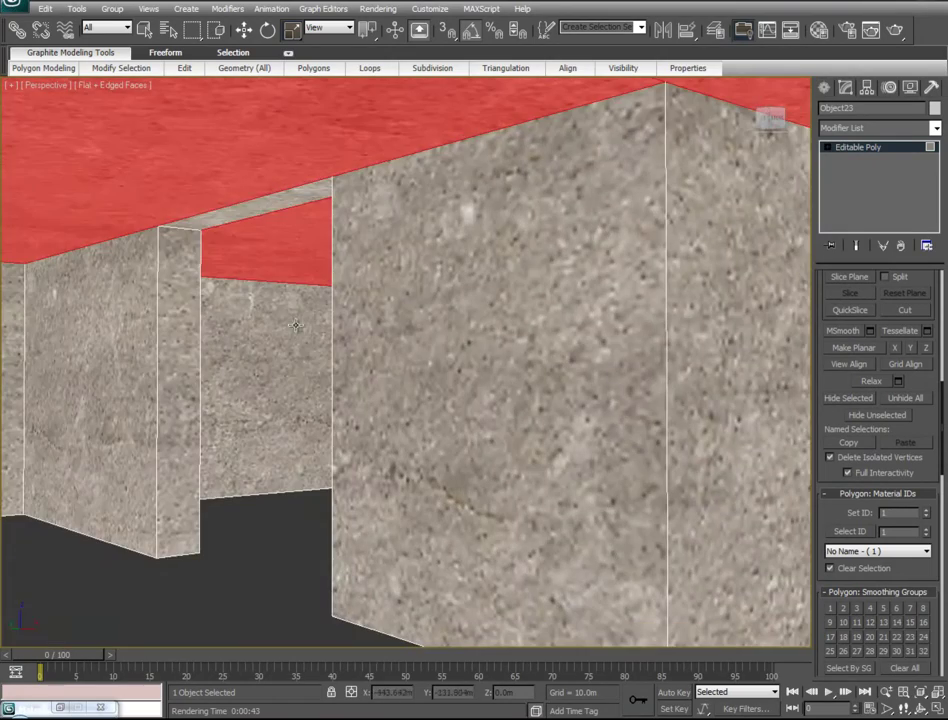
left_click(258, 202, "ctrl")
middle_click_drag(292, 264, 346, 278, "alt")
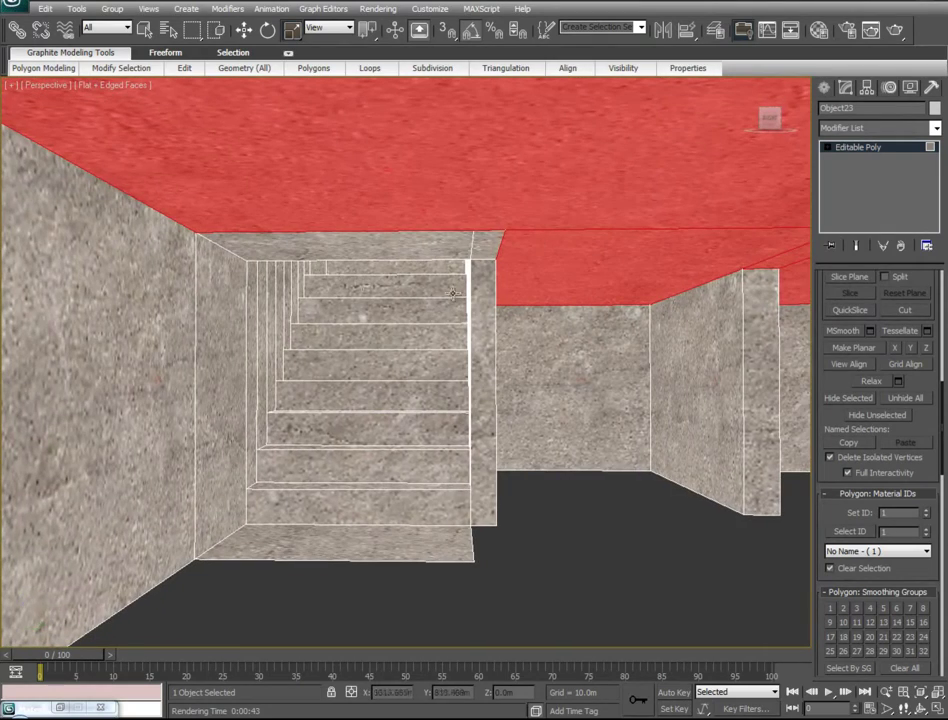
left_click(487, 237, "ctrl")
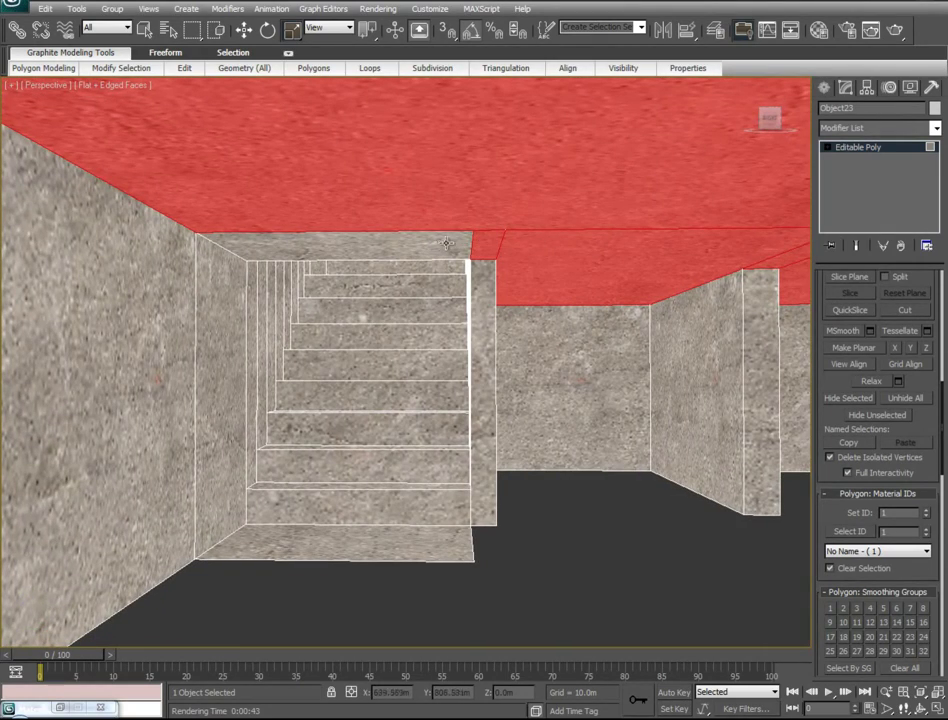
Complete the ceiling selection on the other floors and hide the selected ceiling polygons
middle_click_drag(399, 551, 496, 221, "alt")
left_click(476, 196)
middle_click_drag(557, 149, 546, 17, "alt")
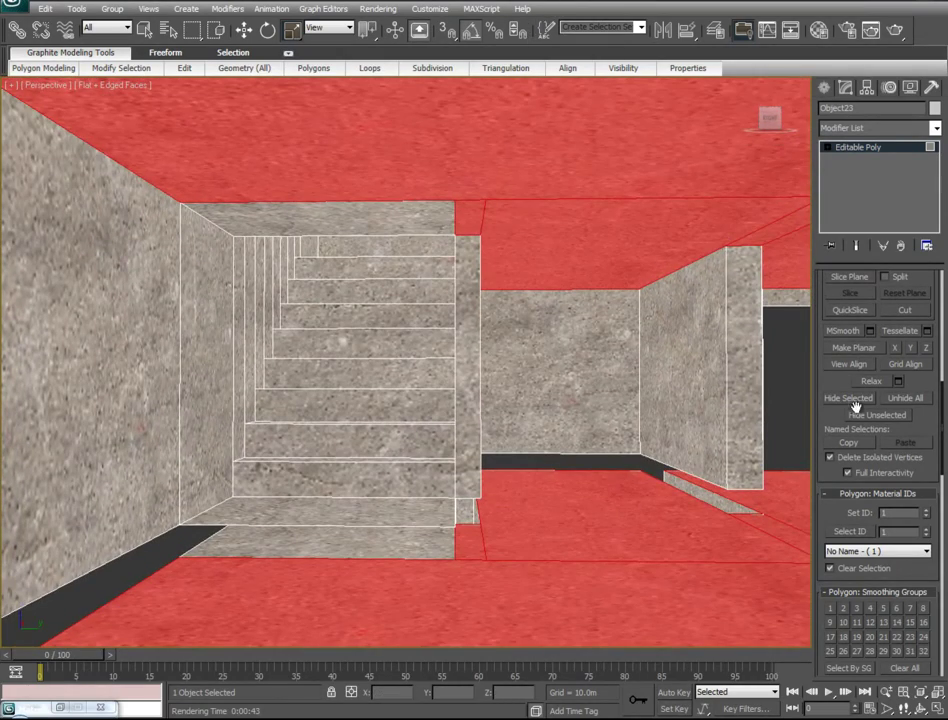
left_click_drag(926, 479, 877, 419)
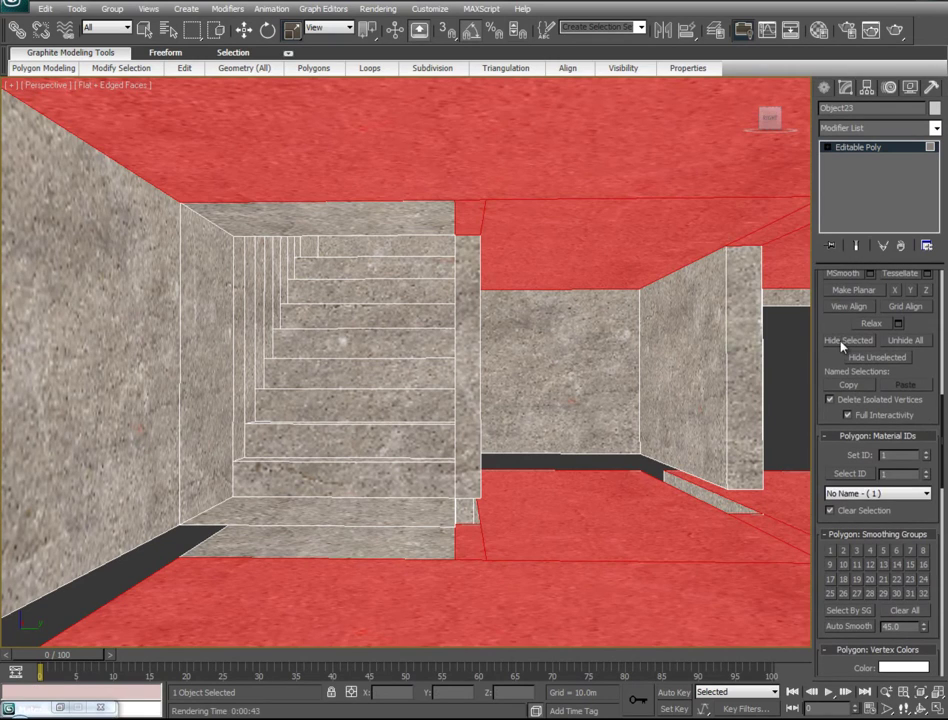
left_click(841, 345)
middle_click_drag(452, 406, 371, 463, "alt")
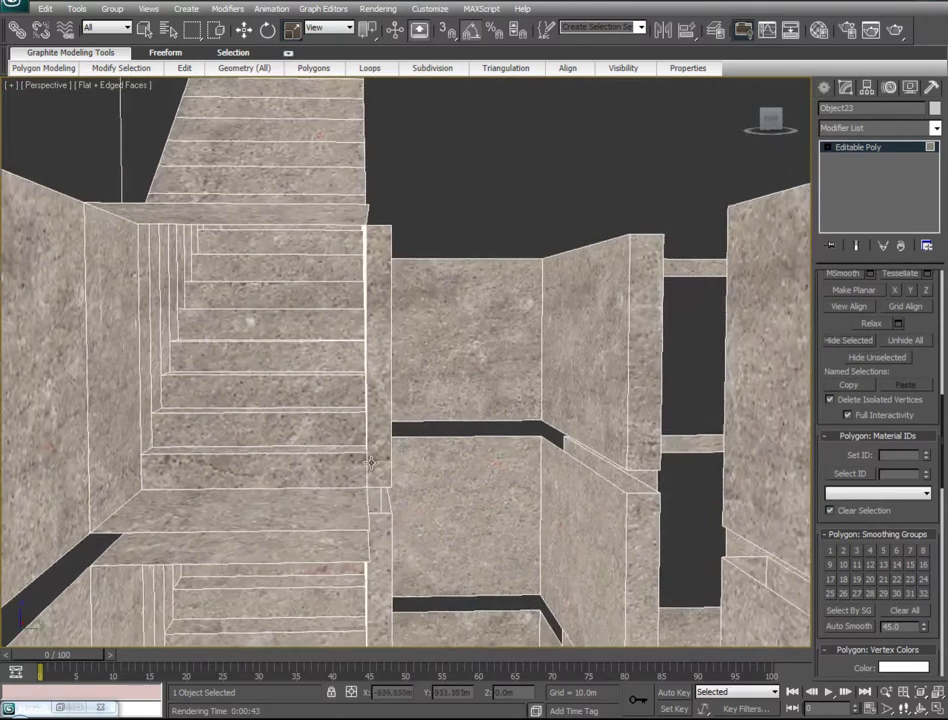
Switch to edge editing and select the vertical edges of the interior room walls on every floor
scroll(370, 462, "down", 10)
middle_click_drag(590, 456, 422, 370, "alt")
scroll(489, 482, "up", 8)
key("4")
middle_click_drag(337, 586, 379, 587)
middle_click_drag(494, 457, 434, 495, "alt")
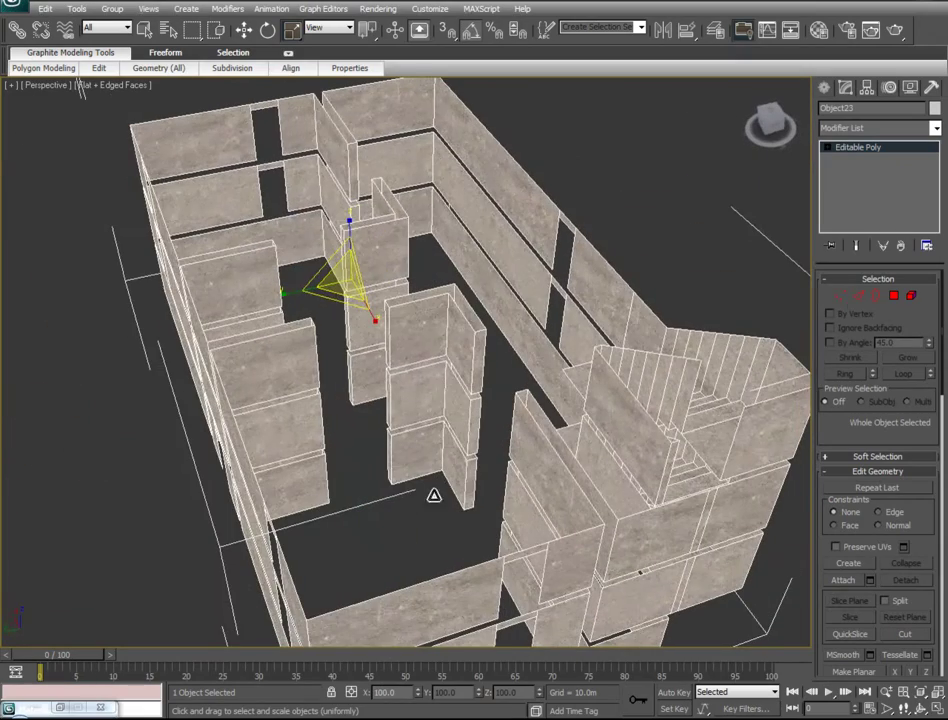
left_click(857, 298)
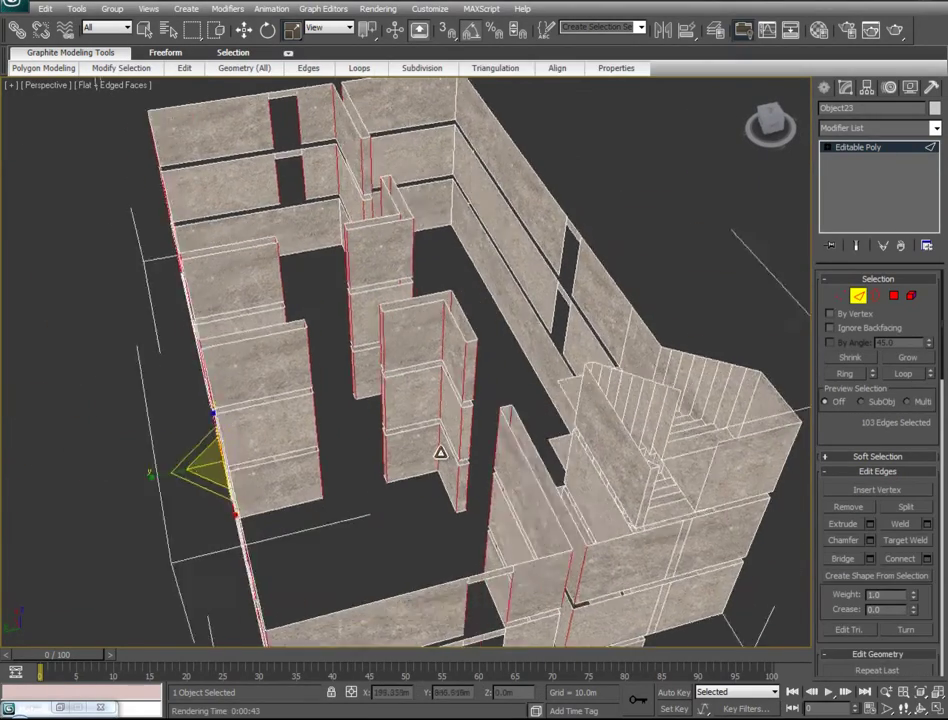
middle_click_drag(440, 452, 343, 414, "alt")
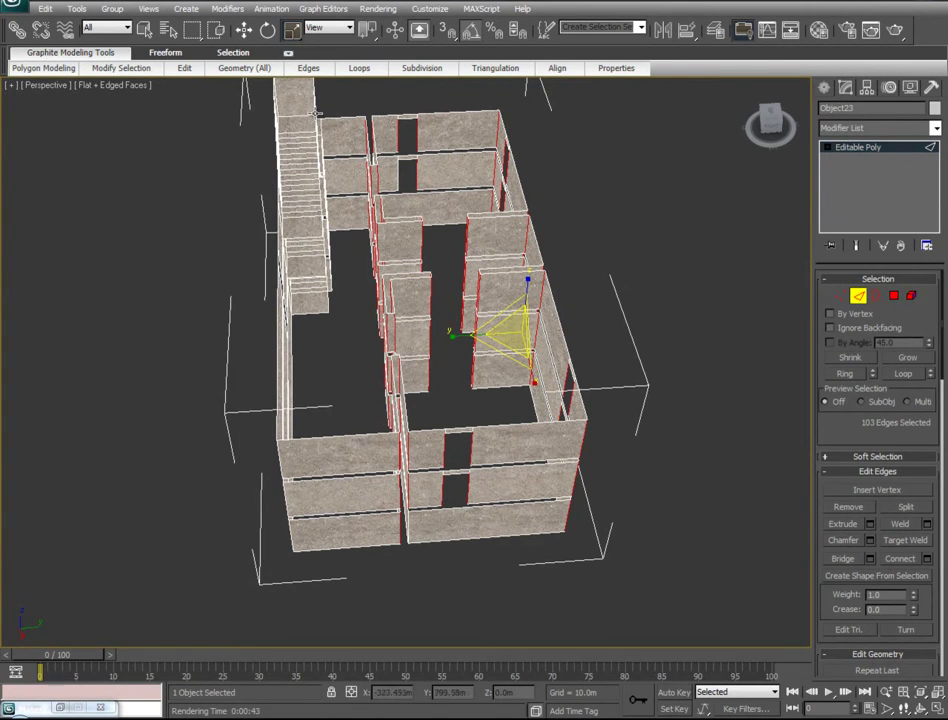
middle_click_drag(268, 183, 269, 290)
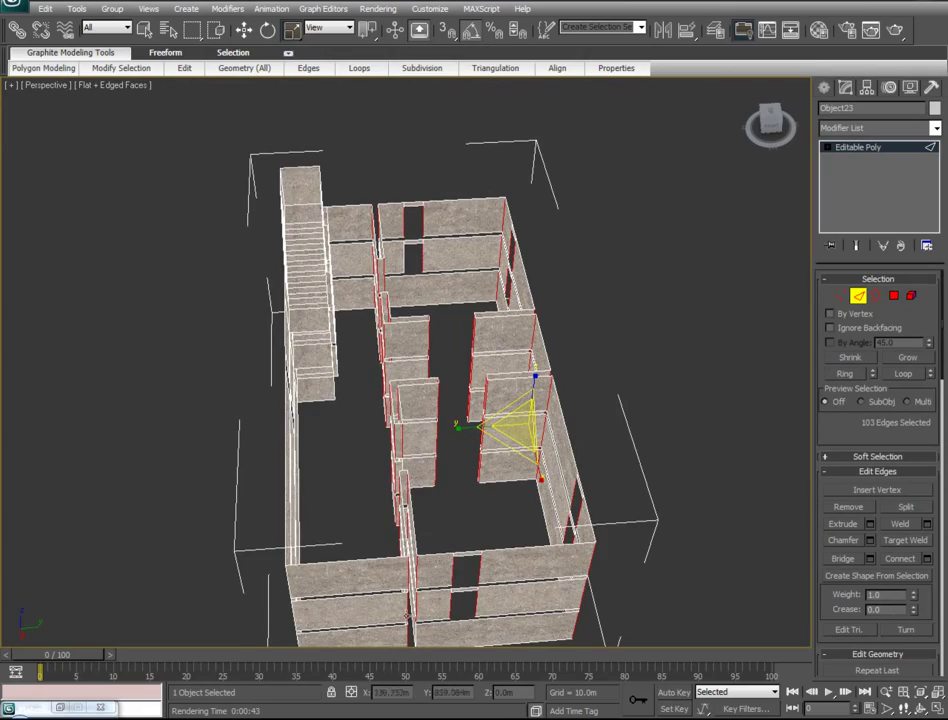
scroll(556, 554, "up", 10)
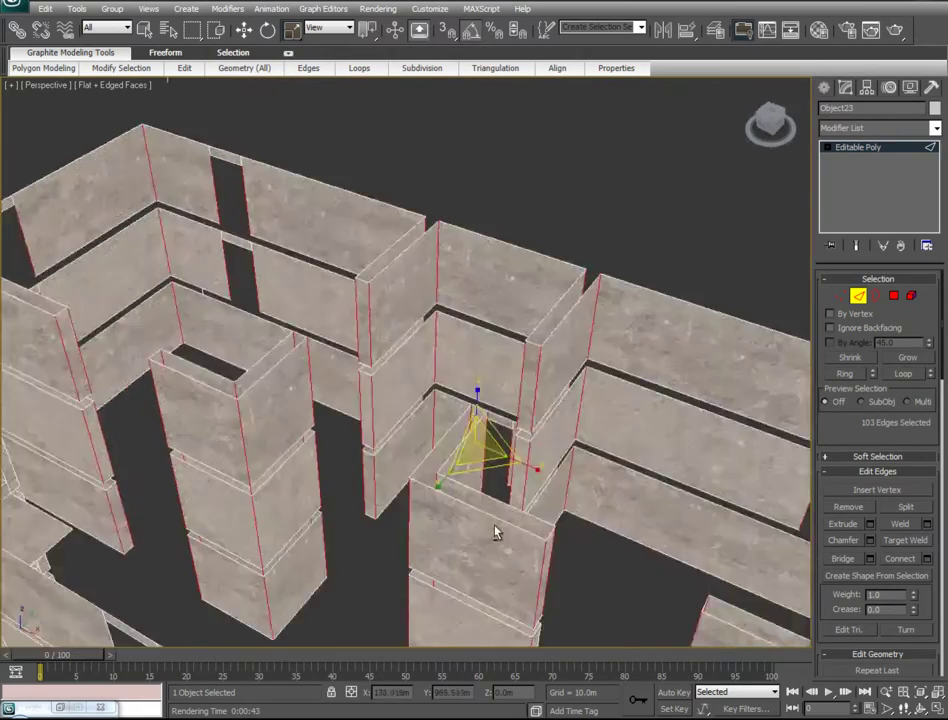
middle_click_drag(494, 531, 668, 515, "alt")
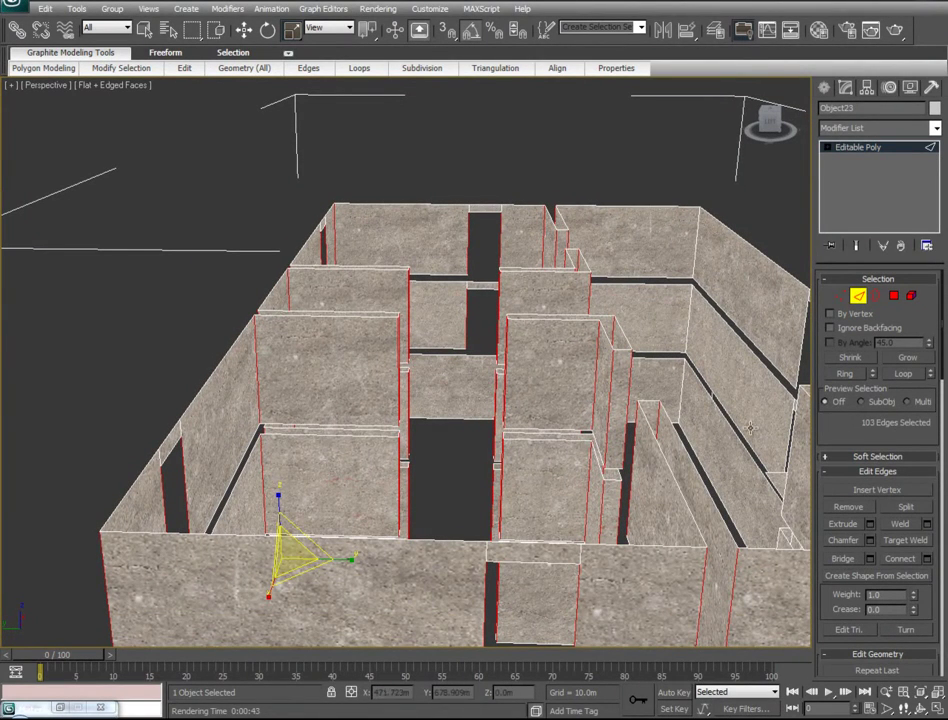
Connect the selected vertical edges to split the room walls into upper and lower halves
right_click(330, 355)
left_click(312, 412)
middle_click_drag(312, 412, 440, 512, "alt")
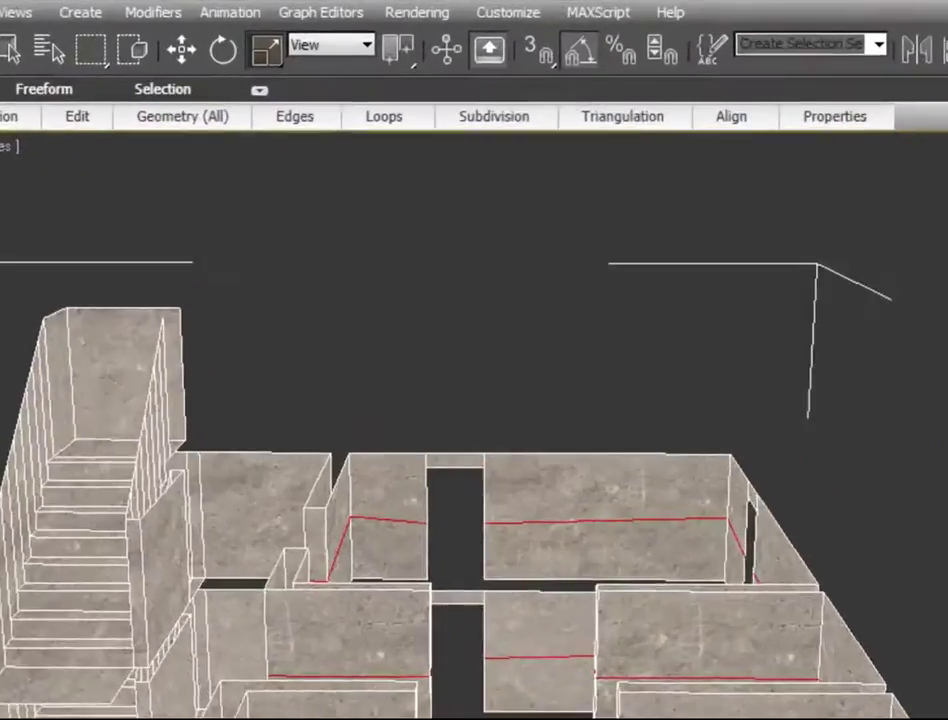
Level the slanted connecting edges by scaling them to 0% along the Z axis
scroll(618, 553, "up", 6)
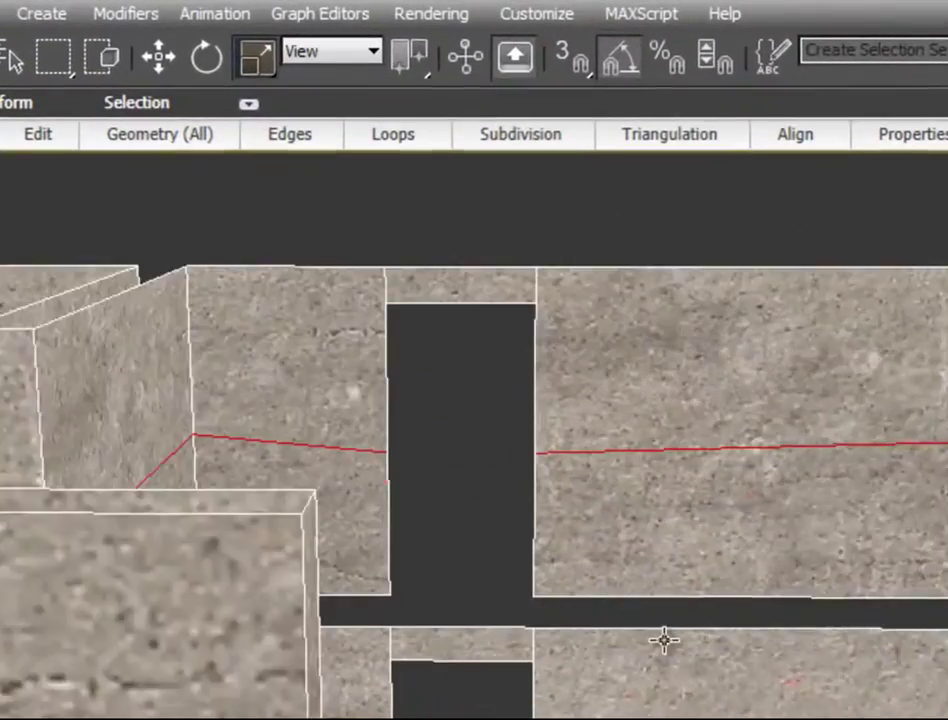
middle_click_drag(554, 438, 685, 555)
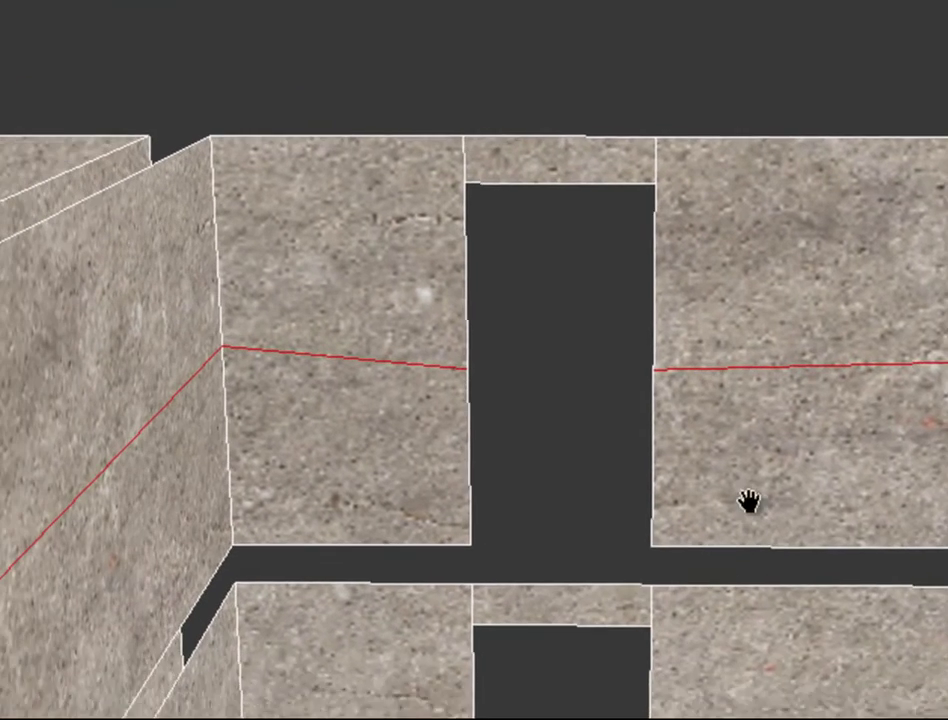
middle_click_drag(750, 502, 804, 459)
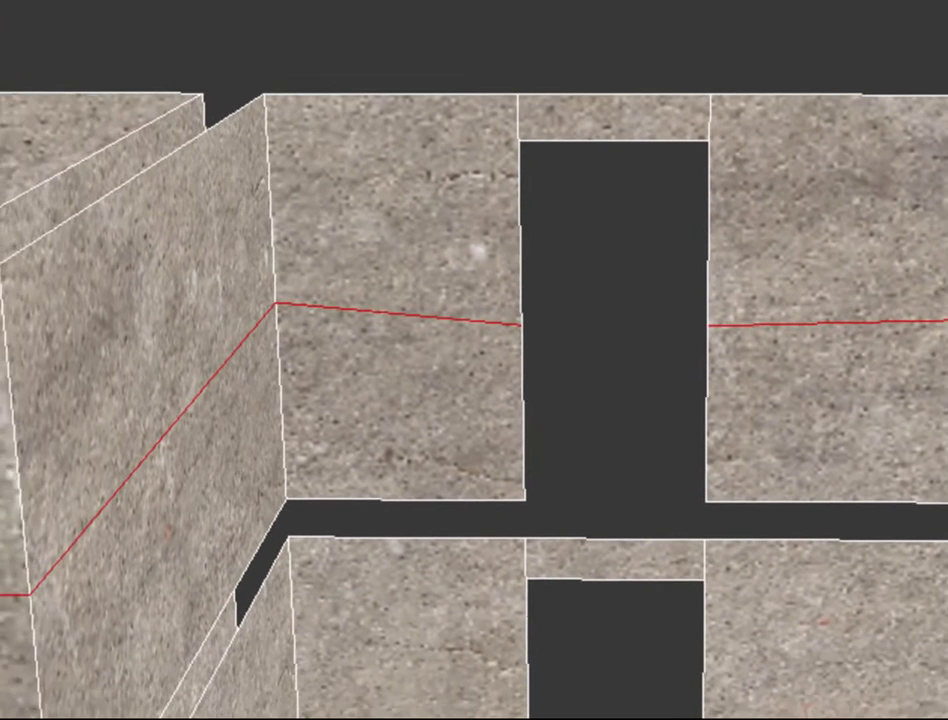
scroll(628, 332, "up", 1)
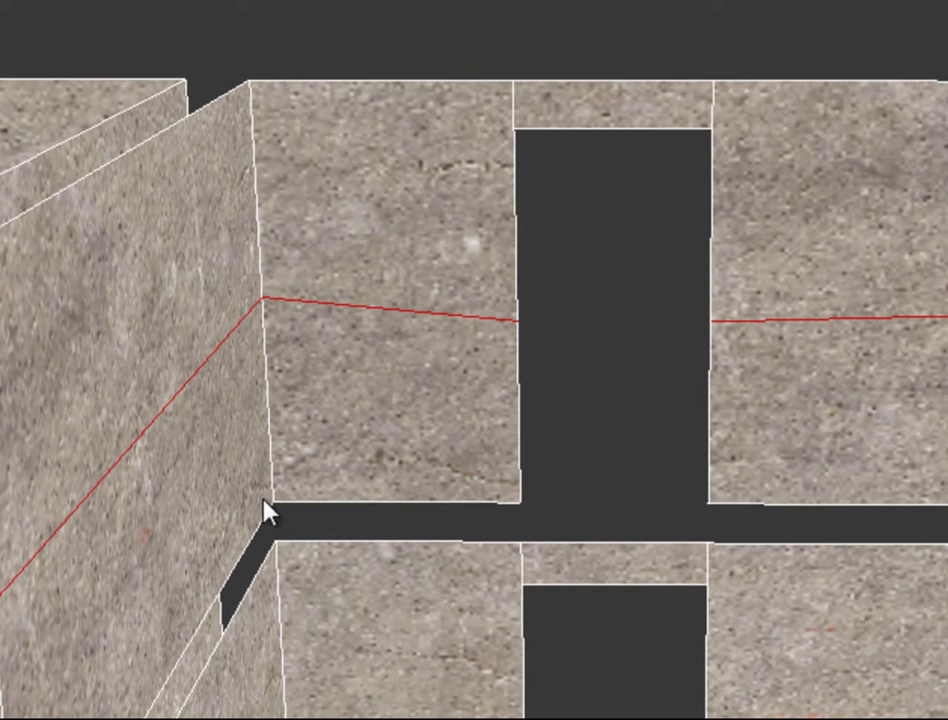
scroll(777, 458, "down", 5)
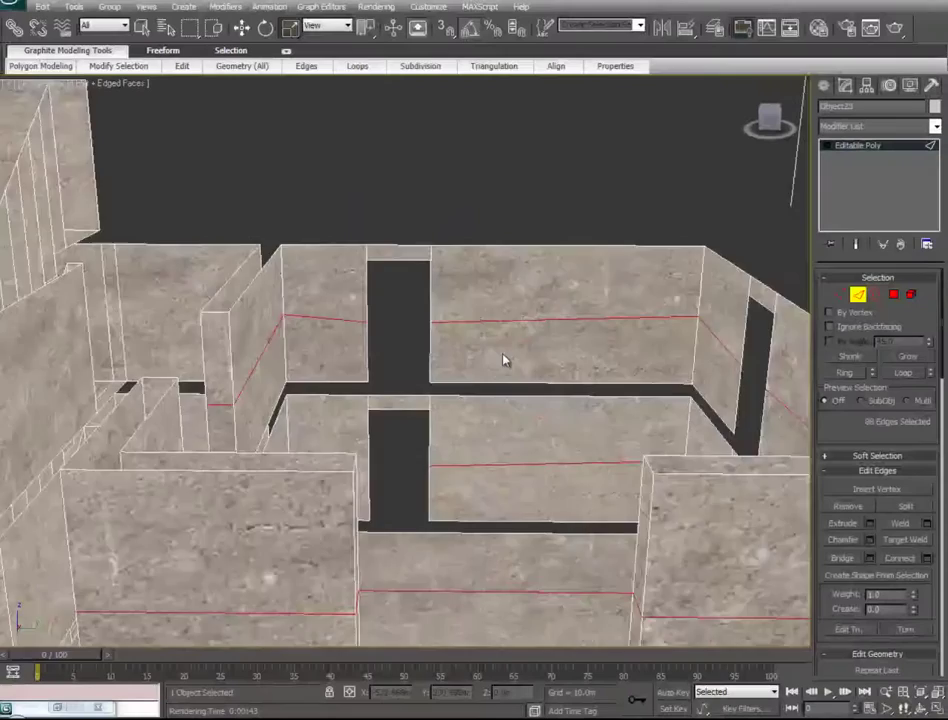
scroll(494, 382, "up", 1)
middle_click_drag(497, 398, 501, 193)
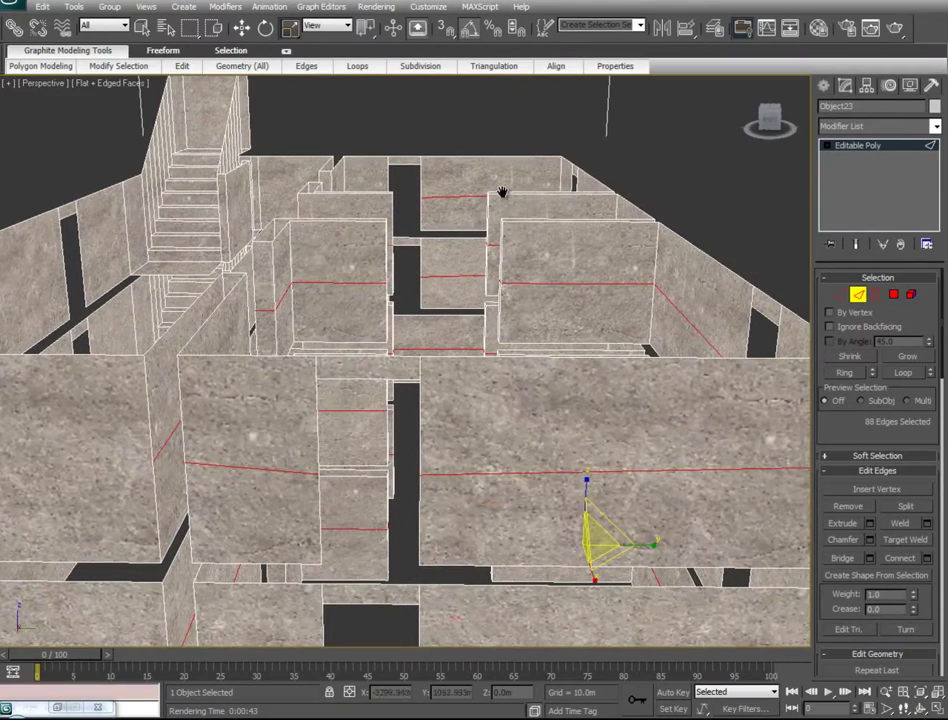
left_click_drag(585, 476, 586, 560)
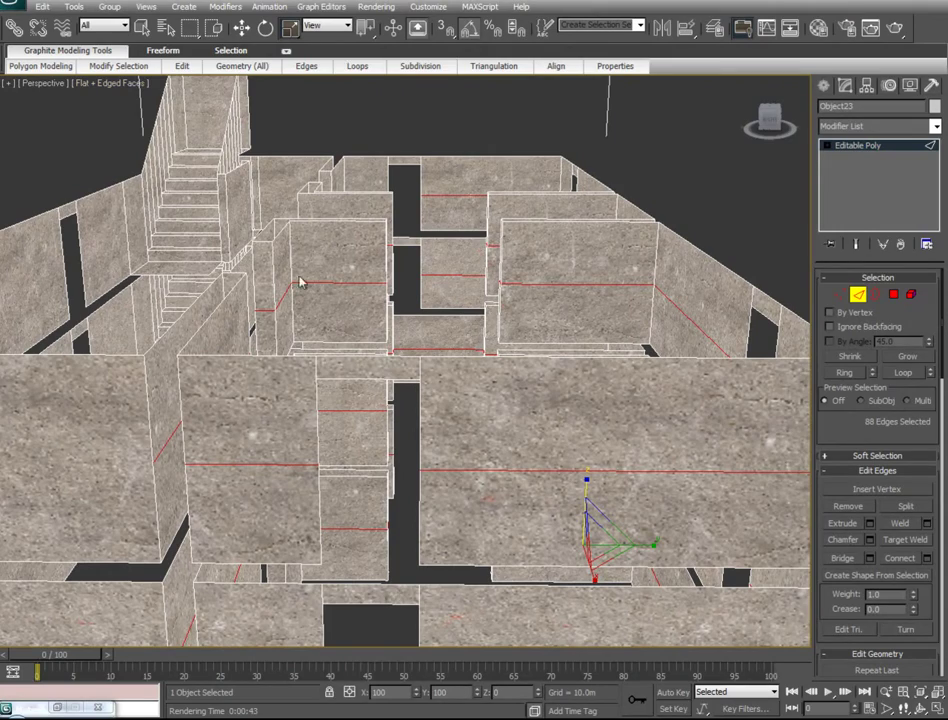
middle_click_drag(788, 293, 302, 324, "alt")
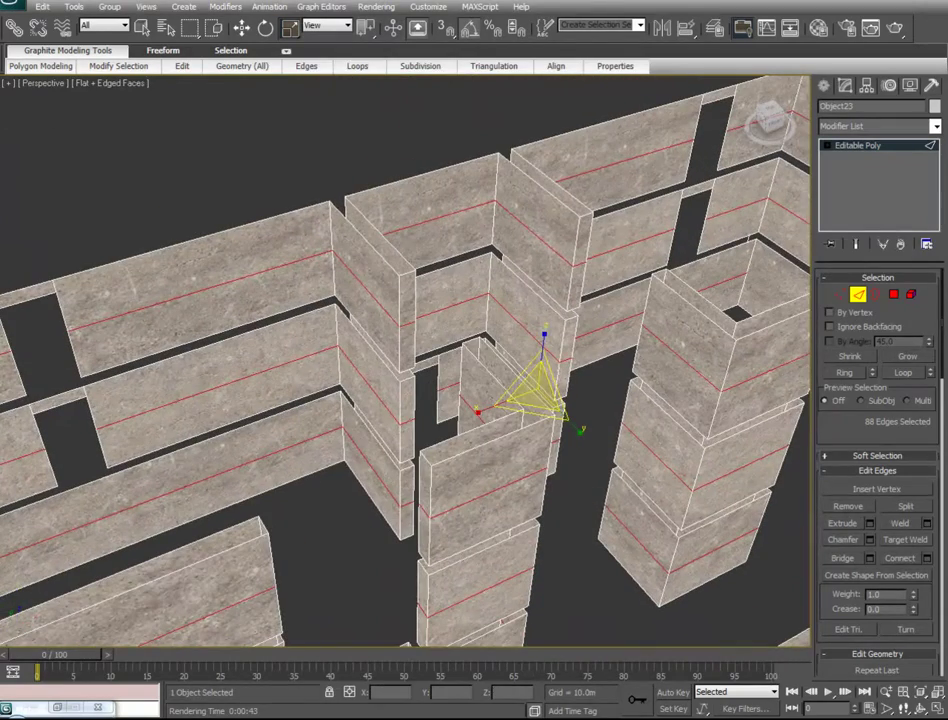
Switch to polygon editing and select the upper wall polygons of the top floor's first rooms, including the doorway header and partition ends
left_click(894, 294)
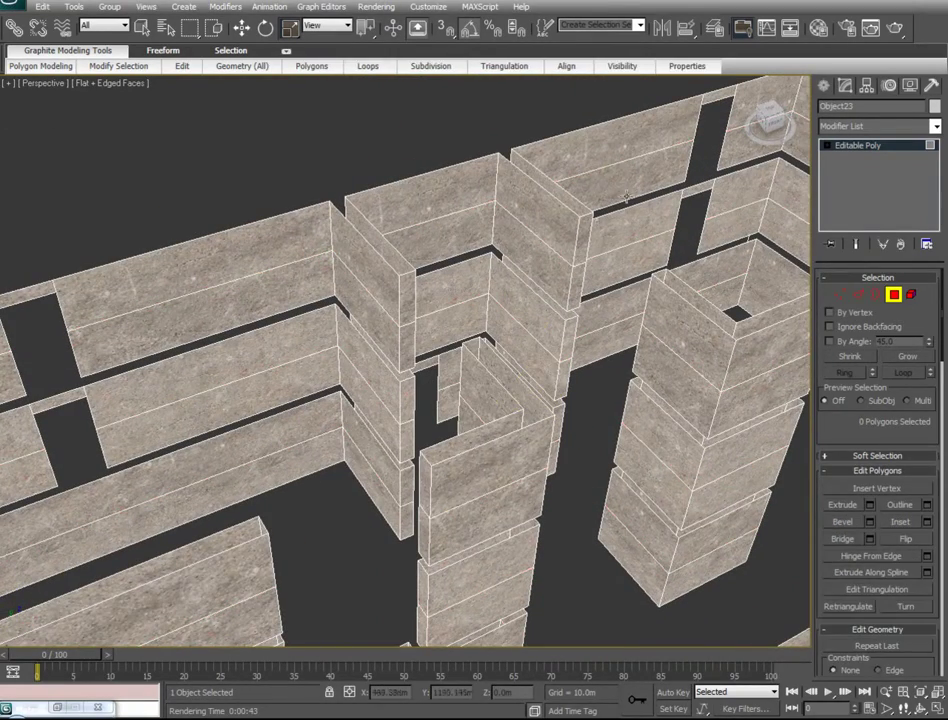
left_click(600, 147)
left_click(707, 99, "ctrl")
left_click(480, 184, "ctrl")
left_click(537, 208, "ctrl")
left_click(583, 239, "ctrl")
middle_click_drag(590, 235, 506, 216, "alt")
left_click(530, 287, "ctrl")
left_click(389, 215, "ctrl")
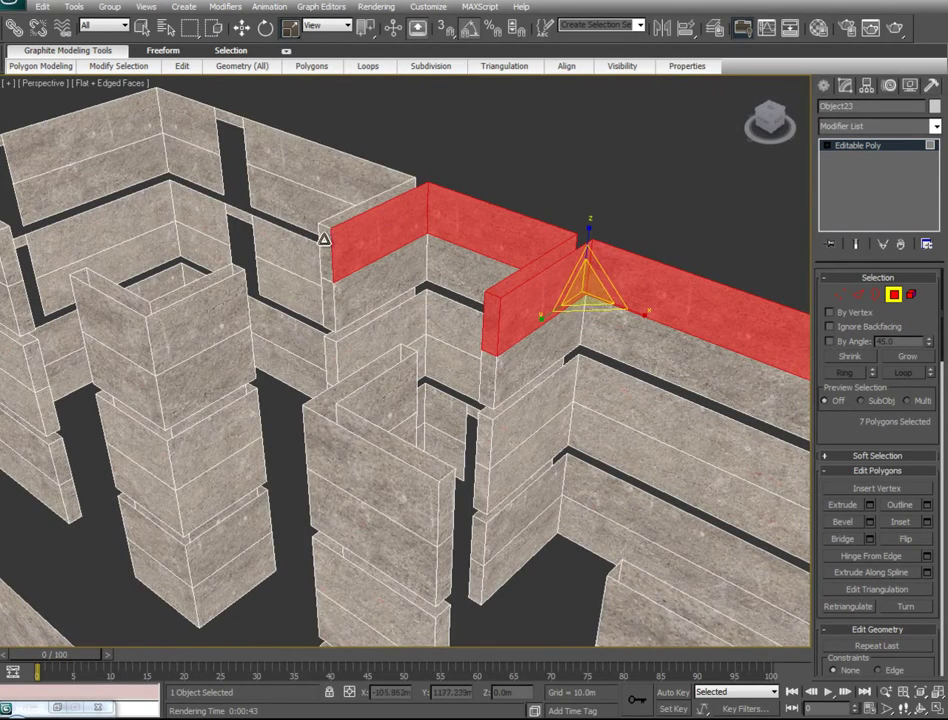
Extend the selection to the remaining upper wall polygons around the top floor's rooms and partitions
left_click(324, 240, "ctrl")
left_click(332, 185, "ctrl")
left_click(222, 117, "ctrl")
left_click(201, 114, "ctrl")
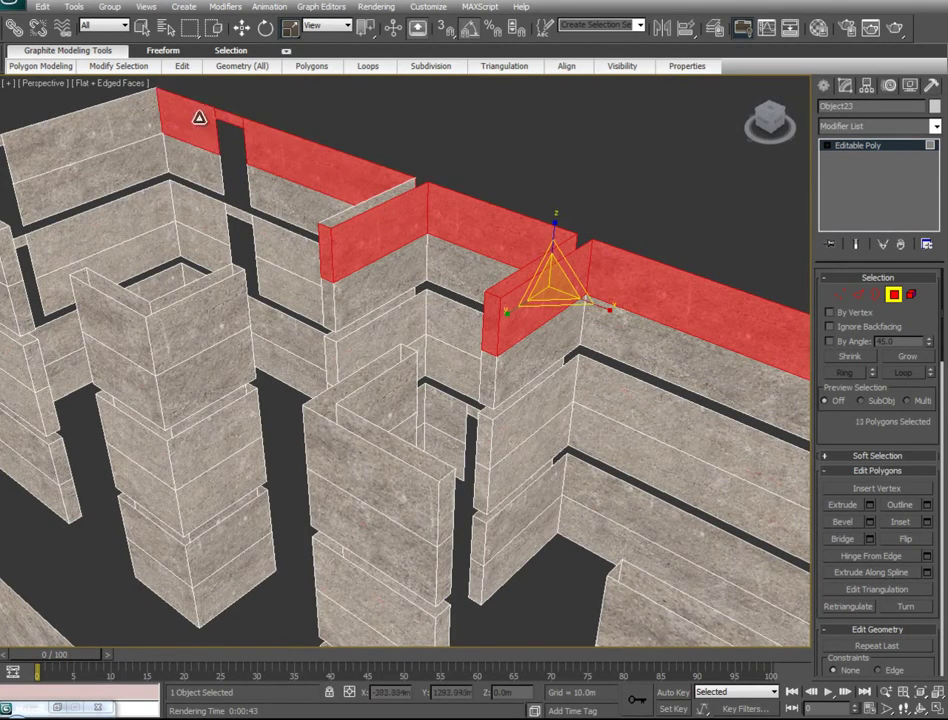
left_click(137, 114, "ctrl")
middle_click_drag(338, 225, 309, 224, "alt")
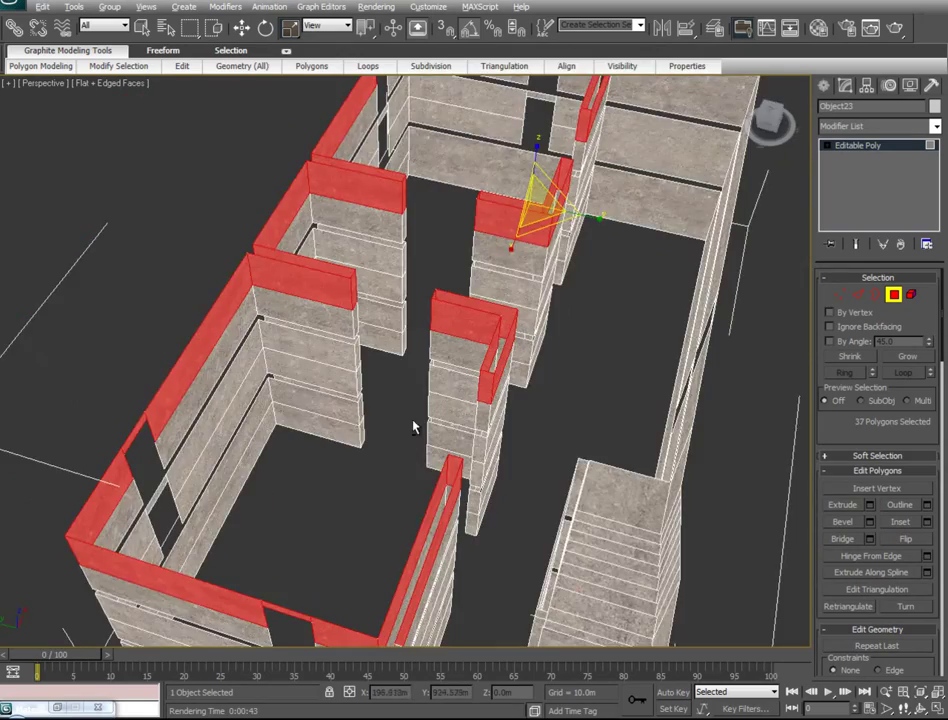
Apply the Wallpaper#2 sub-material of BuildingTextures (ID 9) to the selected upper wall polygons
middle_click_drag(415, 425, 559, 290, "alt")
key("m")
left_click_drag(162, 104, 651, 96)
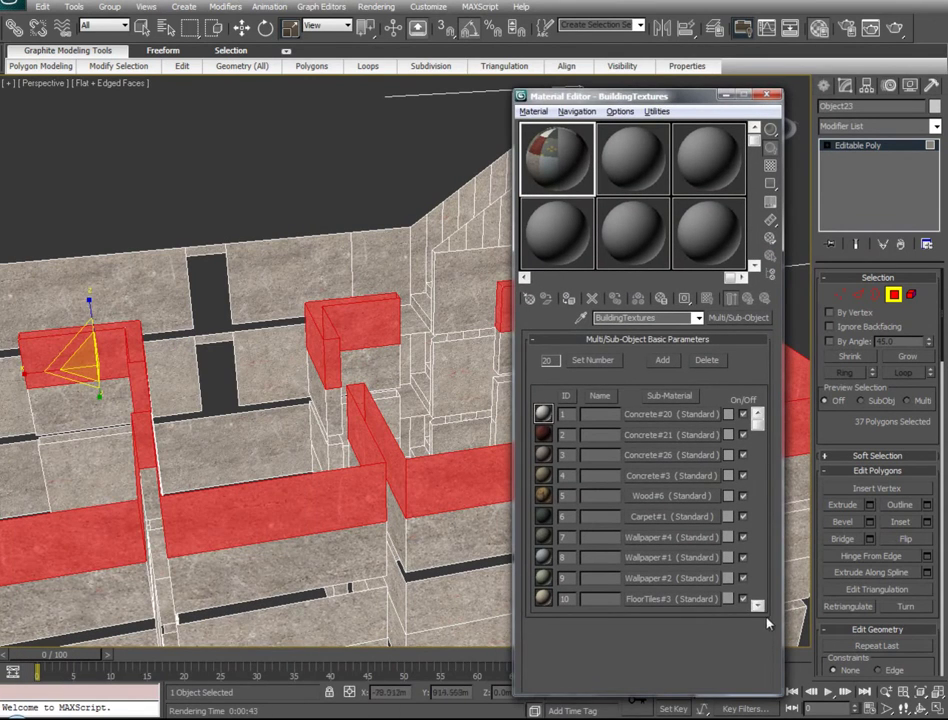
left_click(757, 605)
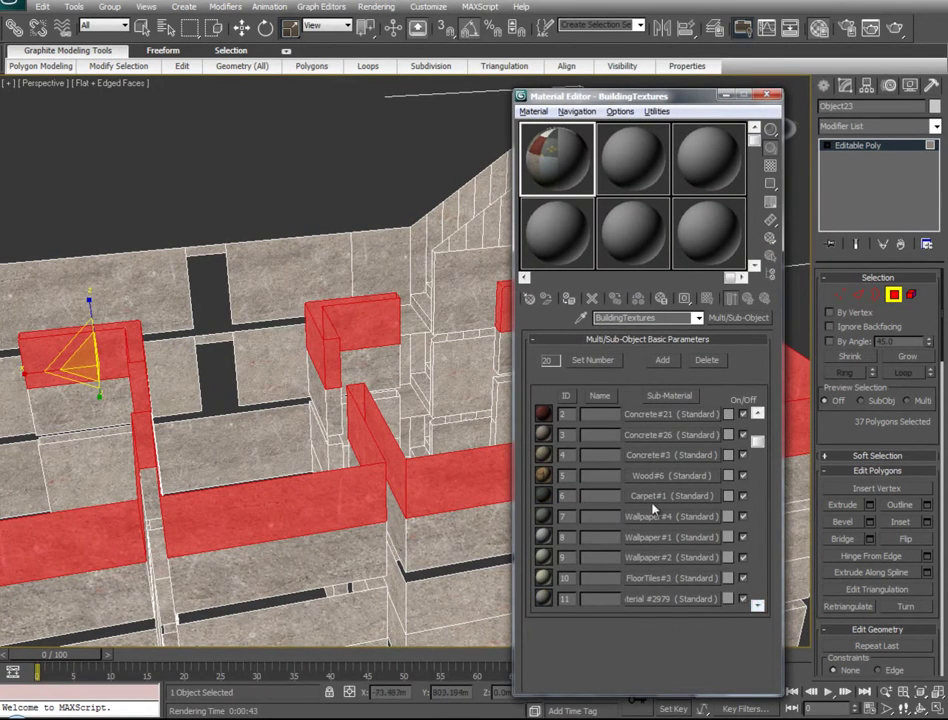
key("F2")
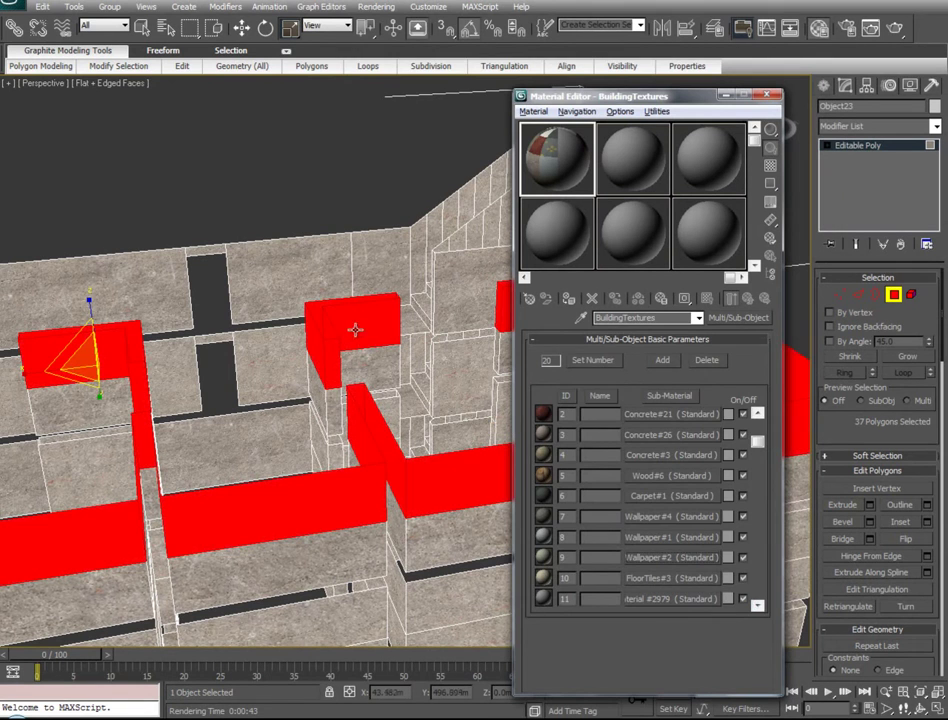
left_click(659, 560)
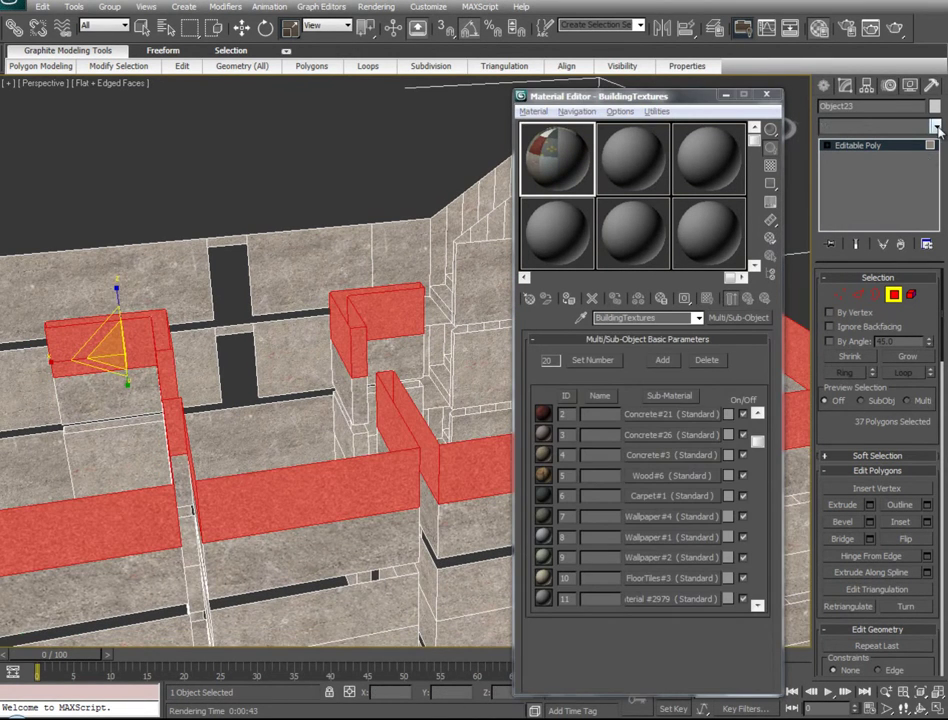
Add a UVW Map modifier to the wallpapered polygons and set its mapping to Box
left_click(935, 126)
scroll(880, 450, "down", 10)
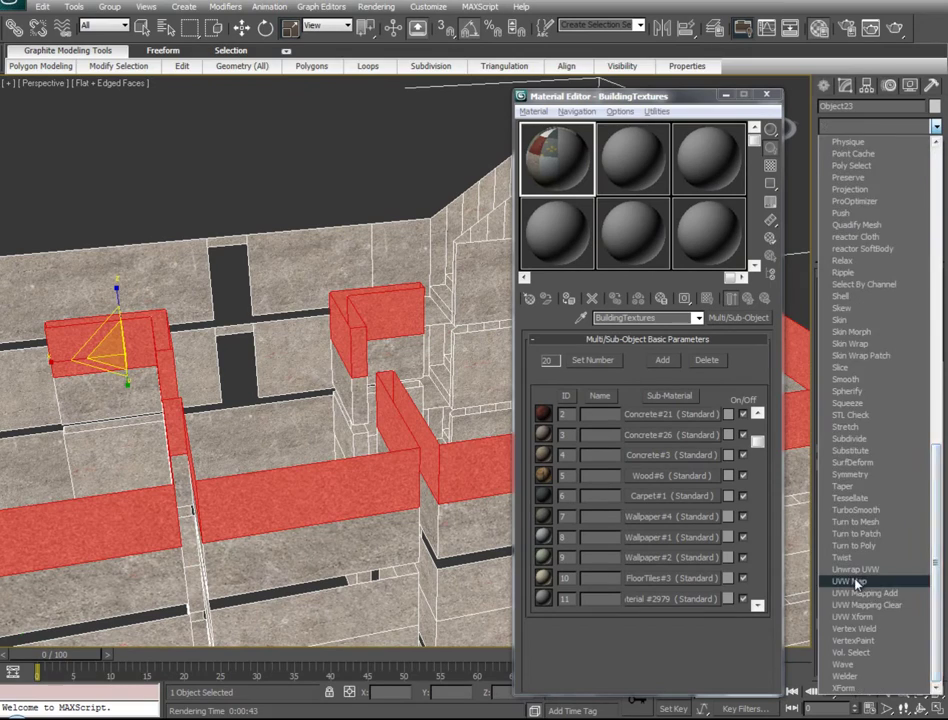
left_click(880, 604)
middle_click_drag(283, 448, 381, 495)
scroll(381, 495, "up", 4)
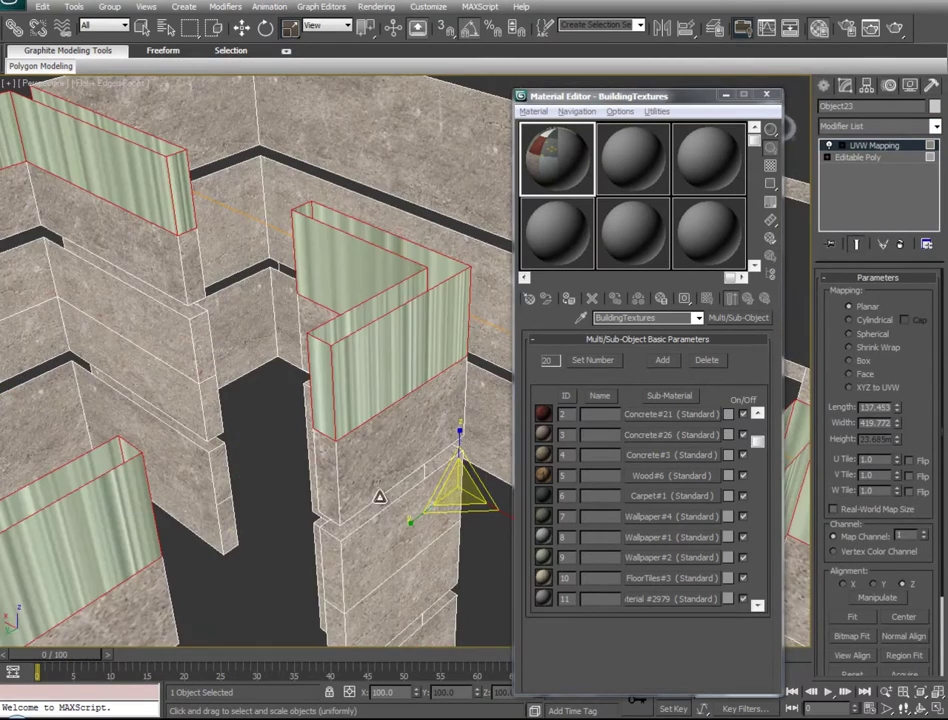
left_click(858, 362)
middle_click_drag(364, 406, 430, 470, "alt")
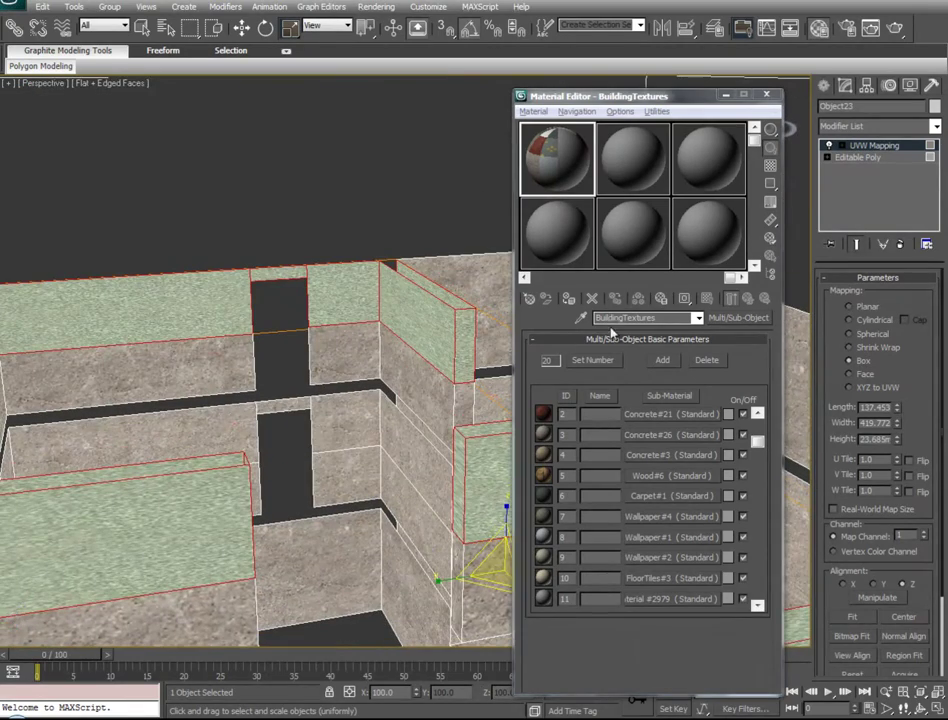
Minimize the Material Editor and uniformly scale down the UVW Mapping gizmo so the wallpaper on the upper walls repeats more finely
left_click(724, 97)
middle_click_drag(248, 377, 341, 383, "alt")
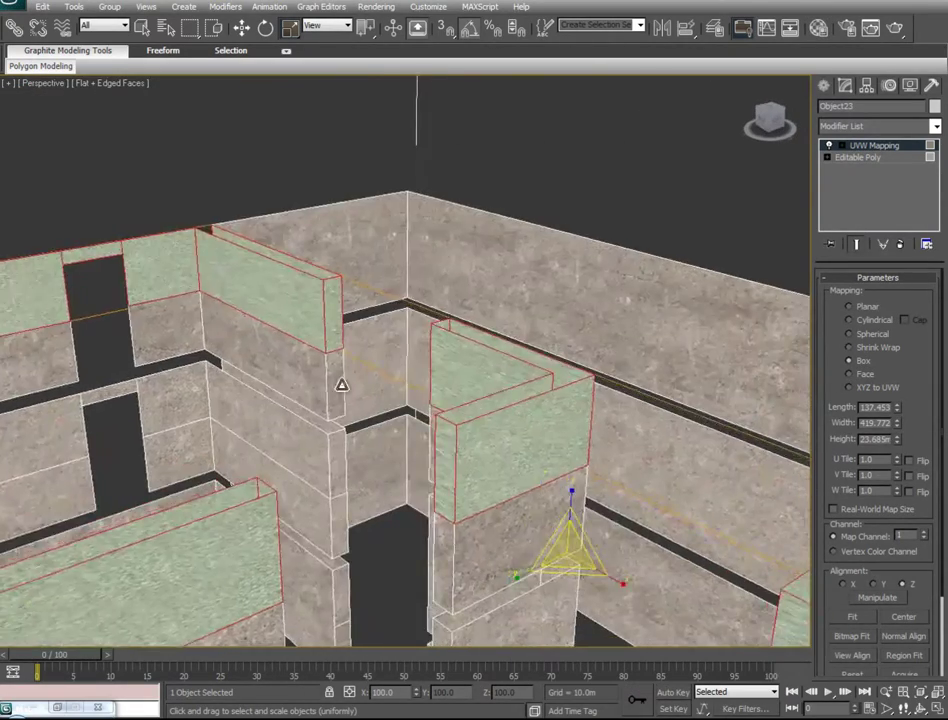
scroll(341, 383, "down", 5)
left_click(865, 147)
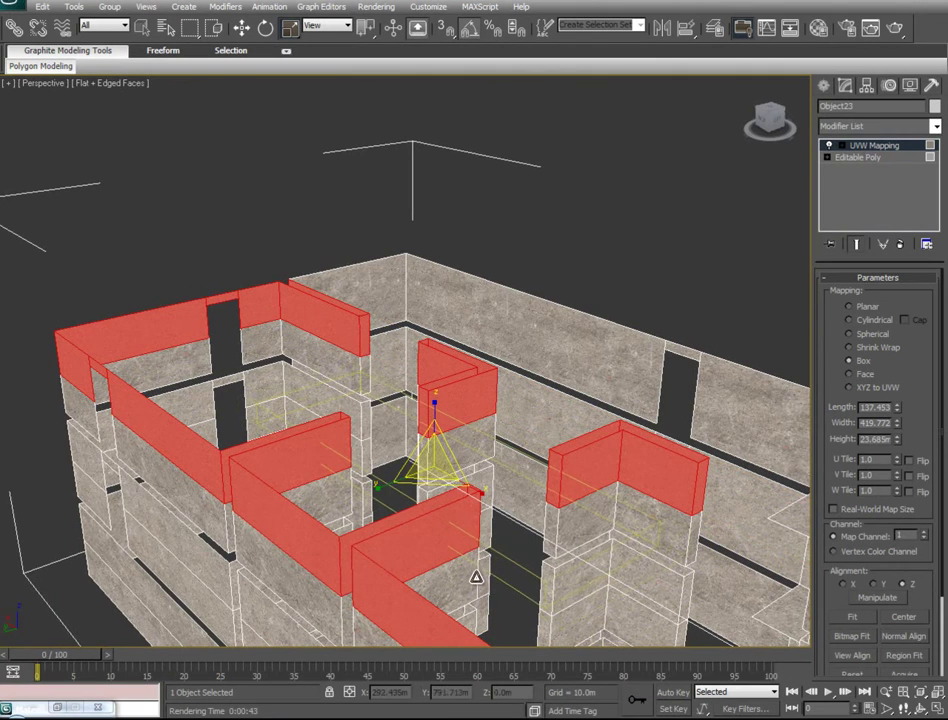
key("w")
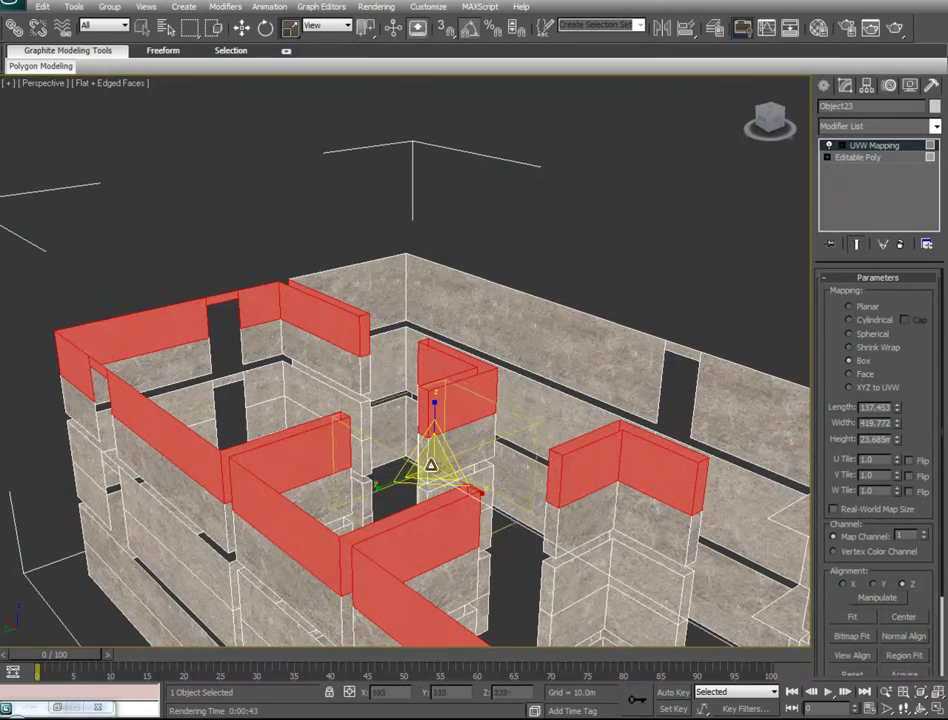
Scale the mapping gizmo down further, to about 24 percent, and collapse the UVW Mapping modifier into the Editable Poly
middle_click_drag(377, 518, 662, 506, "alt")
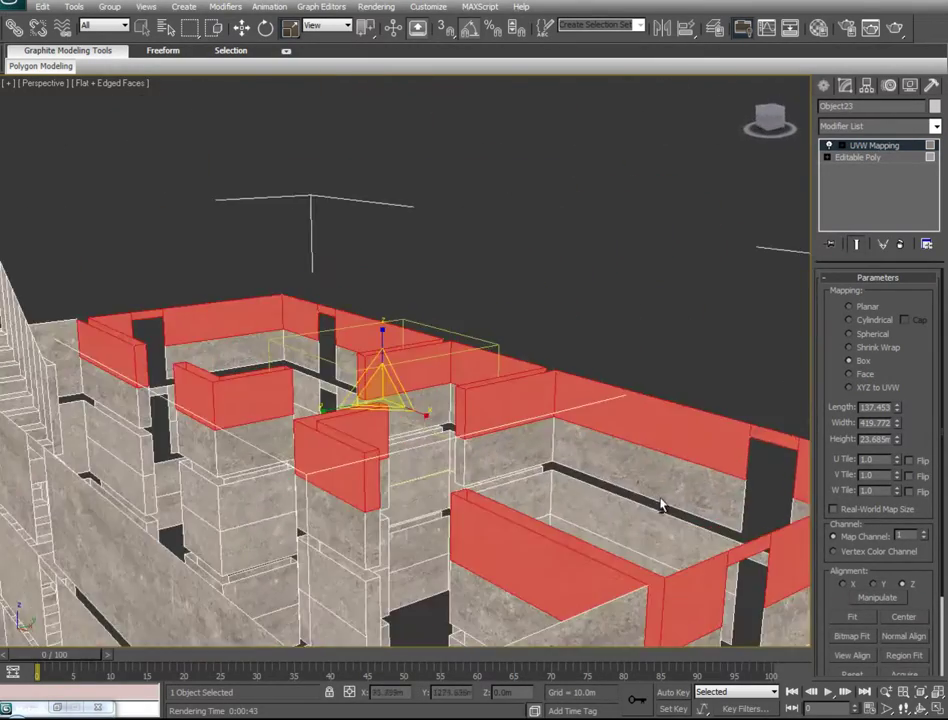
scroll(648, 229, "up", 4)
middle_click_drag(648, 229, 181, 633)
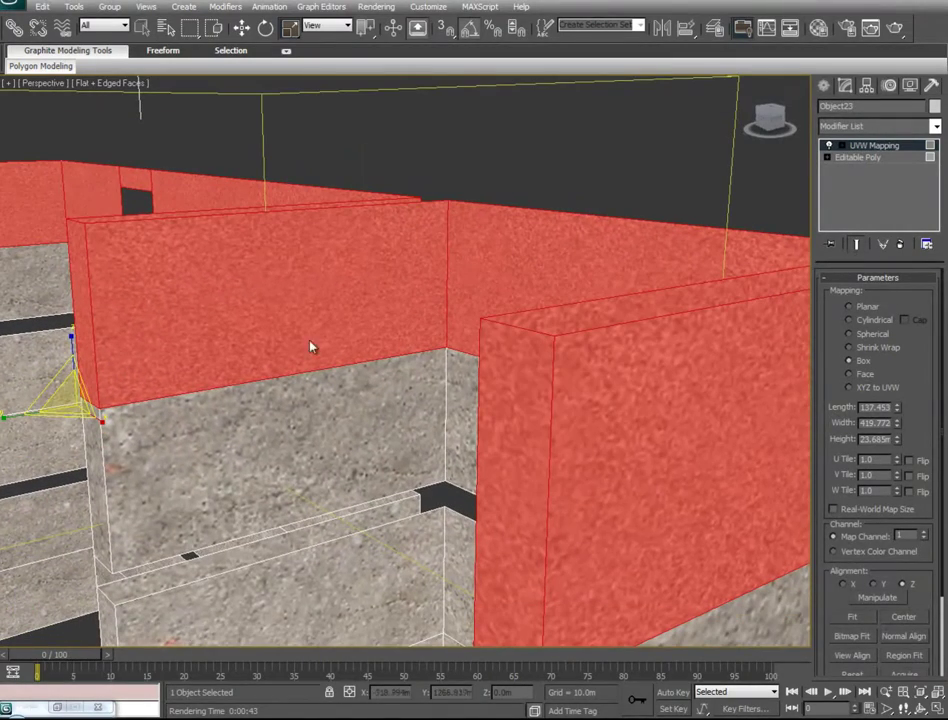
left_click_drag(74, 396, 111, 647)
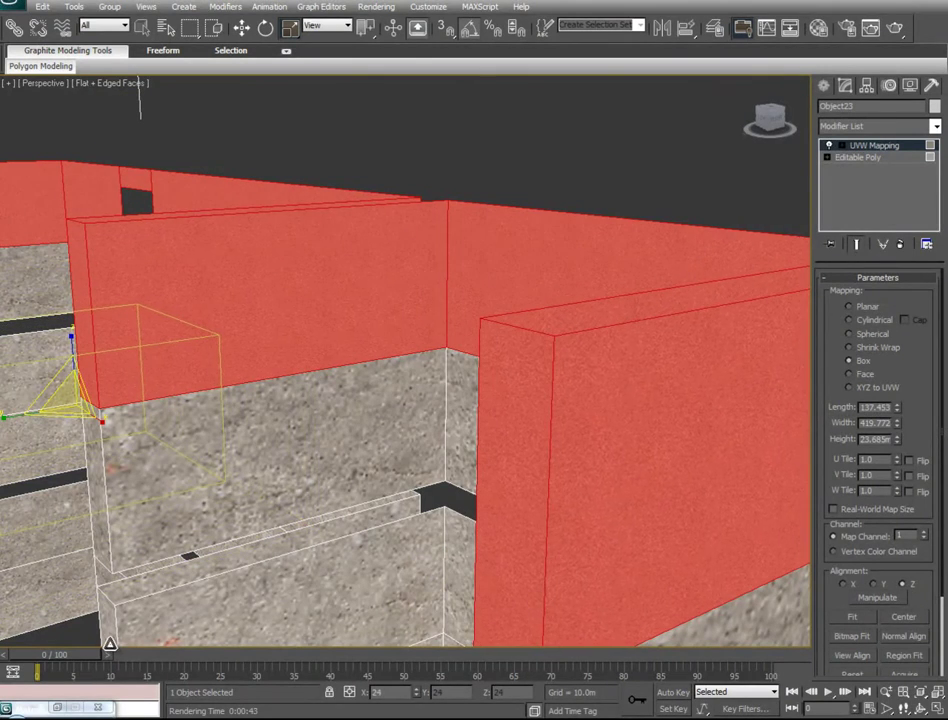
right_click(870, 145)
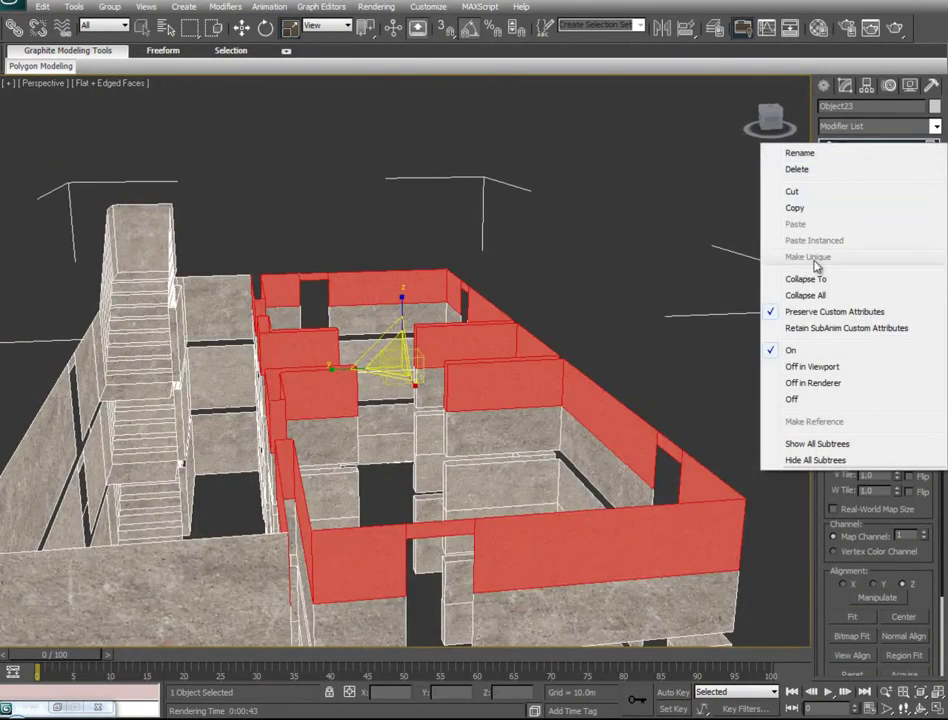
left_click(812, 275)
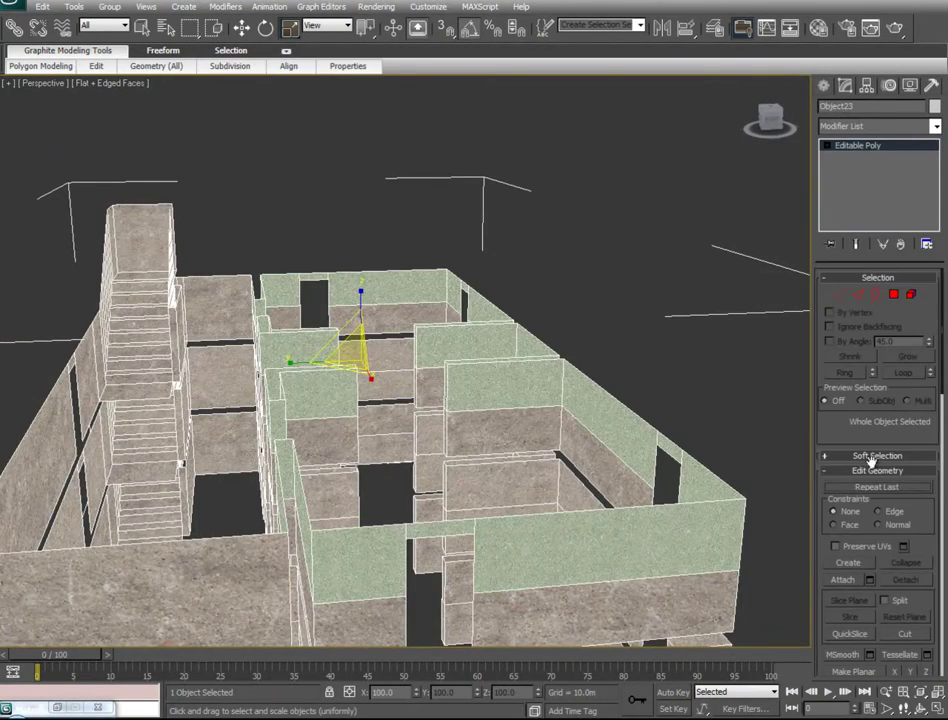
Switch to polygon editing and select the first lower wall polygons beneath the wallpaper on the top floor's outer wall and adjoining partitions
left_click(893, 295)
left_click(575, 433)
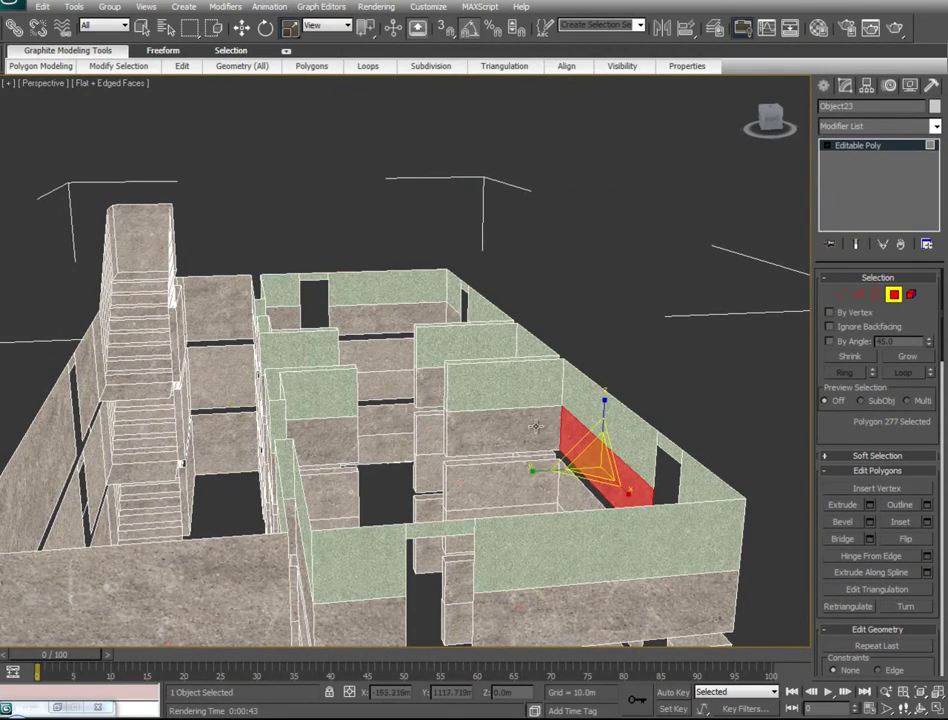
left_click(500, 432, "ctrl")
left_click(432, 378, "ctrl")
middle_click_drag(425, 432, 429, 427, "alt")
left_click(391, 400, "ctrl")
middle_click_drag(318, 376, 321, 377, "alt")
left_click(321, 377, "ctrl")
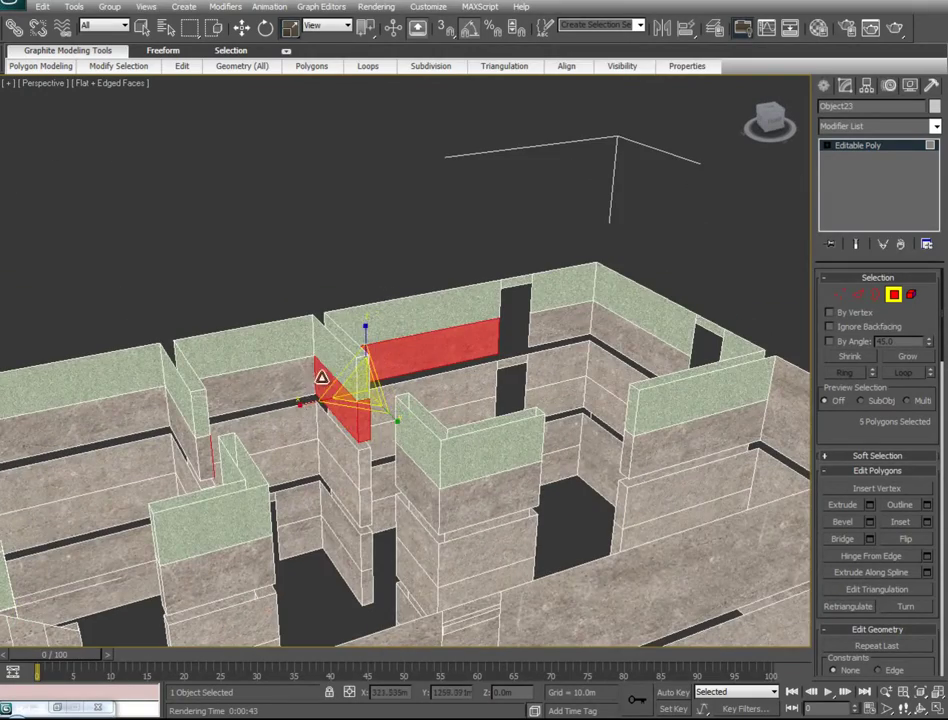
Extend the selection to the lower wall polygons of the middle room and the next partition, including its end face
left_click(302, 378, "ctrl")
middle_click_drag(406, 444, 311, 434, "alt")
left_click(276, 393, "ctrl")
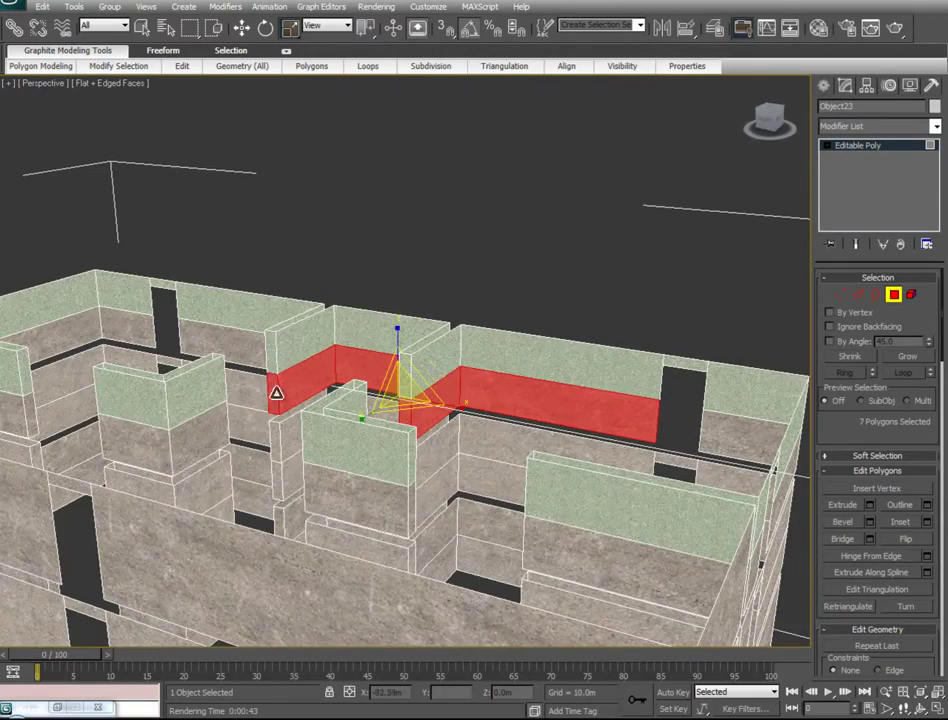
middle_click_drag(252, 450, 432, 432, "alt")
left_click(432, 432, "ctrl")
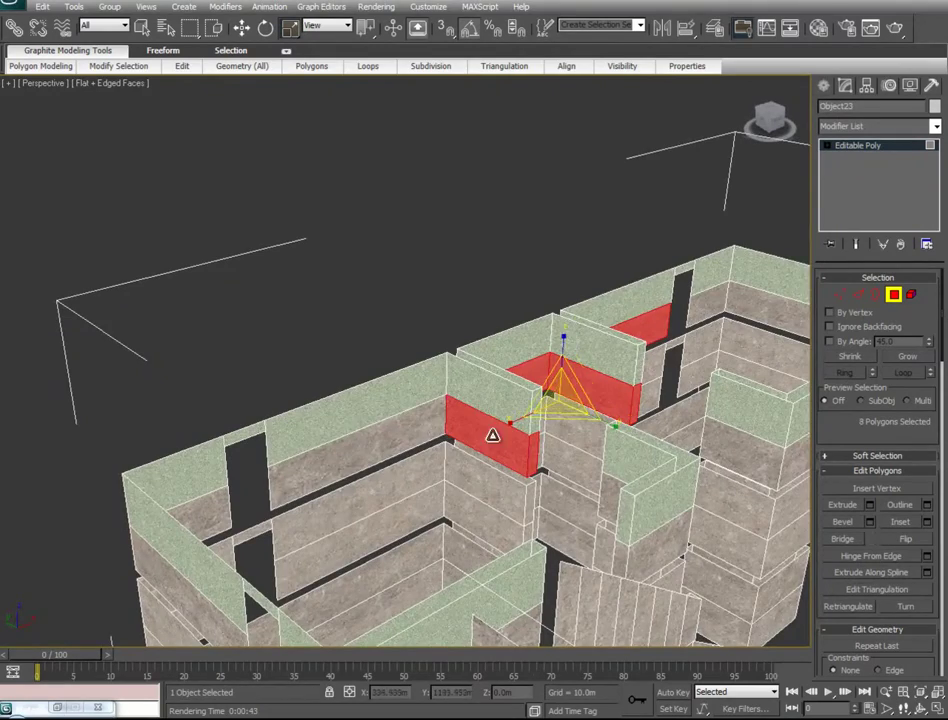
Select the lower band of the top-floor inner walls, assign the Wood#6 sub-material and show its texture in the viewport
left_click(407, 432, "ctrl")
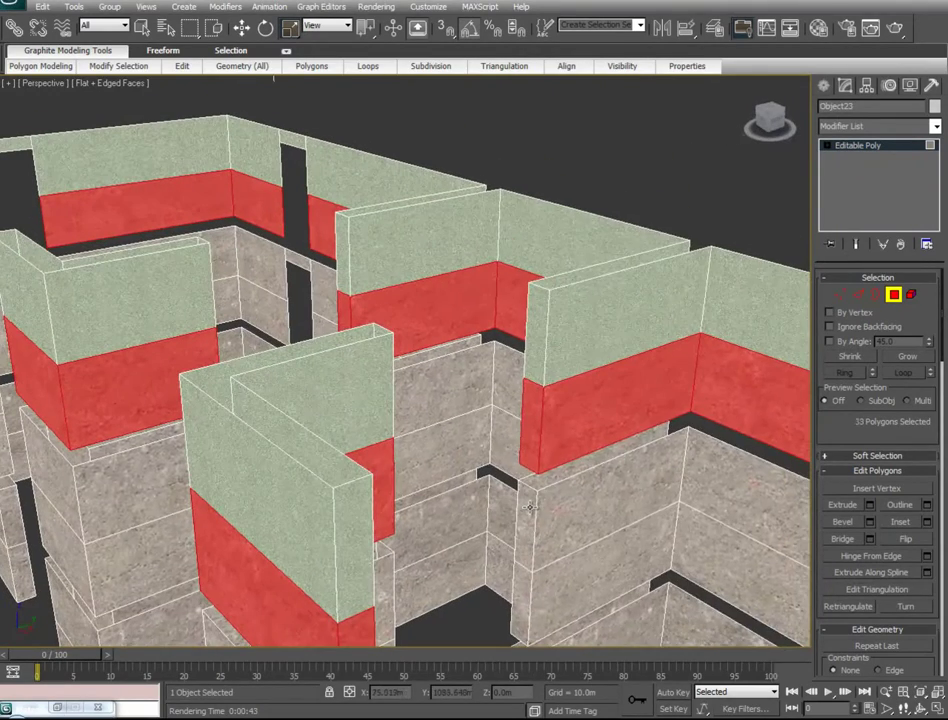
key("m")
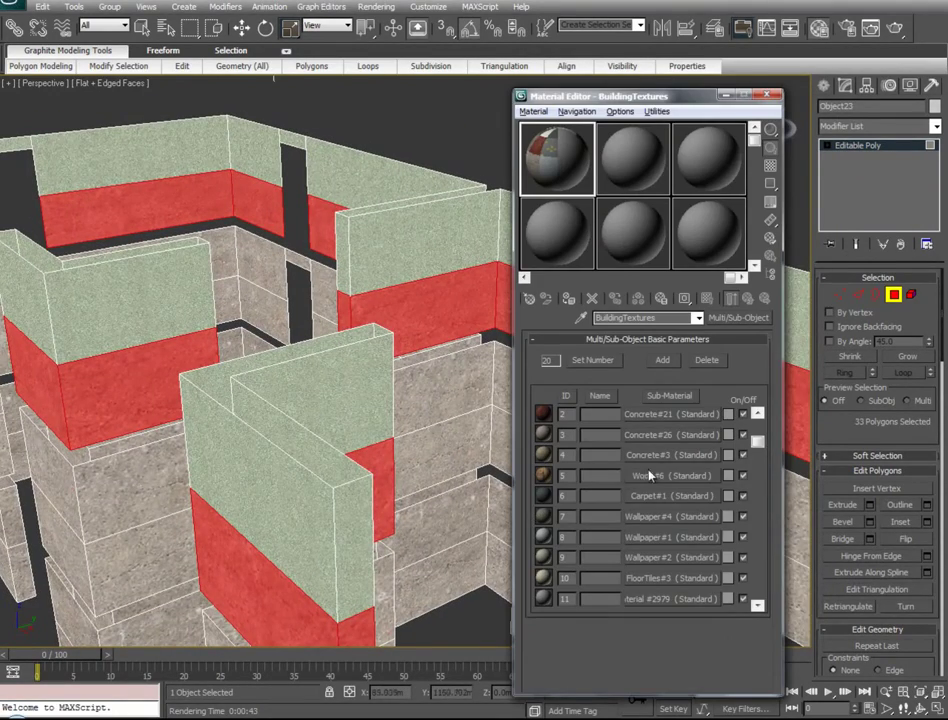
left_click_drag(543, 416, 423, 311)
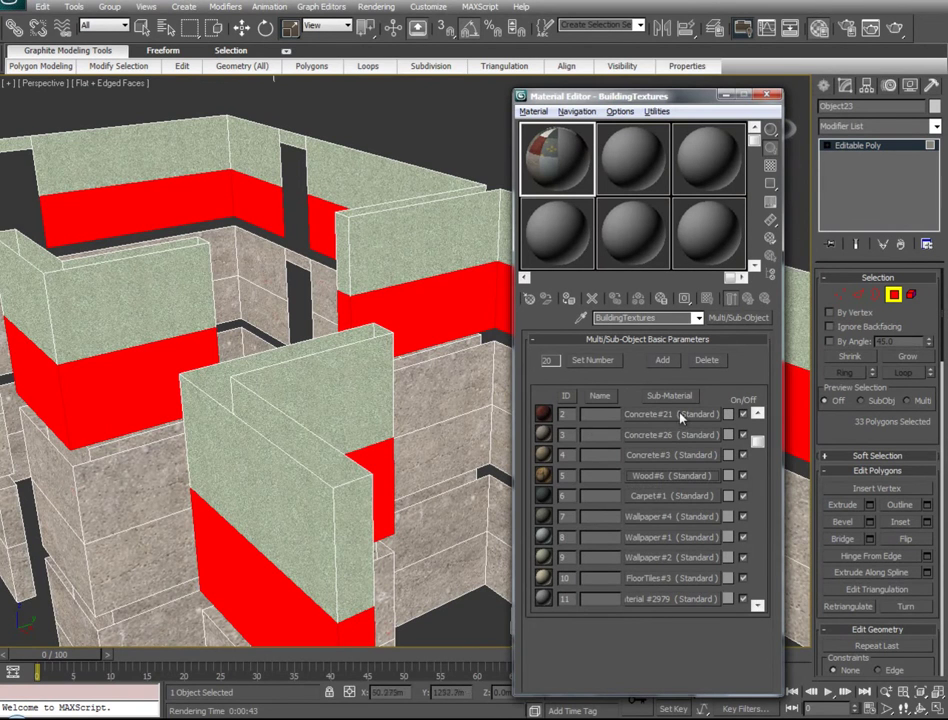
left_click(662, 476)
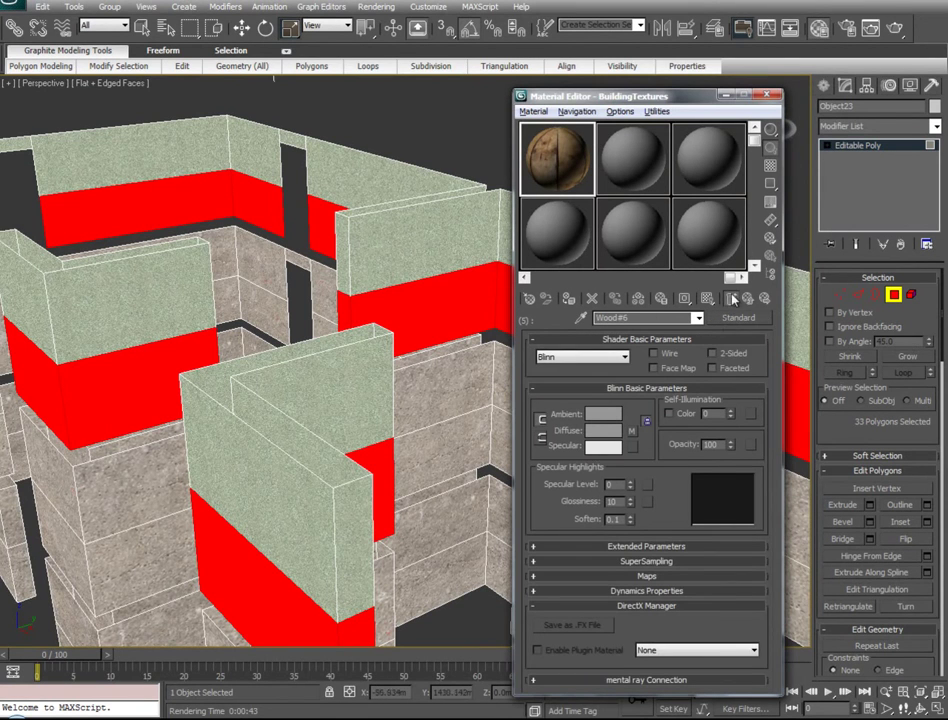
middle_click_drag(383, 395, 316, 449)
Add a UVW Mapping modifier to the selected wall polygons and set its mapping to Box
left_click(936, 126)
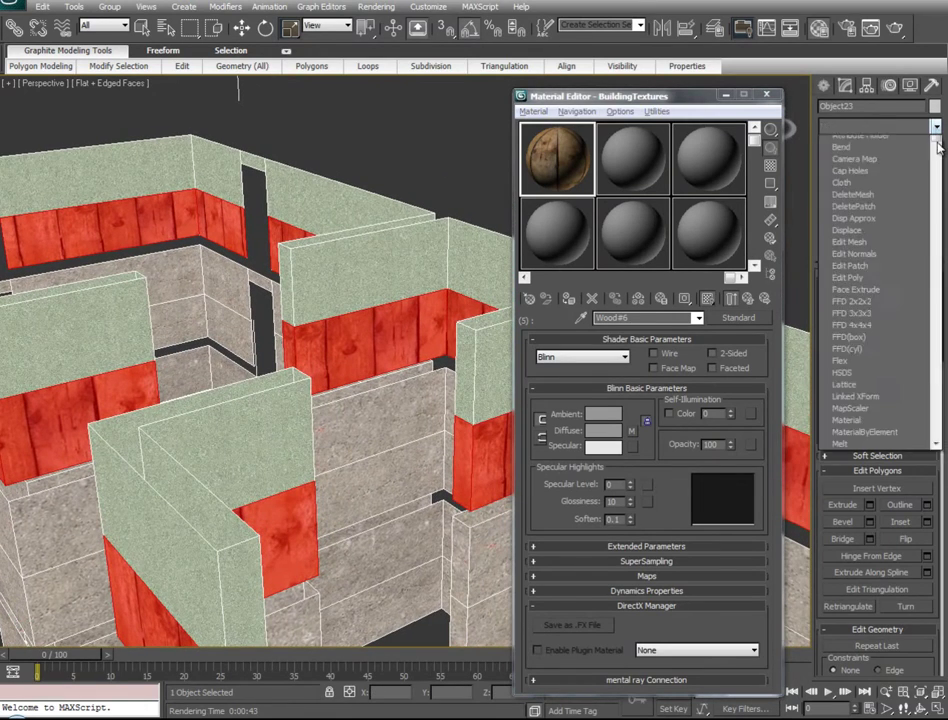
scroll(870, 500, "down", 15)
left_click(868, 582)
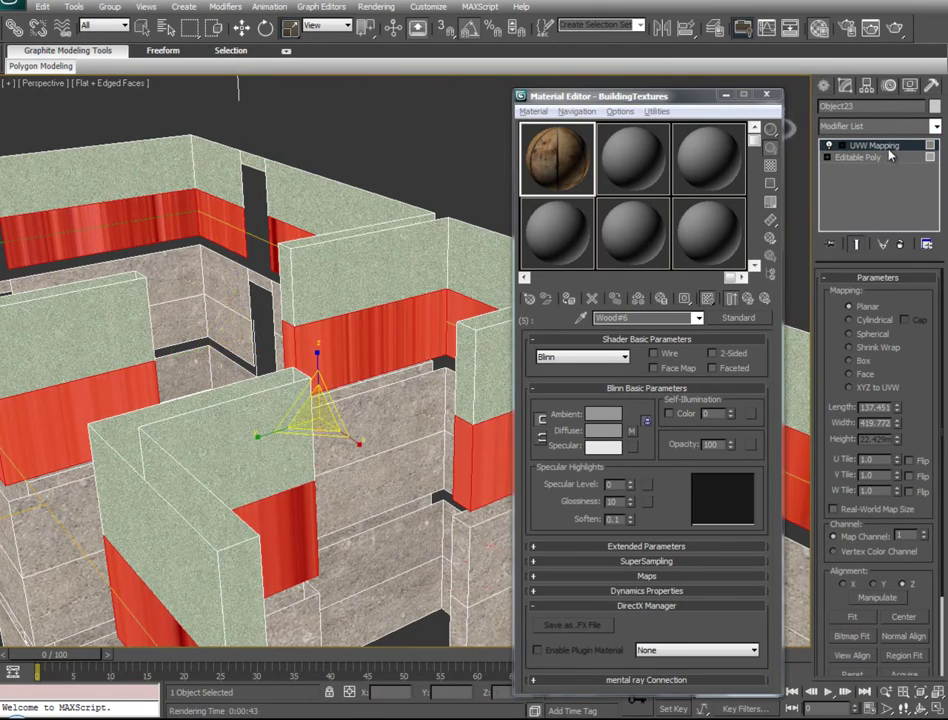
left_click(727, 95)
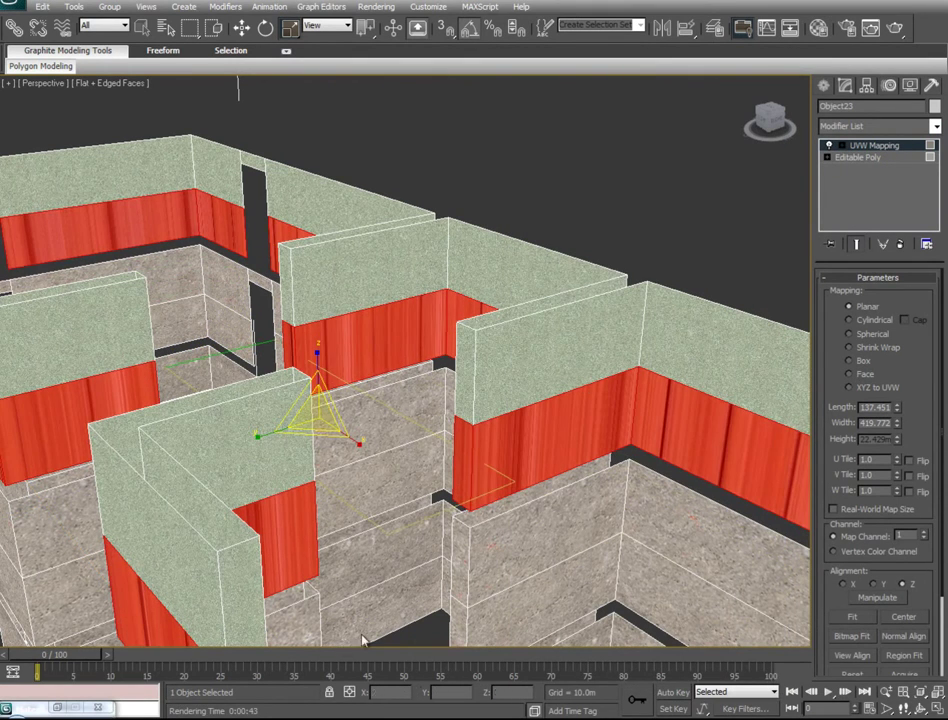
left_click(862, 363)
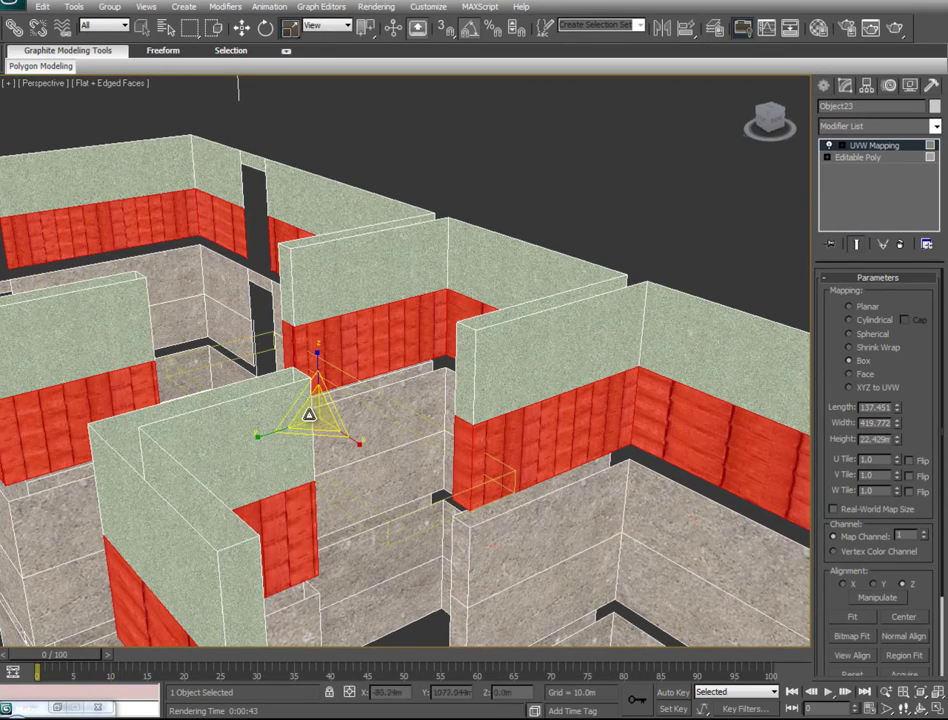
Scale the box mapping gizmo along its Z, X and Y axes so the planks span the wall band at an even width
left_click_drag(313, 370, 318, 95)
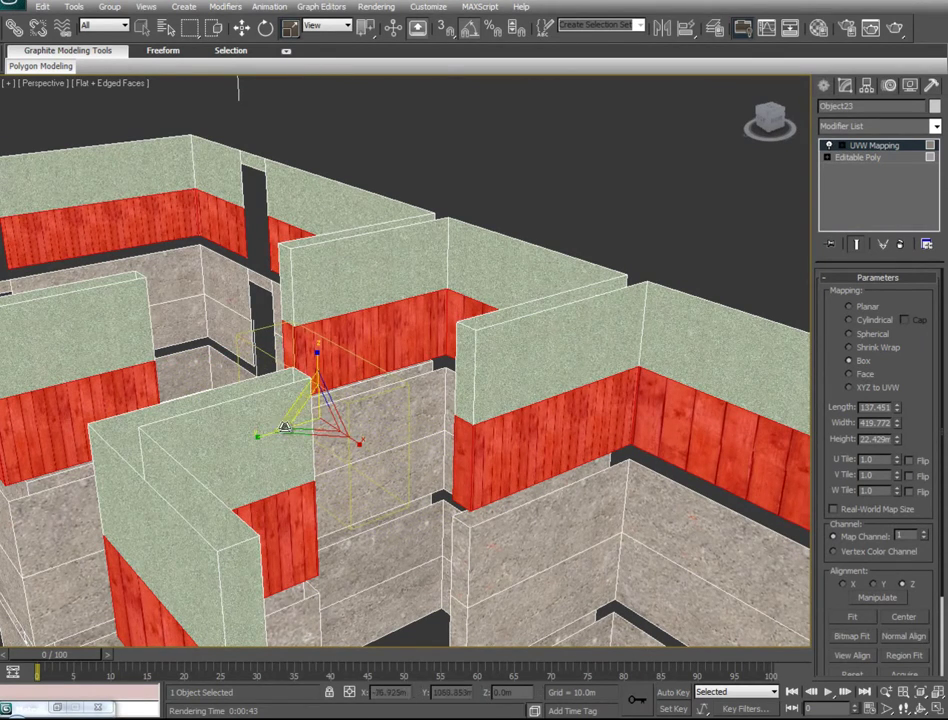
left_click_drag(349, 433, 307, 339)
middle_click_drag(363, 514, 285, 592, "alt")
left_click_drag(271, 432, 290, 398)
middle_click_drag(290, 398, 705, 606, "alt")
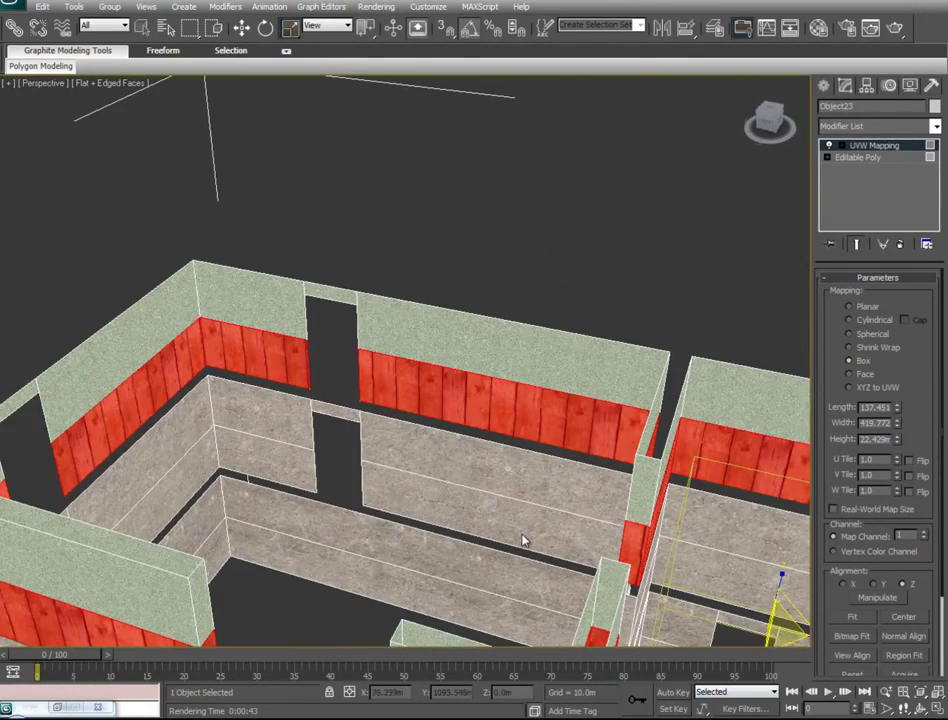
Move the mapping gizmo slightly along Y and X to align the wood planks with the wall corners and doorways
middle_click_drag(520, 537, 480, 511)
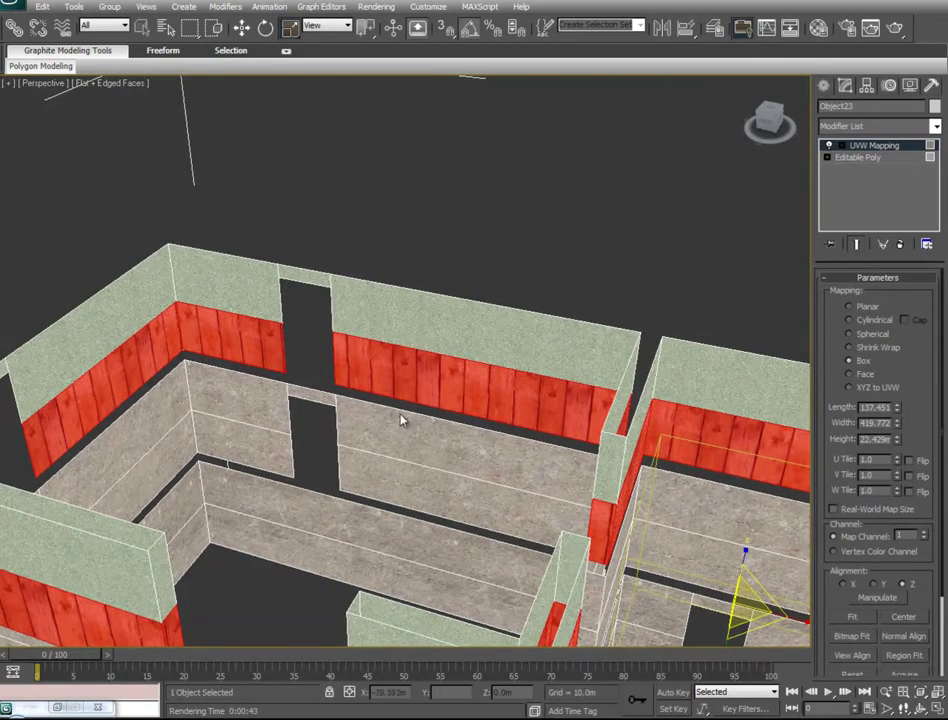
middle_click_drag(766, 512, 138, 367)
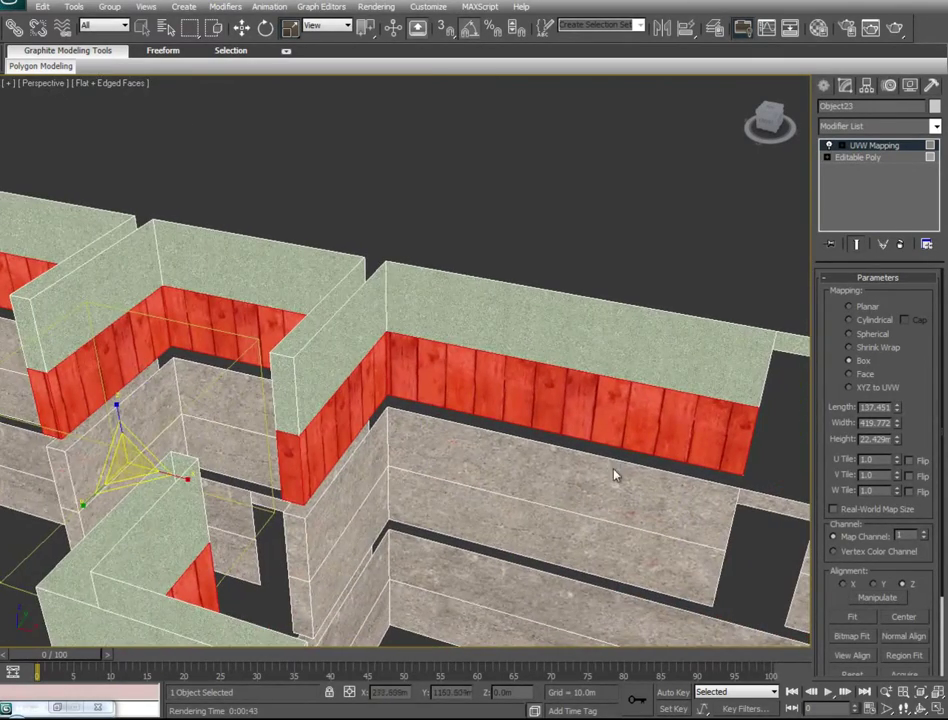
middle_click_drag(615, 476, 404, 451)
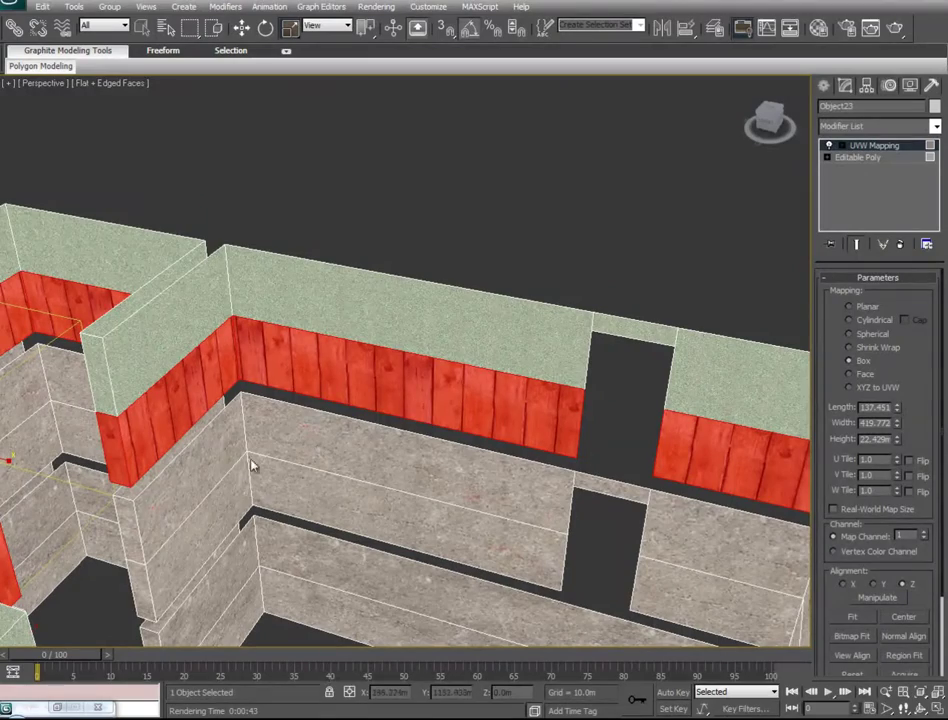
scroll(167, 460, "down", 10)
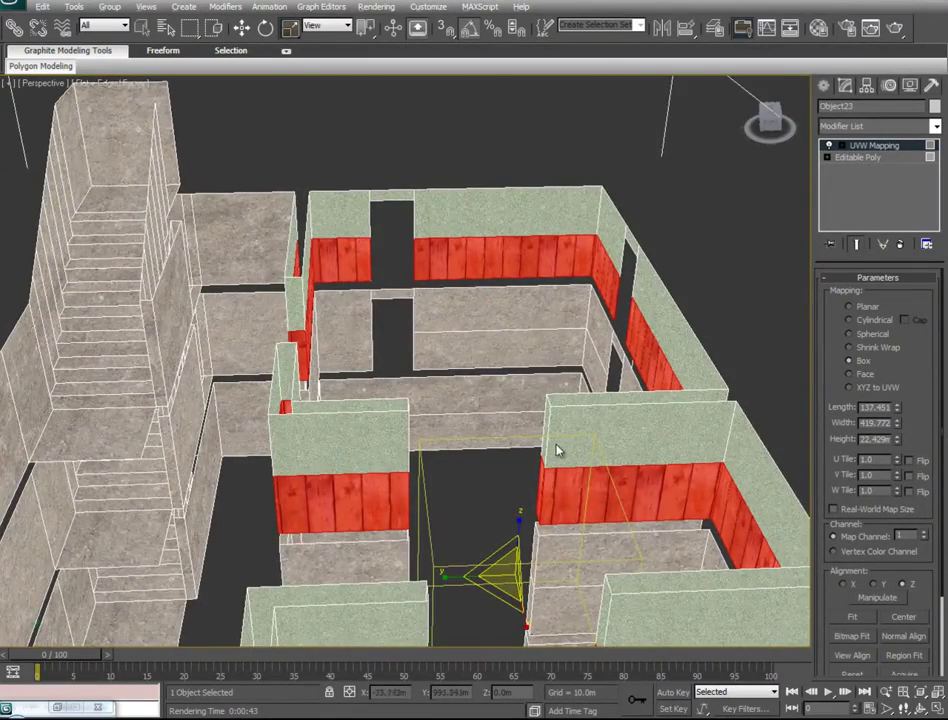
middle_click_drag(557, 451, 296, 461, "alt")
middle_click_drag(260, 233, 554, 185, "alt")
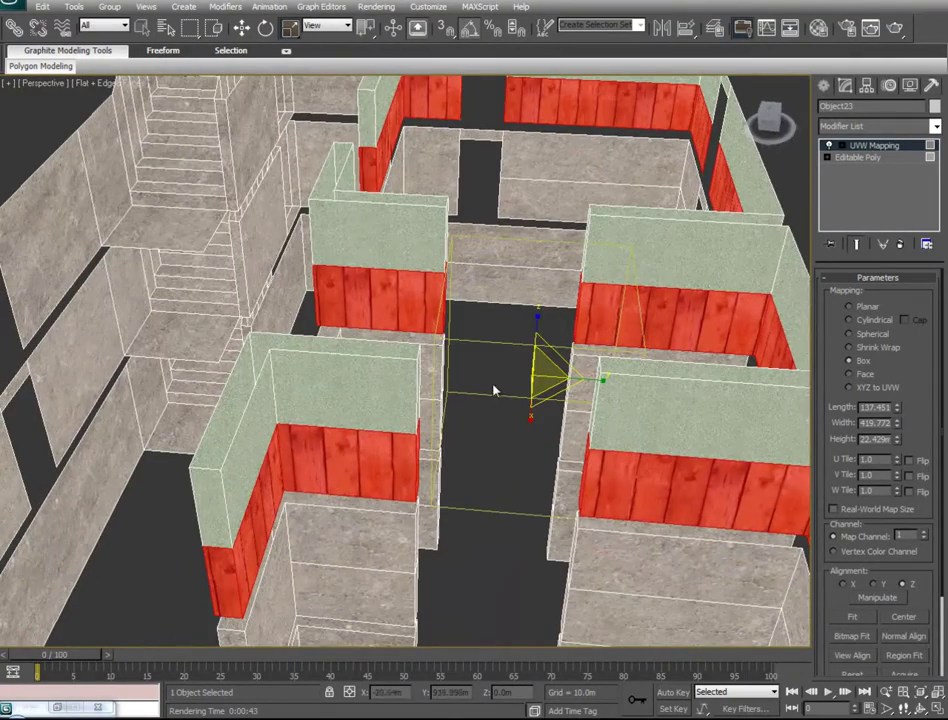
right_click(600, 388)
left_click(612, 409)
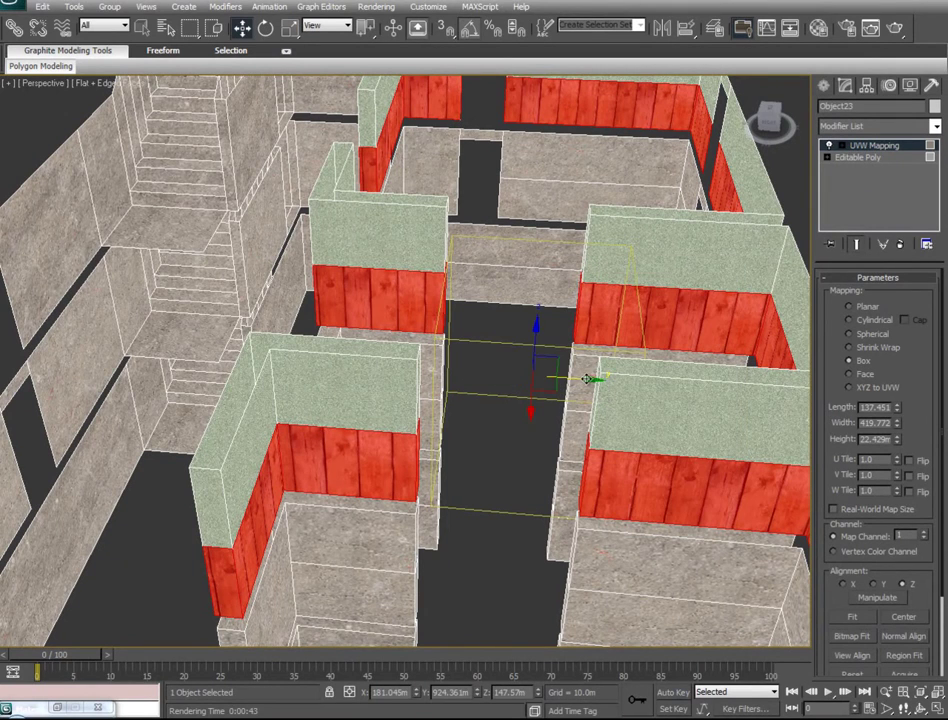
left_click_drag(583, 380, 580, 382)
middle_click_drag(402, 523, 27, 524, "alt")
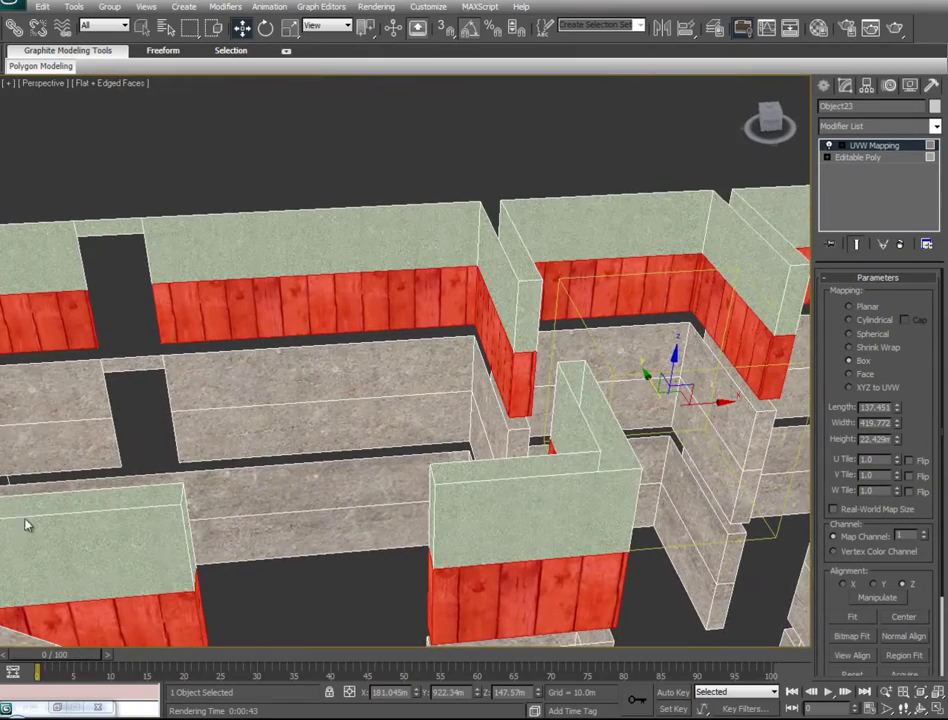
left_click_drag(713, 403, 719, 404)
Collapse the UVW Mapping modifier into the Editable Poly
middle_click_drag(537, 440, 661, 430, "alt")
right_click(893, 150)
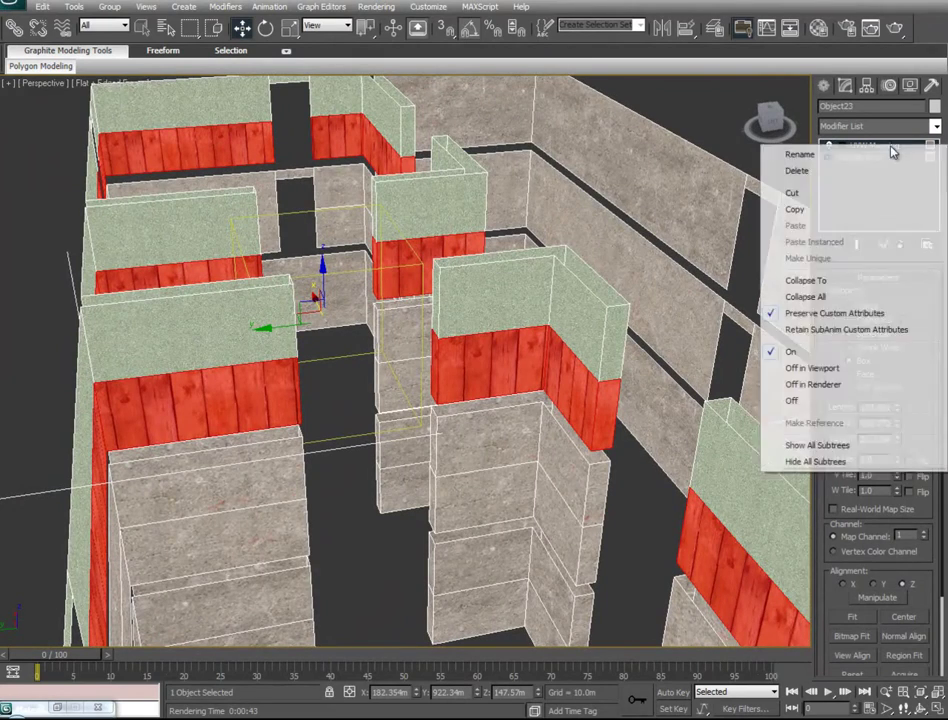
left_click(814, 283)
Examine the wood panelling and wallpaper bands on the inner walls of all floors
middle_click_drag(184, 355, 110, 455, "alt")
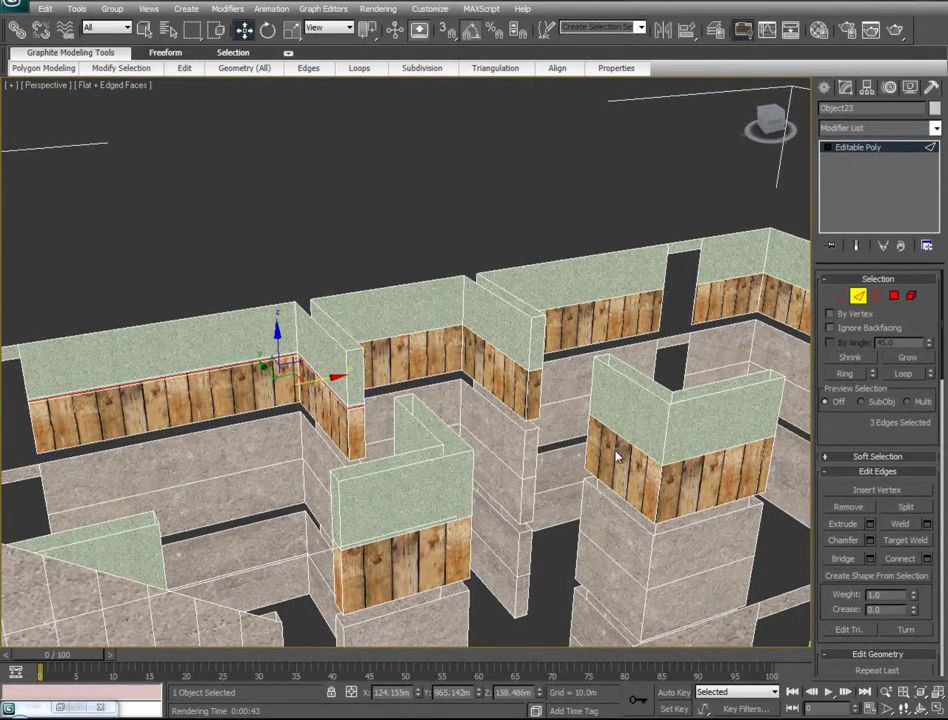
middle_click_drag(616, 453, 604, 451)
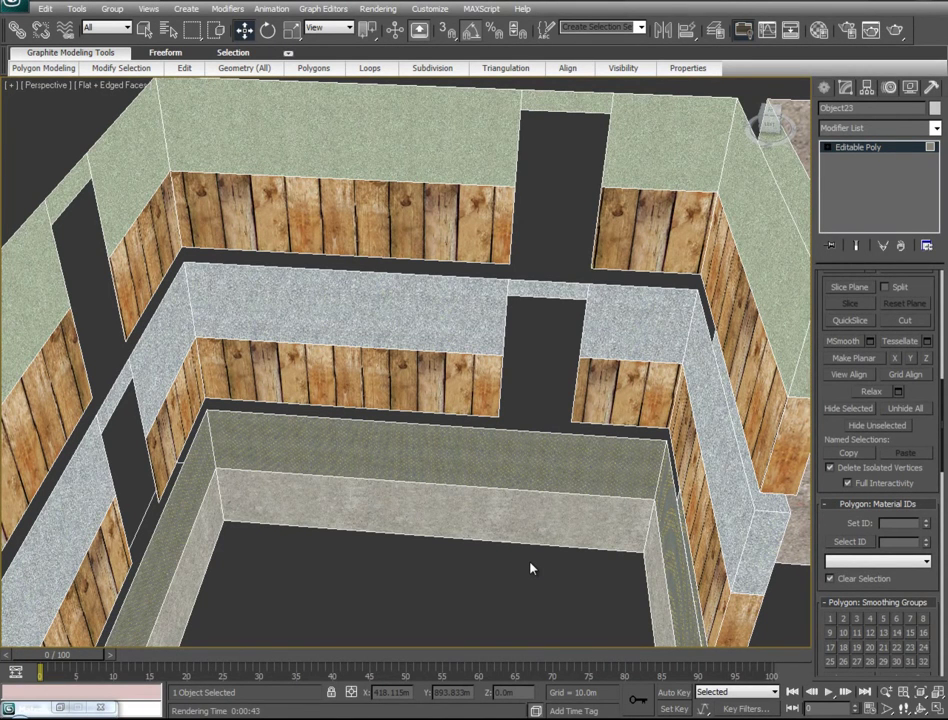
middle_click_drag(530, 568, 586, 146, "alt")
middle_click_drag(352, 477, 425, 142, "alt")
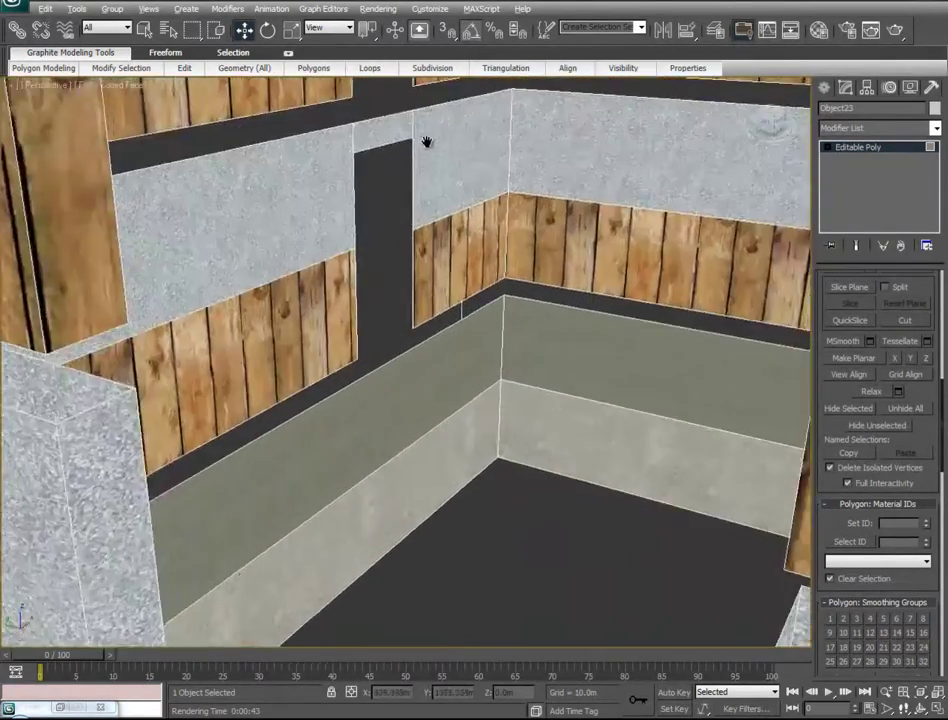
scroll(425, 142, "up", 3)
scroll(430, 130, "down", 1)
middle_click_drag(440, 100, 377, 252)
scroll(446, 320, "down", 5)
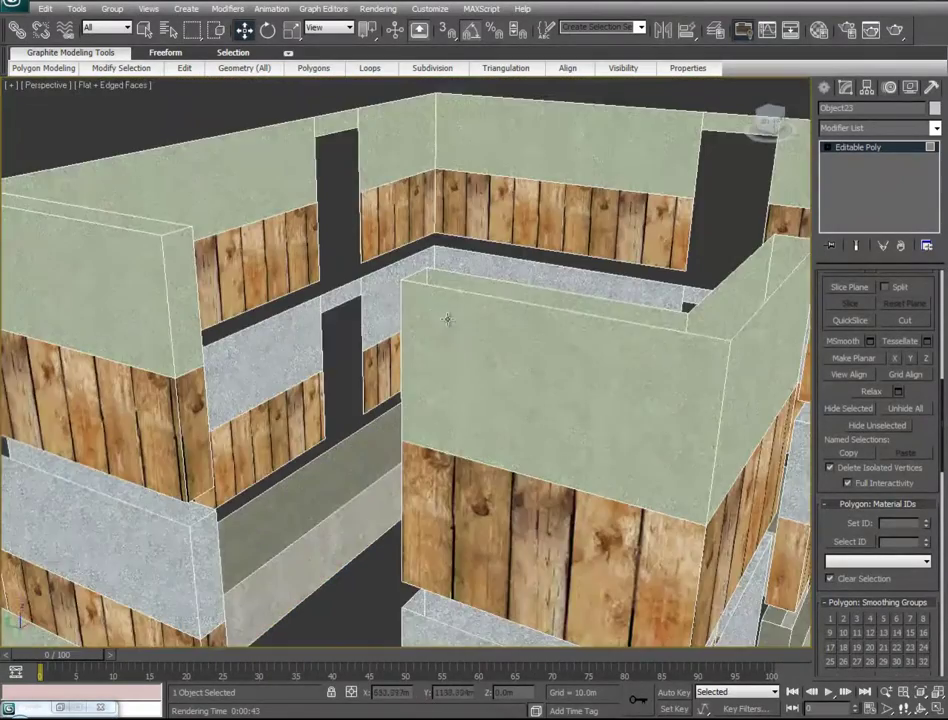
middle_click_drag(434, 389, 256, 350, "alt")
scroll(535, 396, "up", 2)
scroll(530, 399, "down", 1)
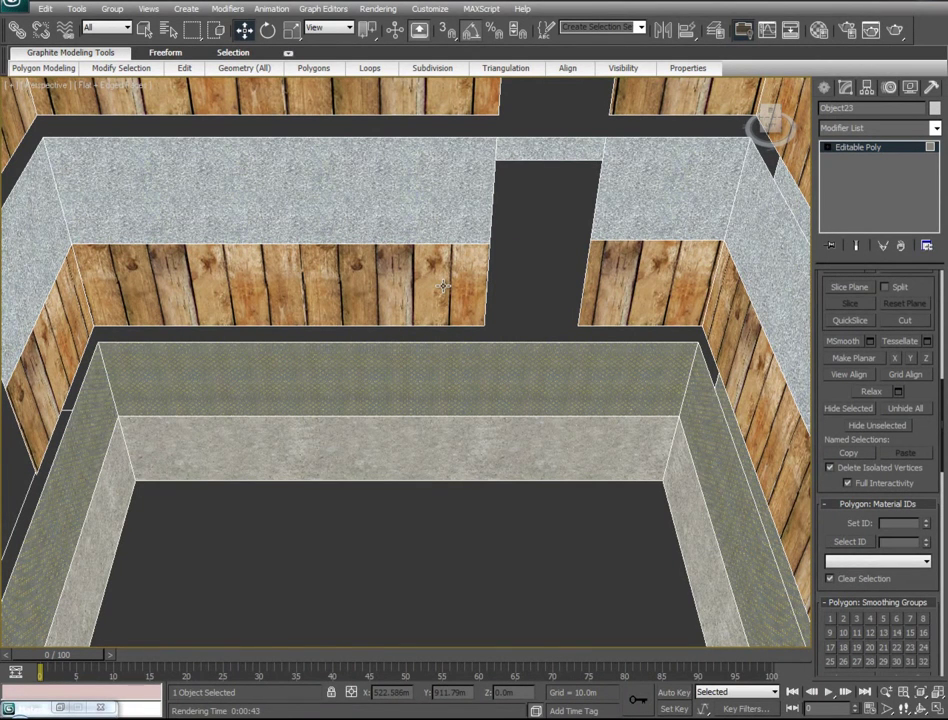
Select all wood-panelled wall polygons by their material ID 8
left_click(443, 287)
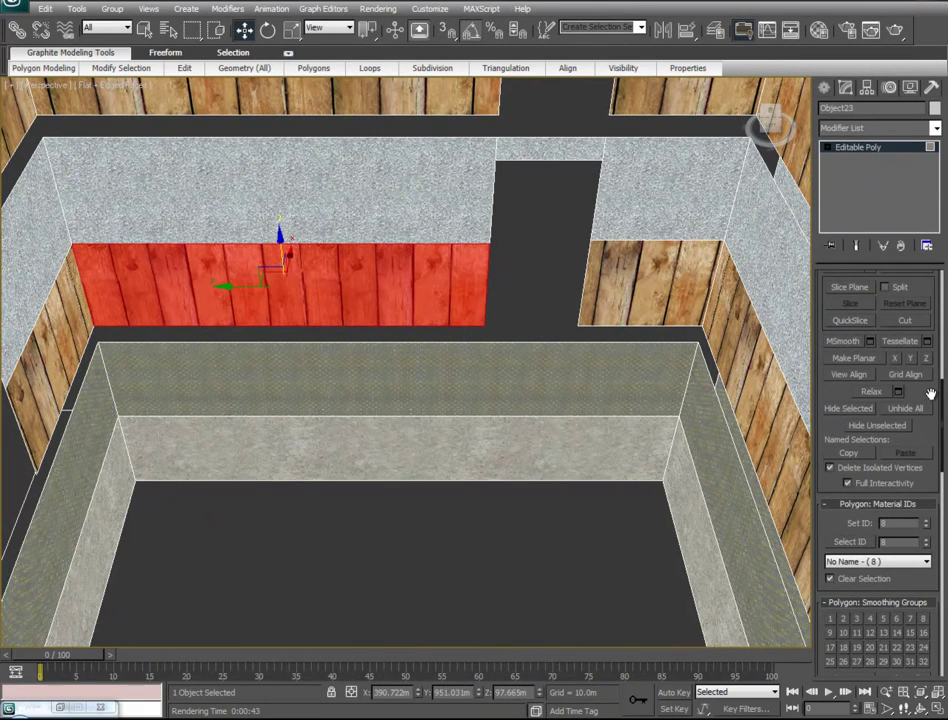
scroll(929, 396, "up", 10)
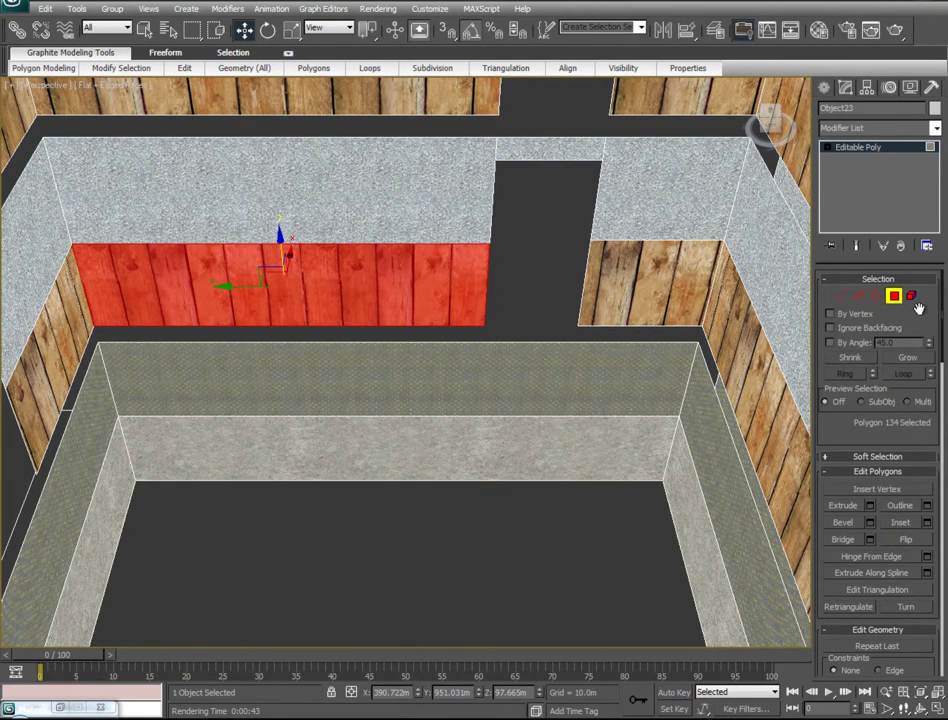
scroll(937, 498, "down", 10)
scroll(937, 498, "down", 3)
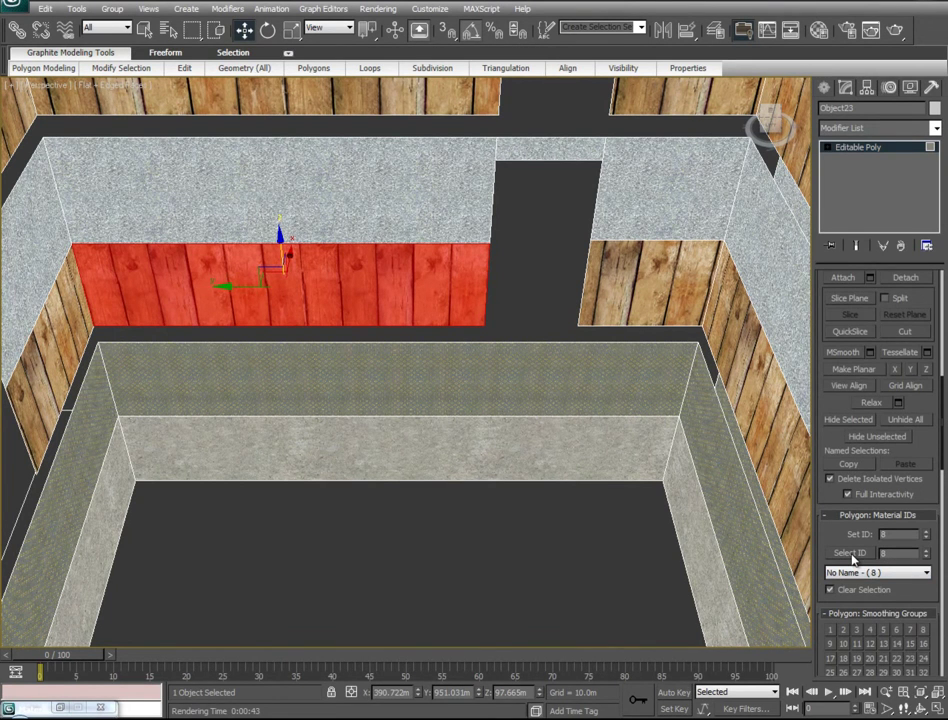
left_click(852, 558)
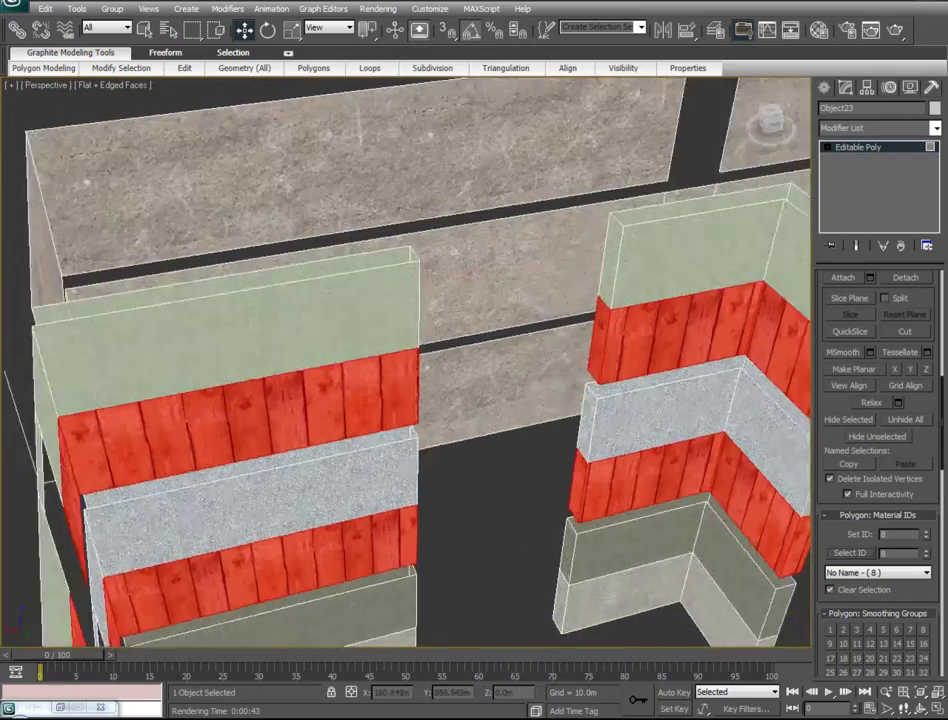
Assign the Concrete#6 sub-material to the selected wood-panelled polygons and clear the selection
middle_click_drag(500, 590, 617, 607, "alt")
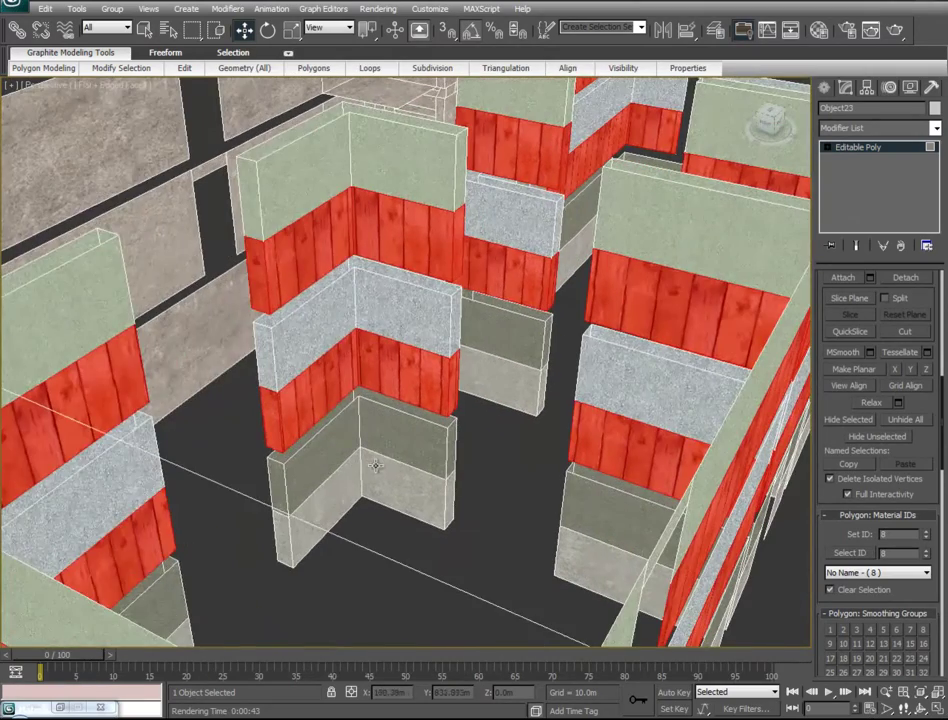
key("m")
left_click_drag(191, 95, 108, 101)
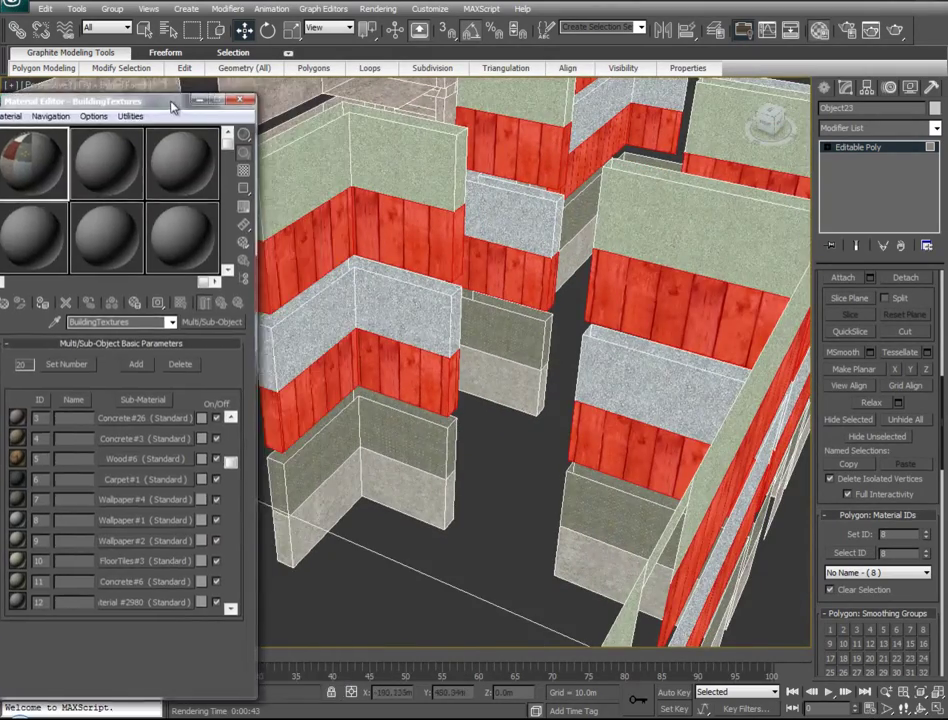
left_click_drag(140, 591, 360, 485)
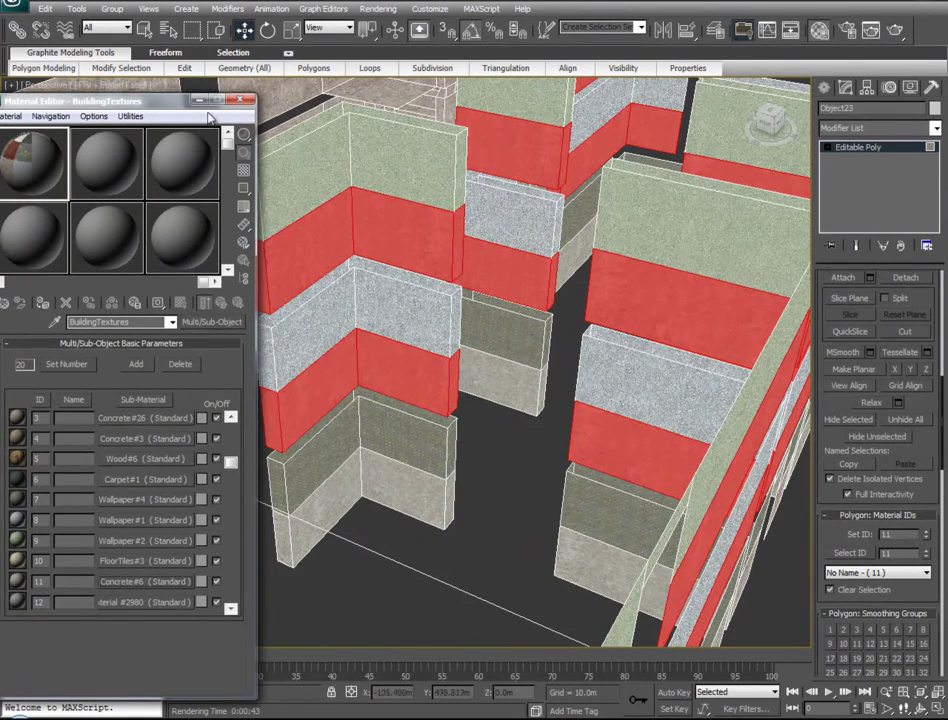
left_click(201, 101)
left_click(472, 538)
Select all middle-floor upper wall polygons by material ID 9 and assign them the diamond-patterned wallpaper used on the lowest floor
middle_click_drag(341, 449, 325, 270, "alt")
middle_click_drag(326, 519, 404, 521, "alt")
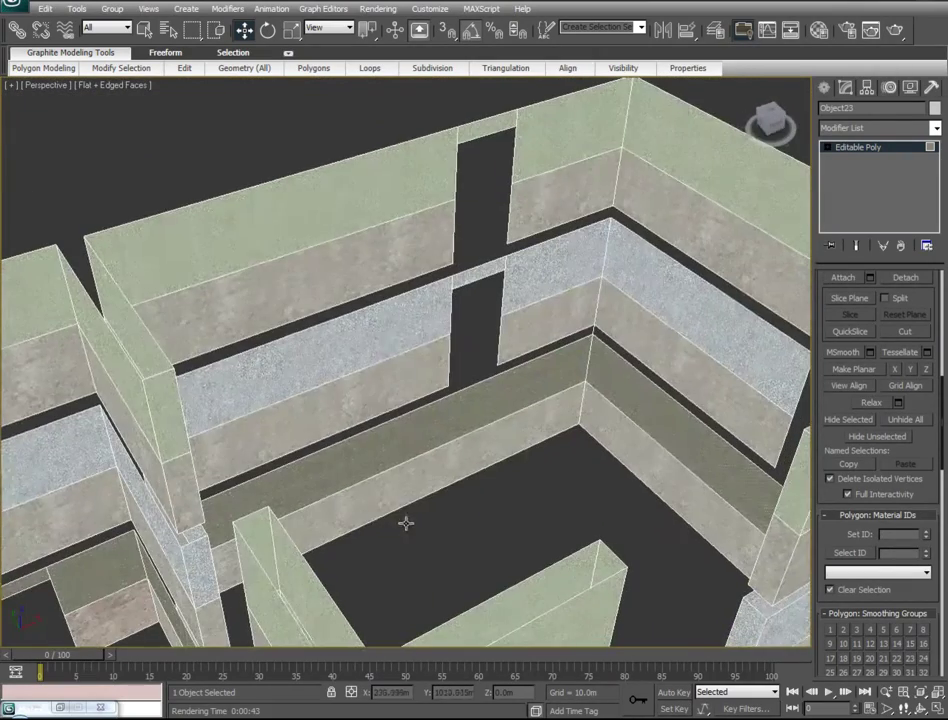
left_click(387, 337)
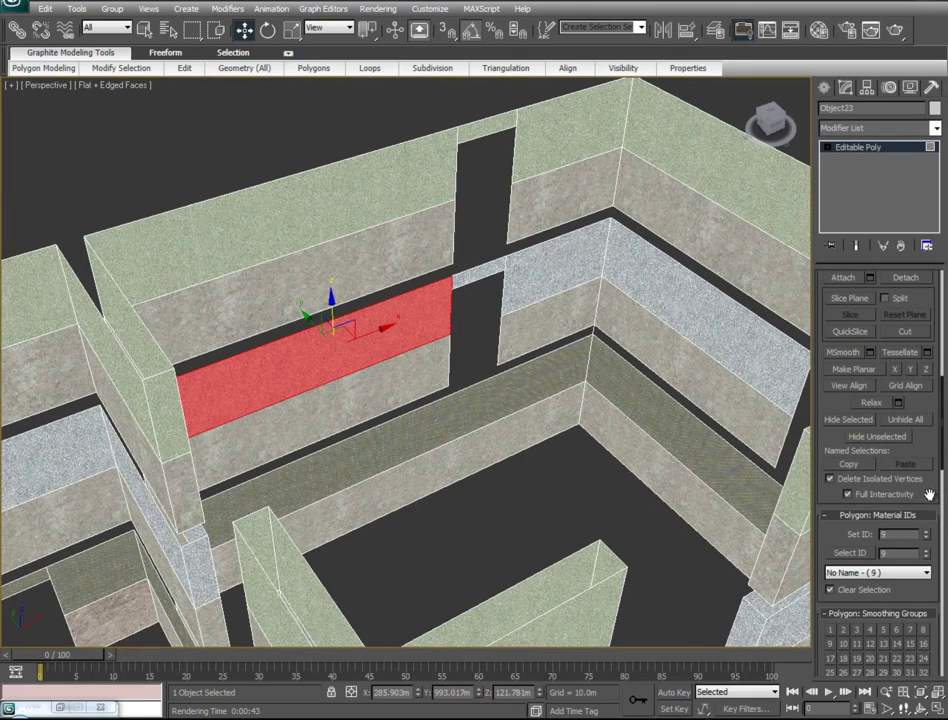
left_click(849, 552)
middle_click_drag(609, 472, 192, 645, "alt")
key("m")
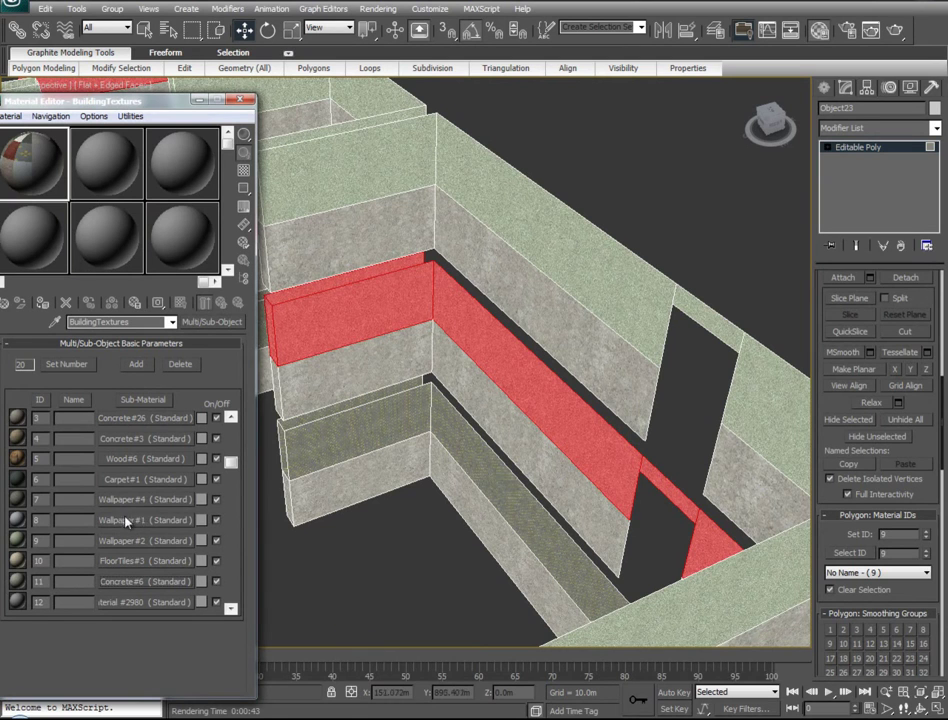
left_click_drag(333, 305, 333, 305)
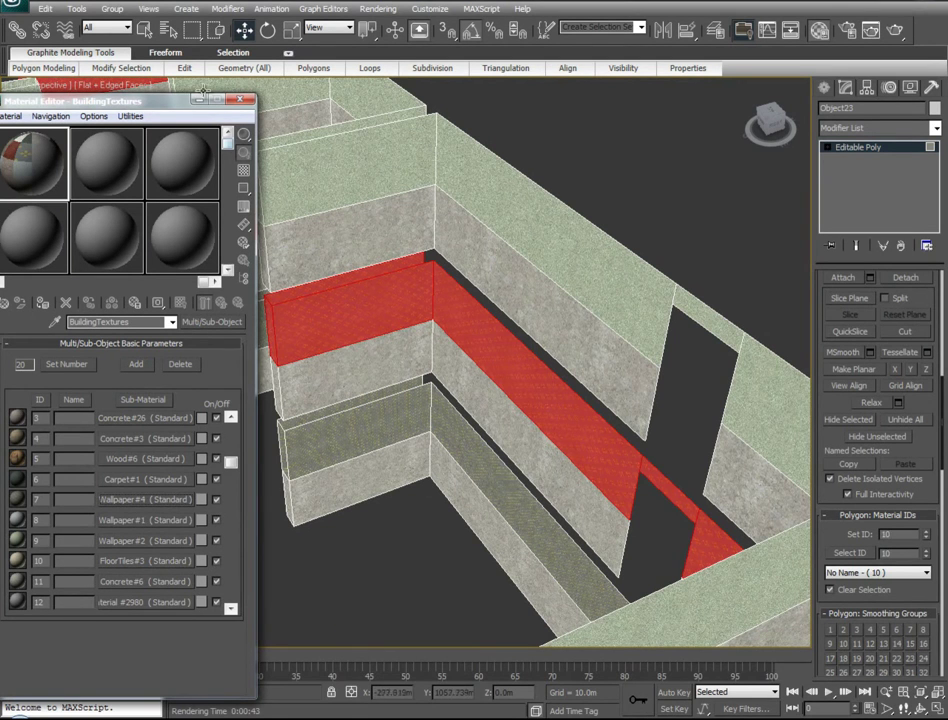
Select all top-floor upper wall polygons by material ID 7, assign them the FloorTiles#3 sub-material with ID 10, and clear the selection
left_click(519, 195)
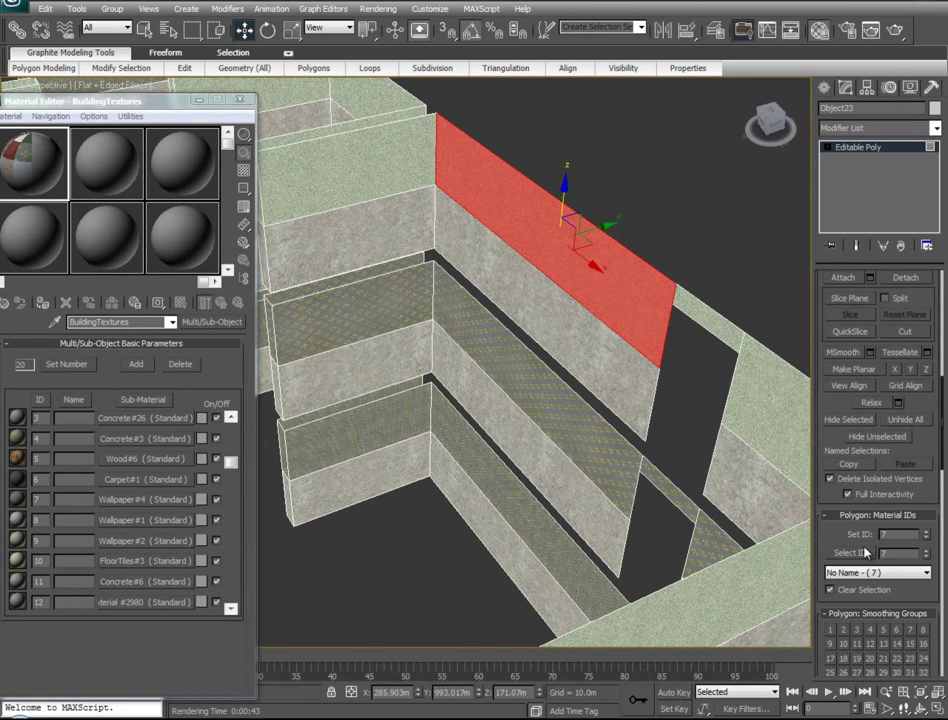
left_click(848, 553)
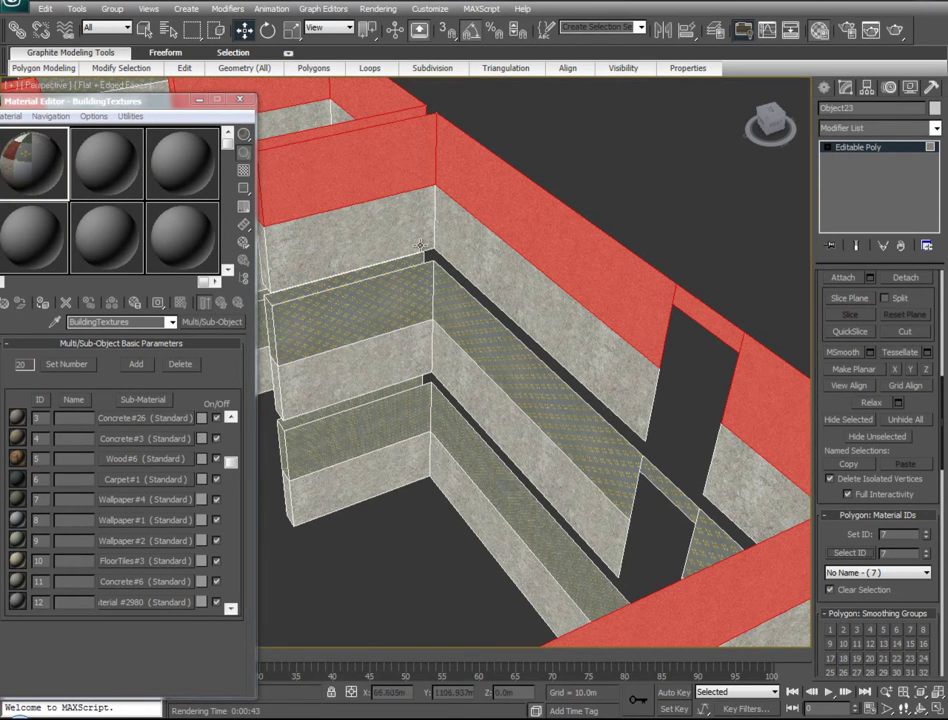
middle_click_drag(326, 277, 589, 443)
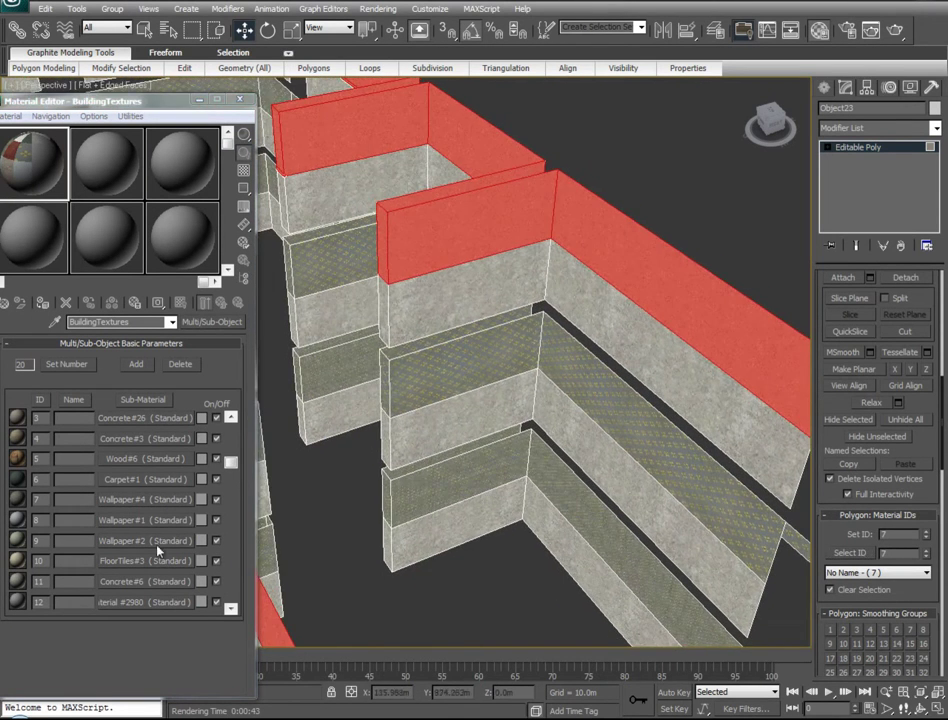
left_click_drag(133, 502, 562, 212)
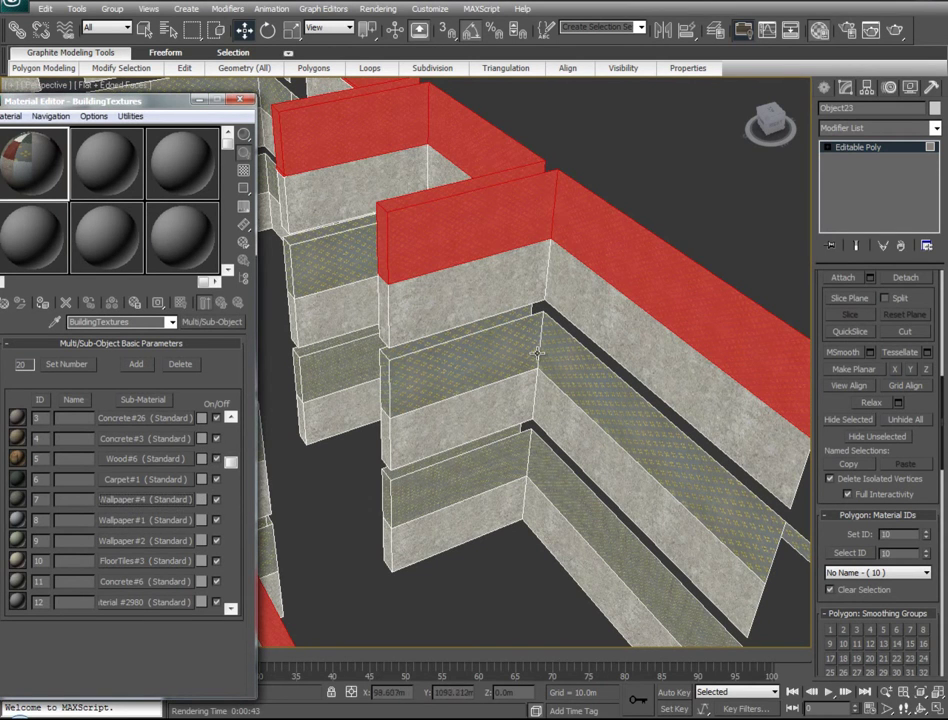
left_click(201, 100)
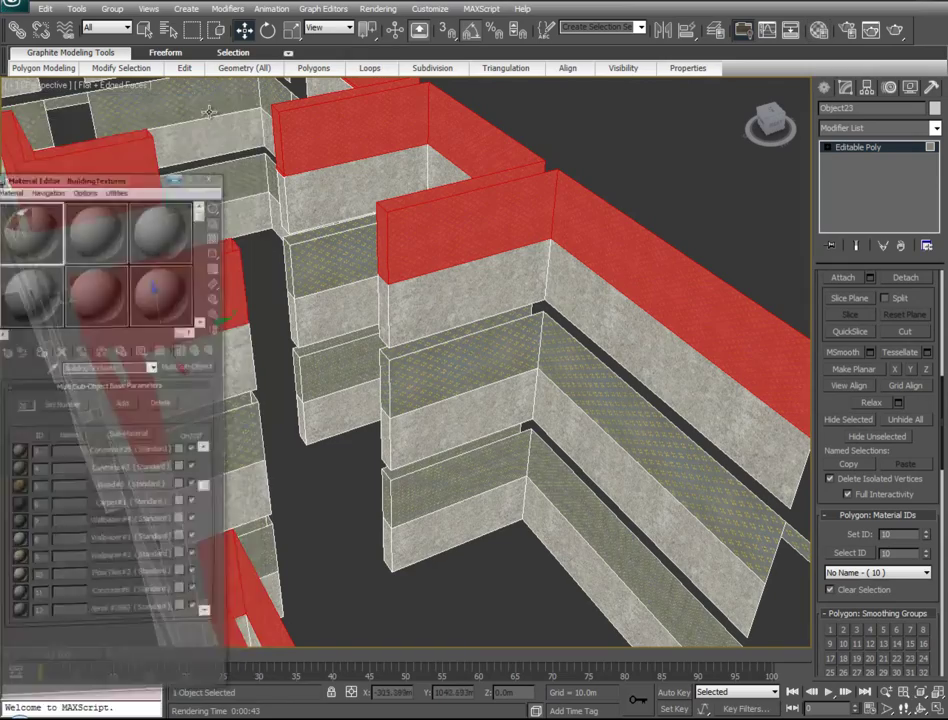
middle_click_drag(458, 436, 400, 285, "alt")
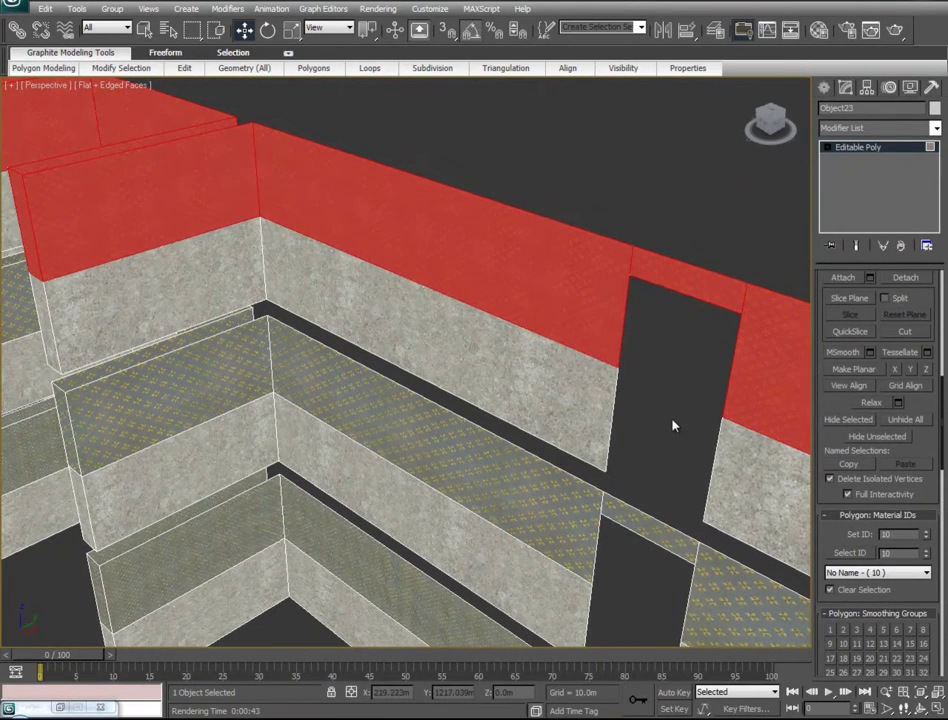
left_click(673, 426)
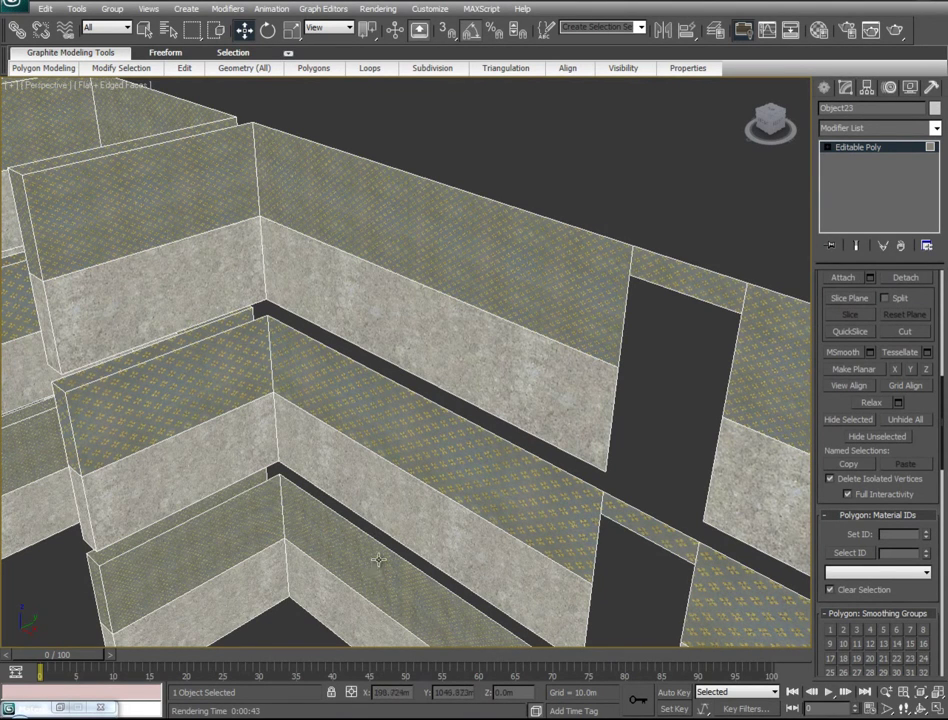
Select the upper wall polygons on all floors by their shared material ID 10
left_click(435, 233)
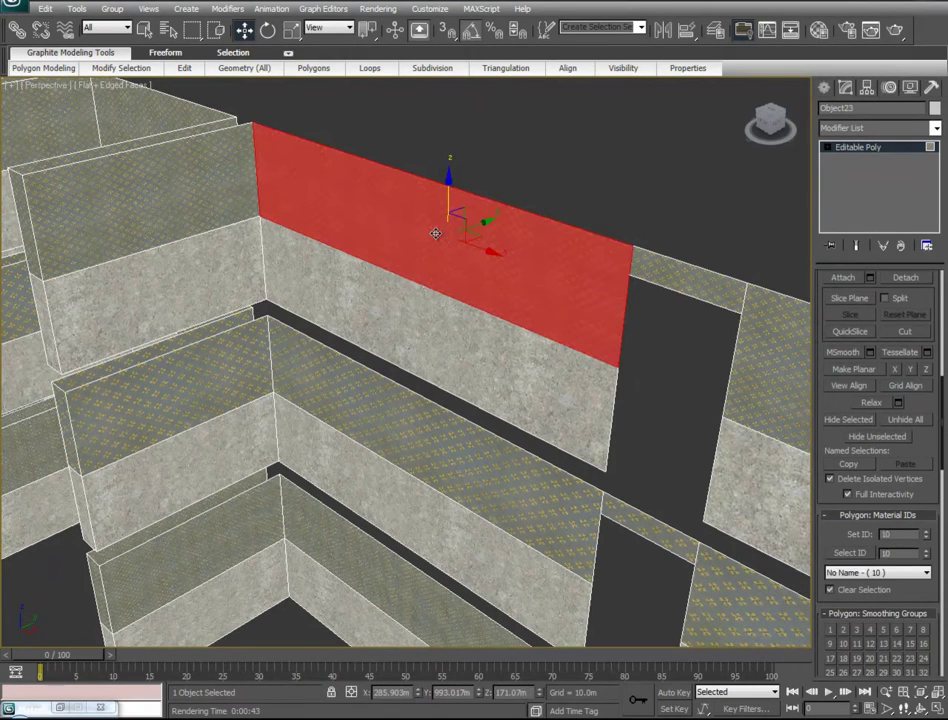
scroll(866, 535, "down", 1)
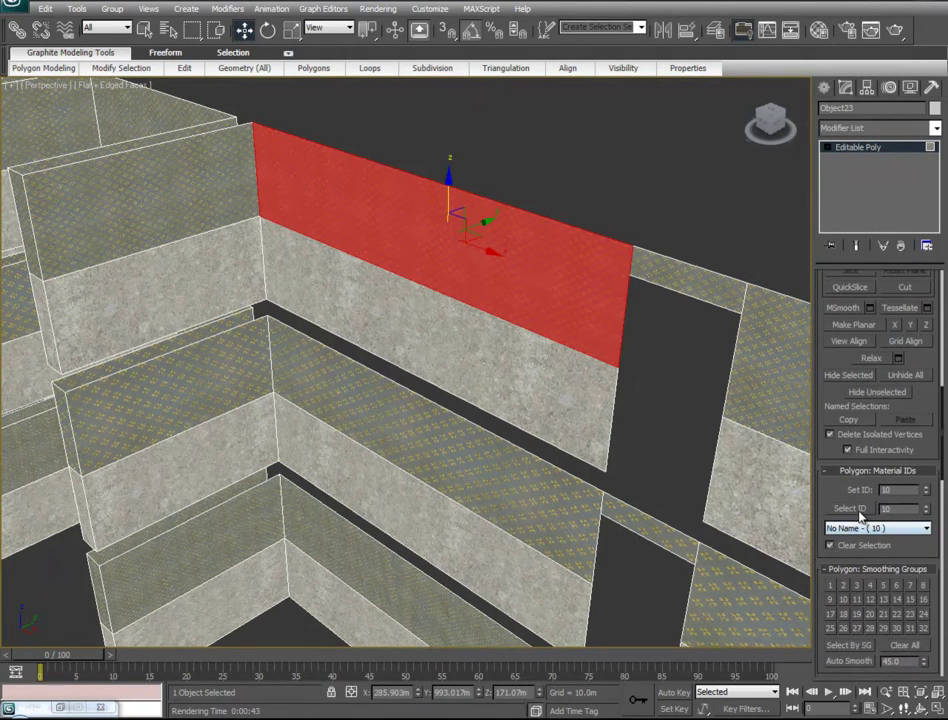
left_click(858, 510)
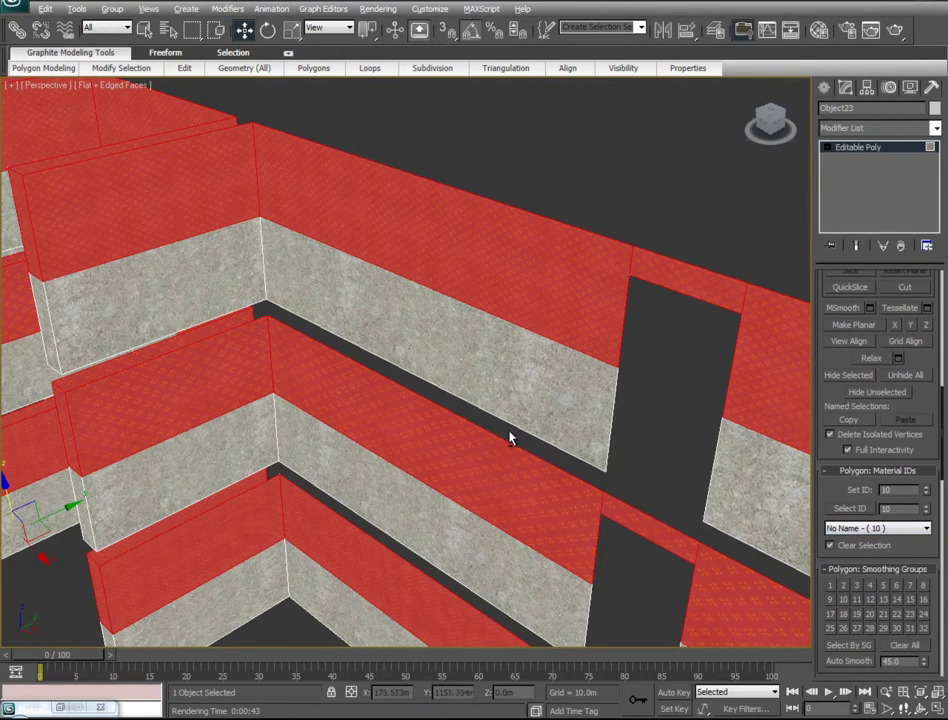
Add a UVW Mapping modifier to the selected upper wall polygons and set its mapping to Box
middle_click_drag(510, 438, 502, 438, "alt")
left_click(936, 129)
left_click_drag(936, 282, 936, 470)
left_click(850, 572)
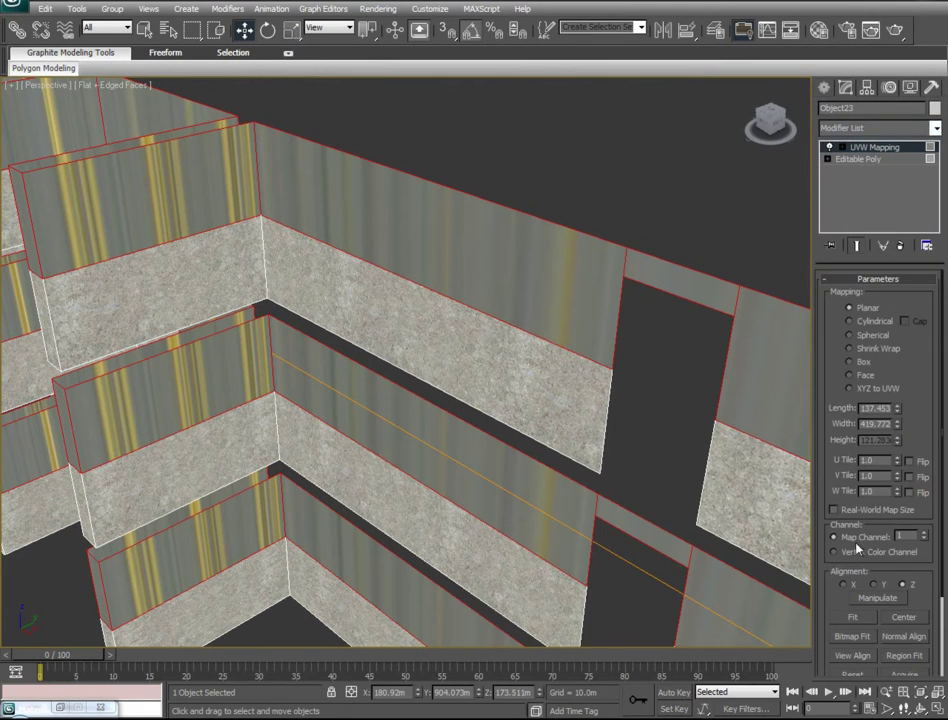
left_click(856, 364)
middle_click_drag(434, 292, 730, 465, "alt")
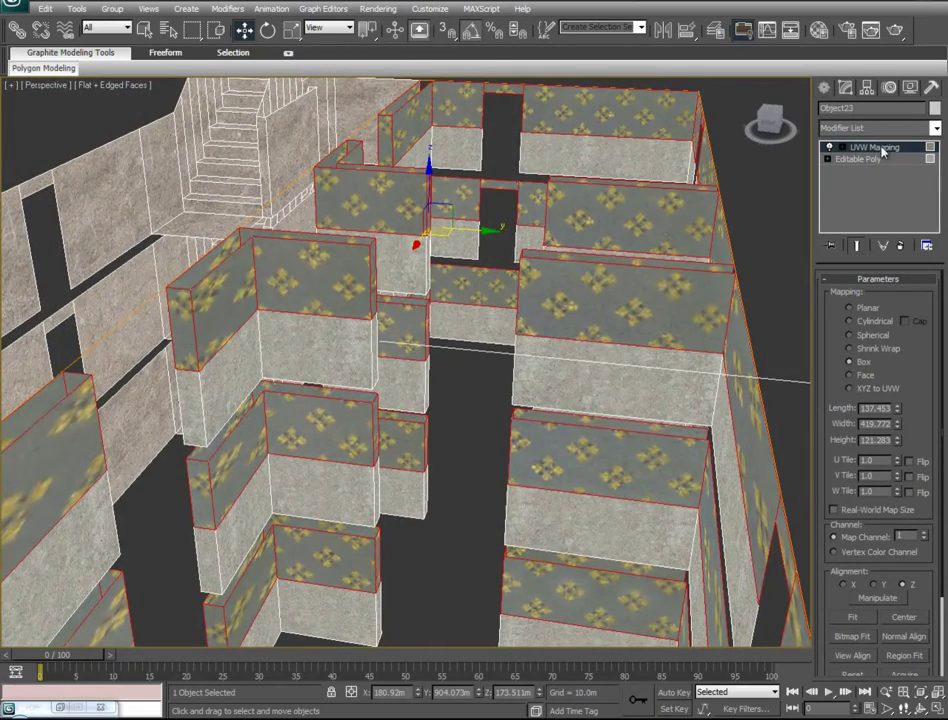
Activate the UVW Mapping gizmo and scale it down along its longest axis
left_click(877, 148)
right_click(489, 432)
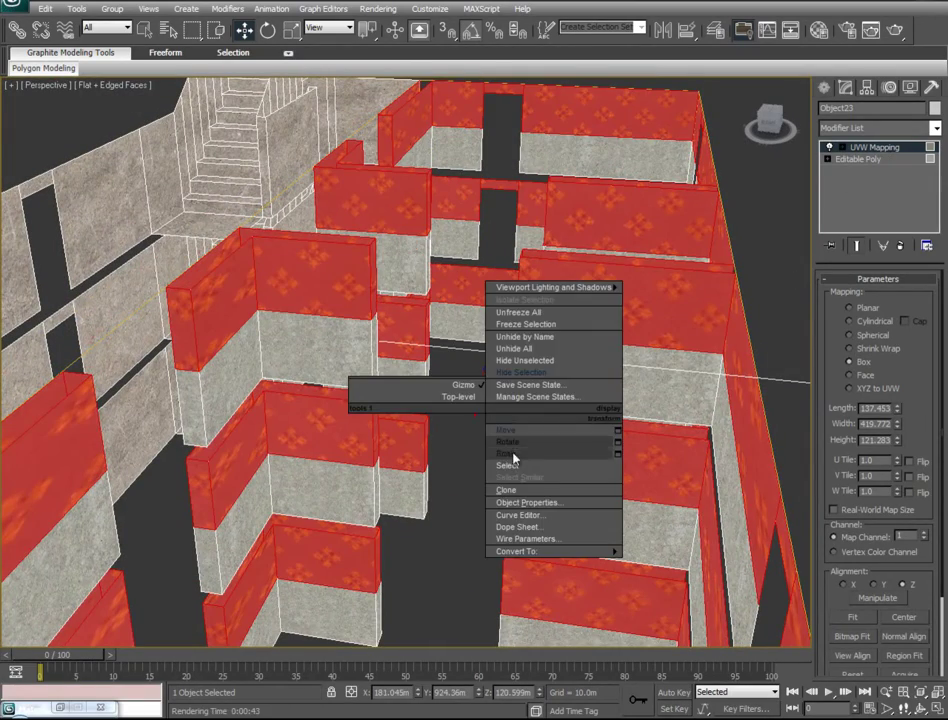
left_click(522, 452)
middle_click_drag(651, 373, 360, 374, "alt")
left_click_drag(508, 402, 675, 388)
middle_click_drag(362, 389, 530, 510, "alt")
scroll(420, 410, "down", 5)
Even out the mapping gizmo's proportions in the top, front and left views, scaling its depth to 73% and then 104%
key("t")
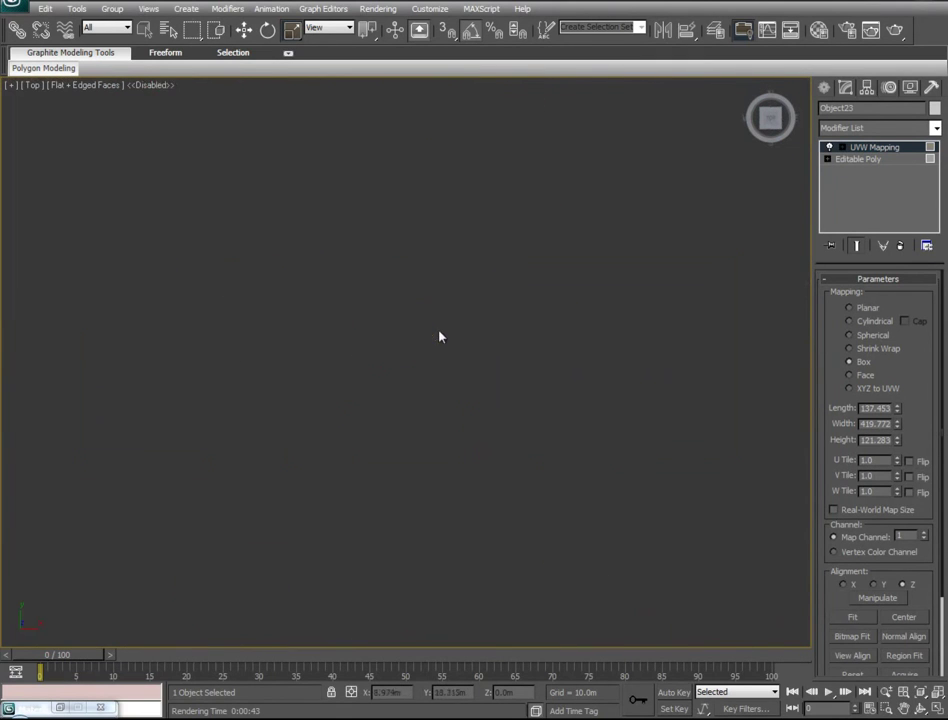
key("z")
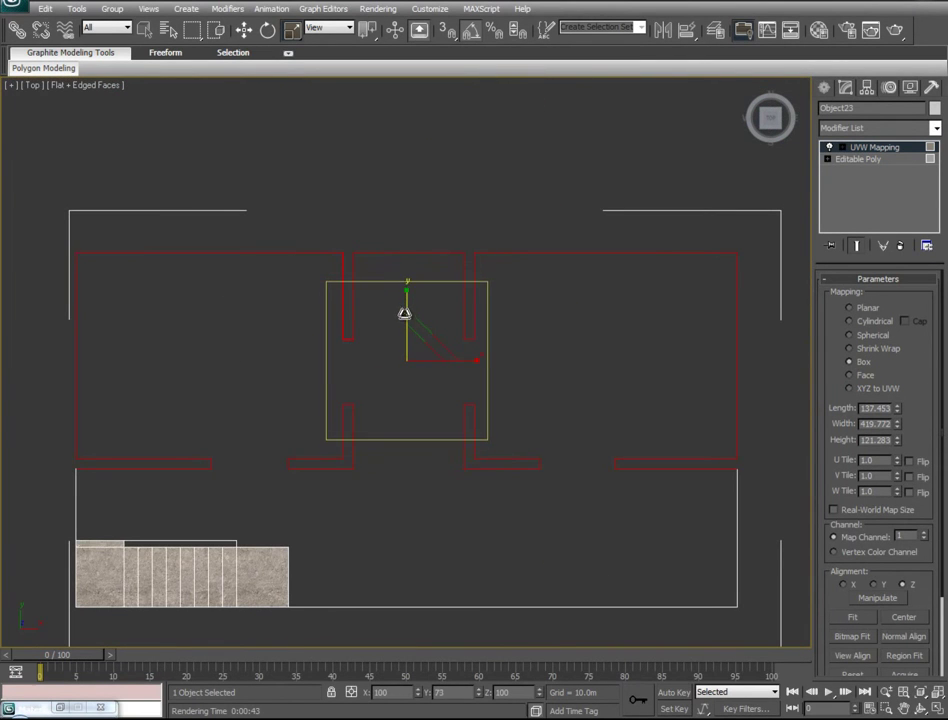
key("f")
key("z")
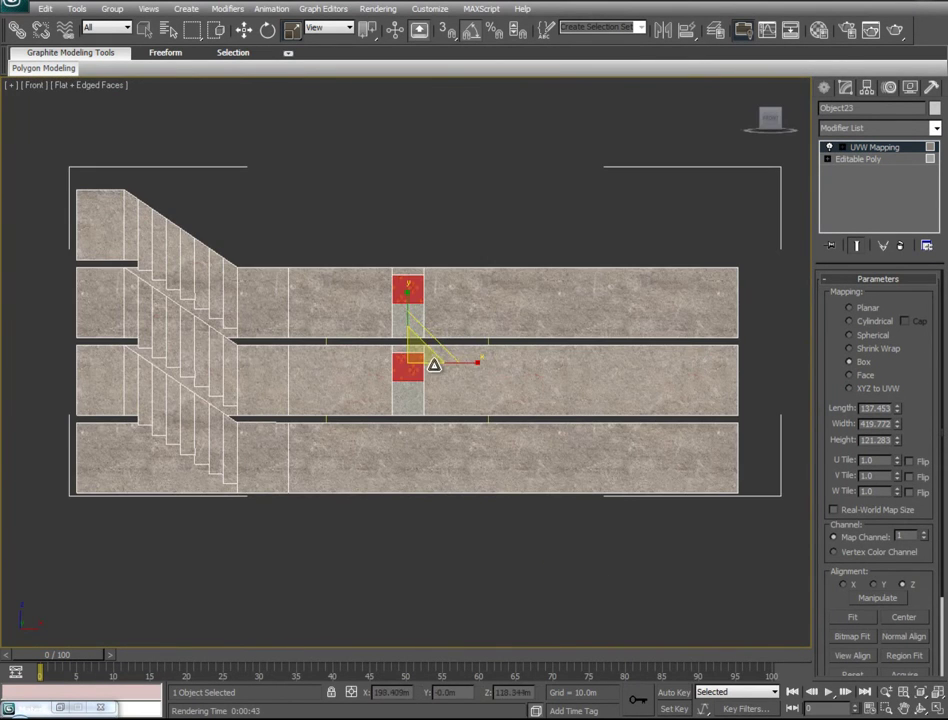
key("alt+x")
mouse_move(408, 293)
left_mouse_down()
mouse_move(410, 327)
mouse_move(410, 308)
left_mouse_up()
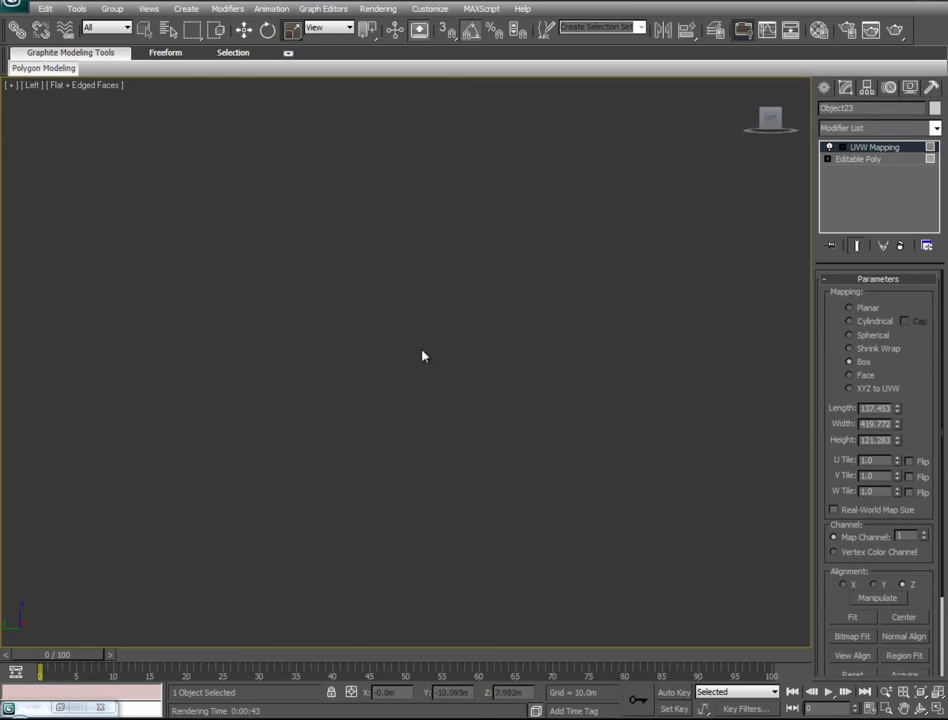
key("z")
left_click_drag(466, 364, 472, 366)
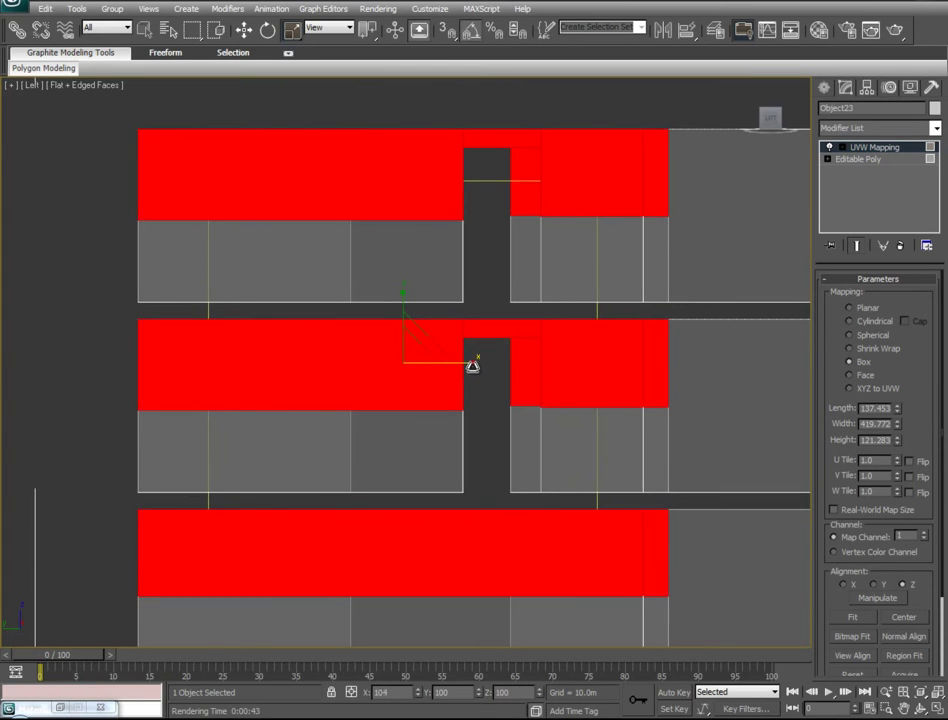
Scale the mapping gizmo uniformly down to 13% in the perspective view to shrink the wallpaper pattern
key("p")
middle_click_drag(549, 326, 391, 397, "alt")
scroll(391, 397, "up", 3)
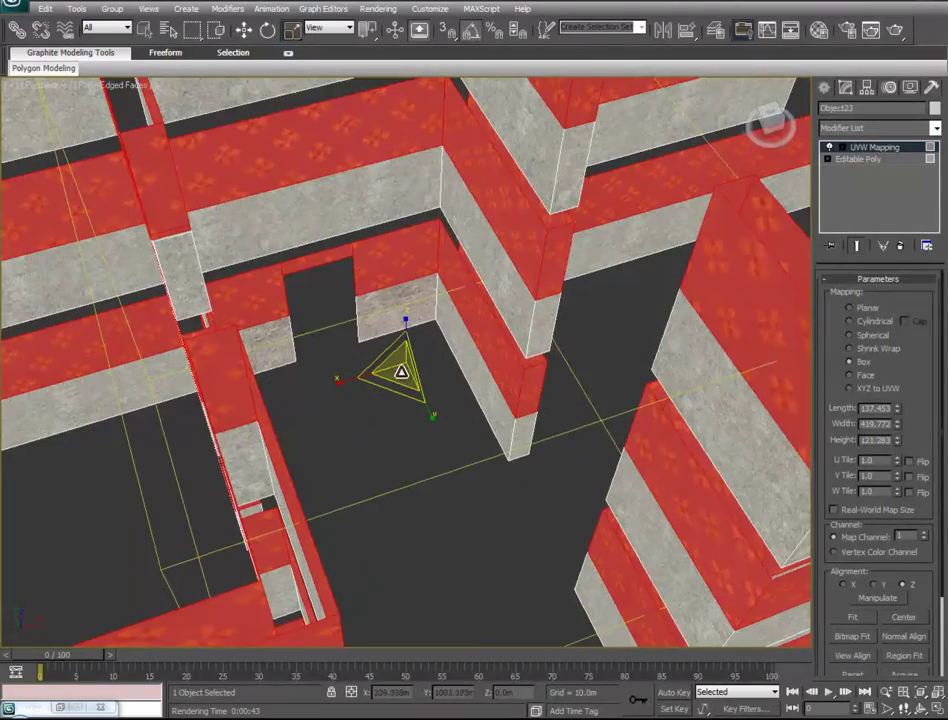
left_click_drag(403, 364, 533, 103)
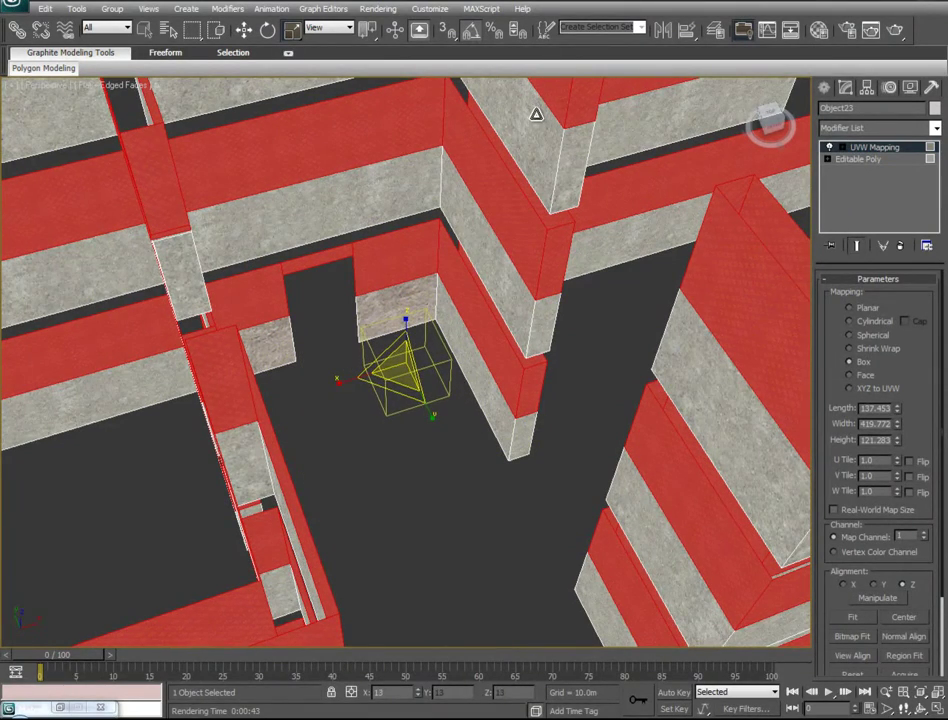
Scale the mapping gizmo uniformly to 59% while checking the pattern size on a middle wall
middle_click_drag(627, 366, 594, 312, "alt")
middle_click_drag(594, 312, 542, 399)
scroll(619, 203, "down", 5)
scroll(622, 138, "up", 3)
left_click_drag(508, 356, 507, 409)
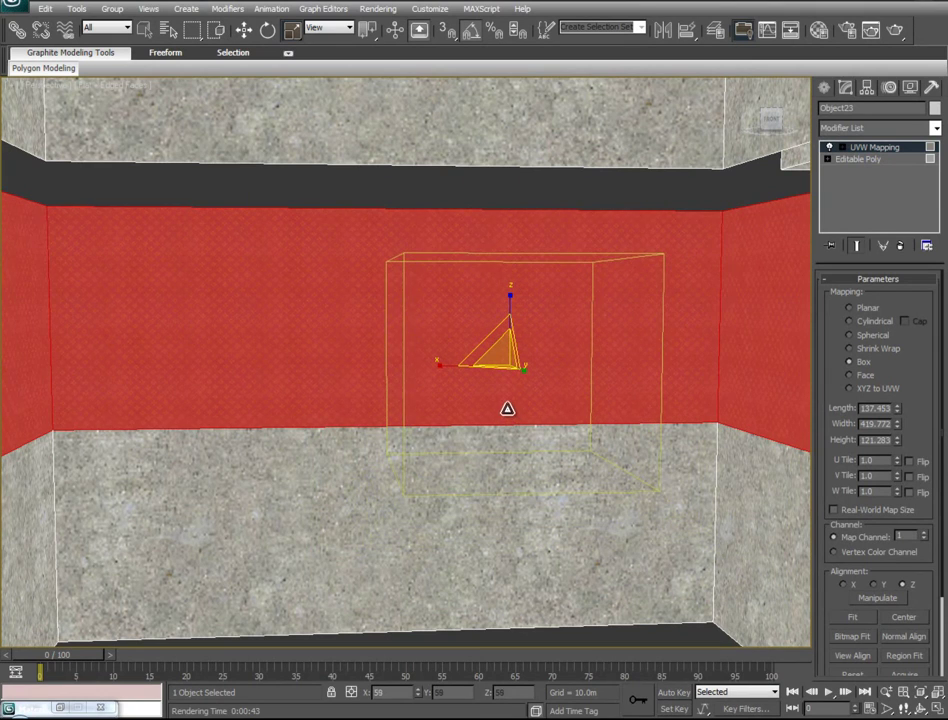
Collapse the UVW Mapping modifier into the Editable Poly and check the wallpaper on the surrounding walls
right_click(877, 158)
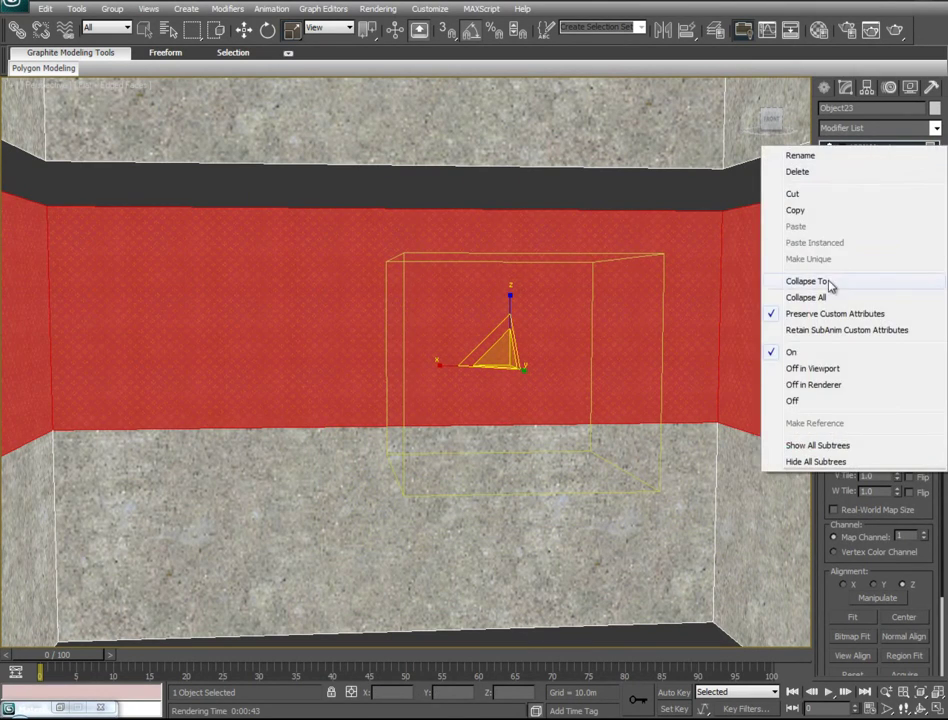
left_click(829, 281)
middle_click_drag(660, 302, 407, 190)
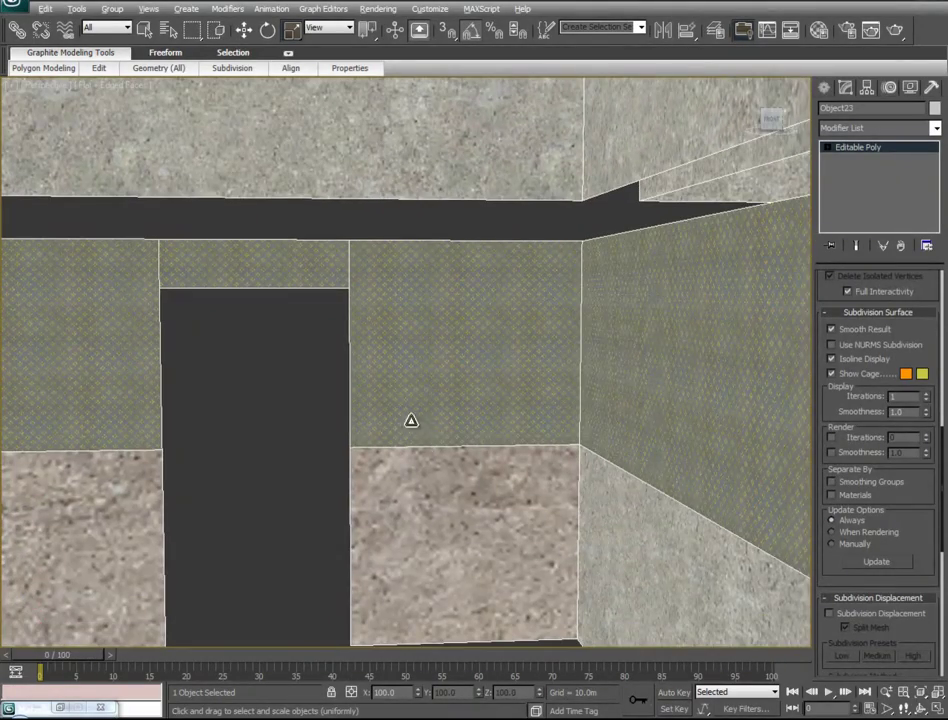
middle_click_drag(433, 462, 632, 376)
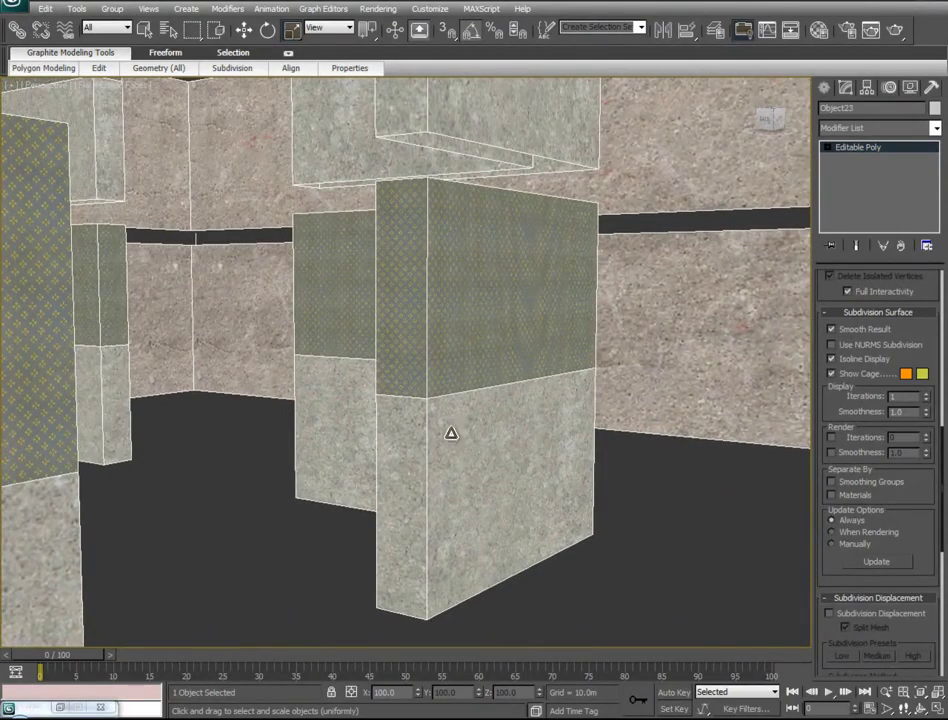
middle_click_drag(730, 356, 412, 549)
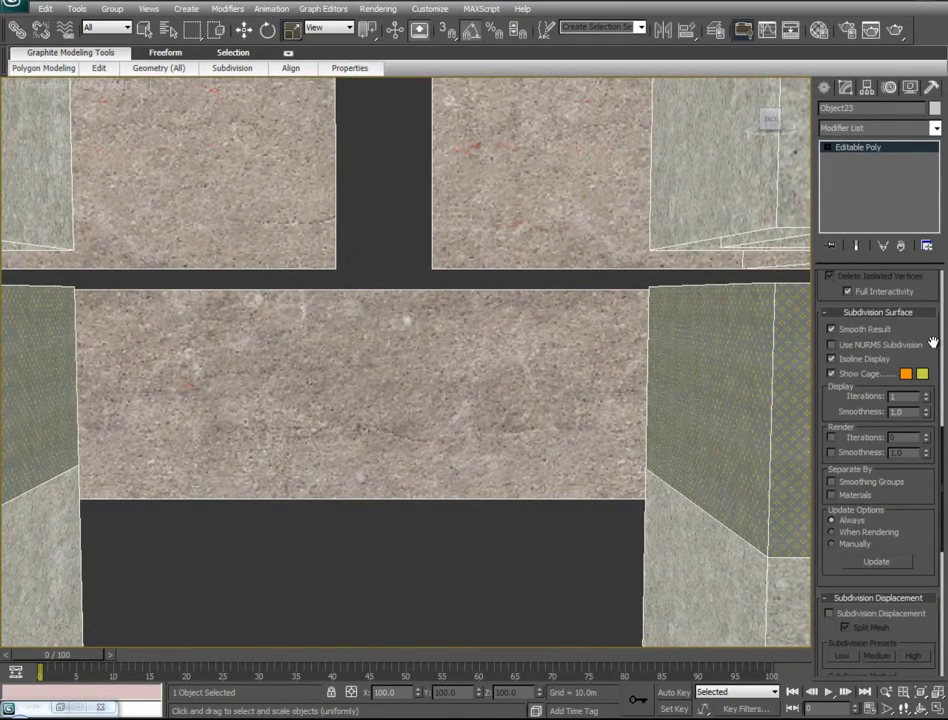
Select all brownish concrete wall and stair polygons by material ID 1 at polygon level
scroll(932, 343, "up", 10)
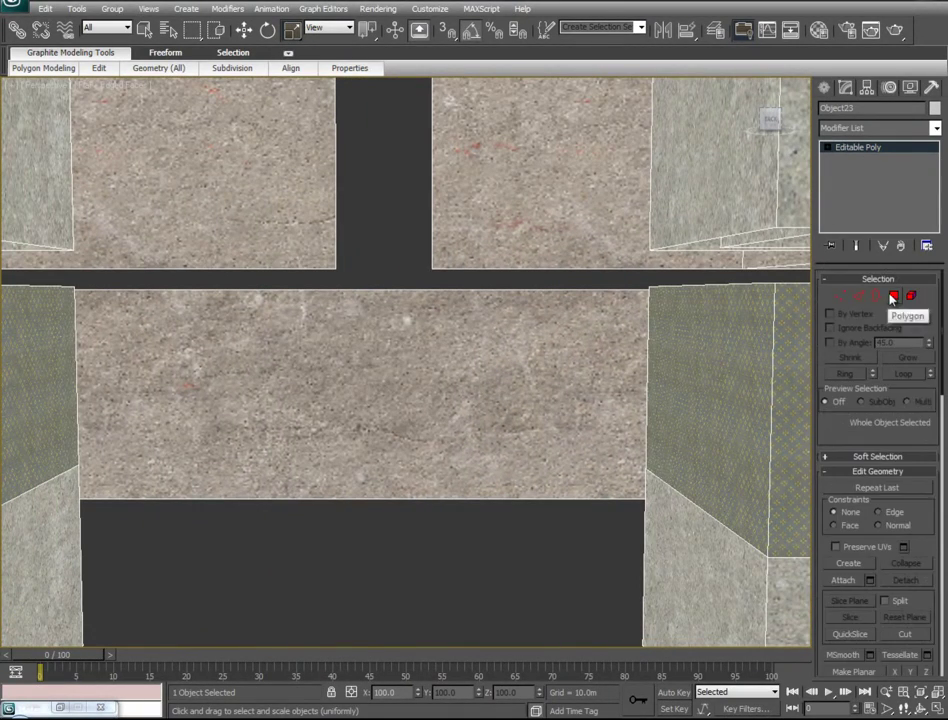
left_click(894, 297)
left_click(485, 363)
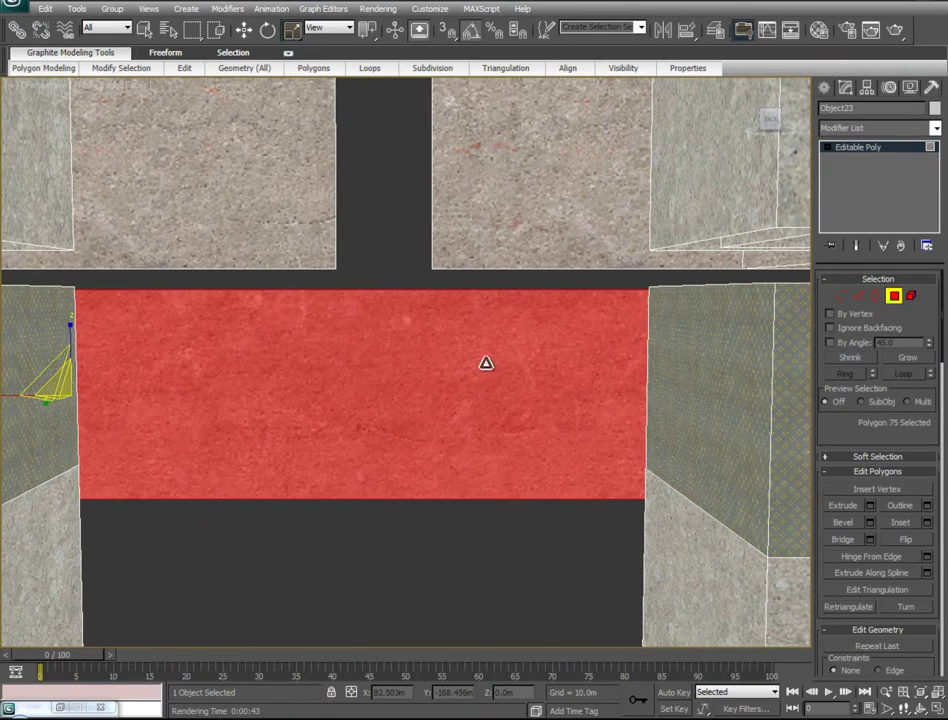
scroll(880, 450, "down", 8)
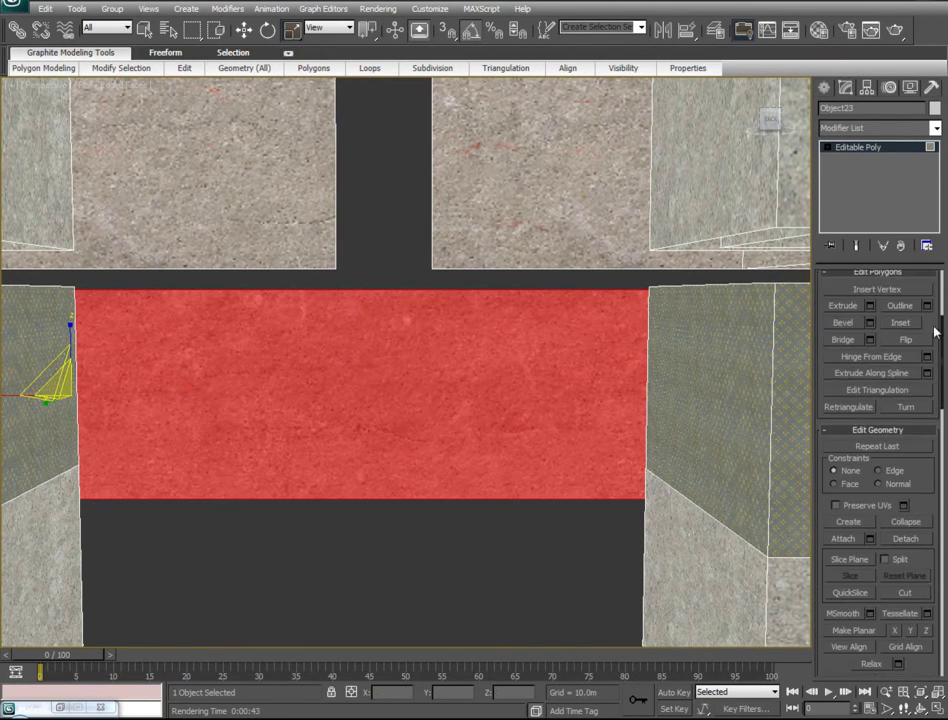
scroll(845, 560, "down", 2)
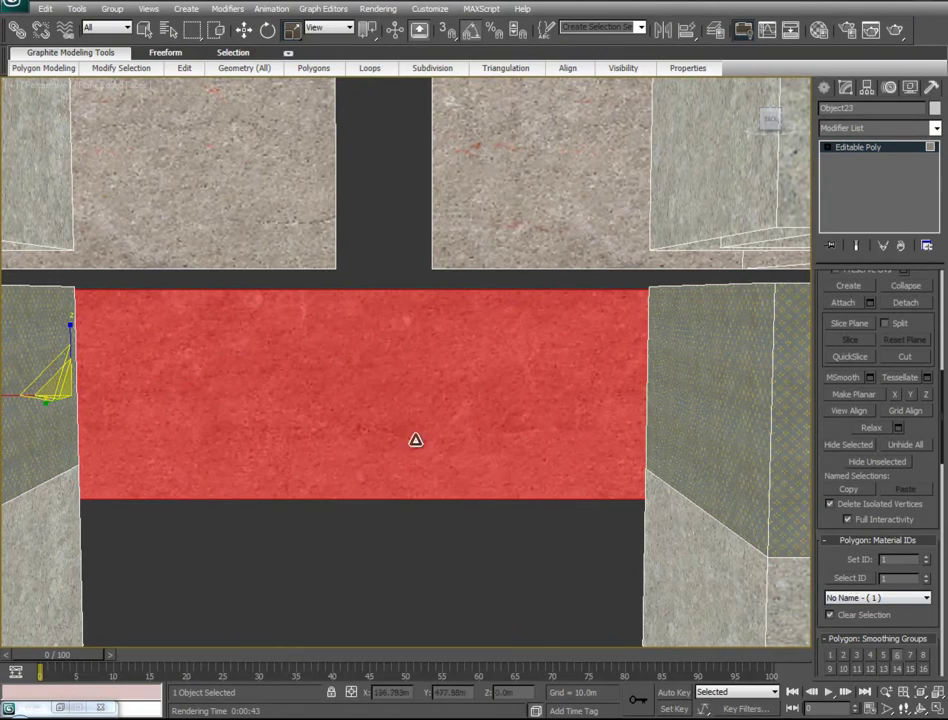
scroll(442, 514, "down", 10)
middle_click_drag(387, 363, 577, 511, "alt")
left_click(850, 579)
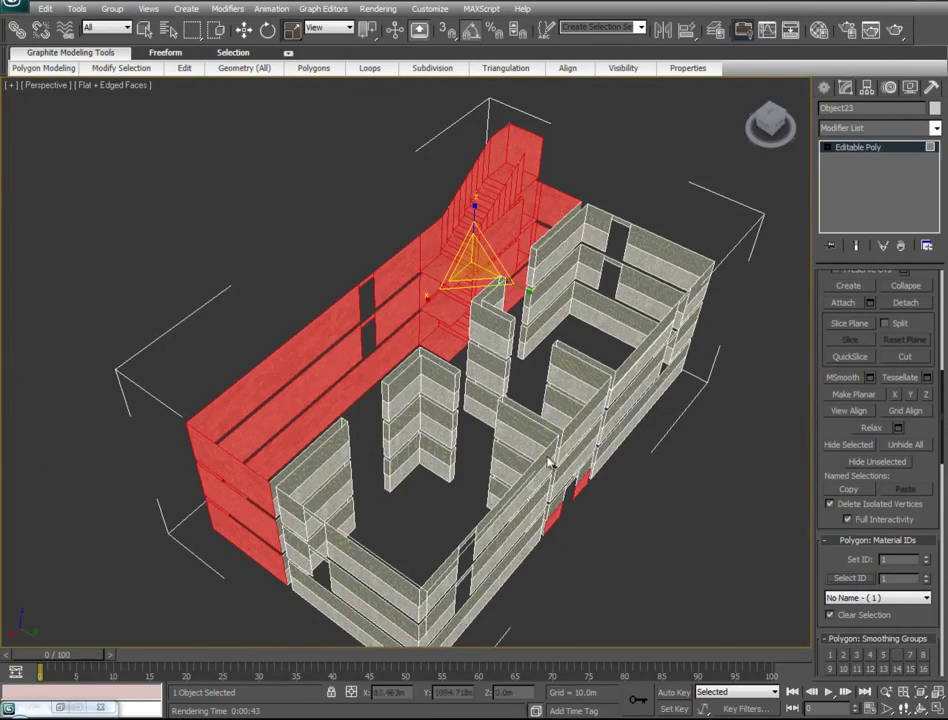
Assign the Concrete#6 sub-material to the selected wall and stair polygons and clear the selection
middle_click_drag(412, 414, 245, 422, "alt")
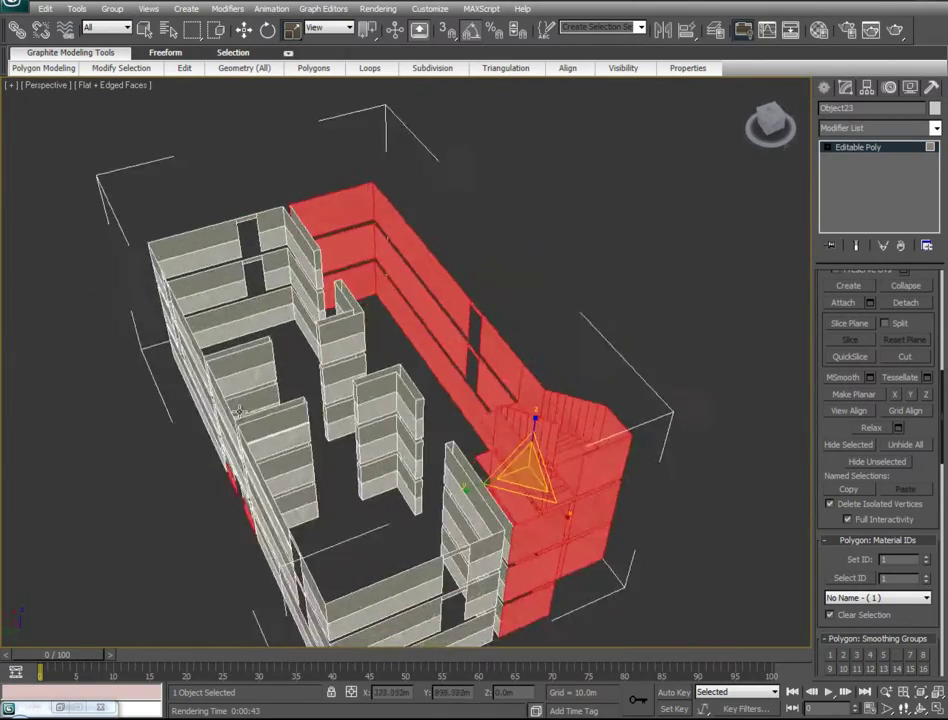
scroll(391, 414, "up", 5)
middle_click_drag(458, 374, 484, 366, "alt")
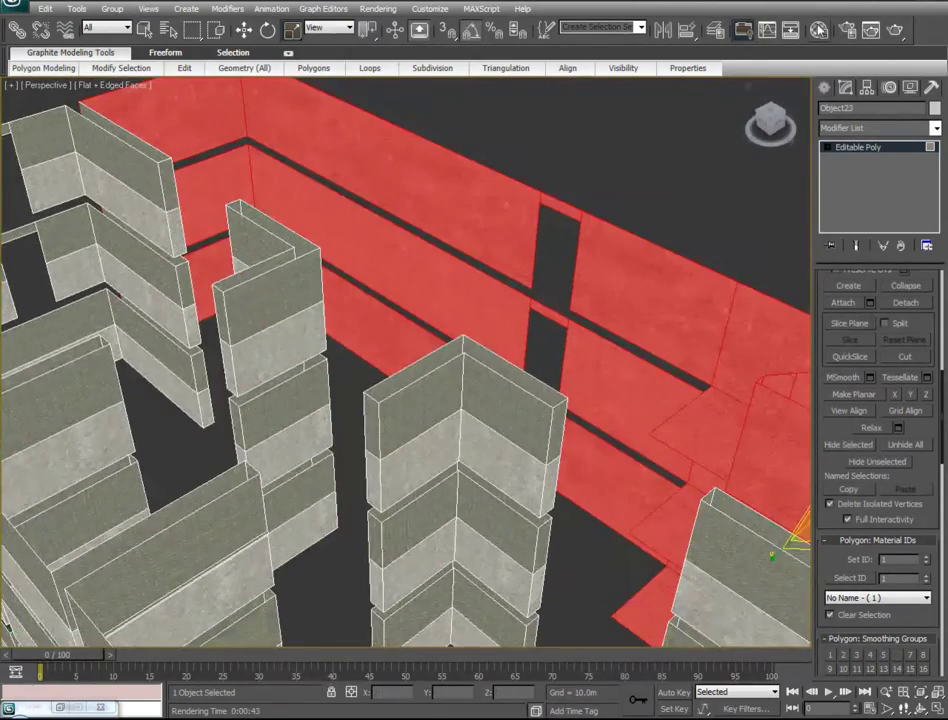
left_click(819, 30)
left_click_drag(118, 585, 459, 204)
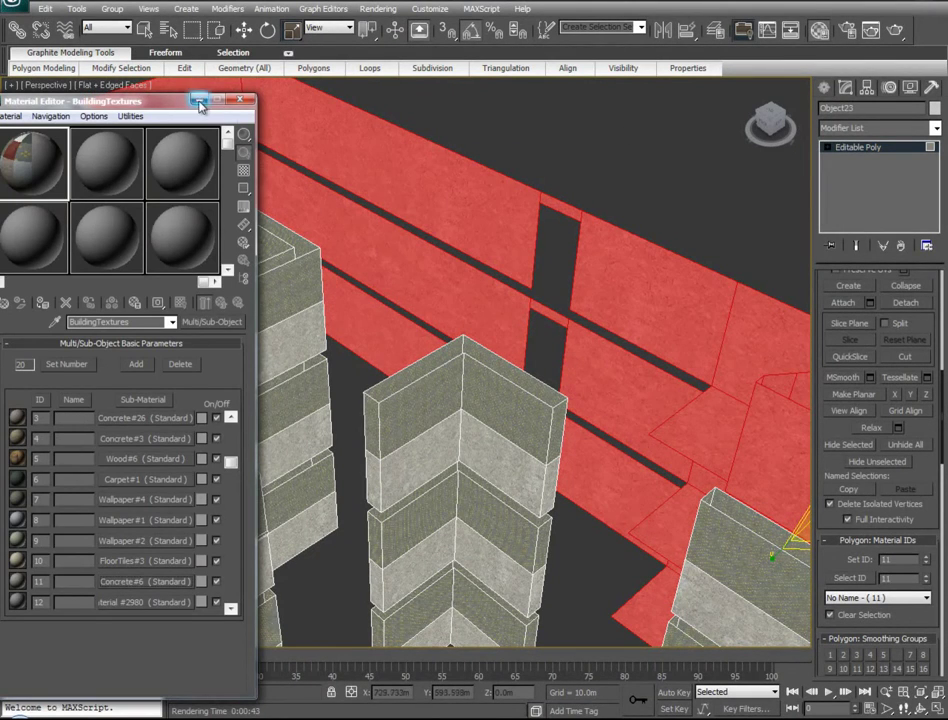
left_click(199, 102)
left_click(567, 130)
Reselect the concrete stair and surrounding corridor wall polygons
middle_click_drag(327, 427, 383, 446, "alt")
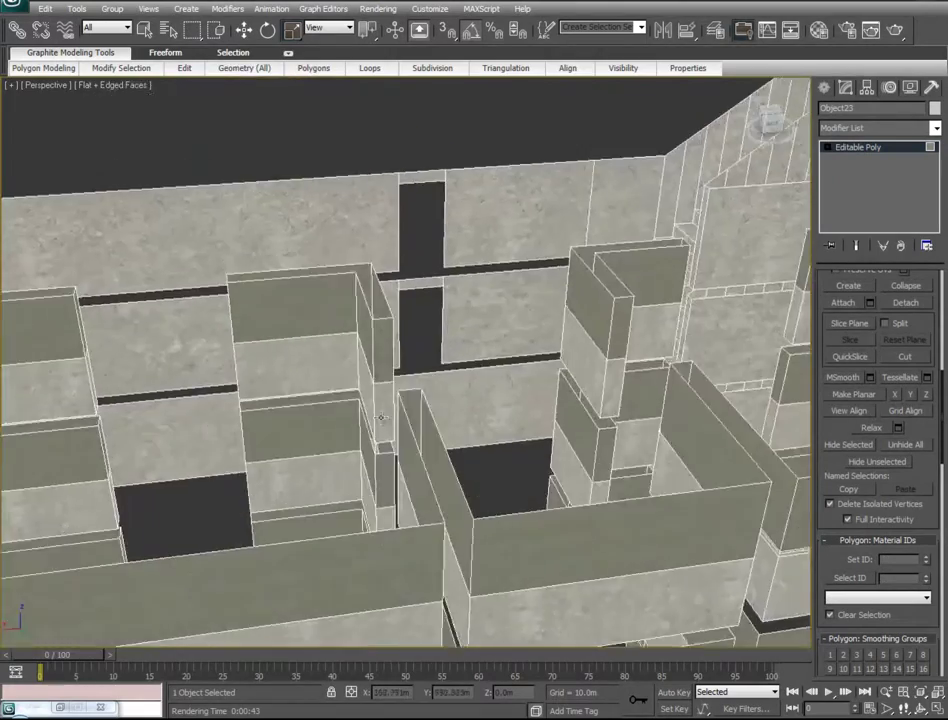
scroll(413, 413, "up", 5)
middle_click_drag(320, 472, 466, 439, "alt")
left_click(544, 410)
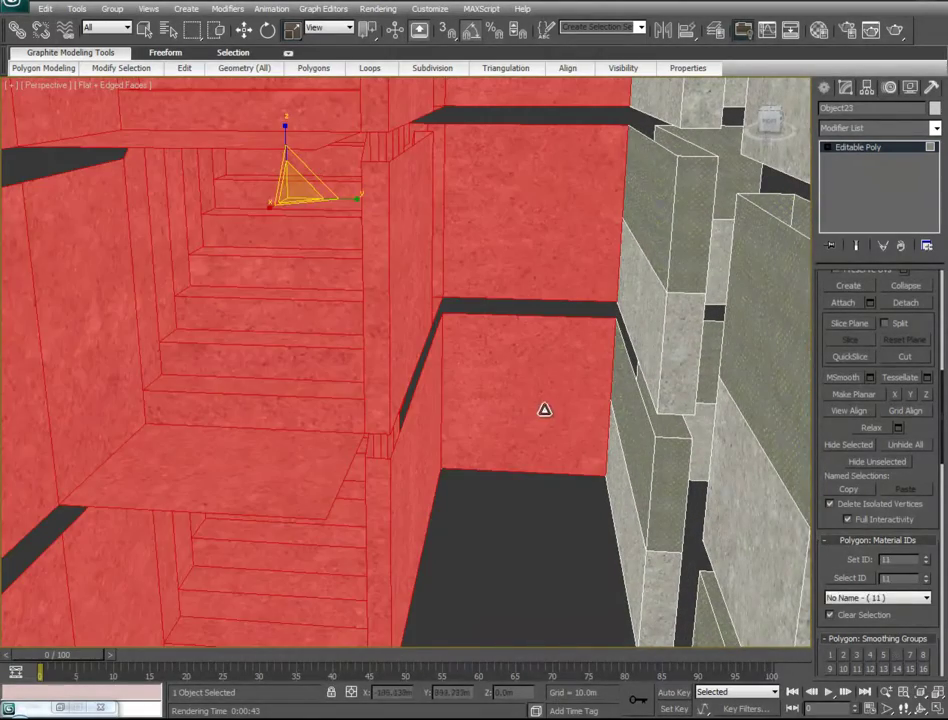
Add a UVW Map modifier with box mapping to the selected concrete stair and corridor wall polygons
left_click(936, 128)
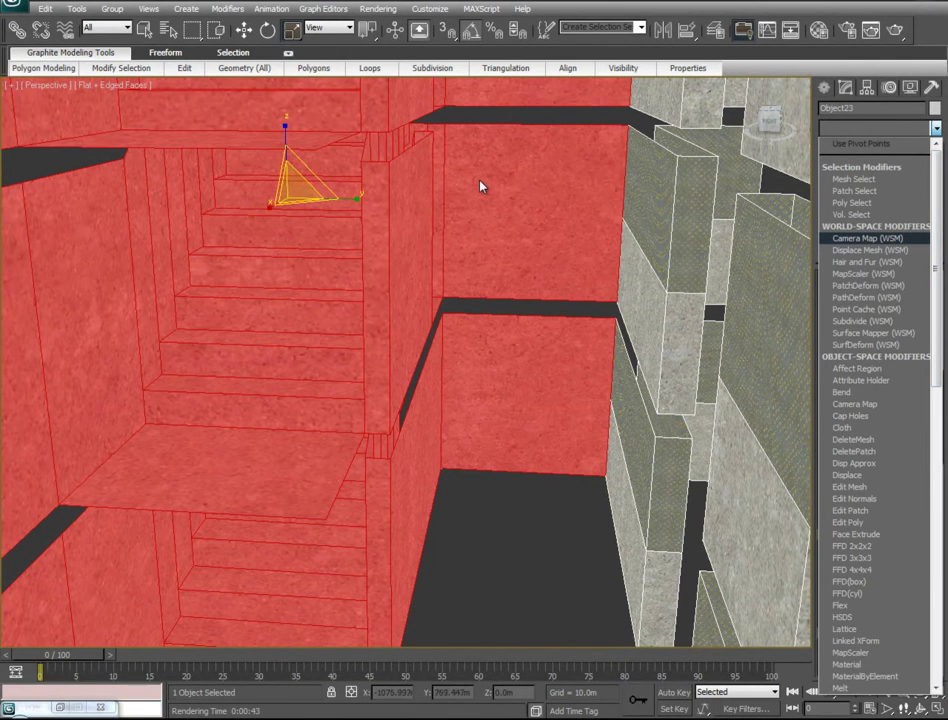
left_click_drag(935, 254, 933, 613)
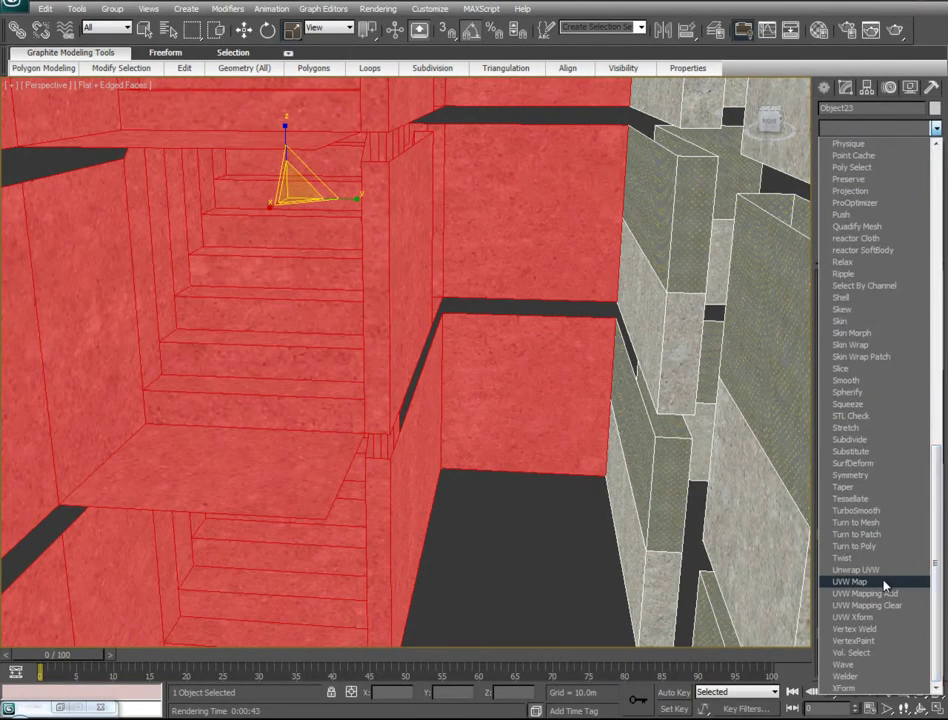
left_click(850, 581)
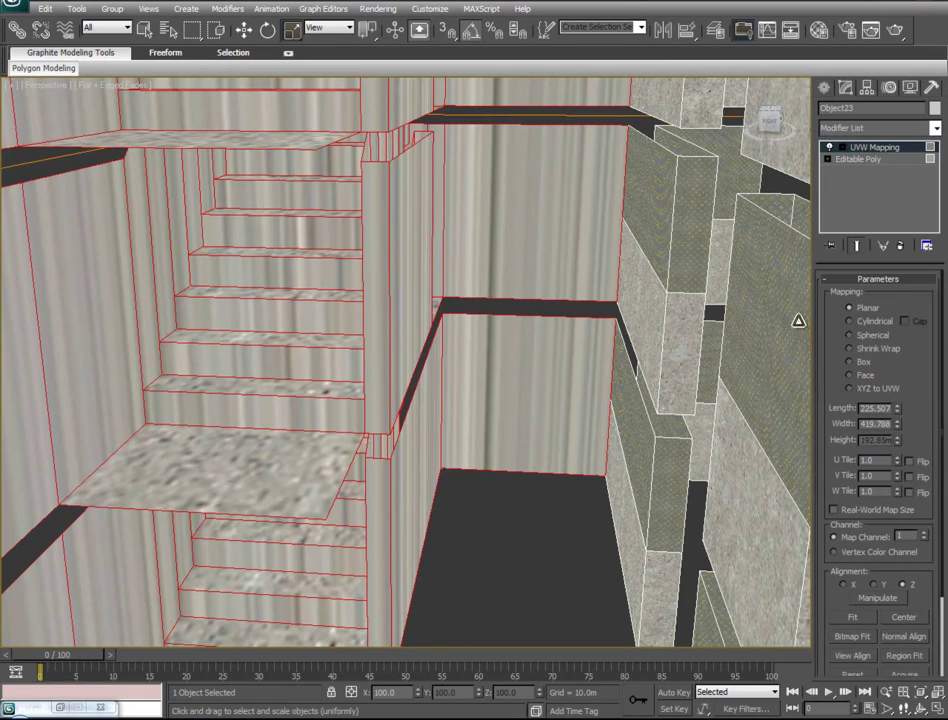
left_click(857, 366)
key("F2")
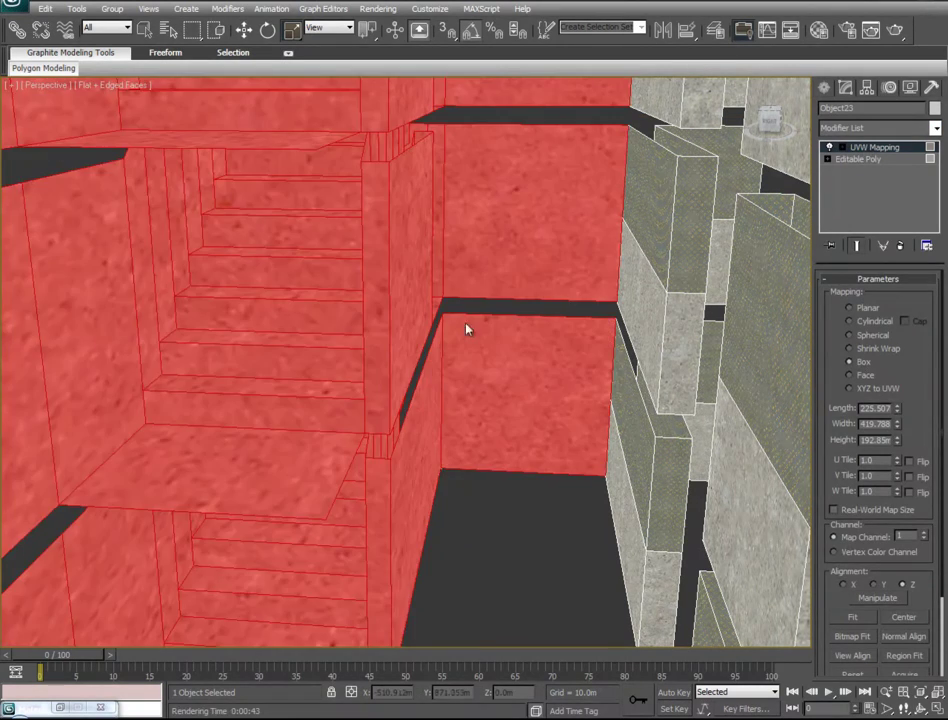
Scale the box mapping gizmo of the concrete walls and stairs uniformly to about 30 percent
middle_click_drag(468, 328, 440, 410, "alt")
scroll(440, 410, "down", 5)
scroll(503, 380, "up", 4)
middle_click_drag(505, 380, 416, 445, "alt")
left_click_drag(410, 521, 495, 494)
mouse_move(505, 546)
left_mouse_down()
mouse_move(485, 534)
mouse_move(493, 541)
left_mouse_up()
scroll(482, 540, "down", 3)
middle_click_drag(480, 539, 556, 466, "alt")
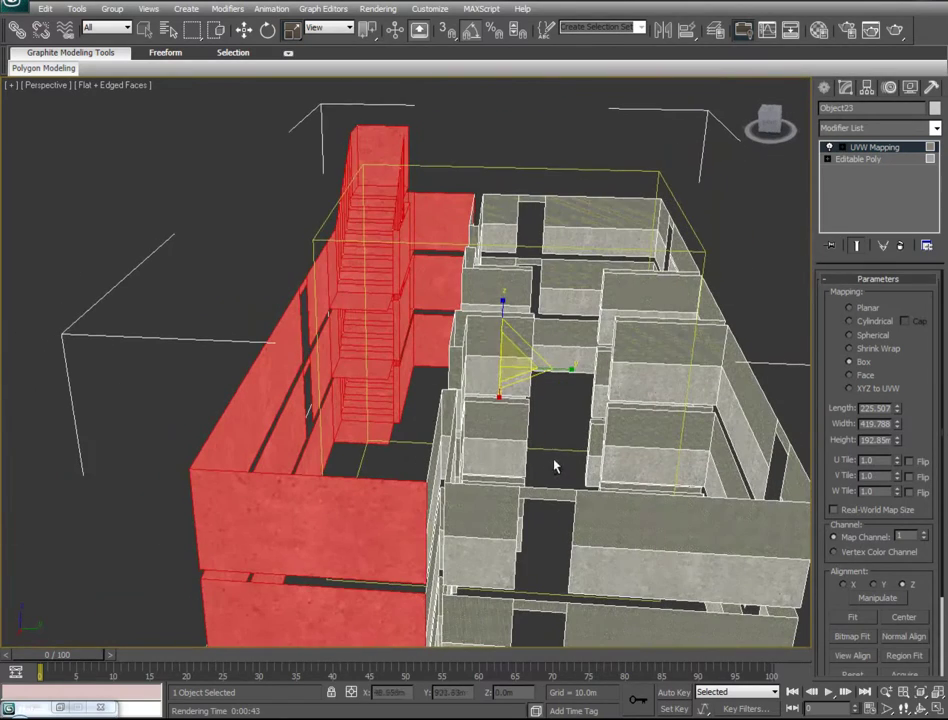
left_click_drag(501, 303, 502, 308)
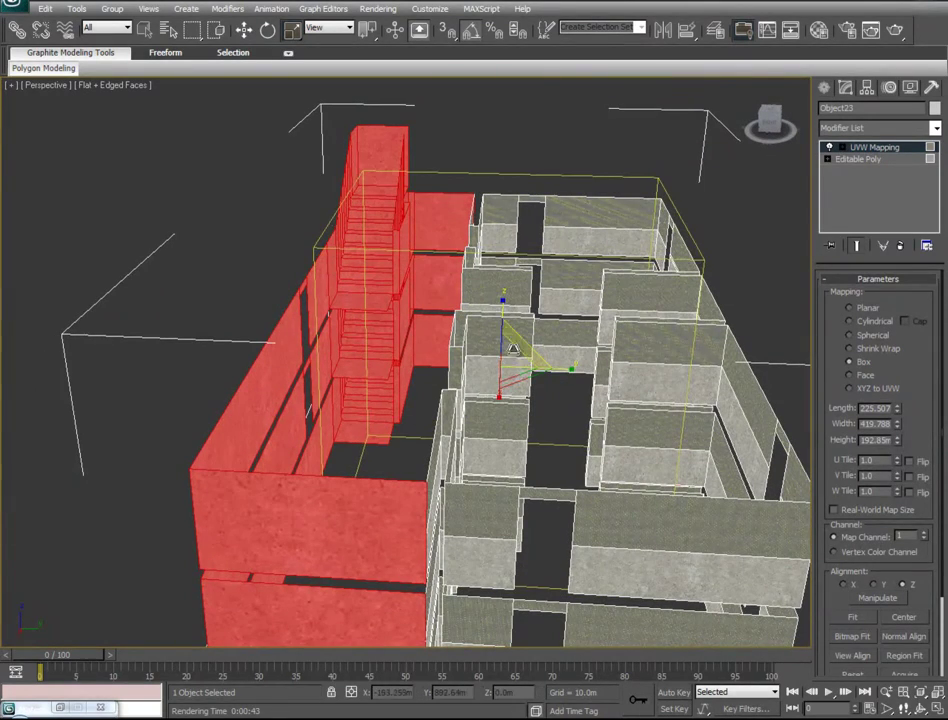
left_click_drag(507, 359, 604, 541)
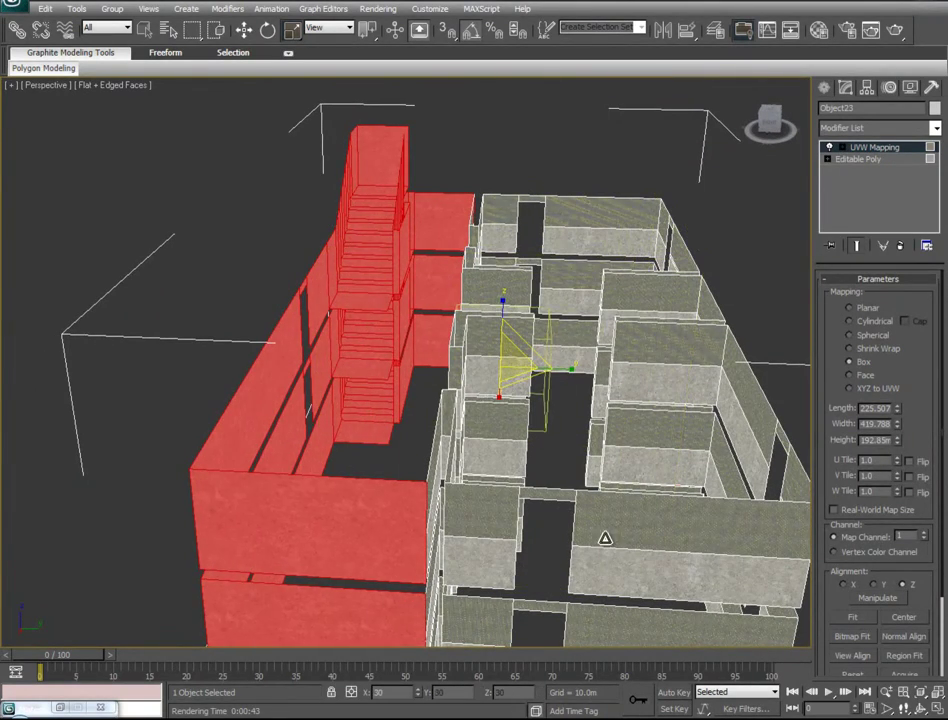
Fine-tune the mapping gizmo's size against the concrete texture on the corridor walls and stairwell
middle_click_drag(540, 396, 518, 383, "alt")
scroll(527, 372, "up", 6)
scroll(487, 396, "up", 1)
scroll(487, 396, "down", 5)
middle_click_drag(634, 445, 494, 316, "alt")
left_click_drag(502, 301, 515, 362)
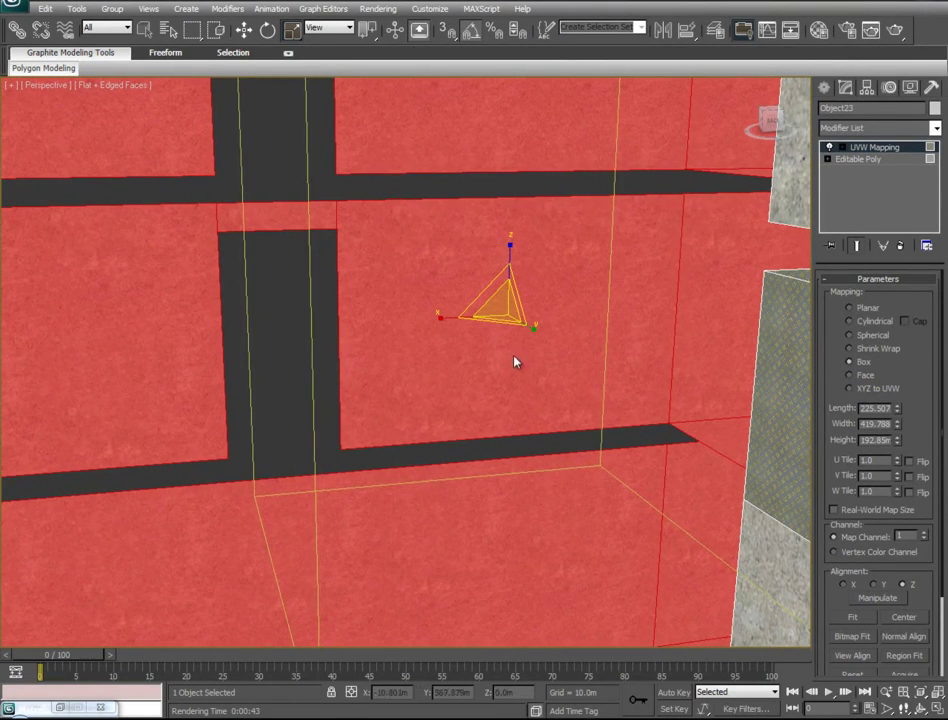
middle_click_drag(453, 384, 722, 615, "alt")
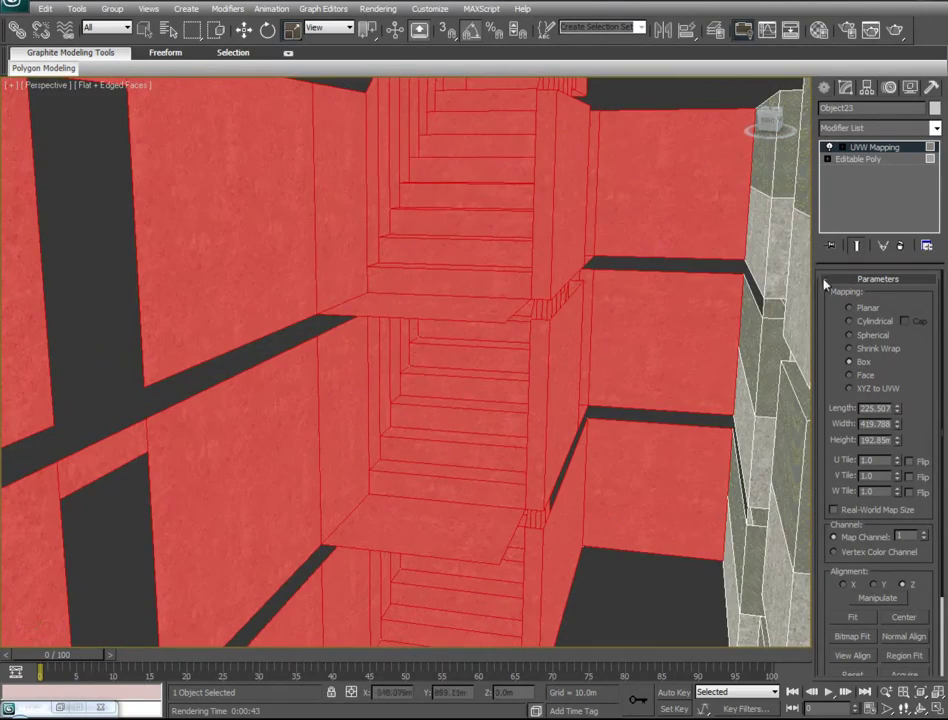
Collapse the UVW Mapping modifier into the Editable Poly and check the concrete across the building
right_click(868, 148)
left_click(815, 284)
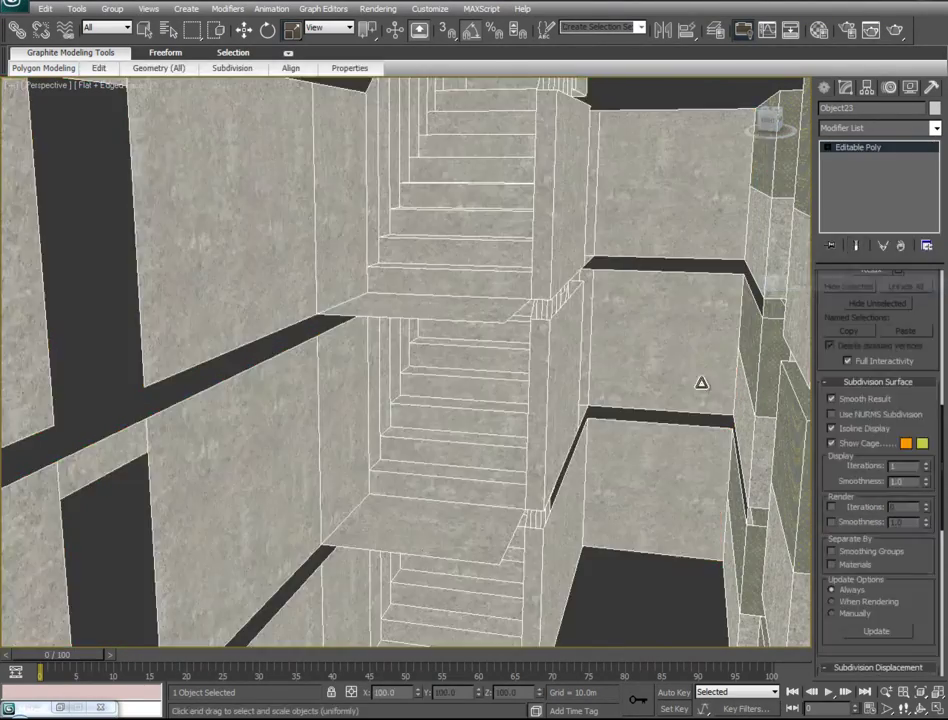
middle_click_drag(688, 421, 527, 279)
middle_click_drag(457, 320, 523, 573)
scroll(648, 481, "down", 1)
scroll(678, 465, "down", 5)
middle_click_drag(677, 466, 586, 453, "alt")
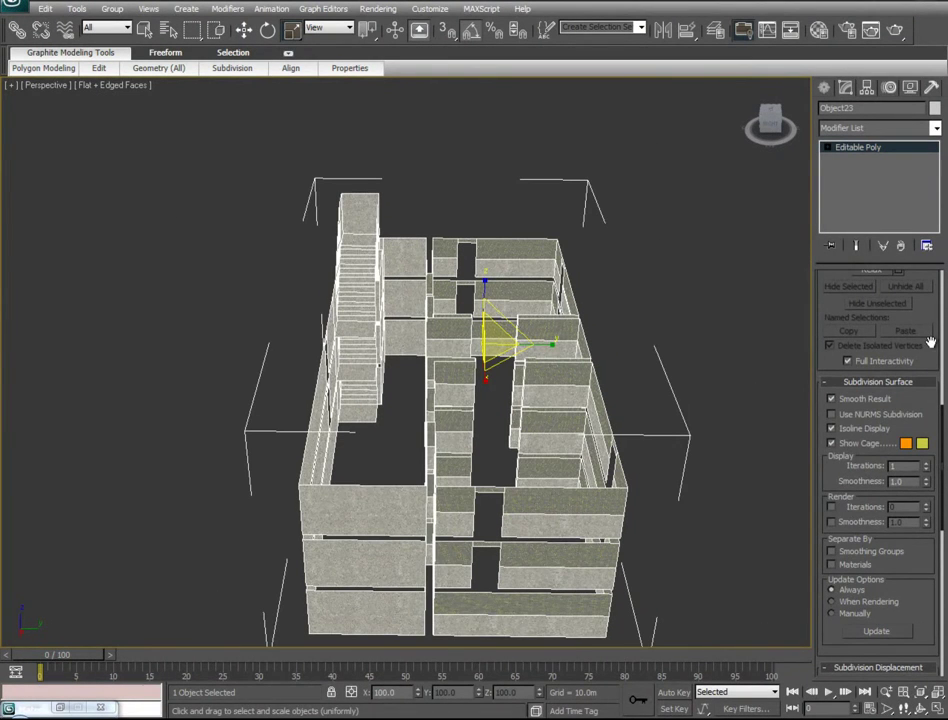
Select every wall polygon around the stair flights at polygon level and hide them, leaving only the steps
scroll(930, 352, "up", 8)
left_click(895, 297)
left_click_drag(691, 184, 415, 683)
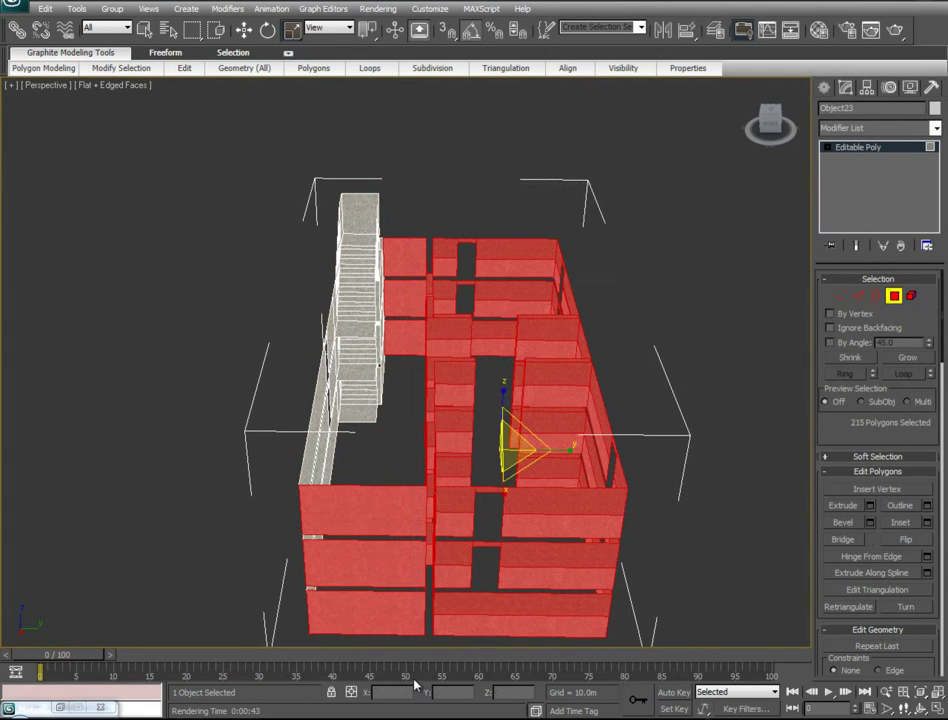
middle_click_drag(446, 507, 720, 414, "alt")
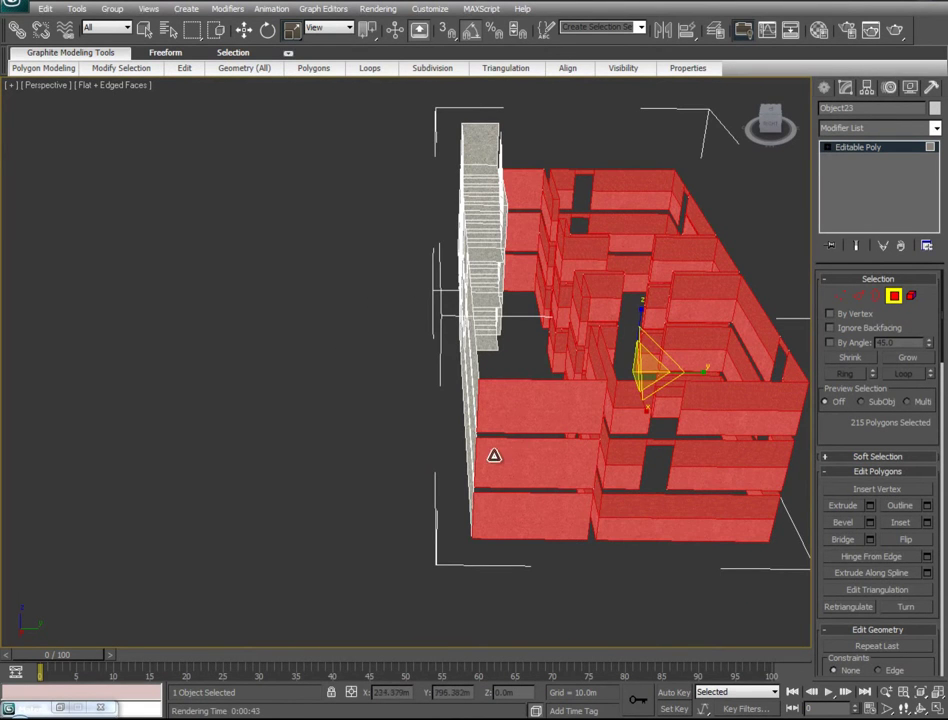
middle_click_drag(316, 480, 622, 83, "alt")
left_click_drag(647, 125, 296, 461)
left_click(258, 274, "ctrl")
left_click(251, 340, "ctrl")
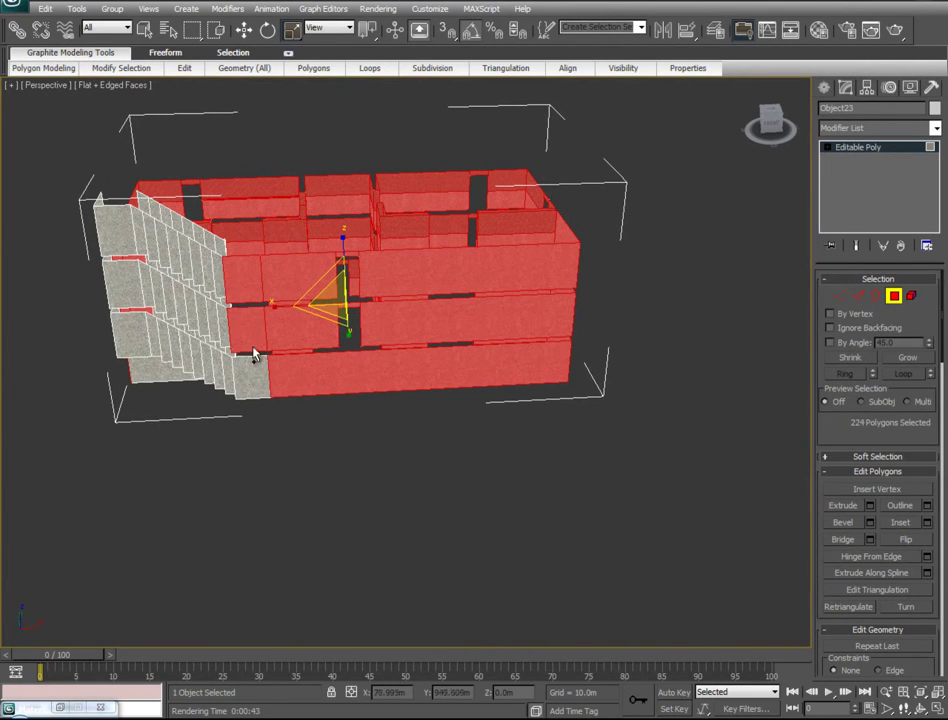
left_click(256, 368, "ctrl")
middle_click_drag(172, 356, 224, 326, "alt")
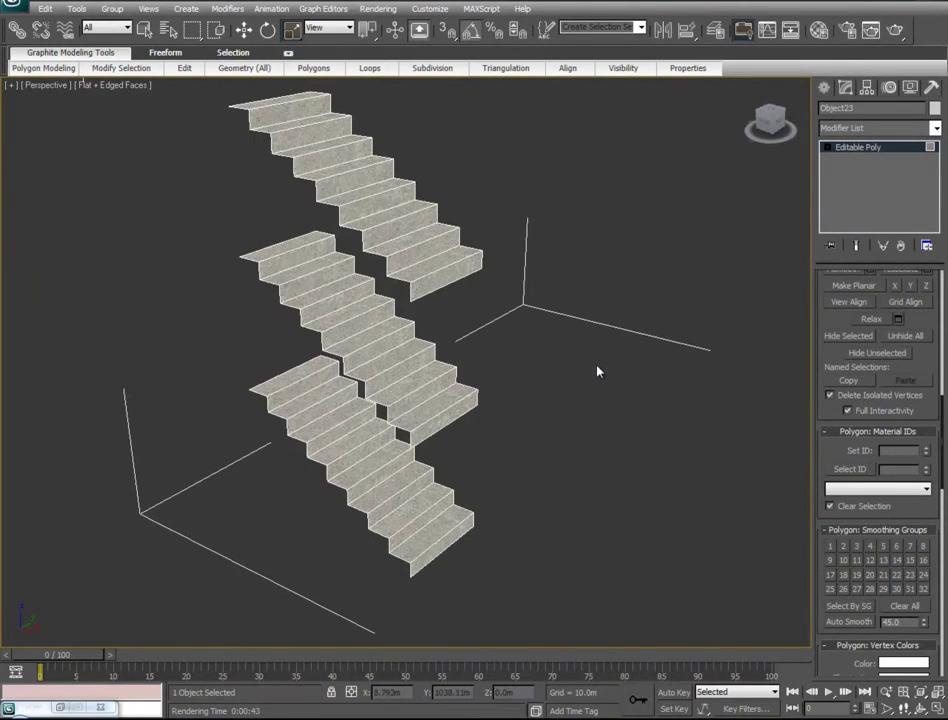
Select the eight vertical riser polygons of the uppermost stair flight
middle_click_drag(622, 302, 495, 418, "alt")
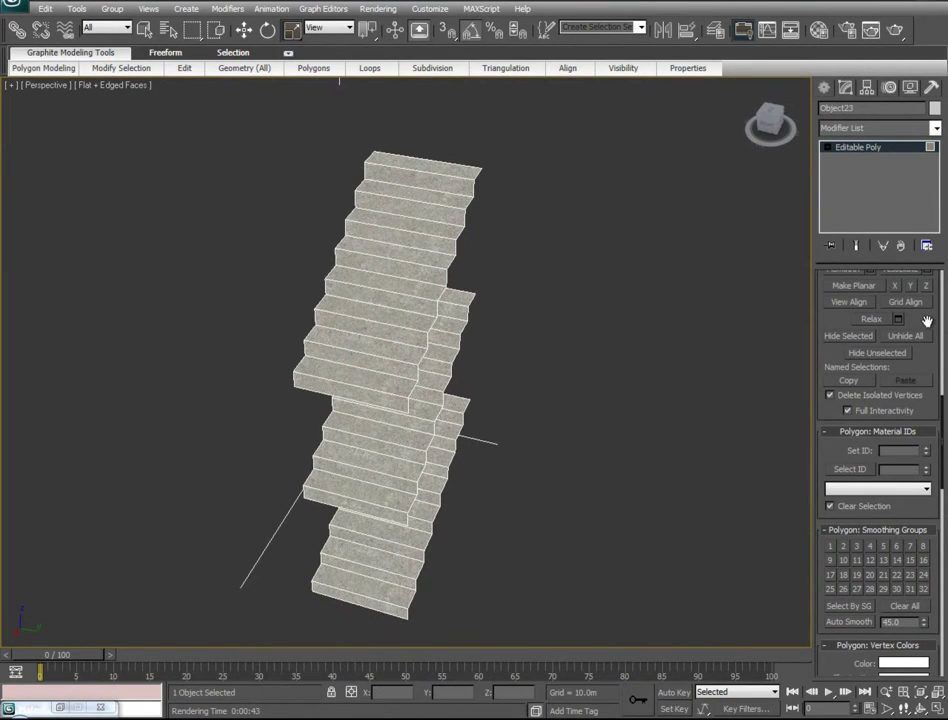
scroll(927, 320, "up", 5)
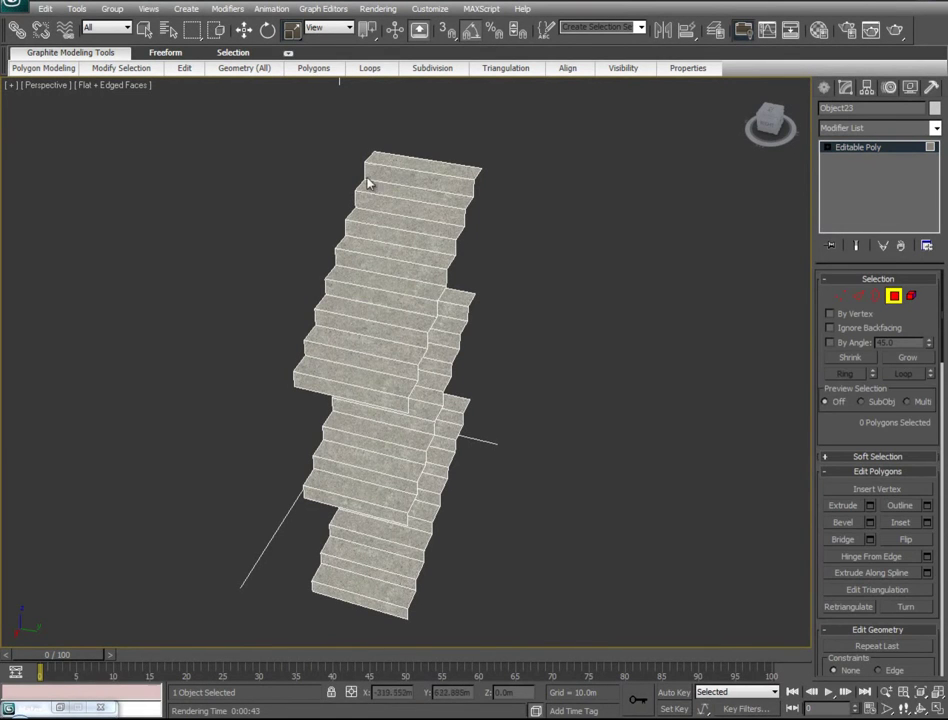
left_click(421, 176)
left_click(421, 209, "ctrl")
left_click(421, 240, "ctrl")
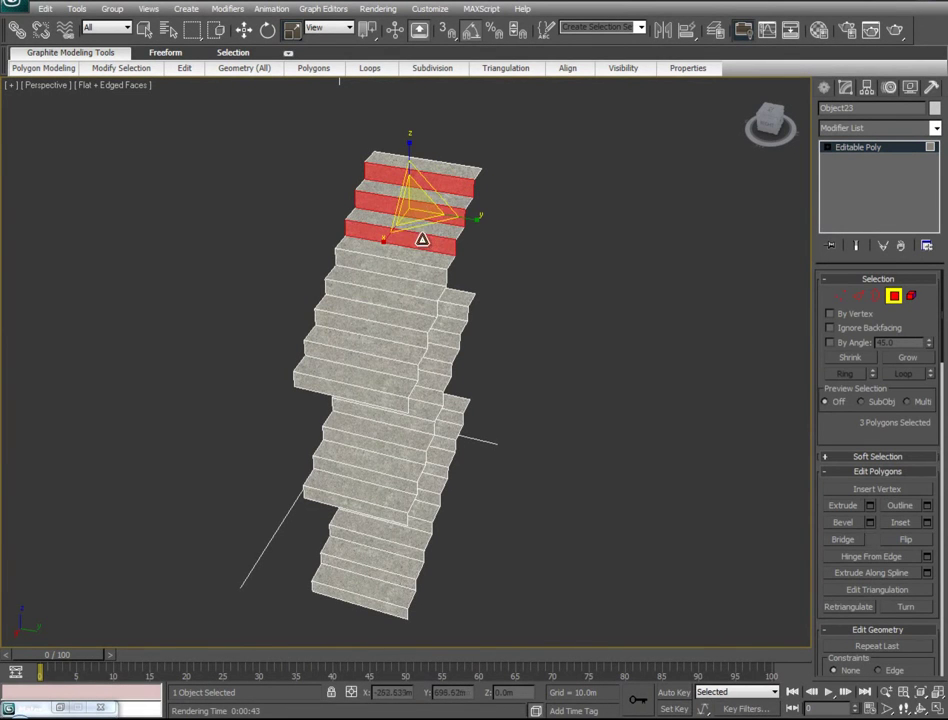
left_click(417, 274, "ctrl")
left_click(408, 305, "ctrl")
left_click(400, 336, "ctrl")
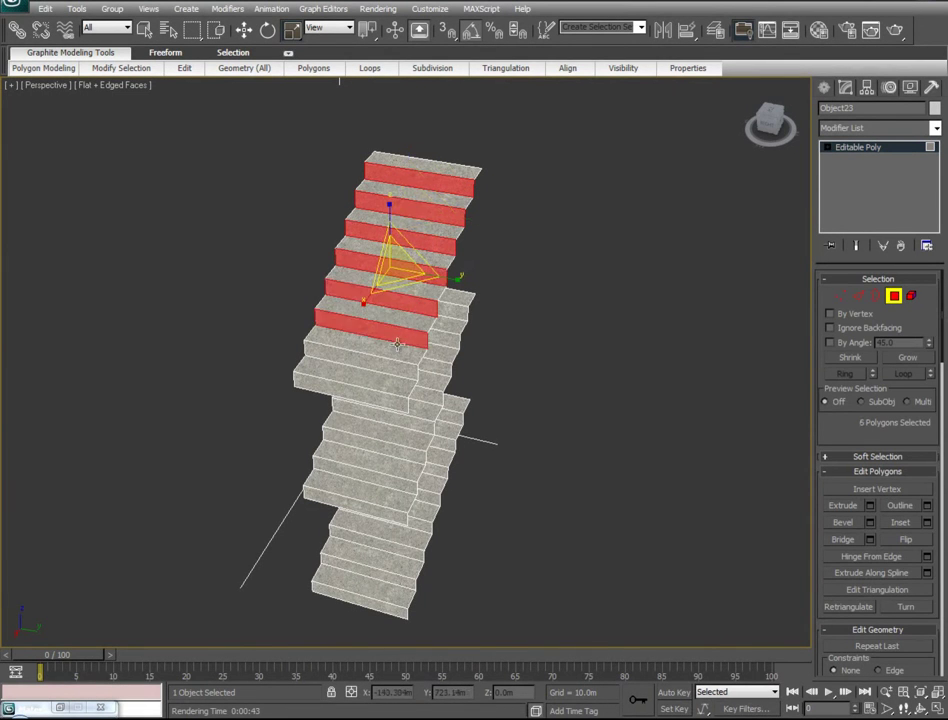
left_click(387, 364, "ctrl")
left_click(380, 393, "ctrl")
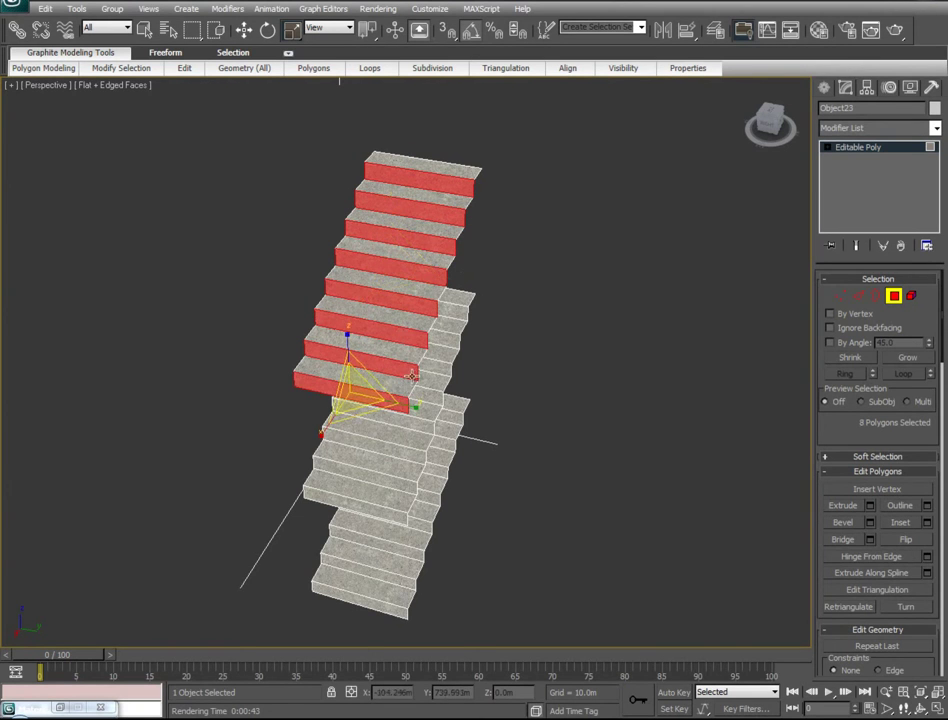
Add the eight riser polygons of the middle stair flight to the selection
left_click(450, 306, "ctrl")
left_click(445, 361, "ctrl")
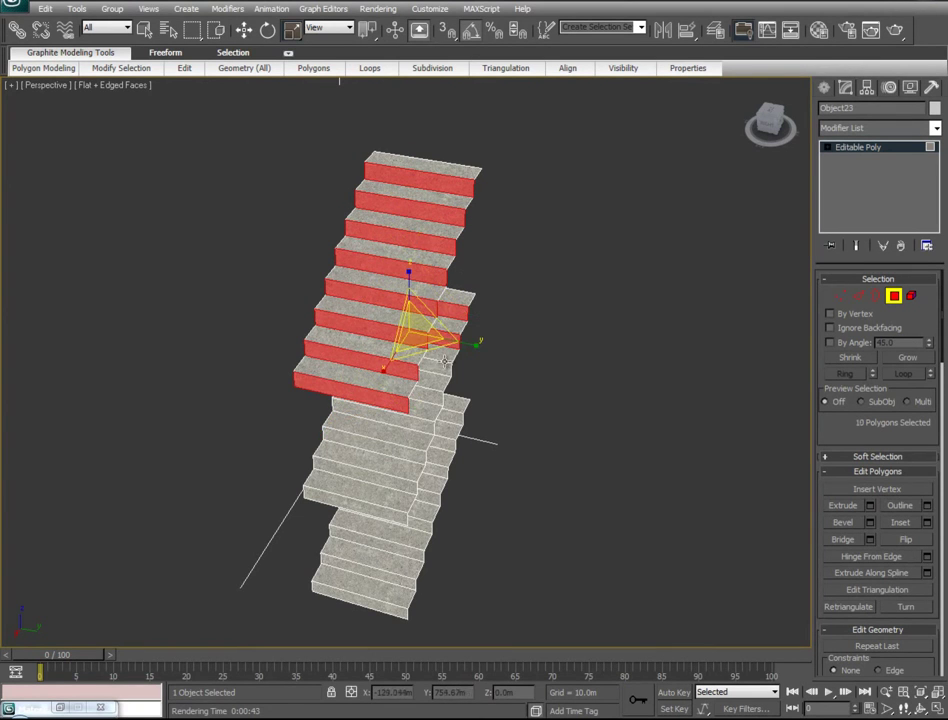
left_click(435, 402, "ctrl")
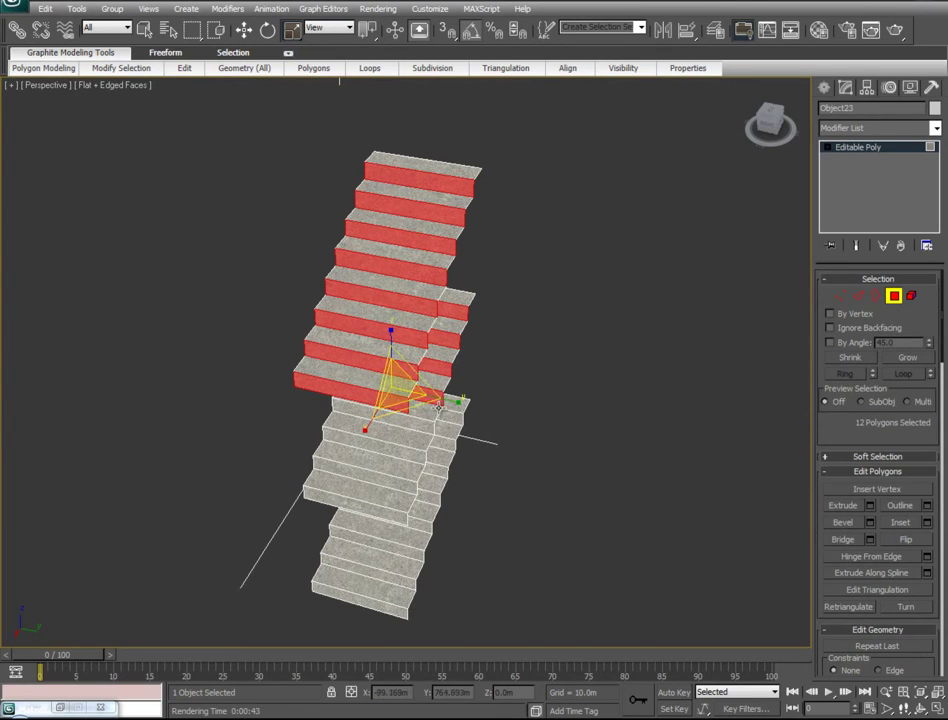
left_click(428, 428, "ctrl")
left_click(413, 455, "ctrl")
left_click(398, 485, "ctrl")
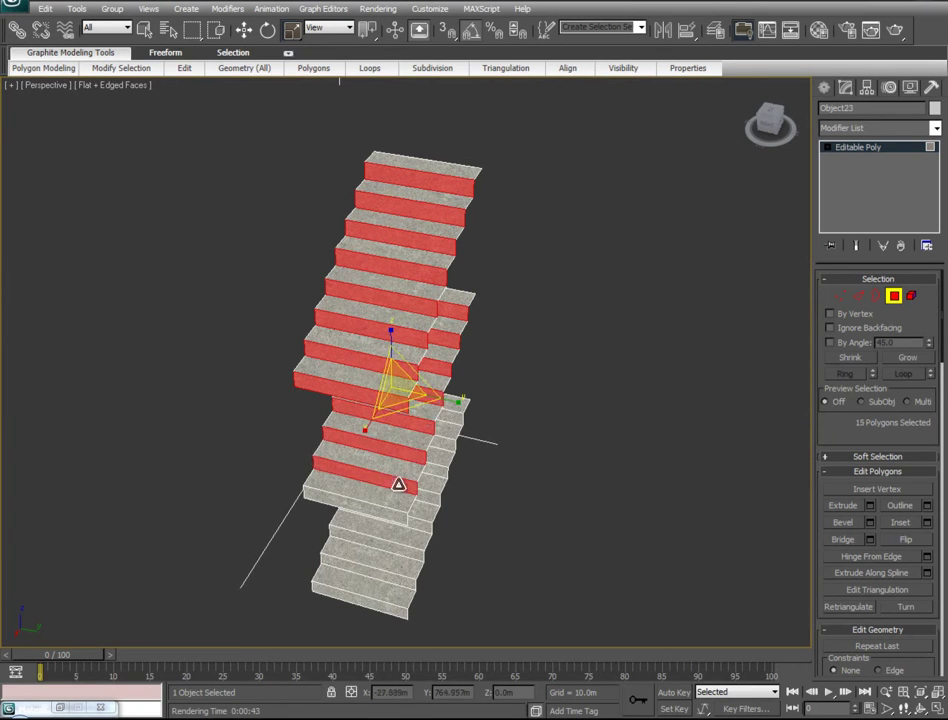
left_click(380, 511, "ctrl")
Add the eight riser polygons of the lowest stair flight to the selection
middle_click_drag(506, 443, 455, 457, "alt")
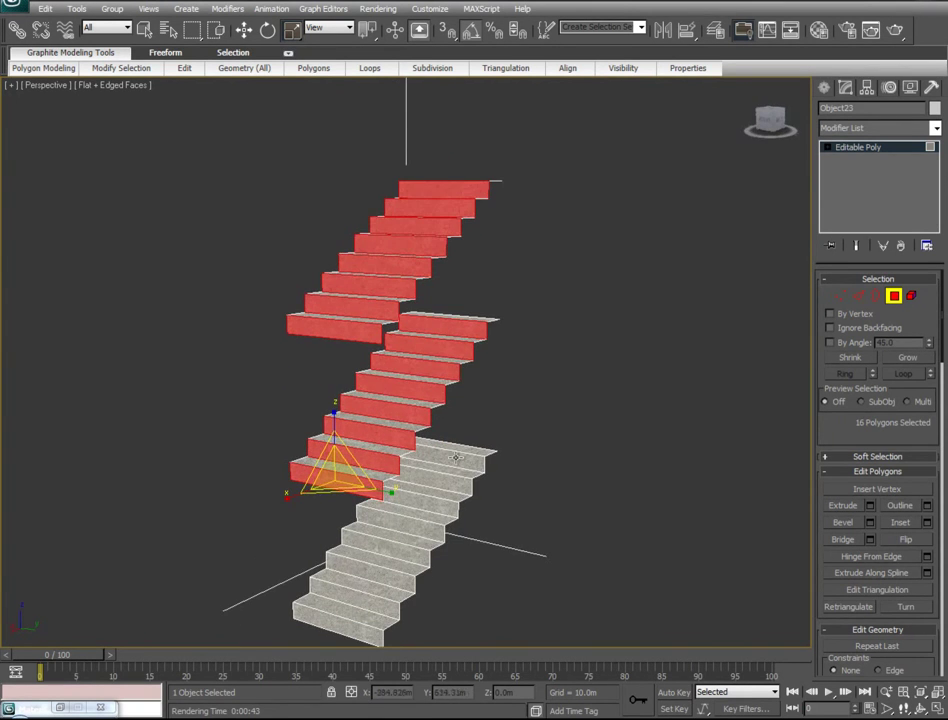
left_click(462, 466, "ctrl")
left_click(443, 516, "ctrl")
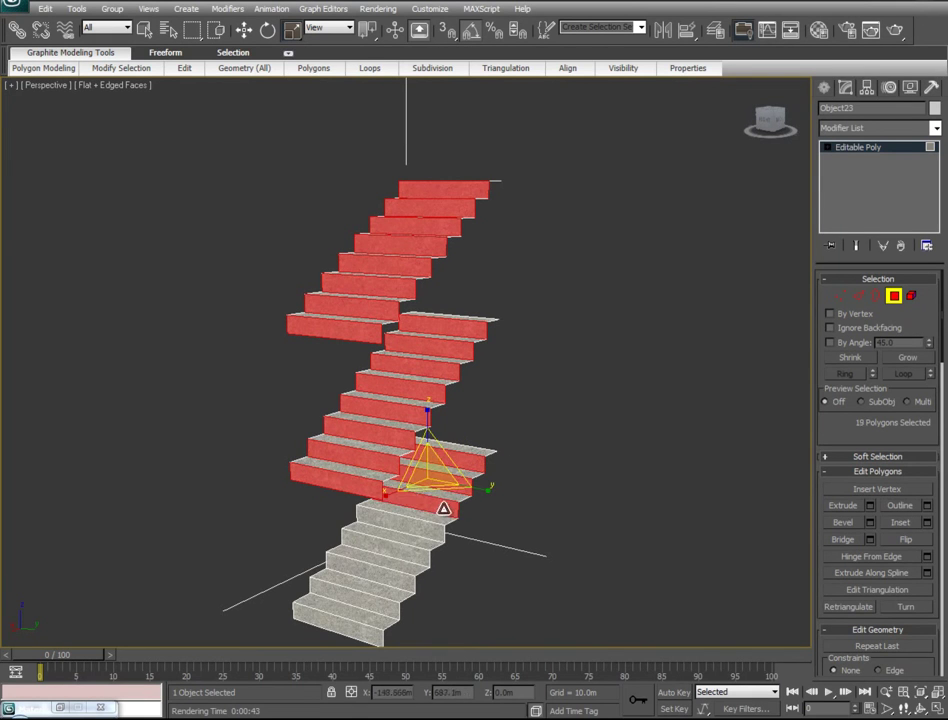
left_click(425, 528, "ctrl")
left_click(405, 555, "ctrl")
left_click(390, 577, "ctrl")
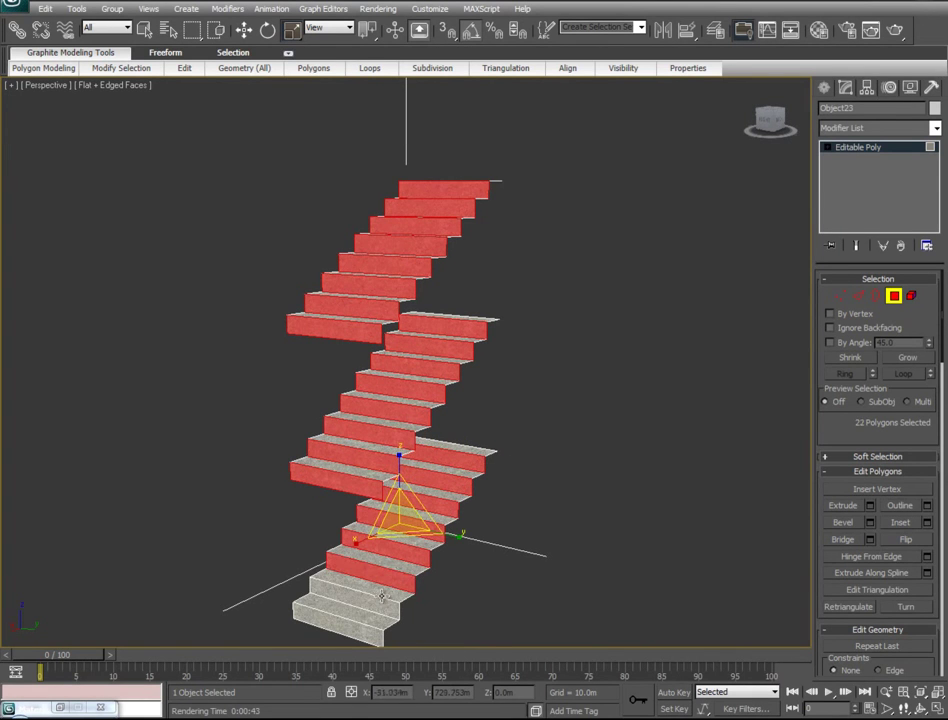
left_click(375, 600, "ctrl")
left_click(354, 626, "ctrl")
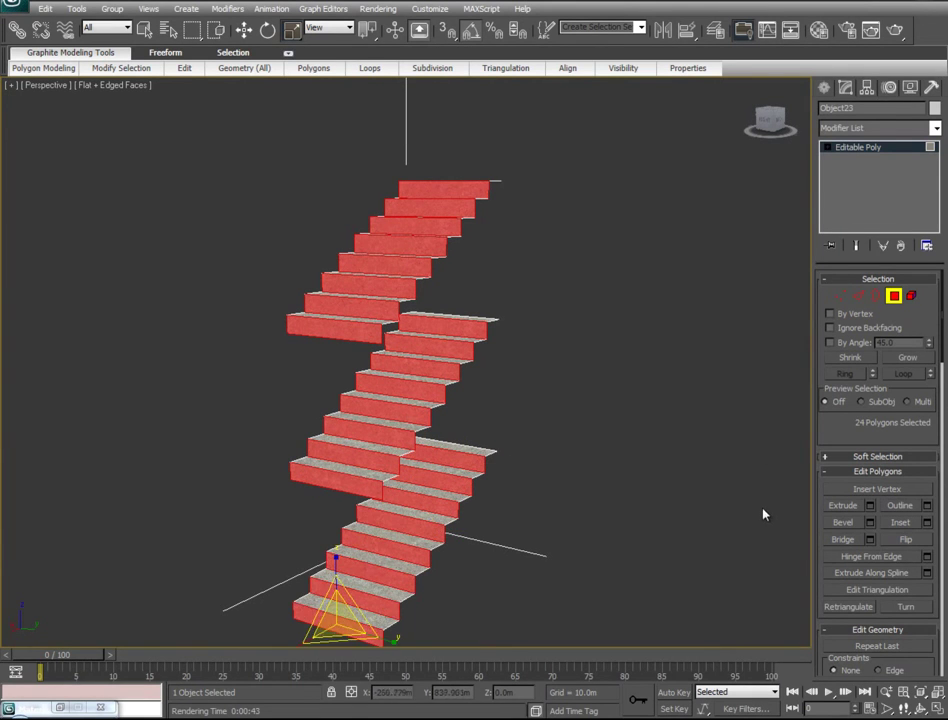
Assign the Wood#6 sub-material of BuildingTextures to the selected stair risers and put the Material Editor away
left_click(821, 31)
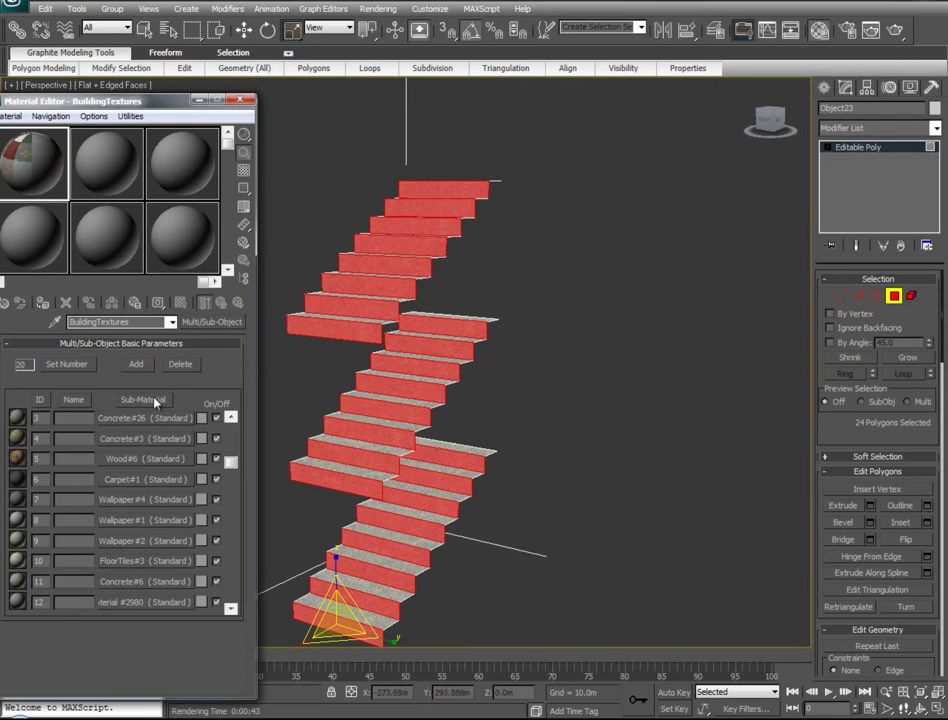
left_click_drag(318, 342, 313, 332)
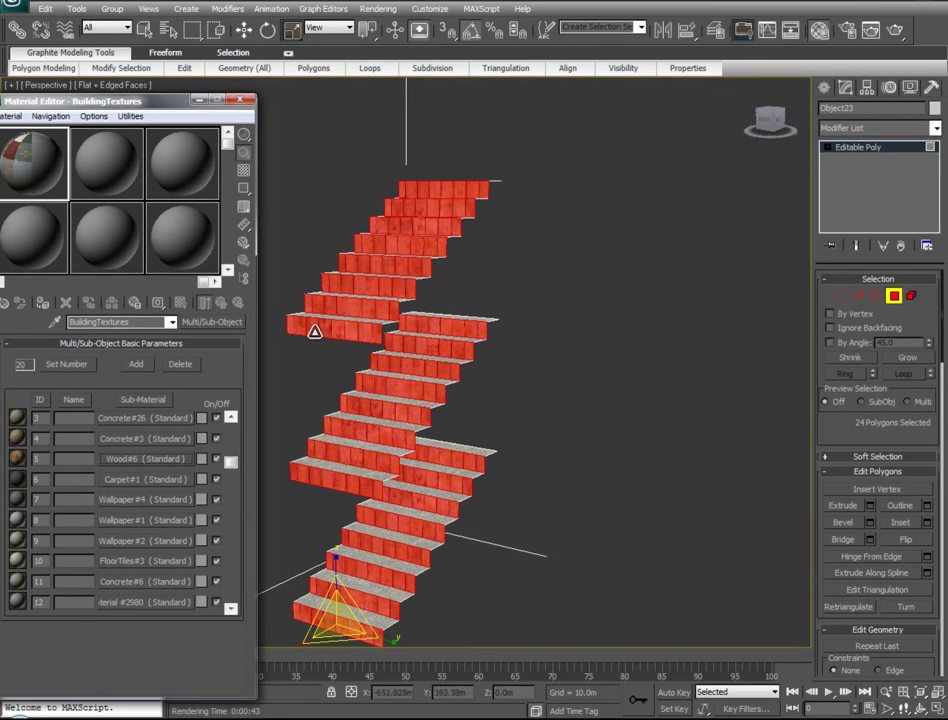
left_click(203, 104)
Add a UVW Map modifier with box mapping to the selected wooden stair risers
middle_click_drag(345, 396, 430, 400, "alt")
left_click(935, 128)
left_click_drag(938, 200, 938, 604)
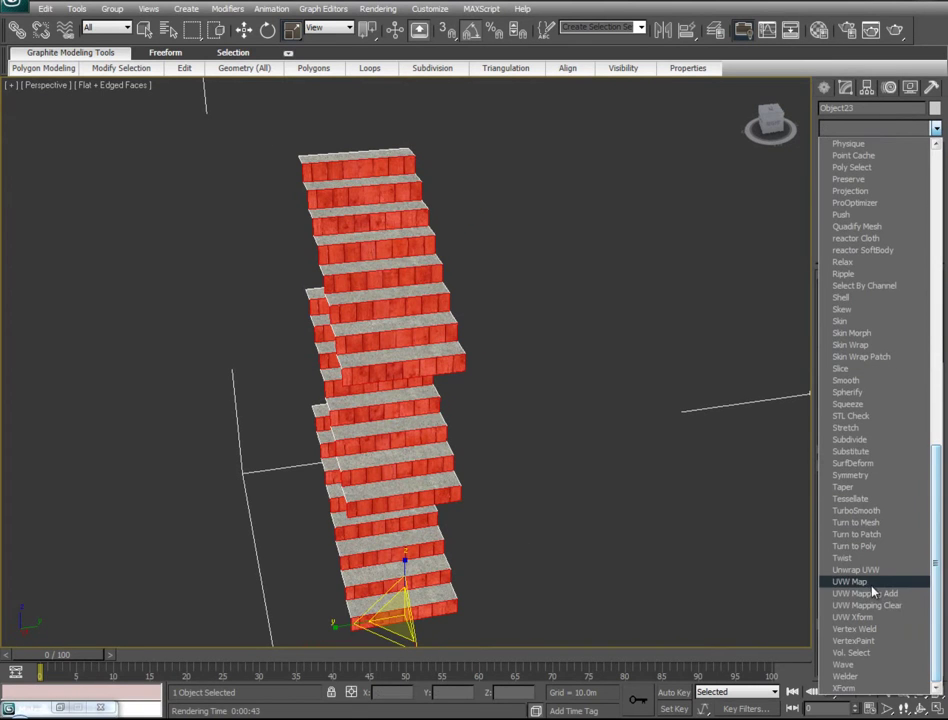
left_click(868, 582)
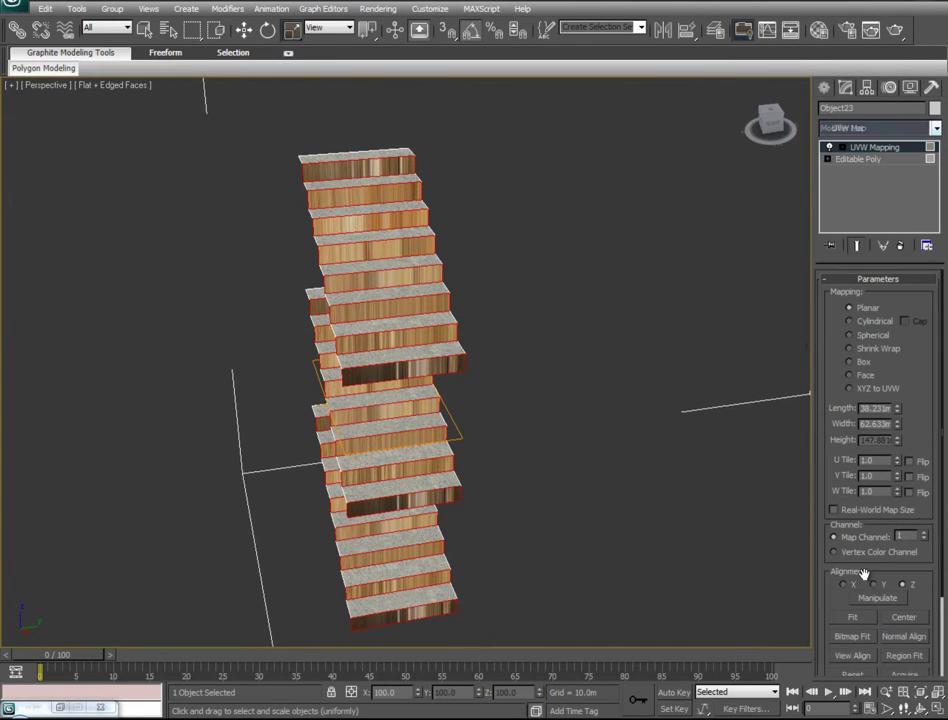
left_click(862, 362)
left_click(893, 150)
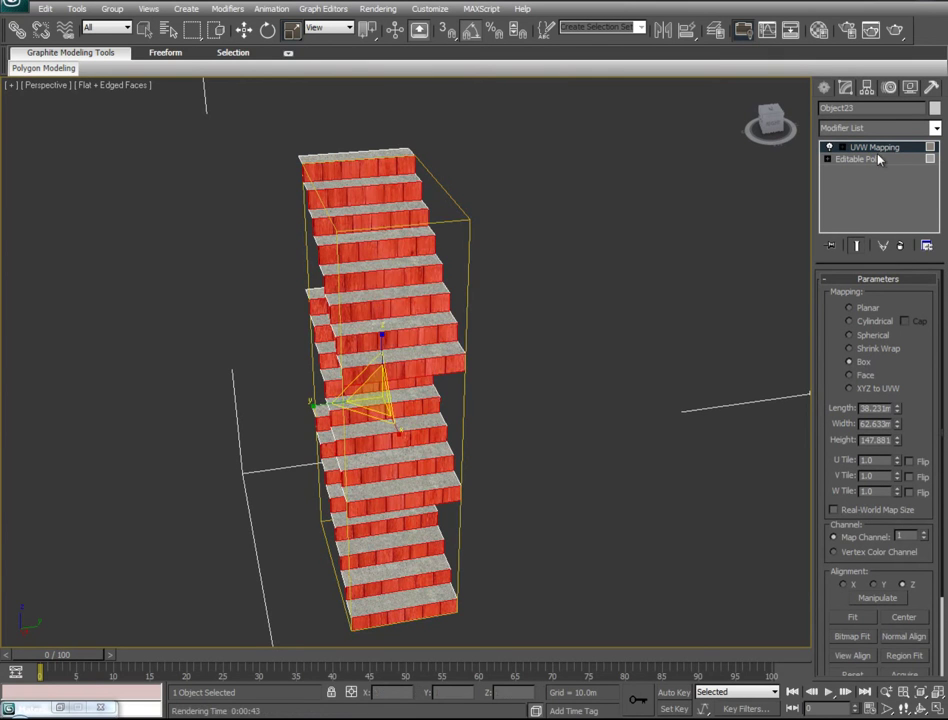
Rotate the risers' mapping gizmo by -90 degrees about the X axis so the planks run horizontally
right_click(378, 338)
left_click(393, 355)
left_click_drag(352, 360, 426, 343)
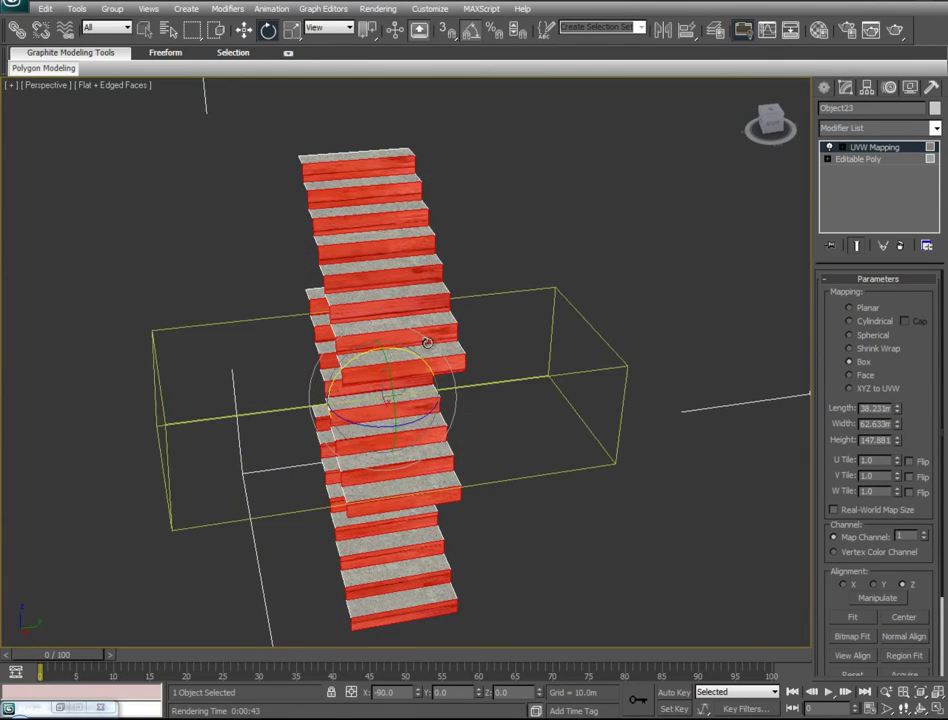
Scale the risers' mapping gizmo along the Y axis to about 43 percent
middle_click_drag(548, 425, 516, 344, "alt")
right_click(516, 372)
left_click(533, 406)
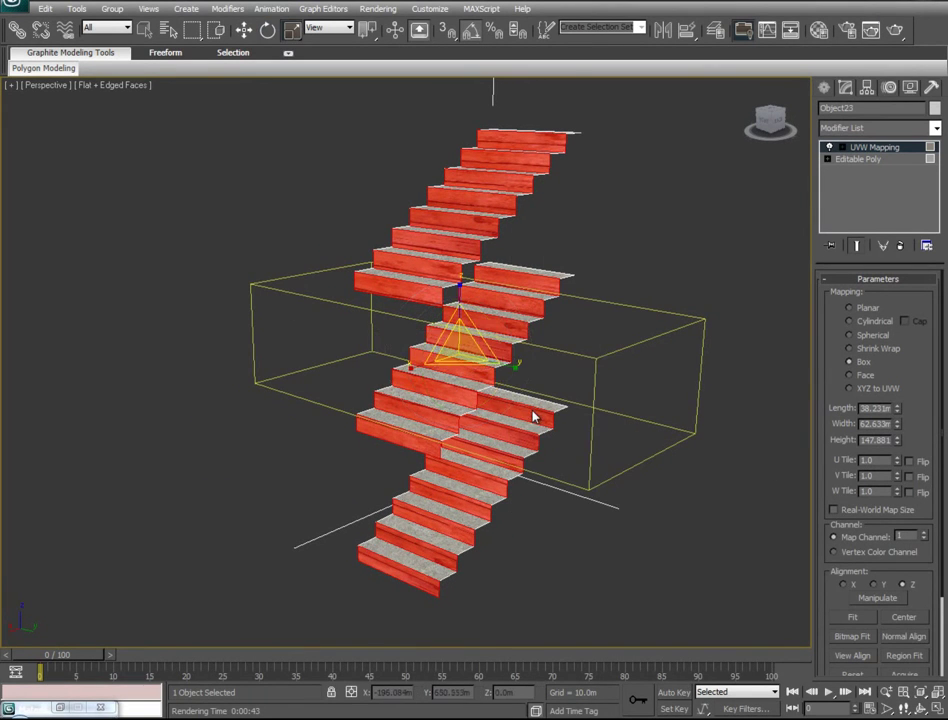
left_click_drag(505, 361, 457, 369)
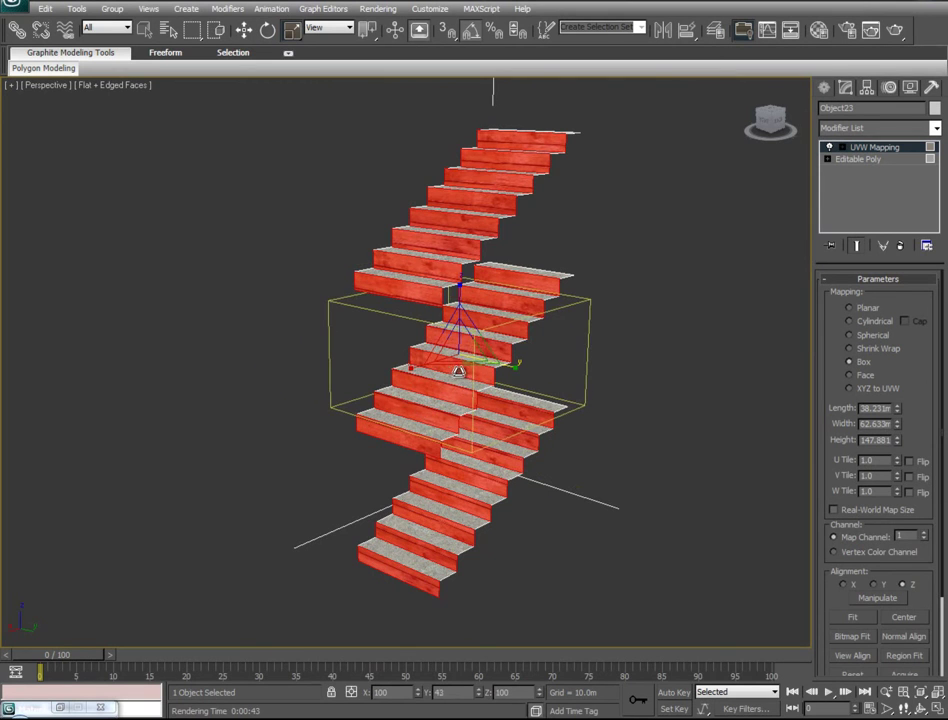
Rescale the risers' mapping gizmo, adjusting its proportions and overall size until the wood planks fit the riser faces
middle_click_drag(412, 388, 303, 415, "alt")
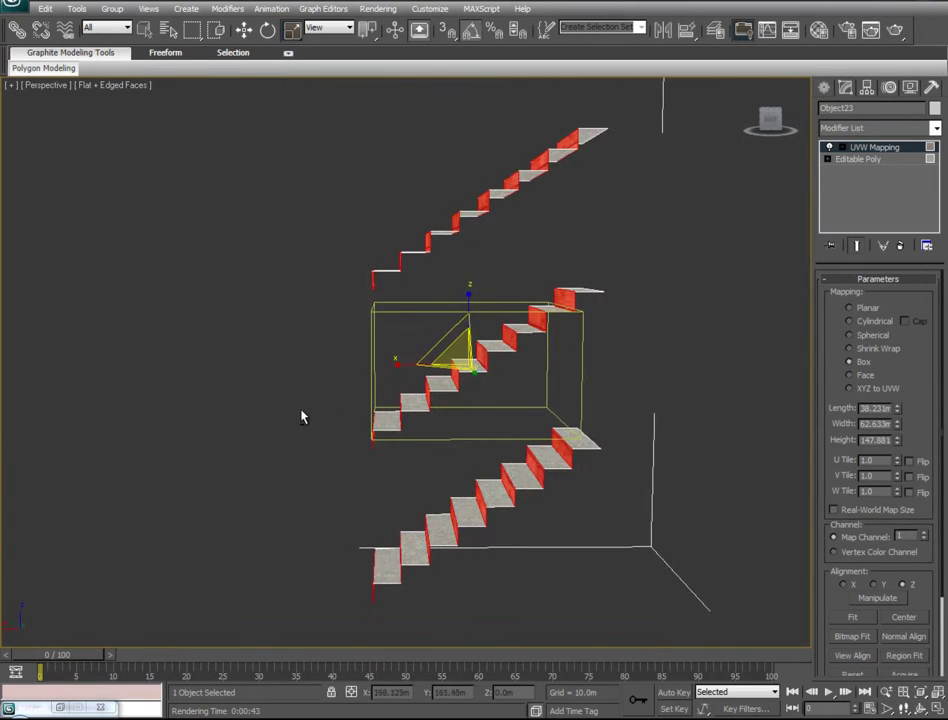
left_click_drag(489, 300, 468, 279)
middle_click_drag(303, 396, 438, 444, "alt")
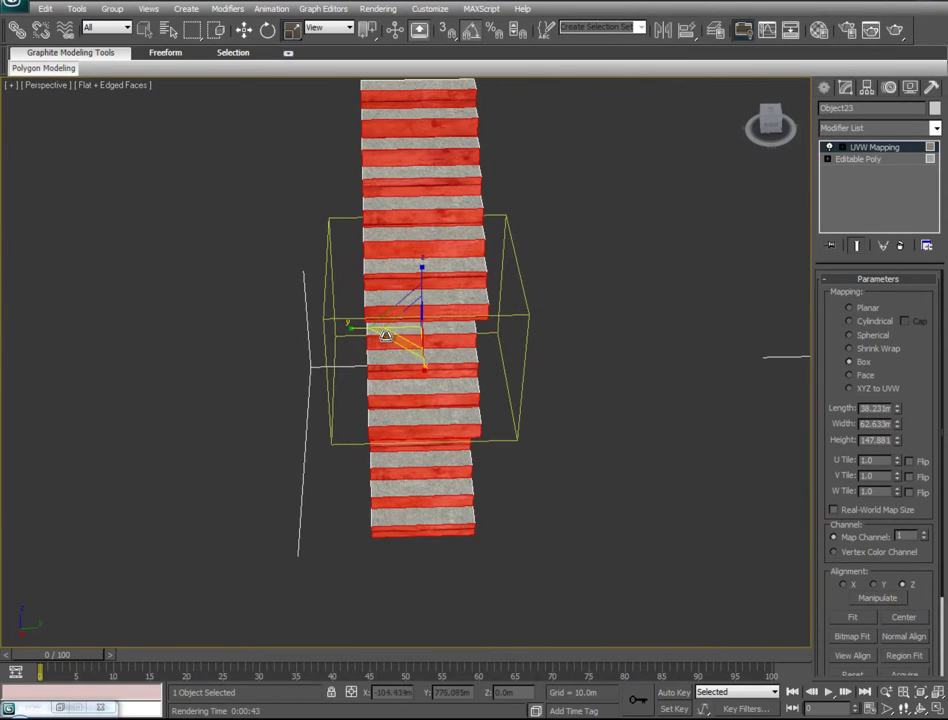
middle_click_drag(397, 341, 405, 330, "alt")
left_click_drag(374, 330, 379, 352)
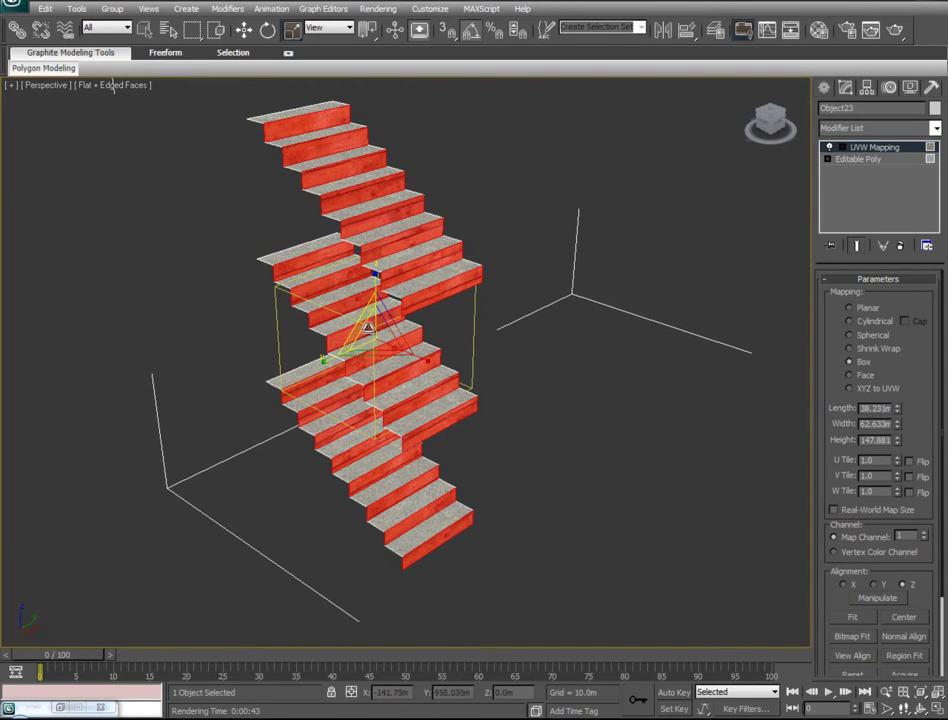
mouse_move(377, 328)
left_mouse_down()
mouse_move(373, 296)
mouse_move(373, 318)
left_mouse_up()
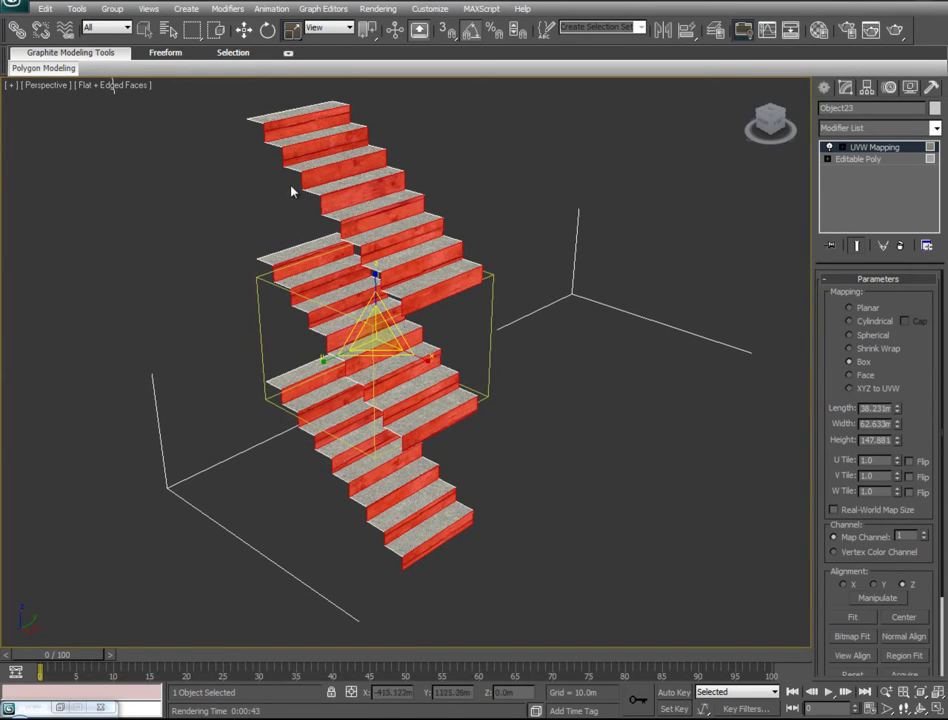
middle_click_drag(616, 488, 509, 542, "alt")
left_click_drag(423, 405, 459, 431)
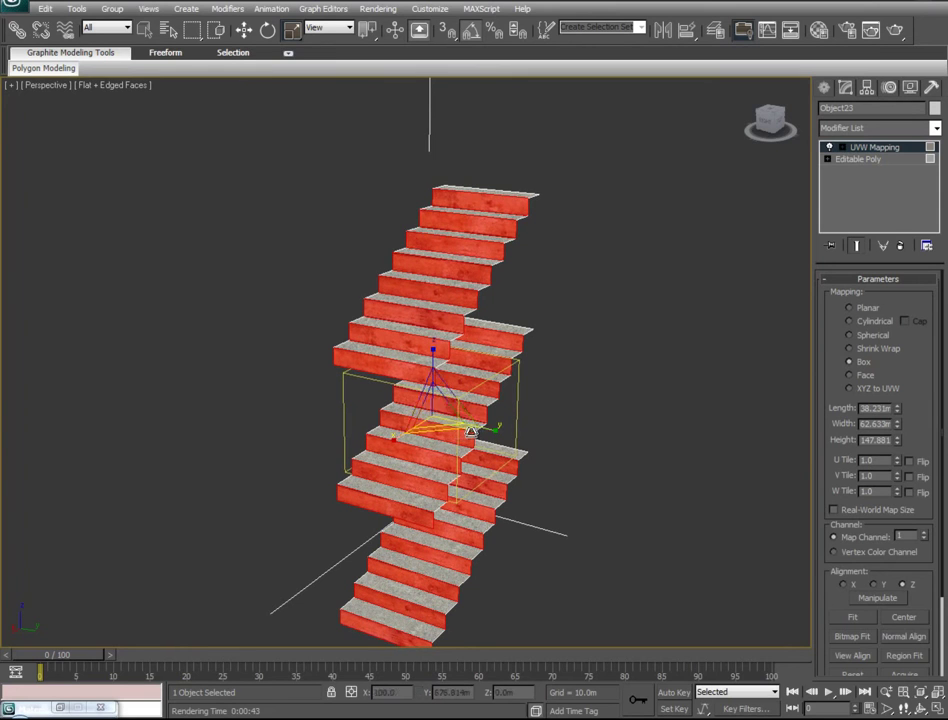
Check the wood on the risers from several angles and collapse their UVW mapping into the Editable Poly
middle_click_drag(322, 491, 418, 445, "alt")
middle_click_drag(418, 445, 408, 328)
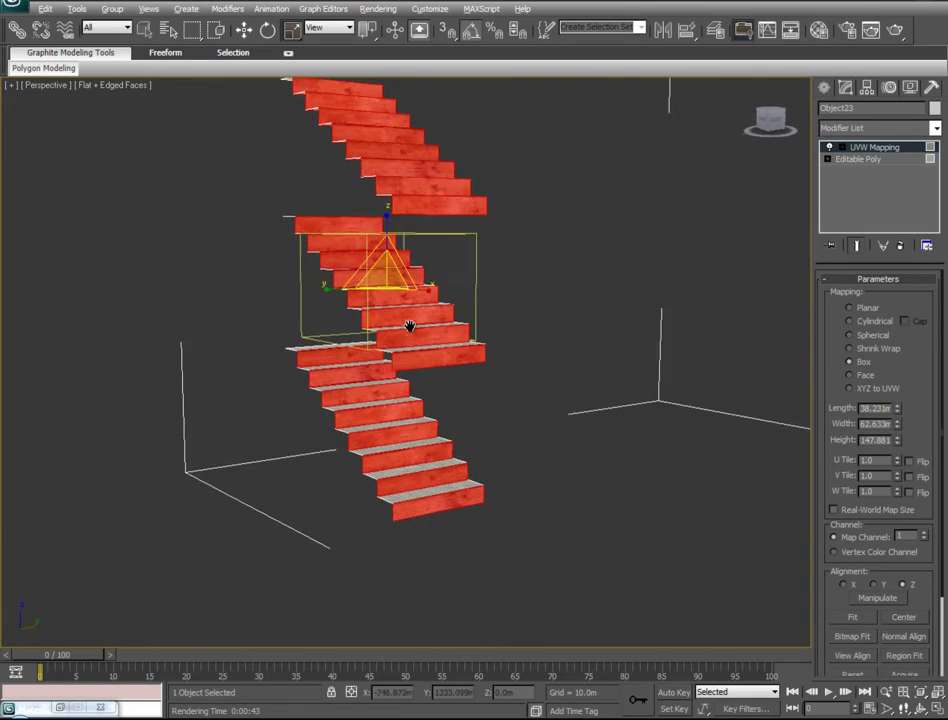
scroll(428, 357, "up", 4)
middle_click_drag(490, 320, 525, 593)
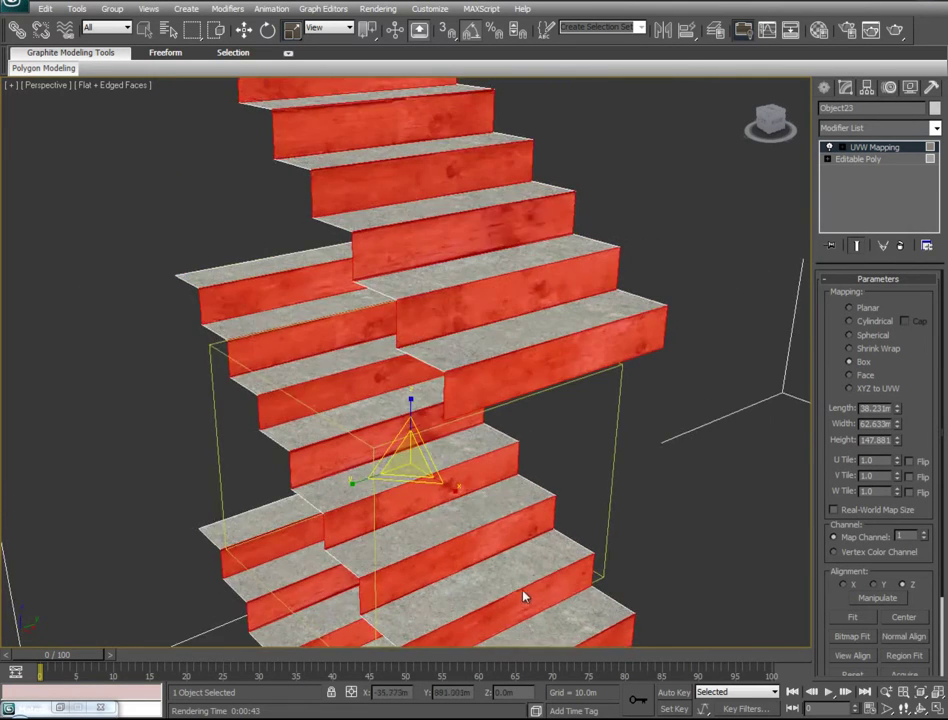
scroll(525, 561, "down", 4)
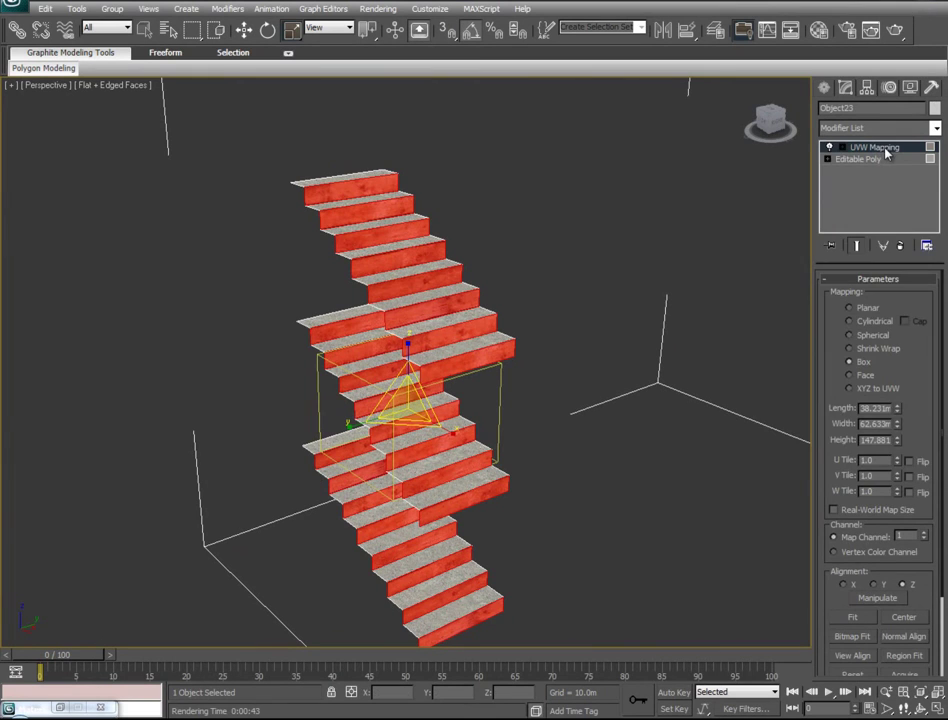
right_click(885, 150)
left_click(811, 287)
Select the stair treads by inverting the riser polygon selection, and assign them the Wood#6 sub-material of BuildingTextures
left_click(893, 295)
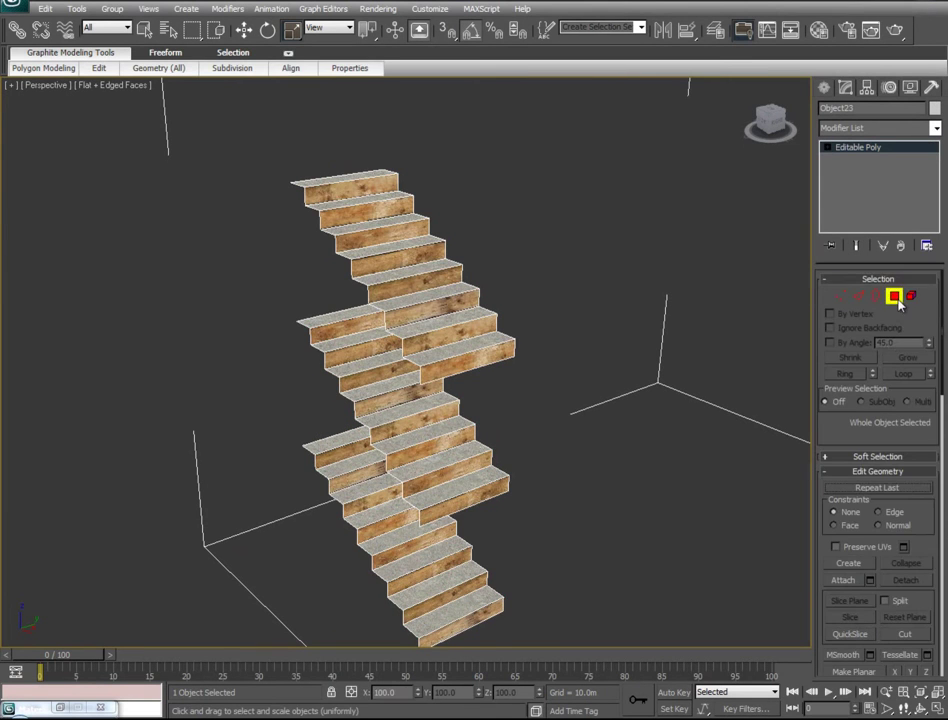
key("ctrl+a")
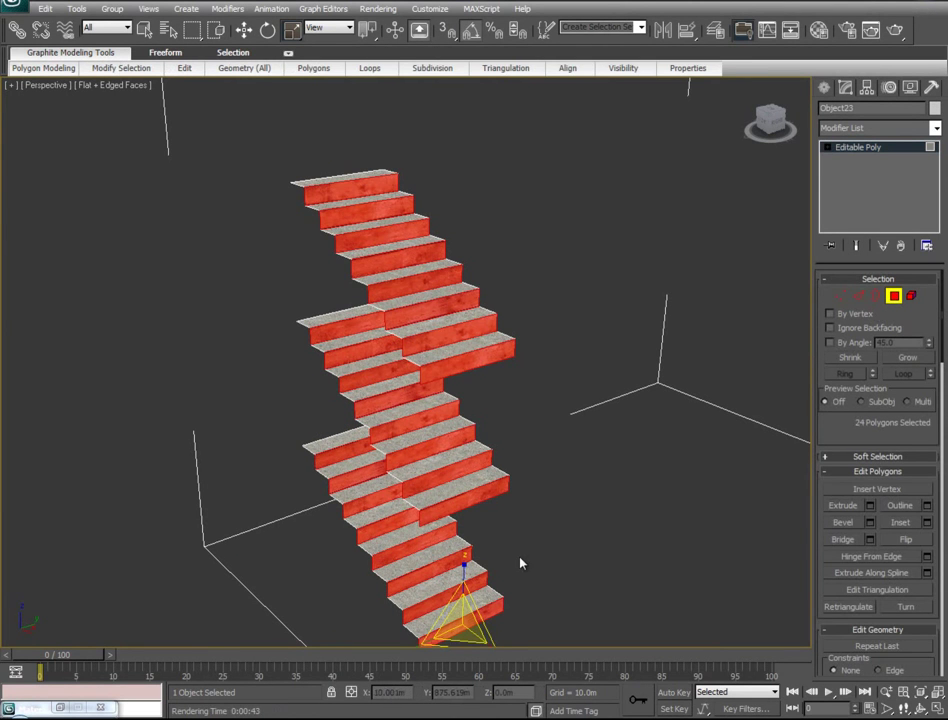
key("ctrl+i")
middle_click_drag(588, 521, 400, 520, "alt")
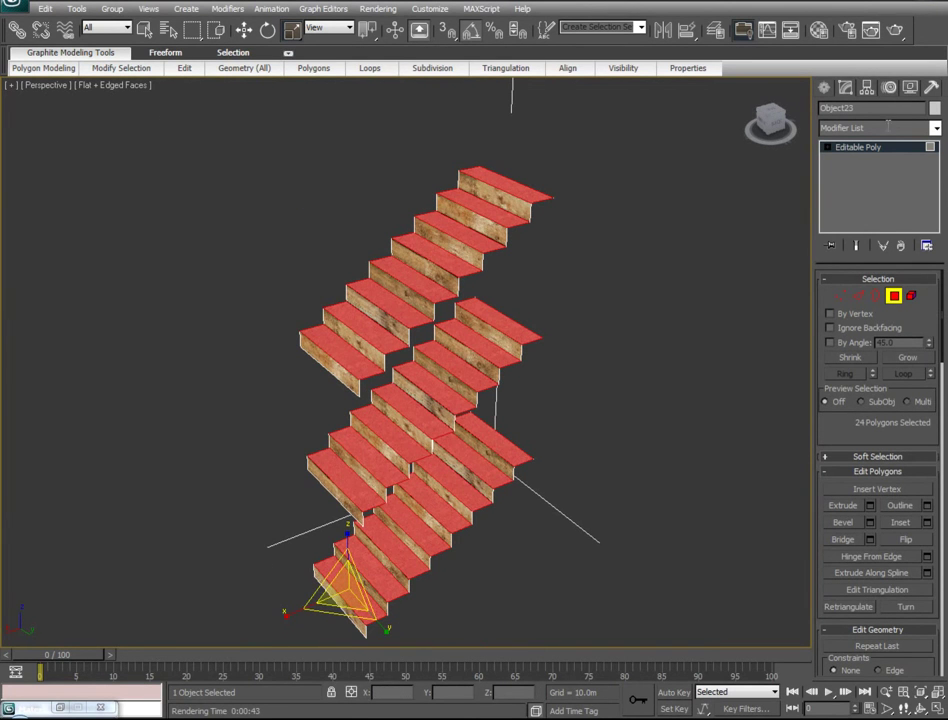
left_click(818, 32)
left_click_drag(127, 476, 377, 334)
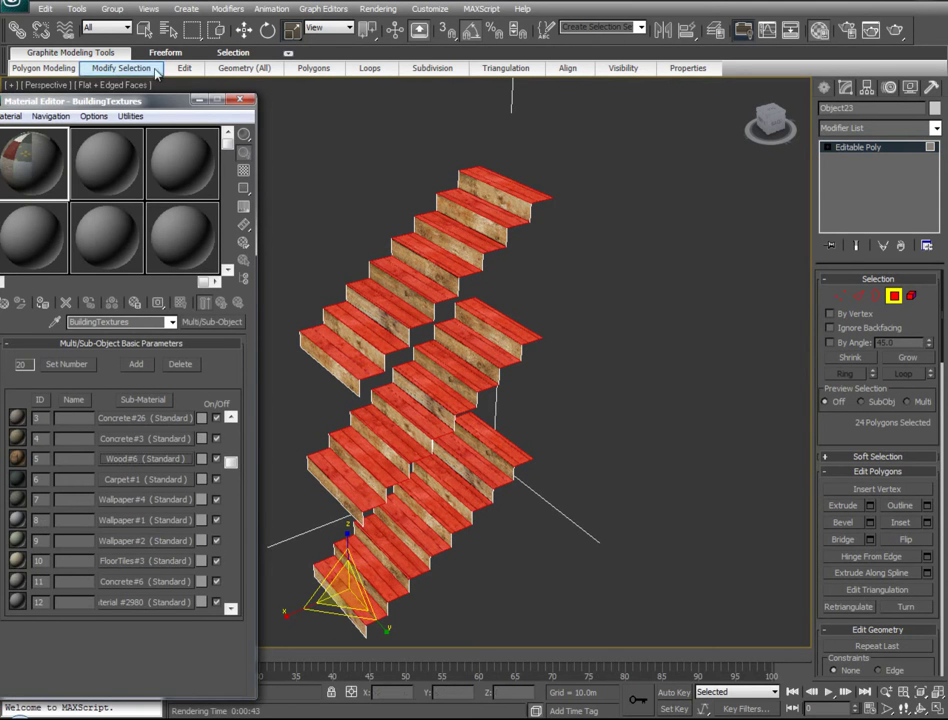
left_click(200, 100)
Add a UVW Map modifier with box mapping to the selected stair treads
middle_click_drag(450, 402, 269, 497, "alt")
left_click(936, 130)
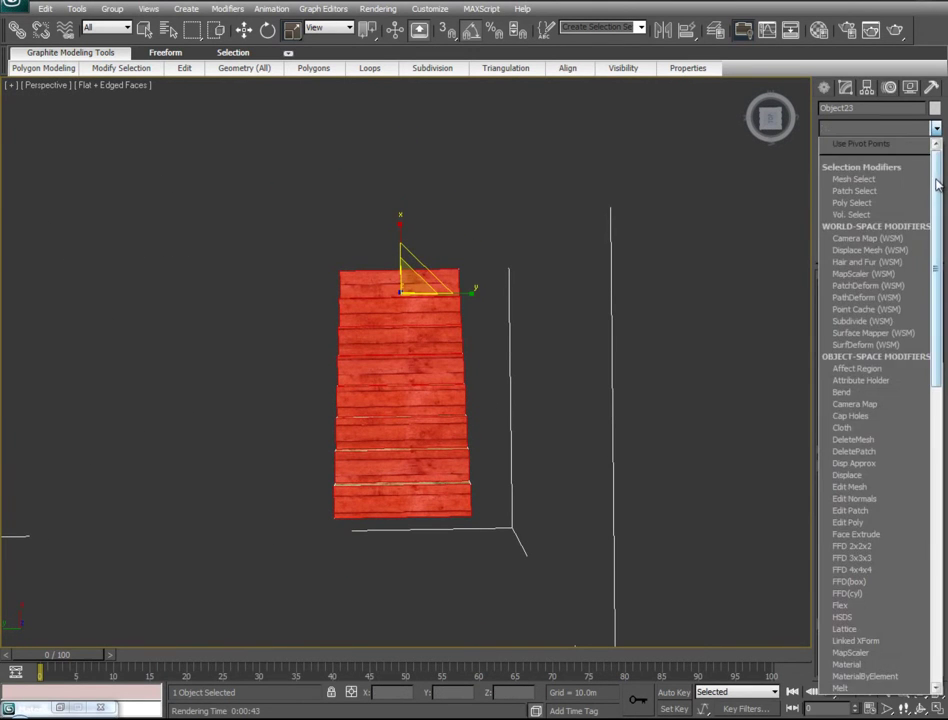
scroll(890, 560, "down", 10)
scroll(898, 520, "down", 6)
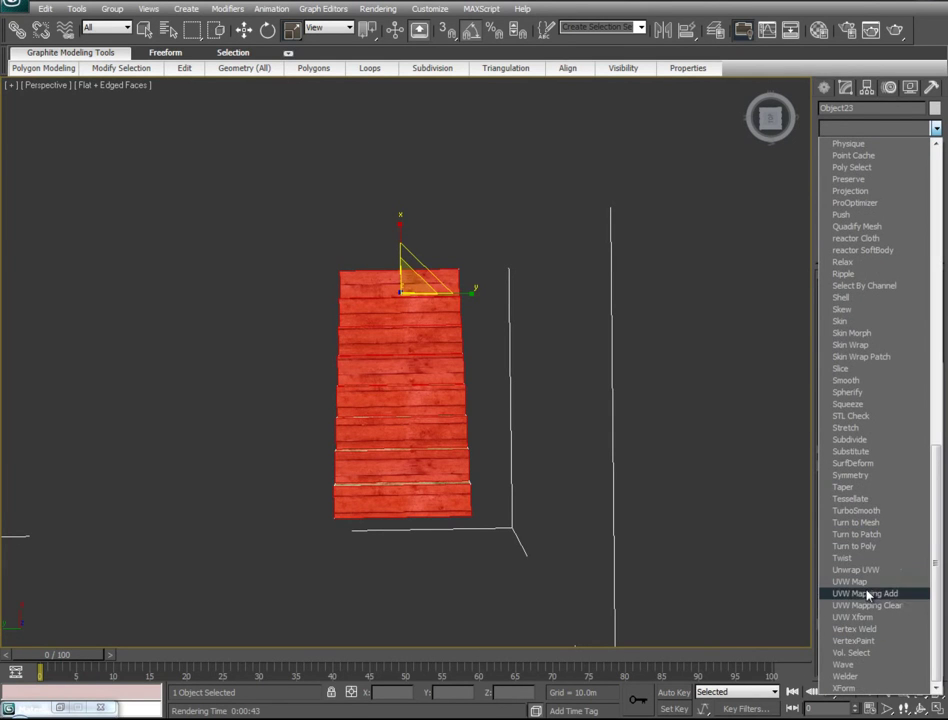
left_click(850, 582)
left_click(851, 362)
middle_click_drag(404, 485, 581, 453, "alt")
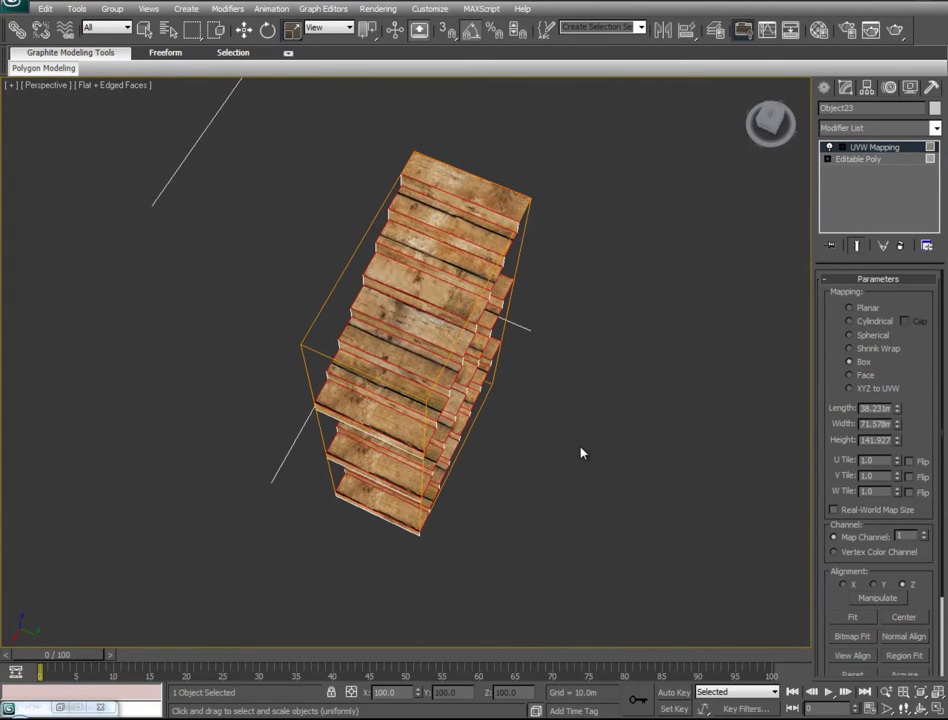
Scale the treads' mapping gizmo down slightly along the X axis to align the planks with the steps
right_click(440, 432)
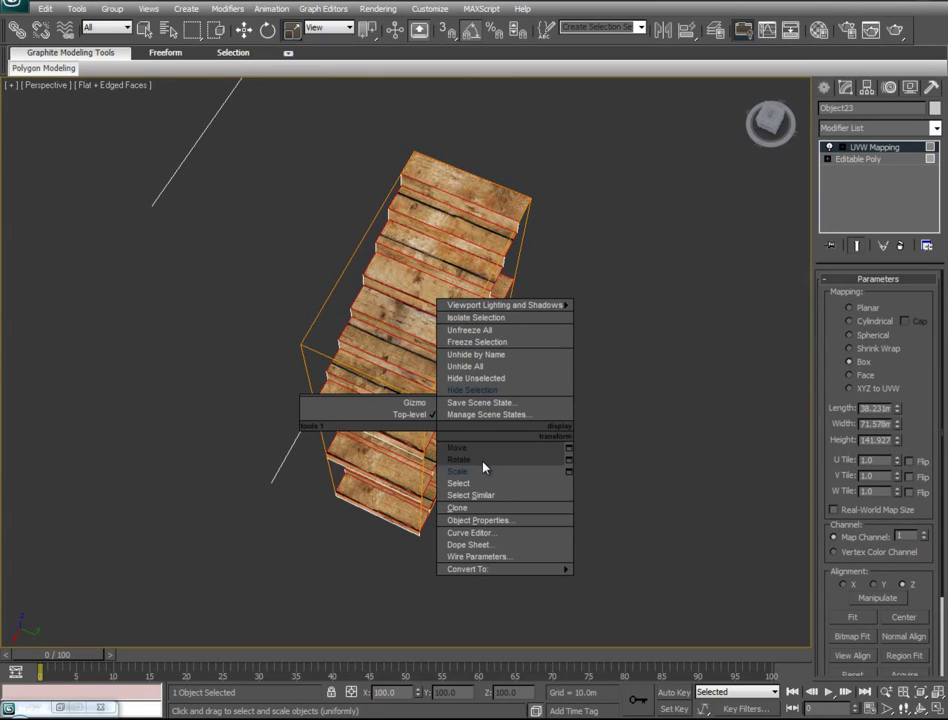
left_click(473, 471)
right_click(452, 400)
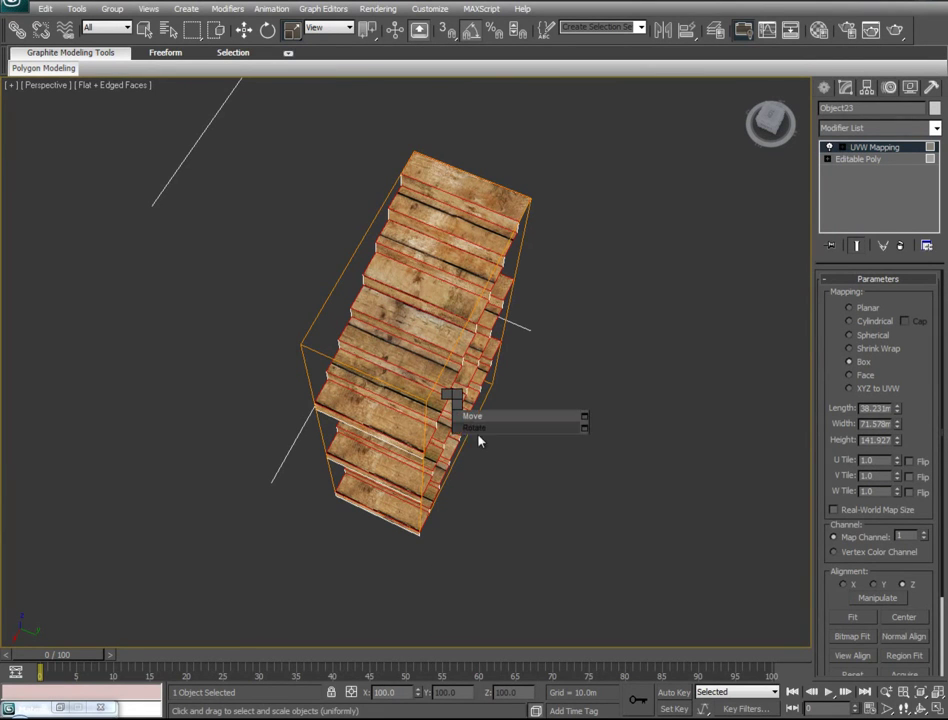
left_click(878, 149)
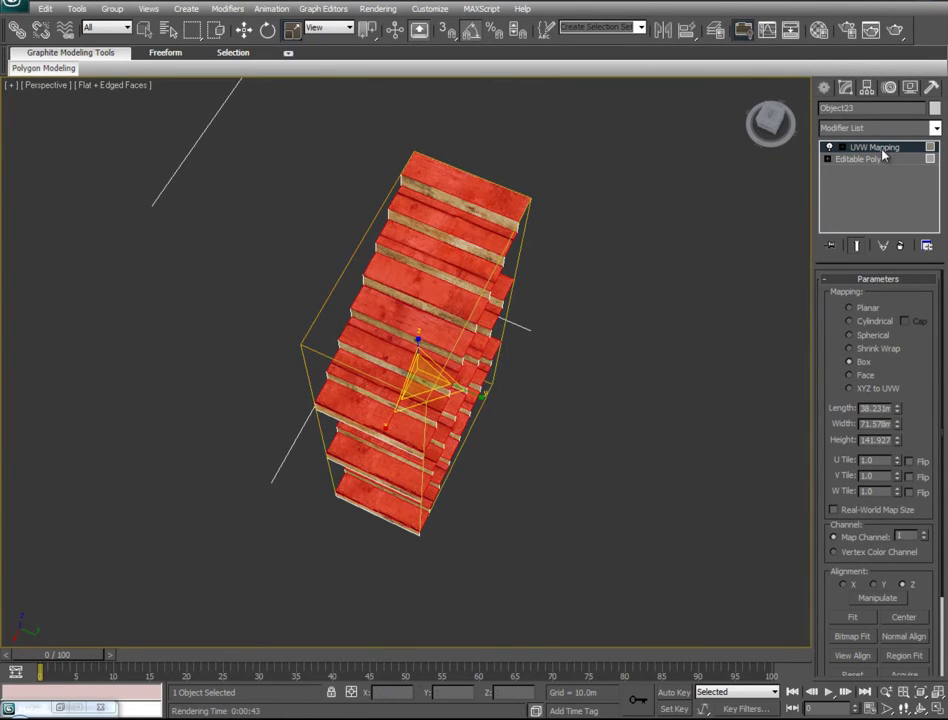
mouse_move(385, 427)
left_mouse_down()
mouse_move(364, 455)
mouse_move(393, 413)
left_mouse_up()
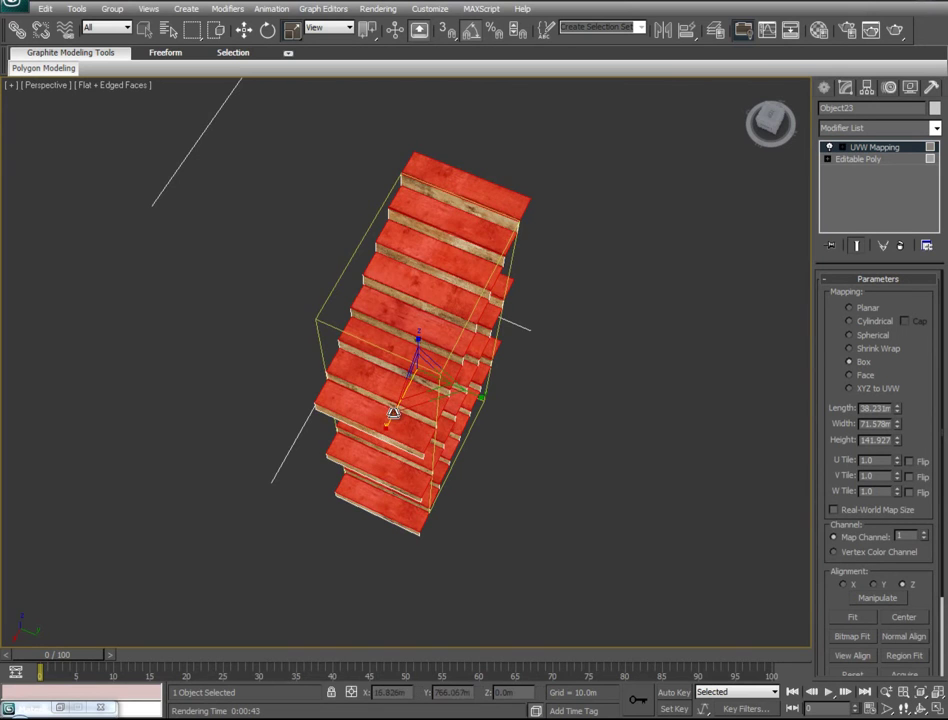
middle_click_drag(539, 444, 438, 398, "alt")
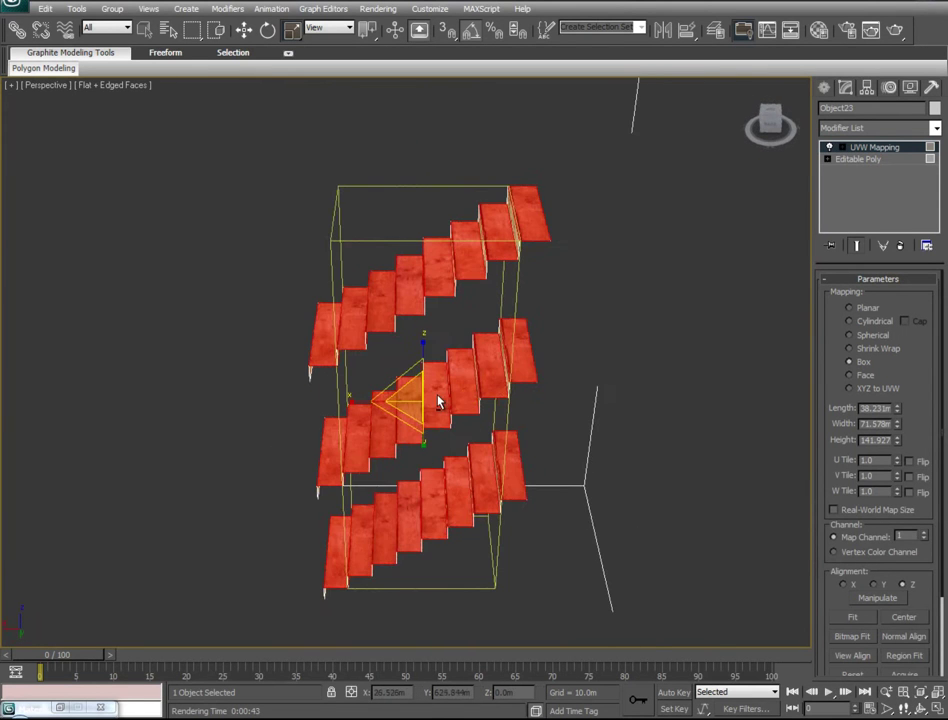
Move the treads' mapping gizmo slightly along the X axis to about 37.7 m
scroll(445, 400, "up", 5)
right_click(510, 400)
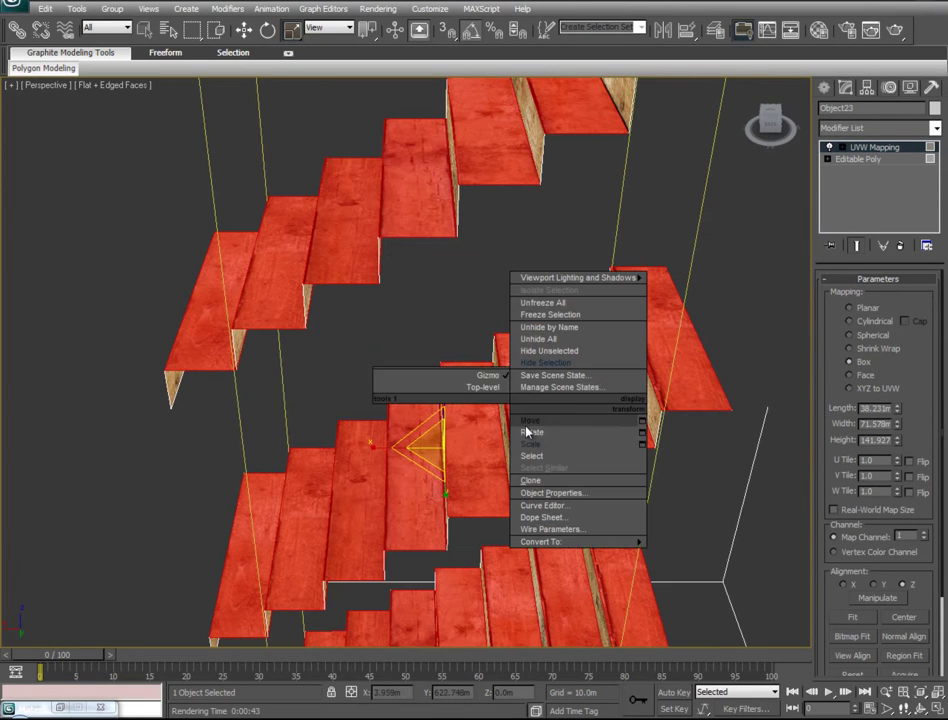
left_click(535, 430)
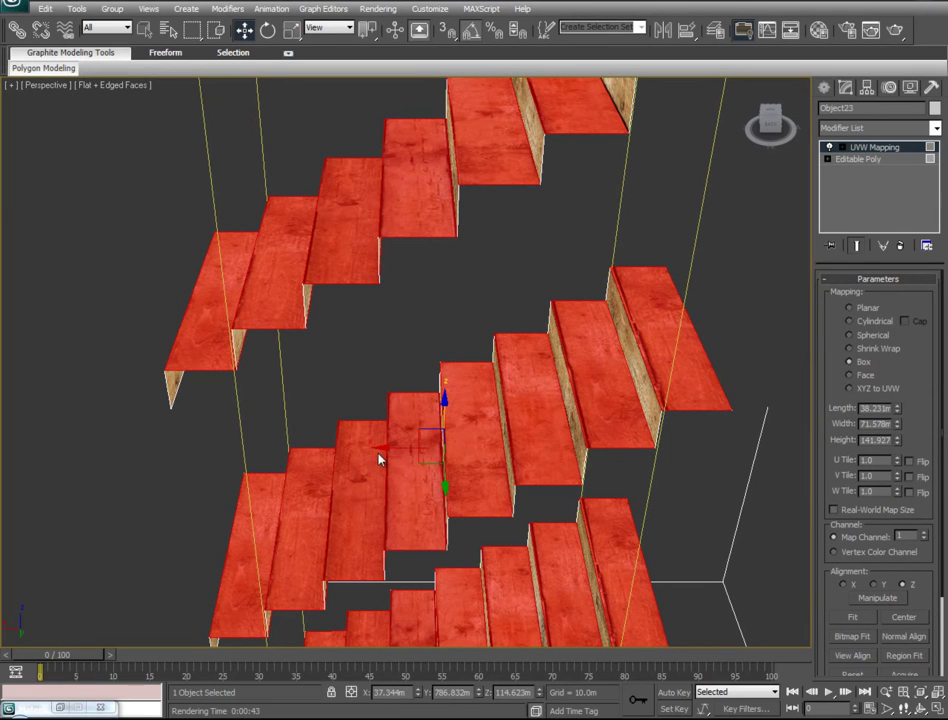
left_click_drag(387, 445, 385, 448)
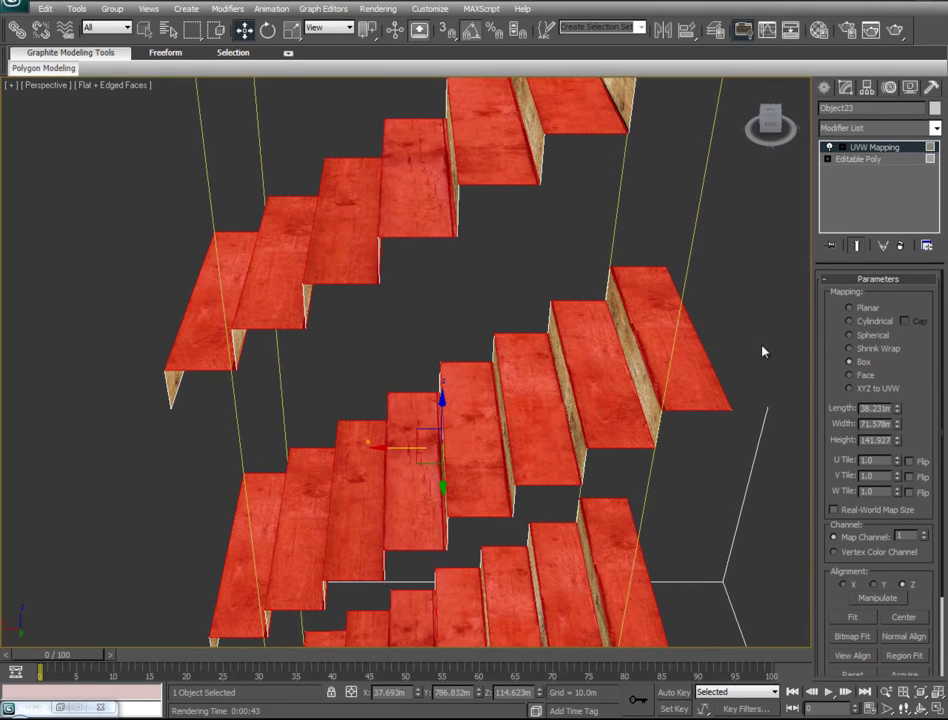
Collapse the treads' UVW mapping into the Editable Poly and deselect the object
middle_click_drag(448, 406, 603, 382, "alt")
middle_click_drag(603, 382, 608, 475)
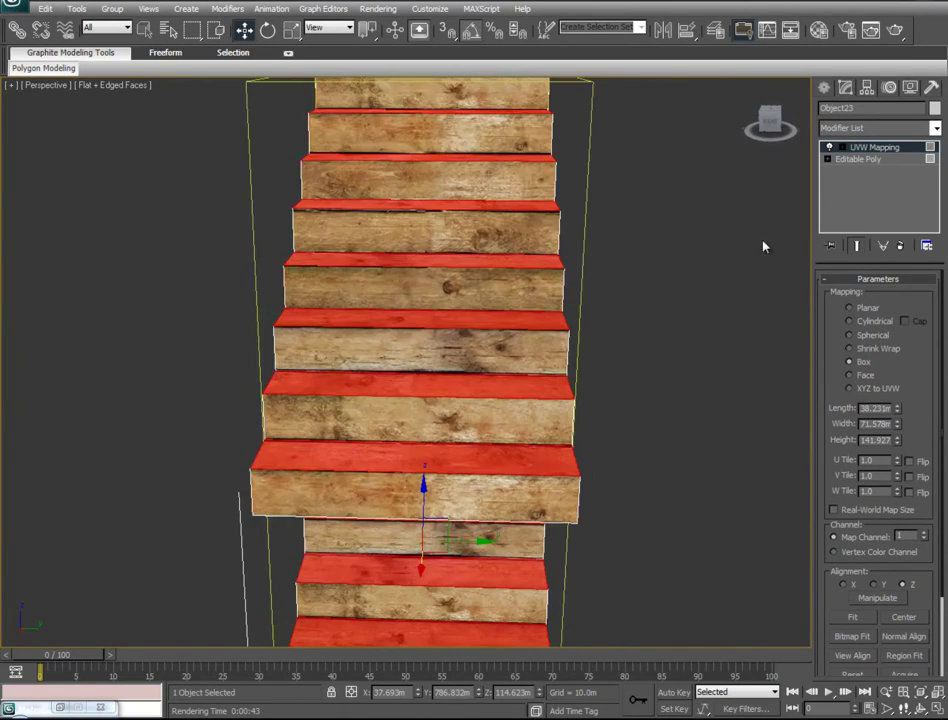
scroll(520, 319, "down", 5)
scroll(520, 319, "up", 3)
right_click(895, 152)
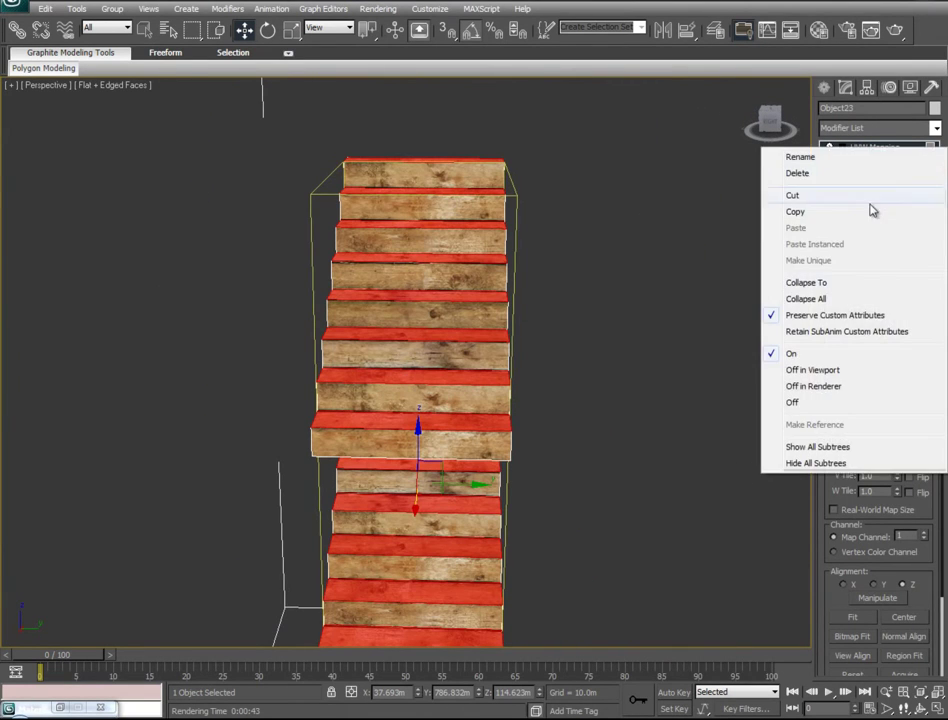
left_click(827, 299)
left_click(619, 283)
Reselect the building object and unhide all of its hidden polygons
middle_click_drag(554, 375, 488, 193, "alt")
scroll(517, 260, "down", 5)
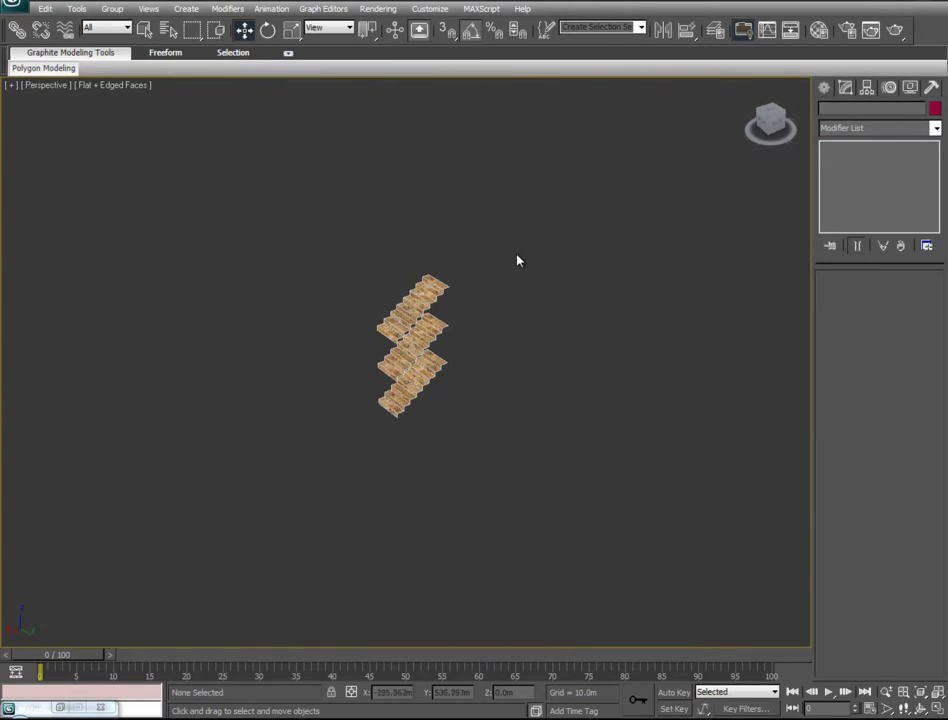
left_click(408, 288)
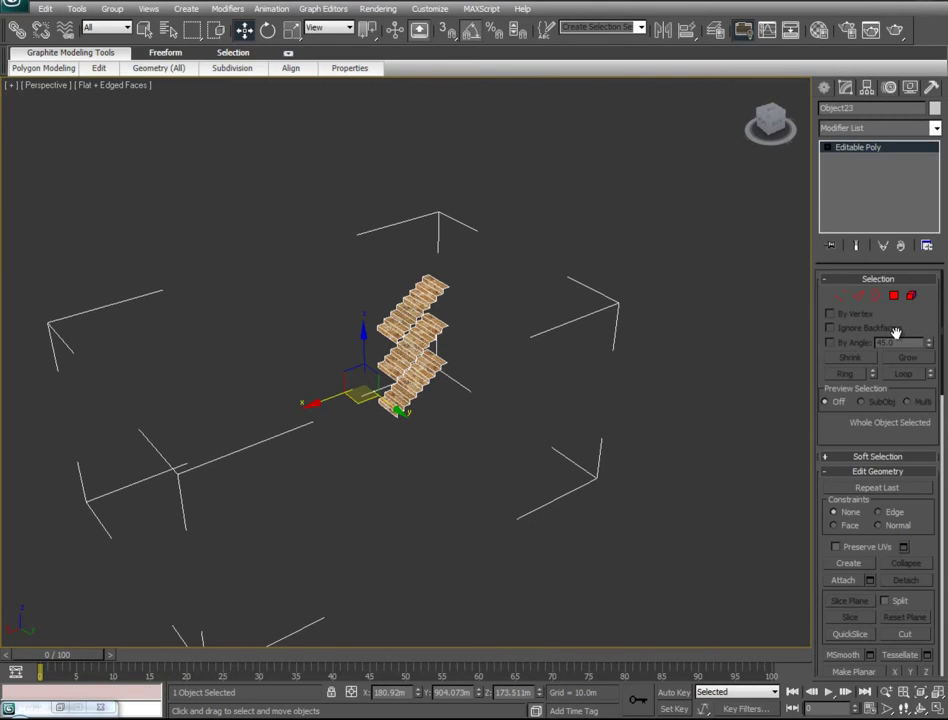
scroll(880, 320, "down", 10)
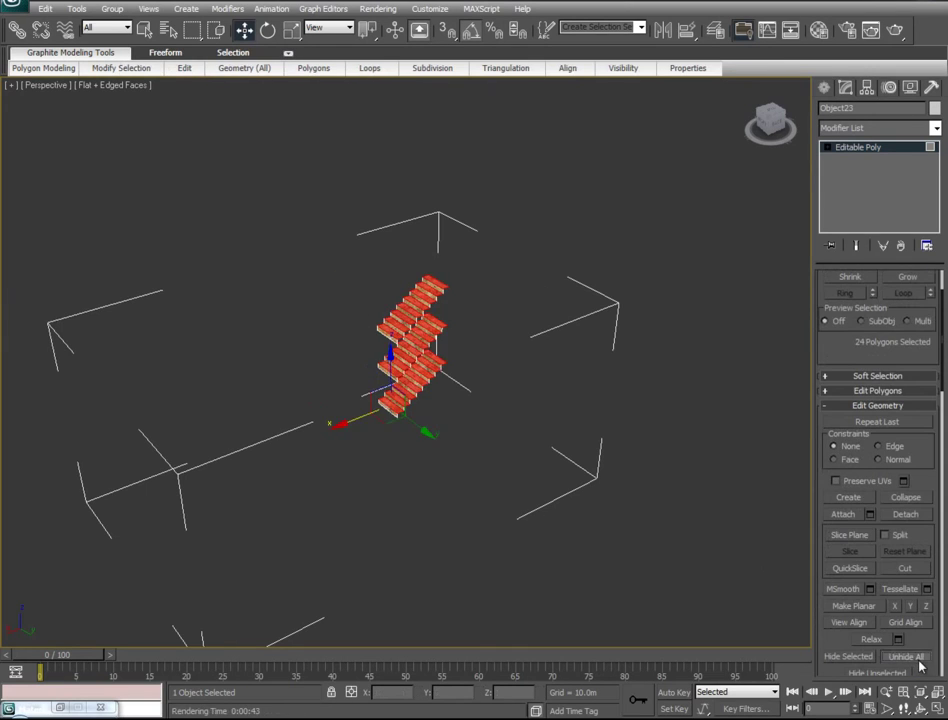
left_click(890, 712)
middle_click_drag(631, 549, 626, 504, "alt")
scroll(626, 504, "up", 8)
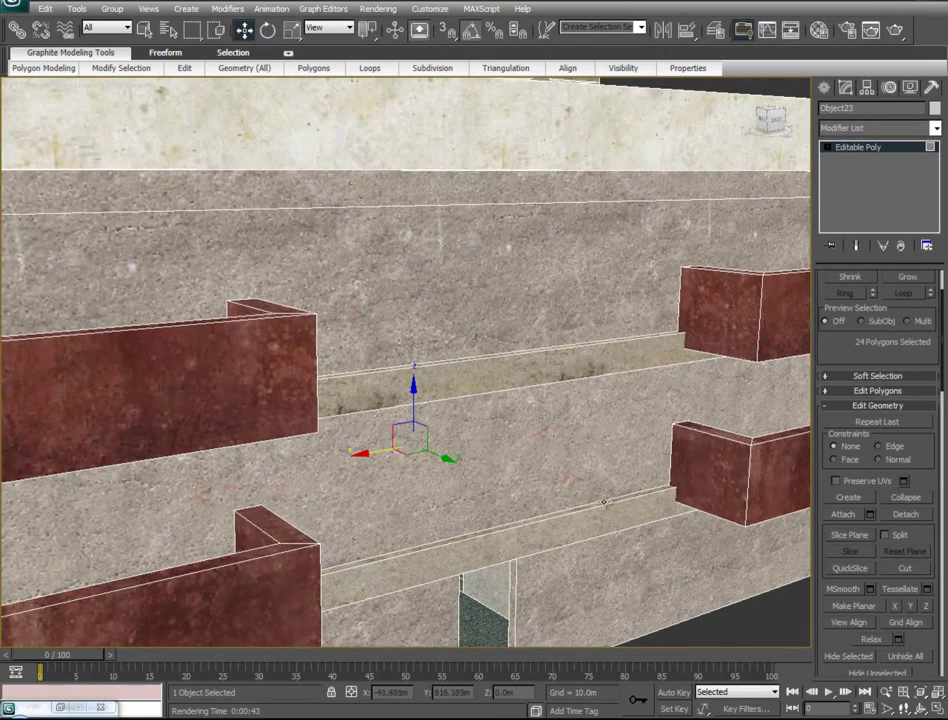
scroll(596, 503, "down", 8)
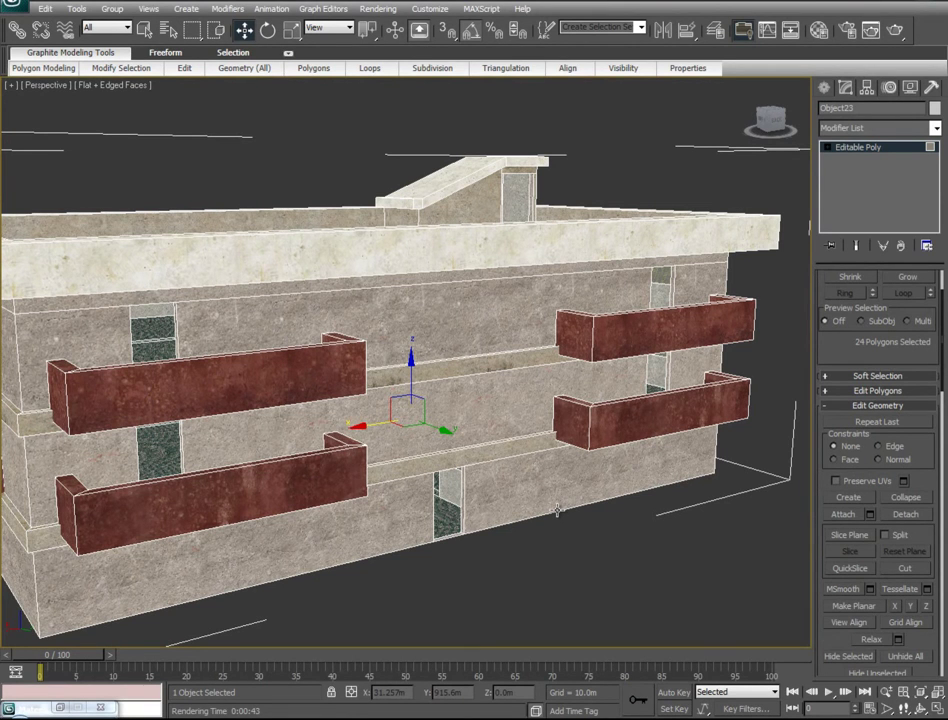
Pick the ledge above the ground-floor door and select all polygons that share its material ID 4
left_click_drag(828, 345, 841, 438)
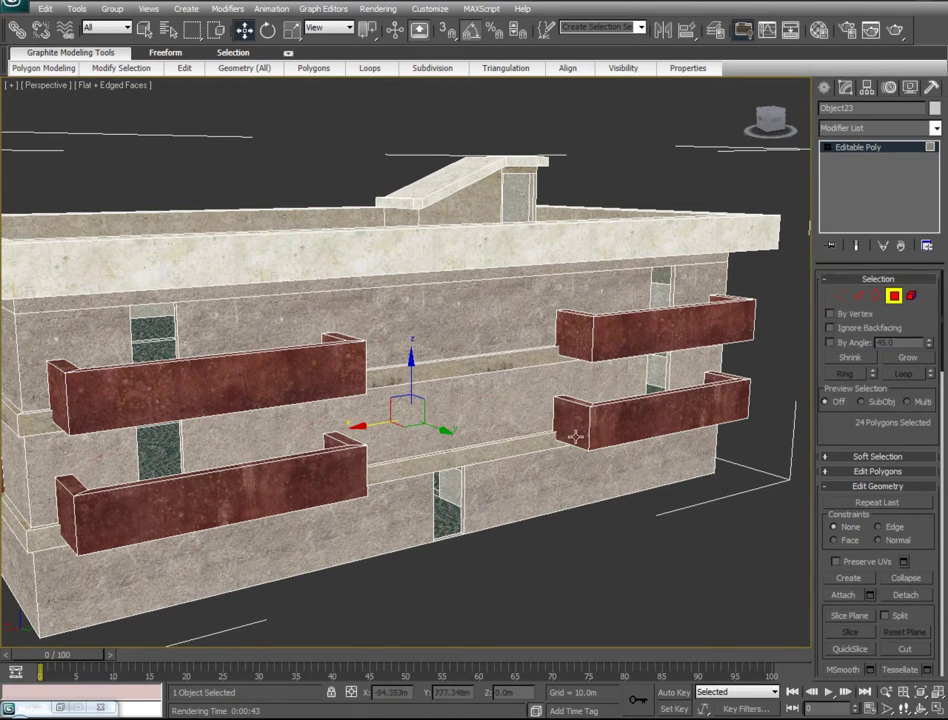
left_click(456, 460)
scroll(853, 570, "down", 5)
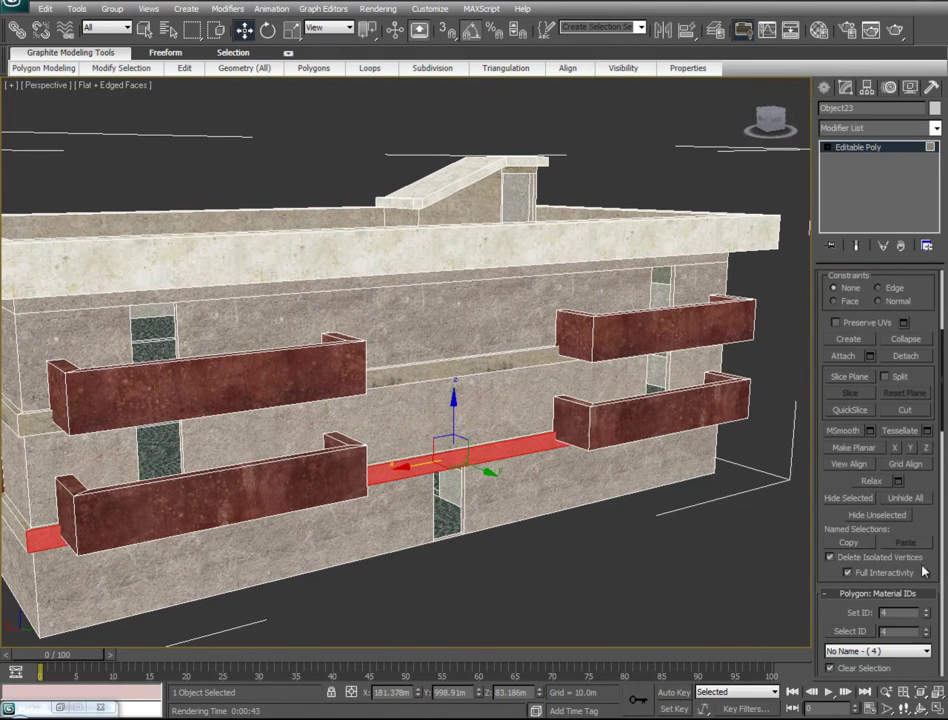
left_click(850, 597)
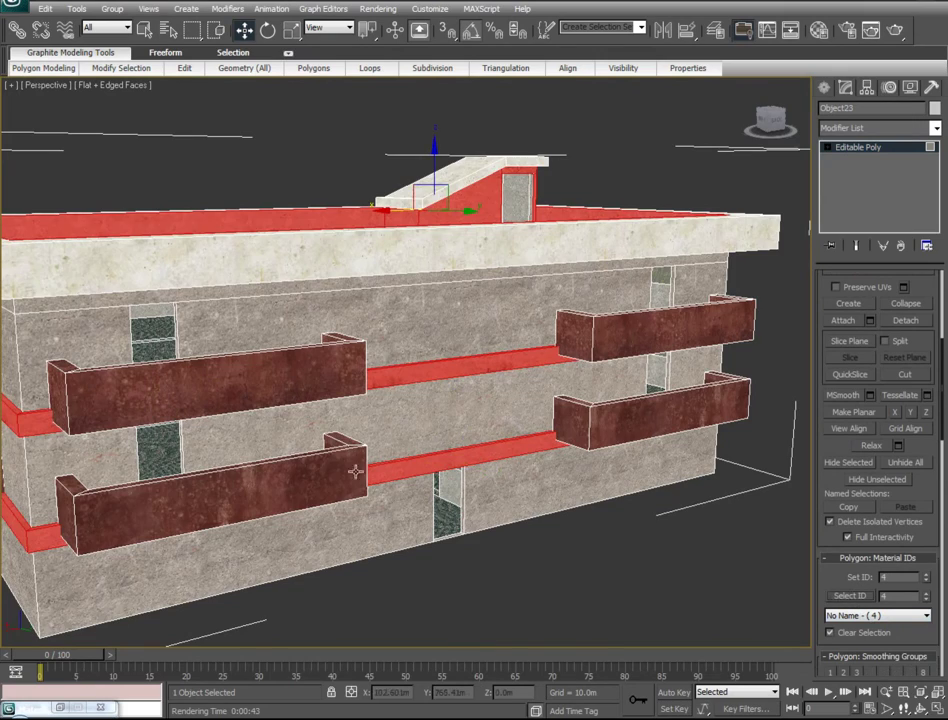
Remove the roof parapet and rooftop stairwell polygons from the selection, keeping only the ledges between floors
middle_click_drag(336, 442, 364, 476, "alt")
left_click_drag(727, 148, 43, 306)
middle_click_drag(173, 413, 708, 422, "alt")
Assign sub-material Concrete#21 to the selected ledges between the floors and clear the selection
left_click(819, 31)
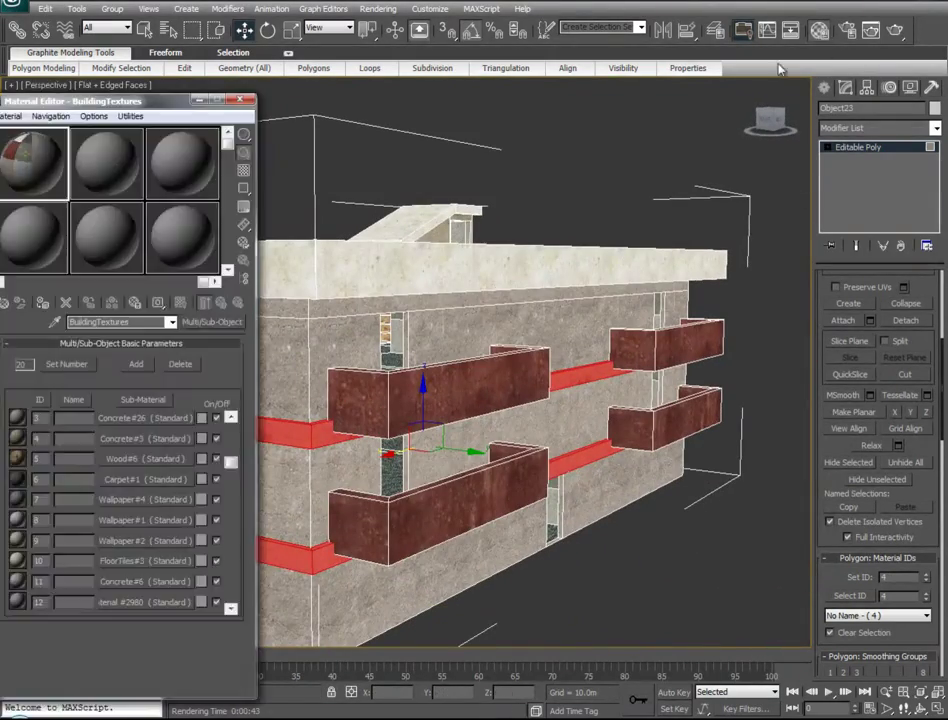
scroll(233, 462, "up", 2)
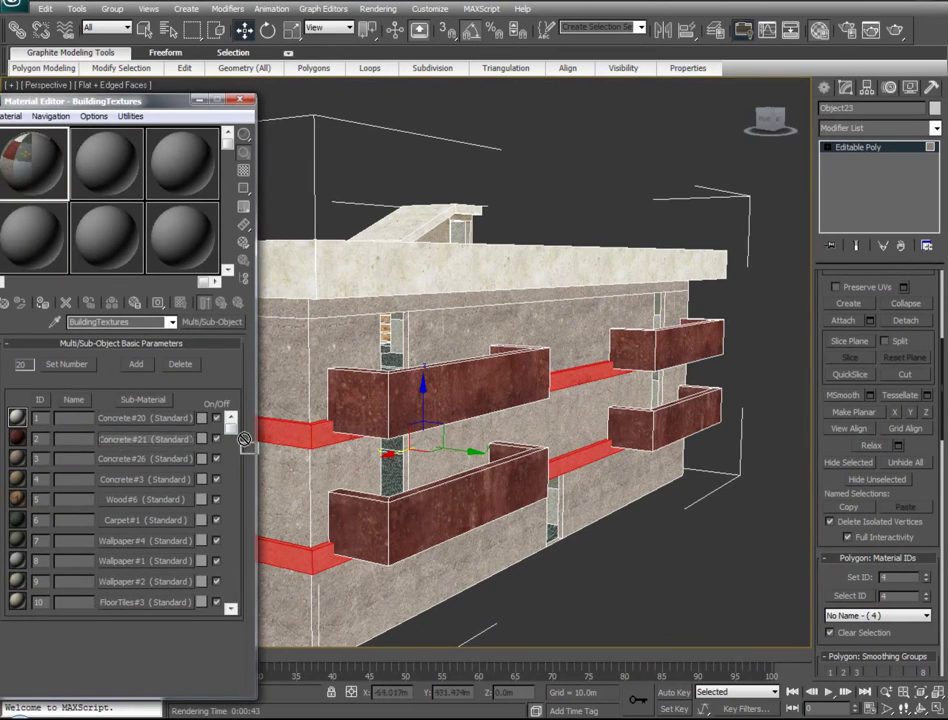
left_click(200, 100)
left_click(552, 226)
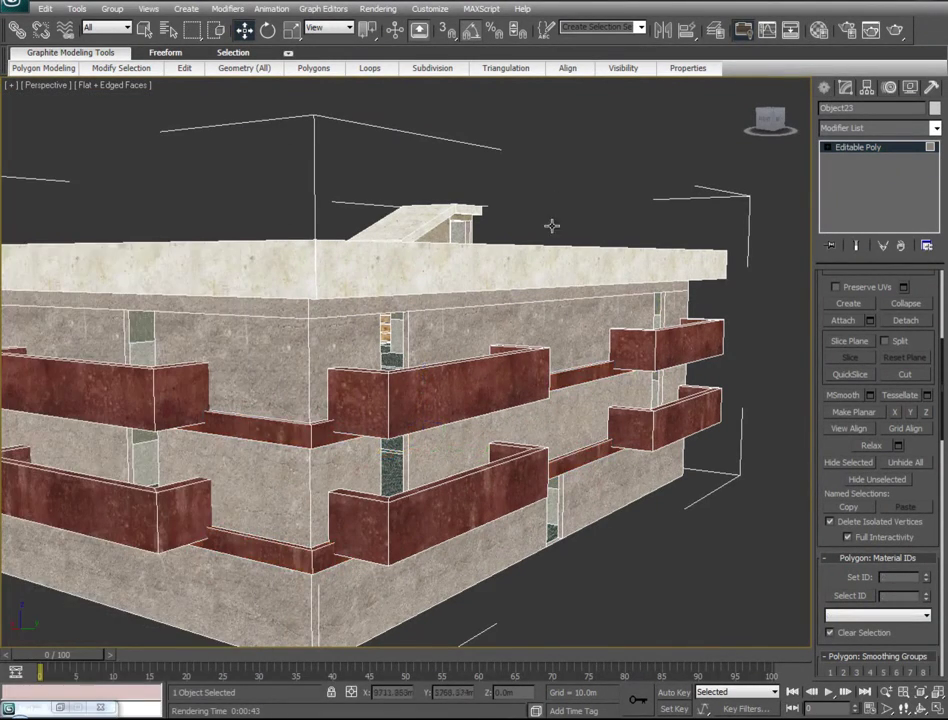
Select the exterior wall band directly under the roof overhang and assign it sub-material Concrete#26
middle_click_drag(664, 636, 110, 629, "alt")
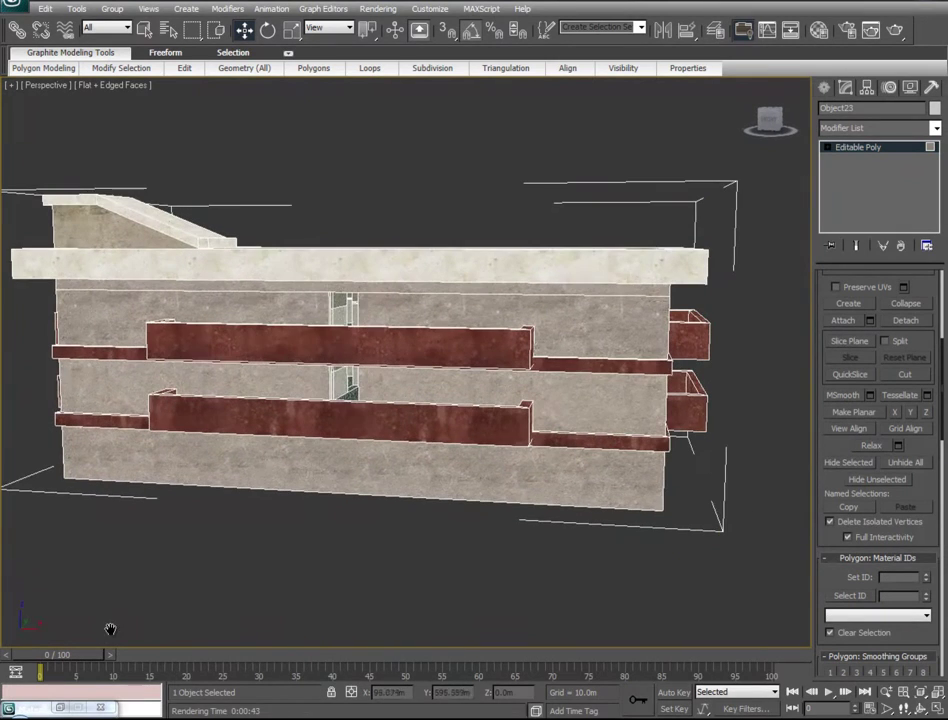
left_click(588, 291)
middle_click_drag(588, 291, 637, 304, "alt")
middle_click_drag(672, 355, 576, 340, "alt")
middle_click_drag(555, 260, 585, 286, "alt")
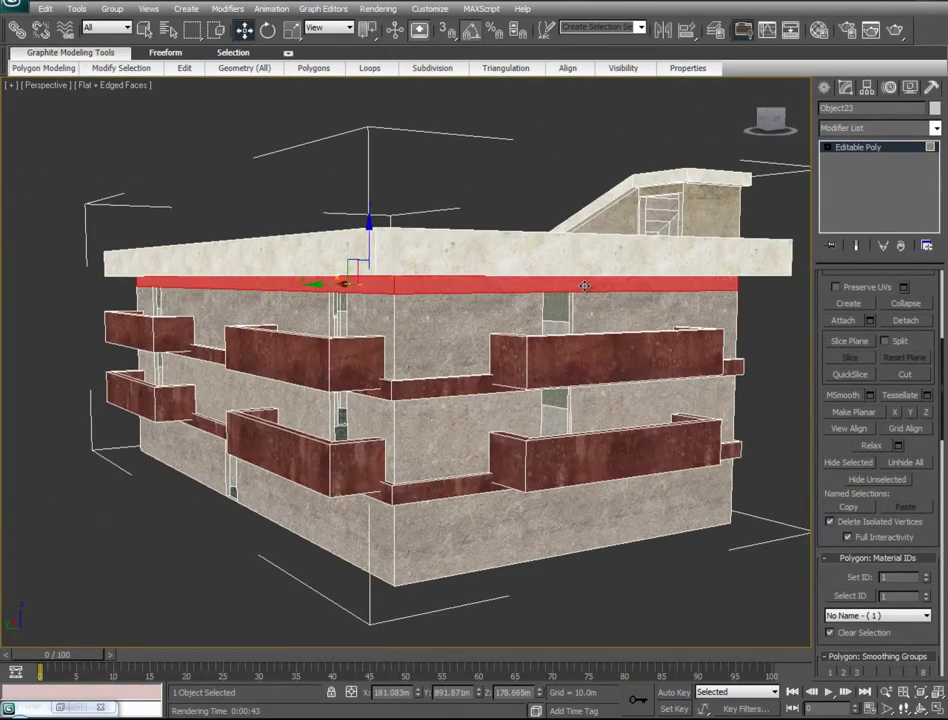
middle_click_drag(660, 340, 827, 188, "alt")
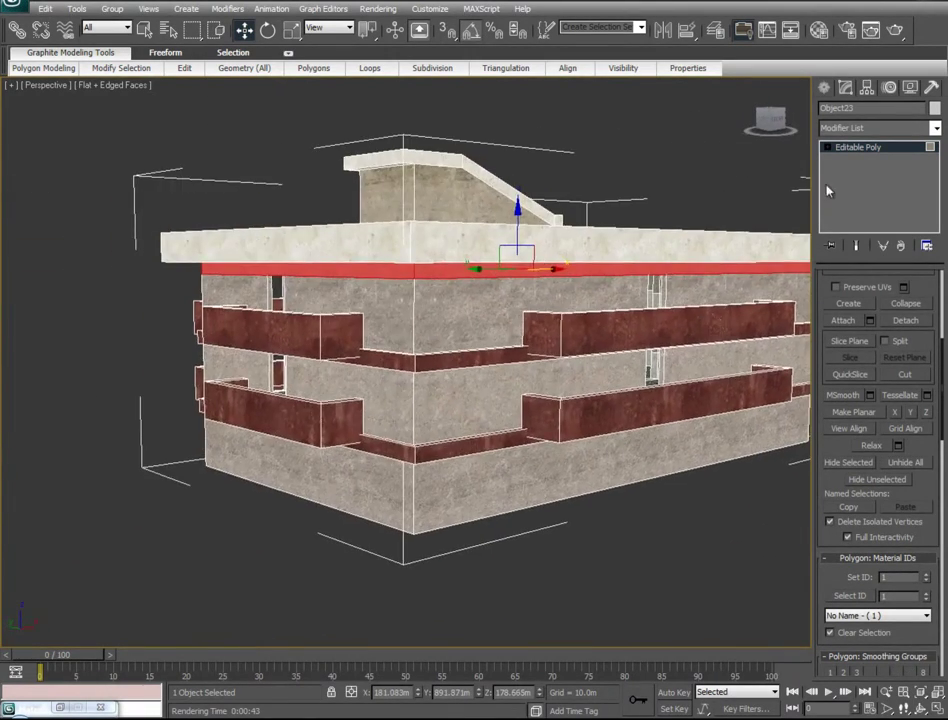
left_click(848, 30)
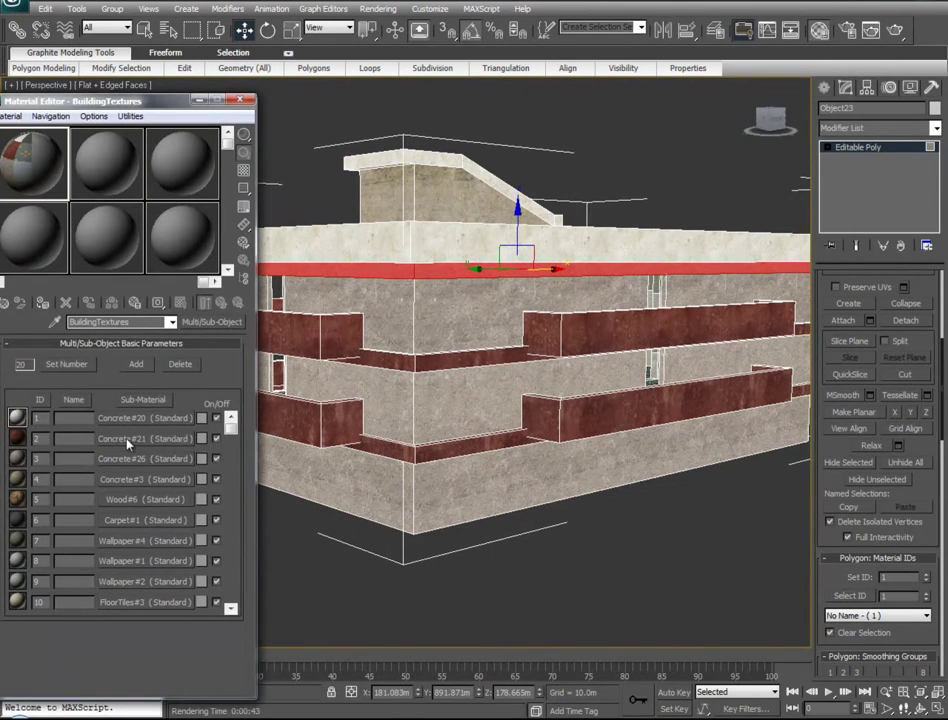
left_click_drag(124, 422, 372, 272)
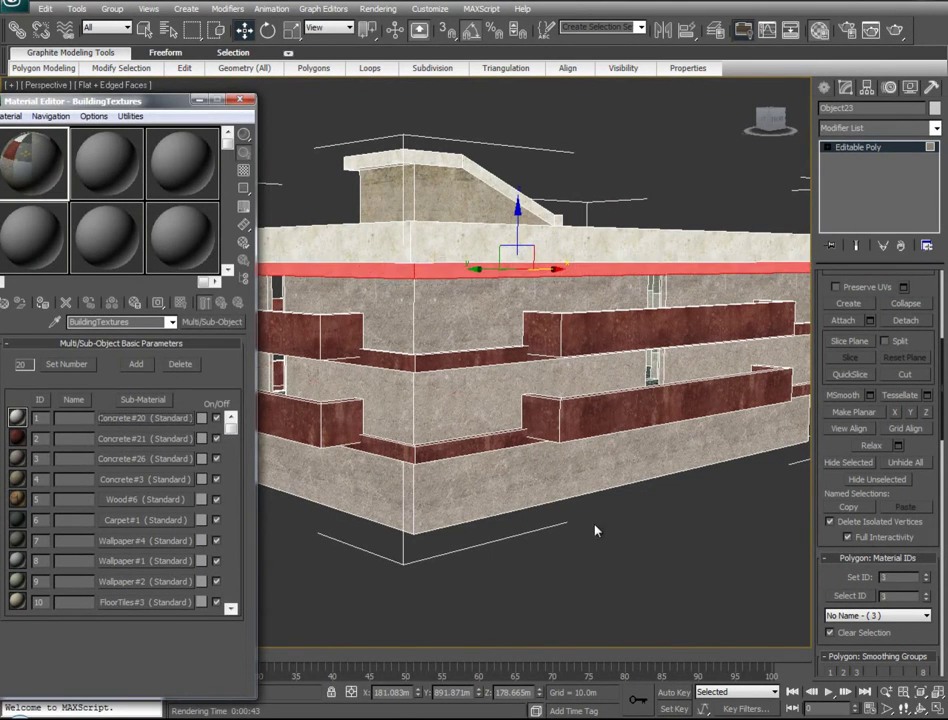
left_click(595, 530)
left_click(201, 102)
Reselect the building and select the interior wall and floor polygons of the balconies on all sides
middle_click_drag(289, 422, 543, 427, "alt")
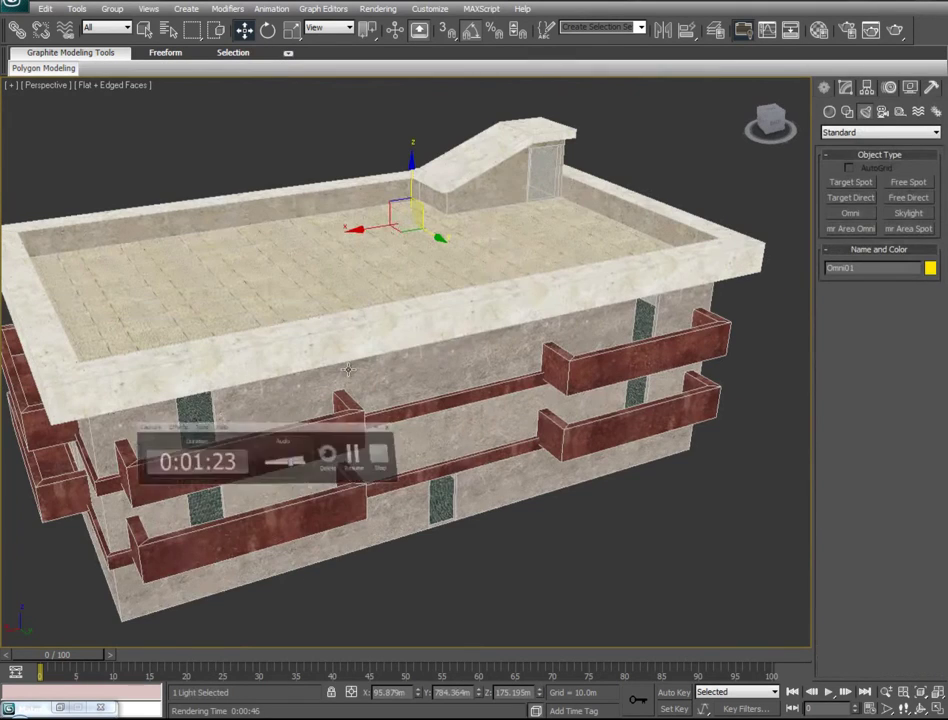
middle_click_drag(457, 471, 472, 495, "alt")
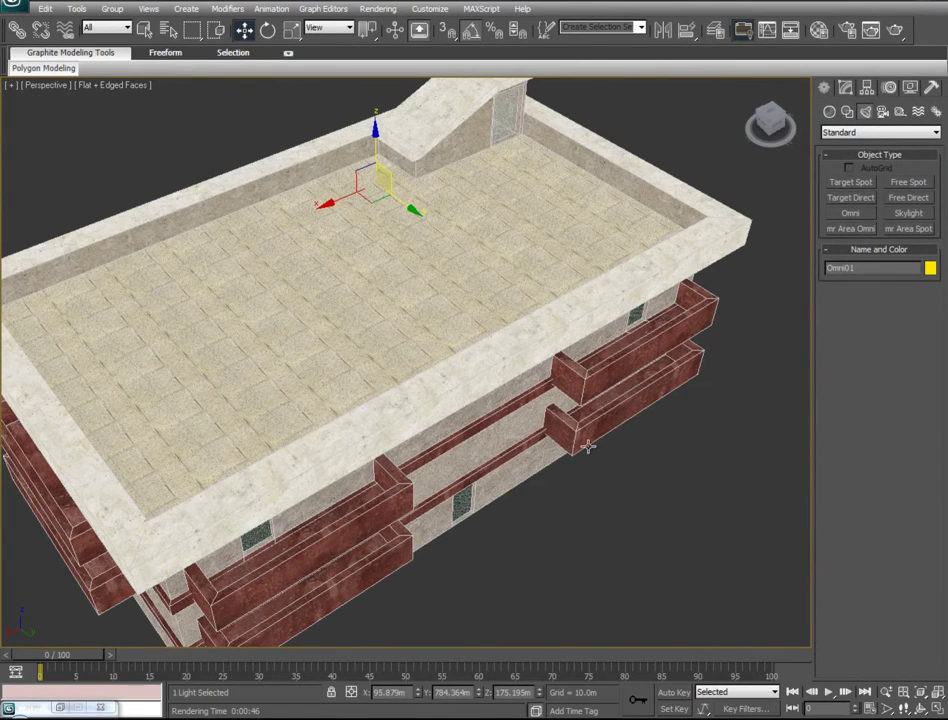
left_click(679, 322)
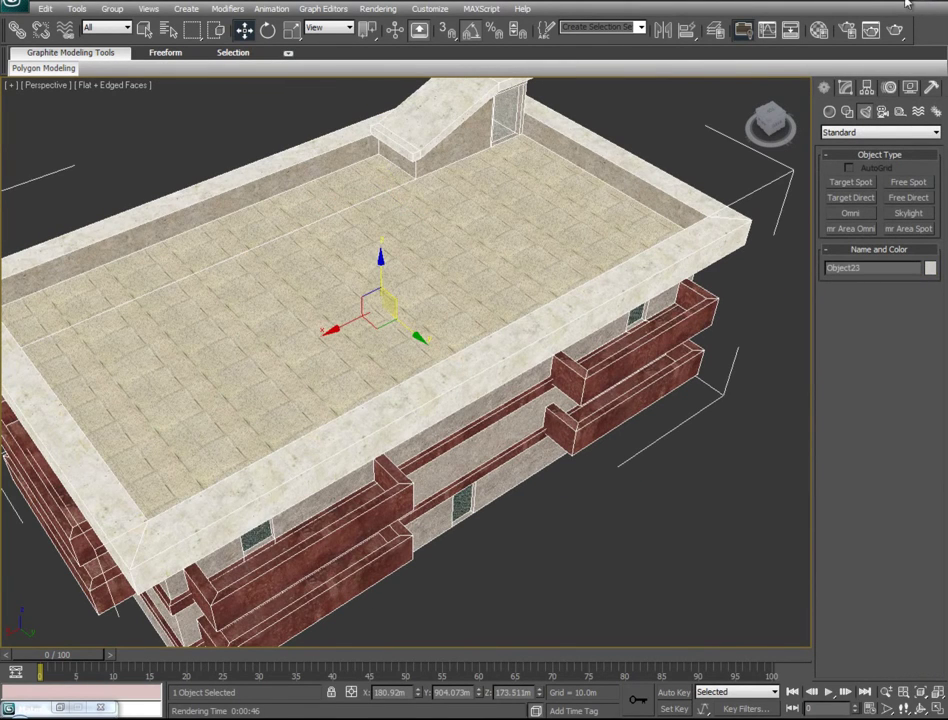
left_click(845, 89)
left_click(897, 295)
left_click(661, 318)
left_click(677, 306, "ctrl")
middle_click_drag(677, 306, 235, 401, "alt")
left_click(309, 392, "ctrl")
middle_click_drag(438, 404, 296, 366, "alt")
left_click(199, 340, "ctrl")
left_click(203, 421, "ctrl")
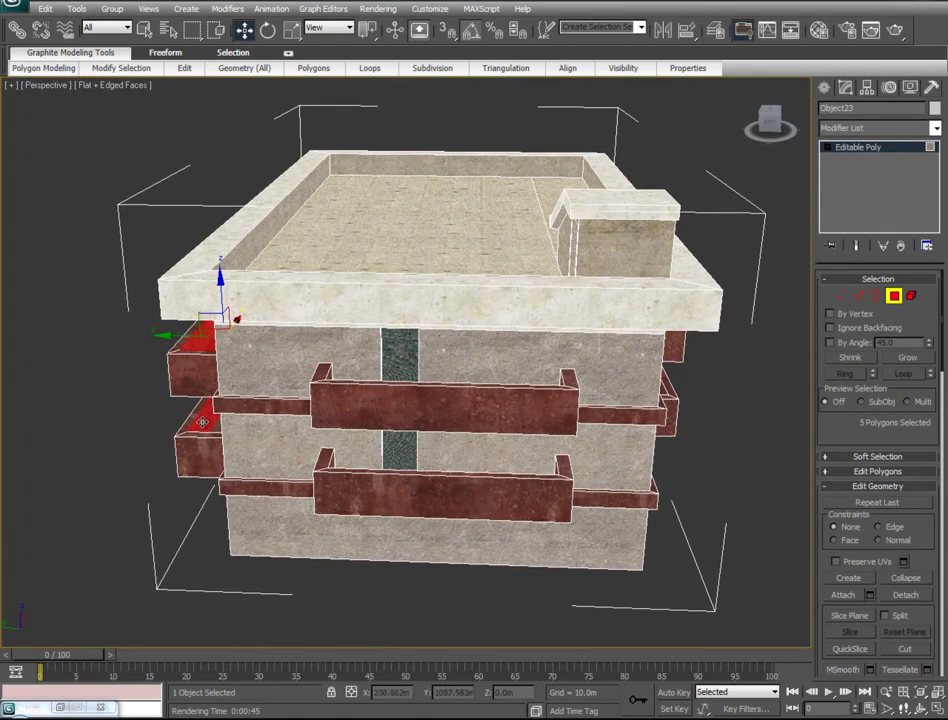
middle_click_drag(253, 447, 270, 412, "alt")
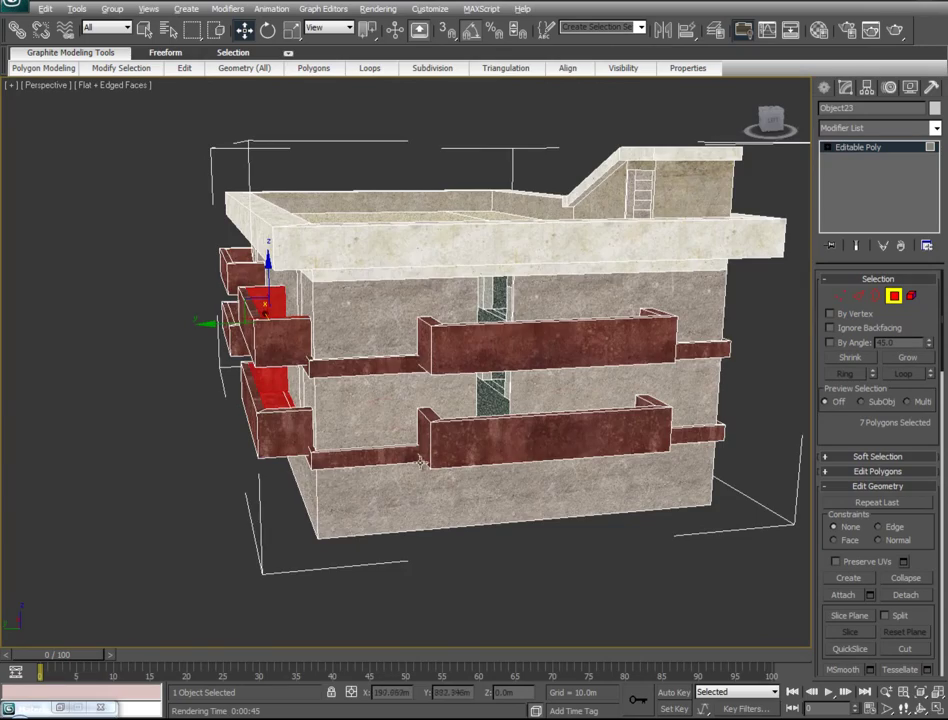
middle_click_drag(434, 457, 602, 508, "alt")
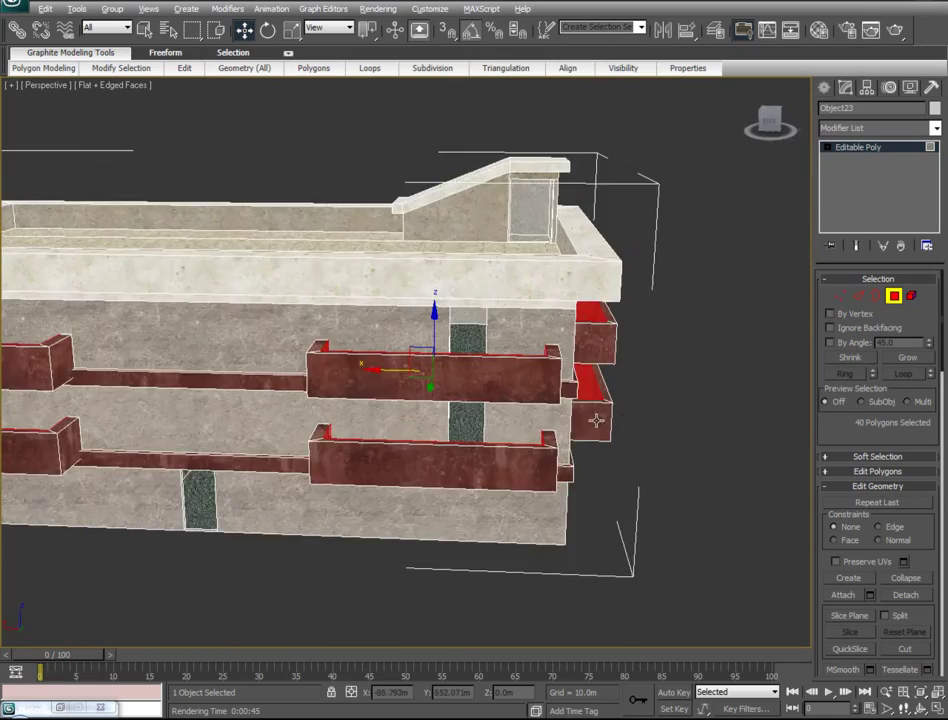
middle_click_drag(596, 420, 628, 434, "alt")
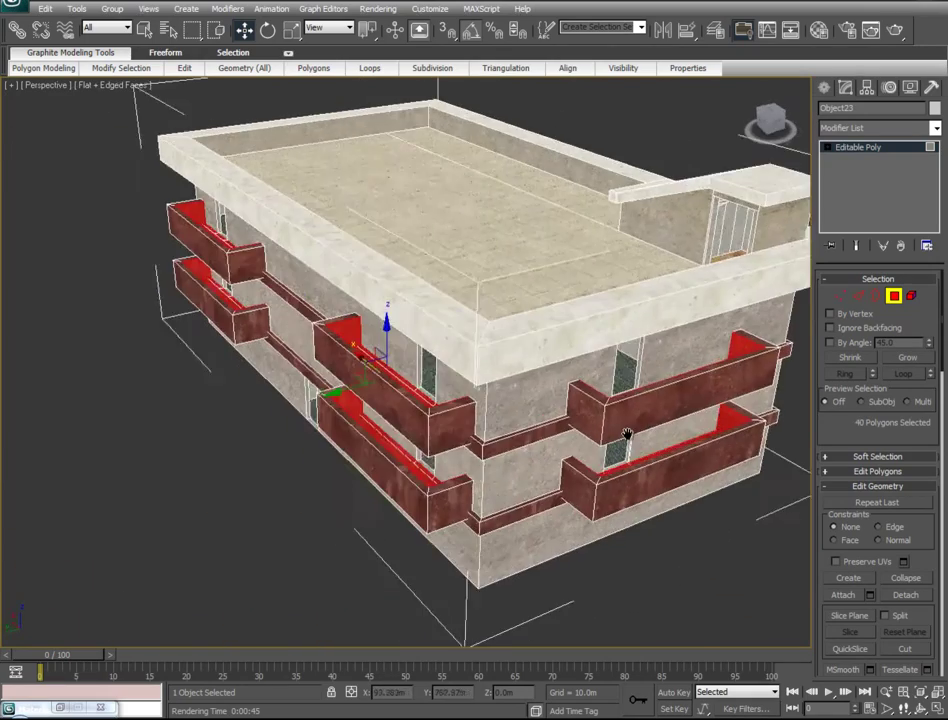
Assign sub-material Concrete#26 to the selected balcony interiors and clear the selection
scroll(577, 428, "up", 4)
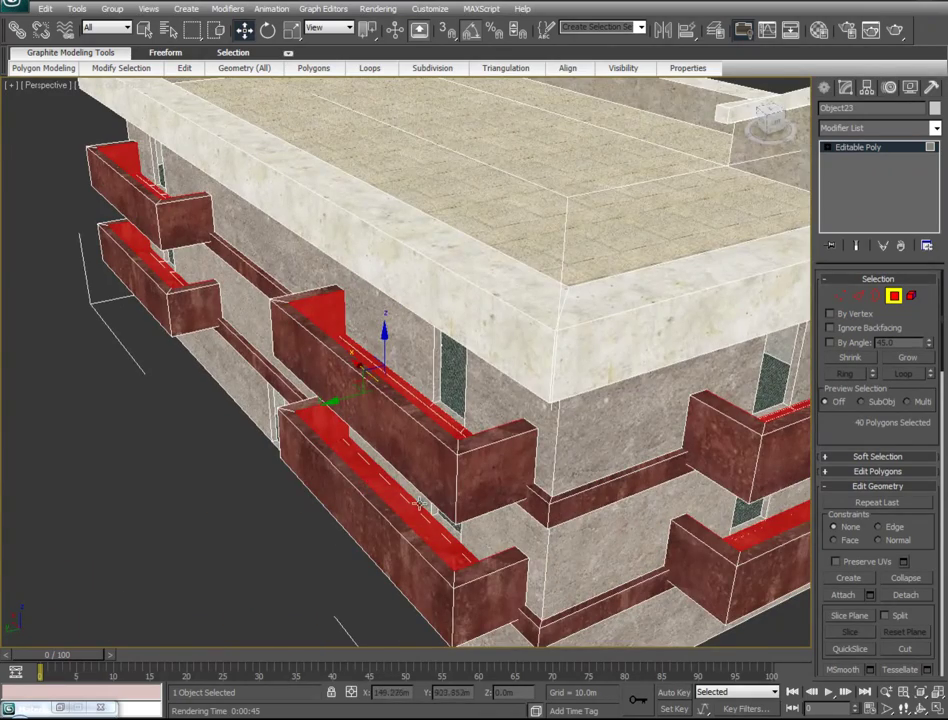
key("m")
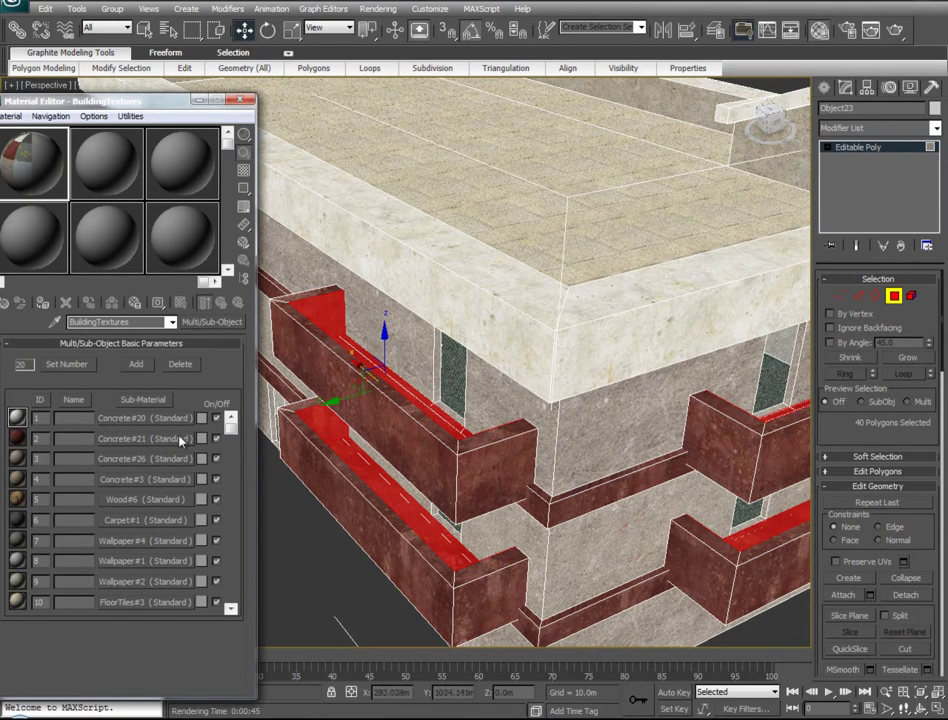
left_click_drag(110, 459, 324, 319)
left_click(363, 600)
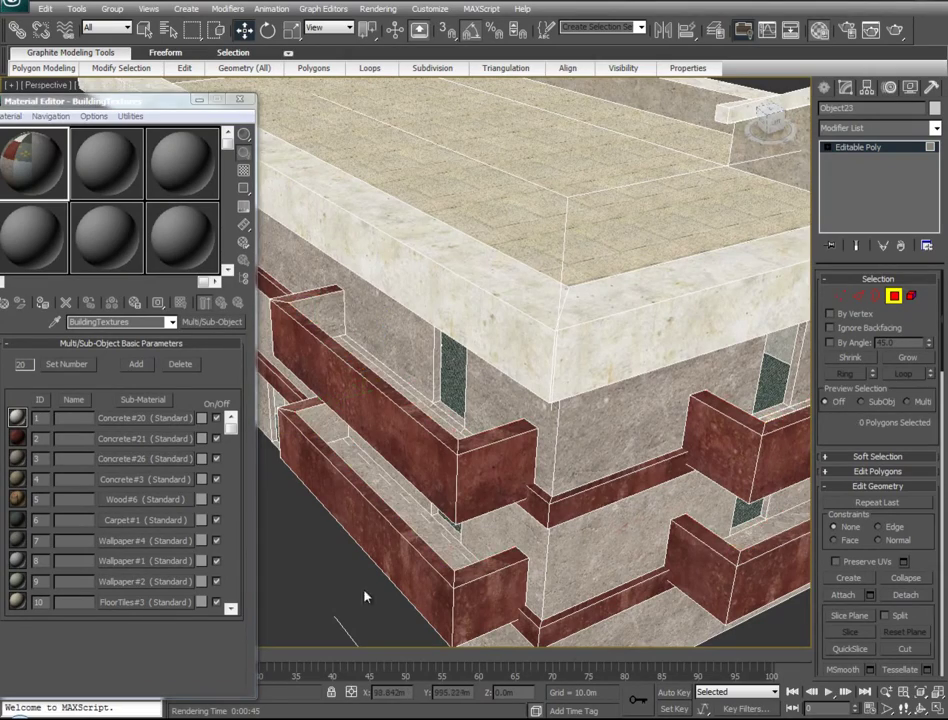
Assign sub-material Concrete#20 to the outer ledge faces between the balconies on both levels around the building
middle_click_drag(432, 497, 718, 370, "alt")
middle_click_drag(690, 360, 729, 362, "alt")
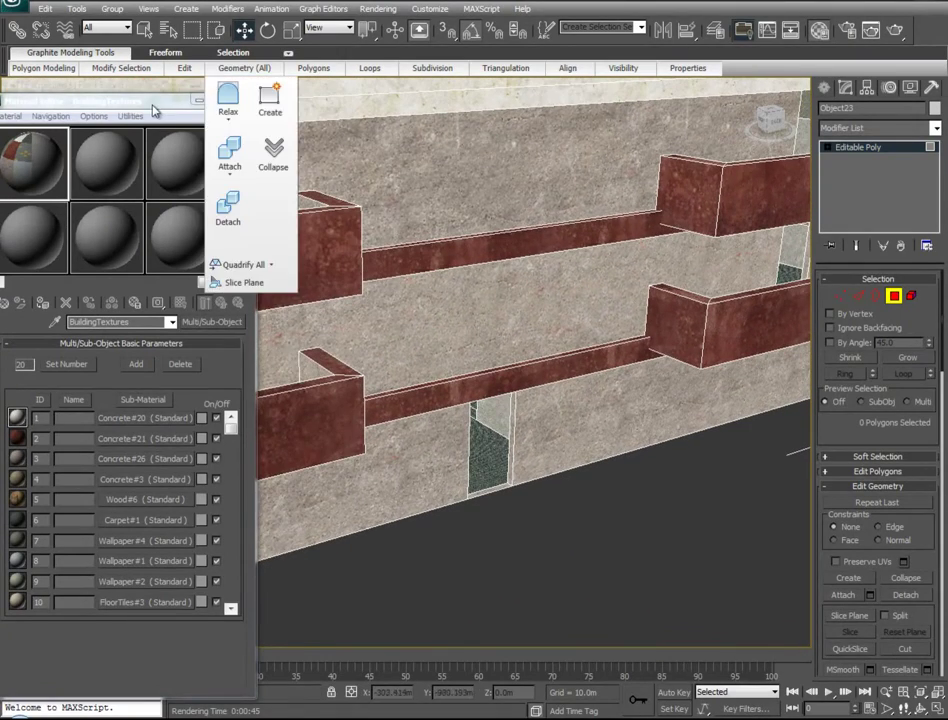
left_click_drag(100, 100, 130, 105)
left_click(503, 243)
left_click(528, 374, "ctrl")
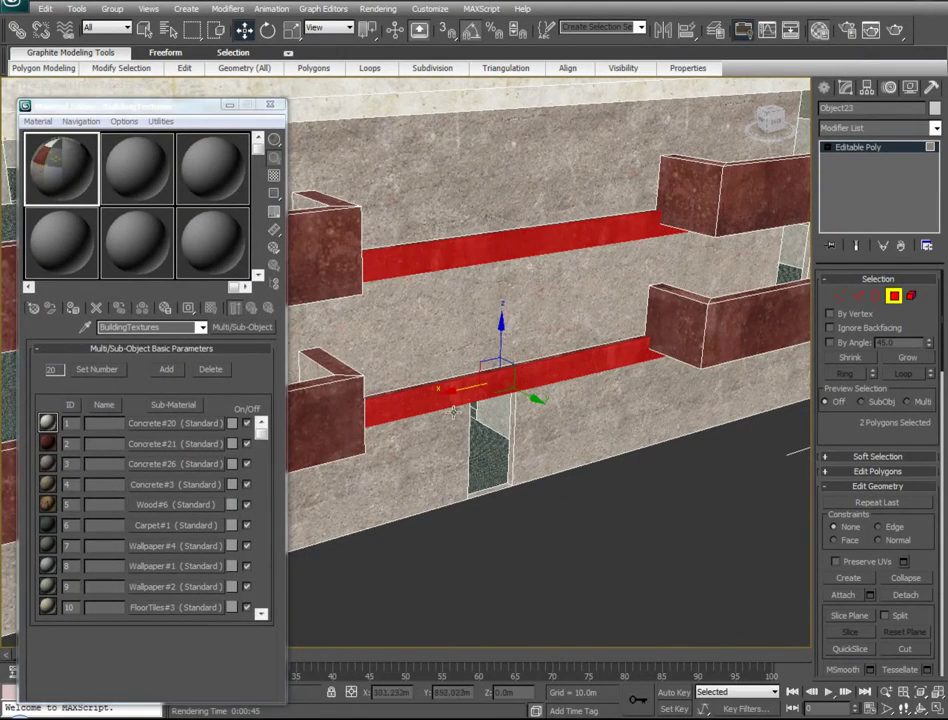
middle_click_drag(700, 362, 18, 364, "alt")
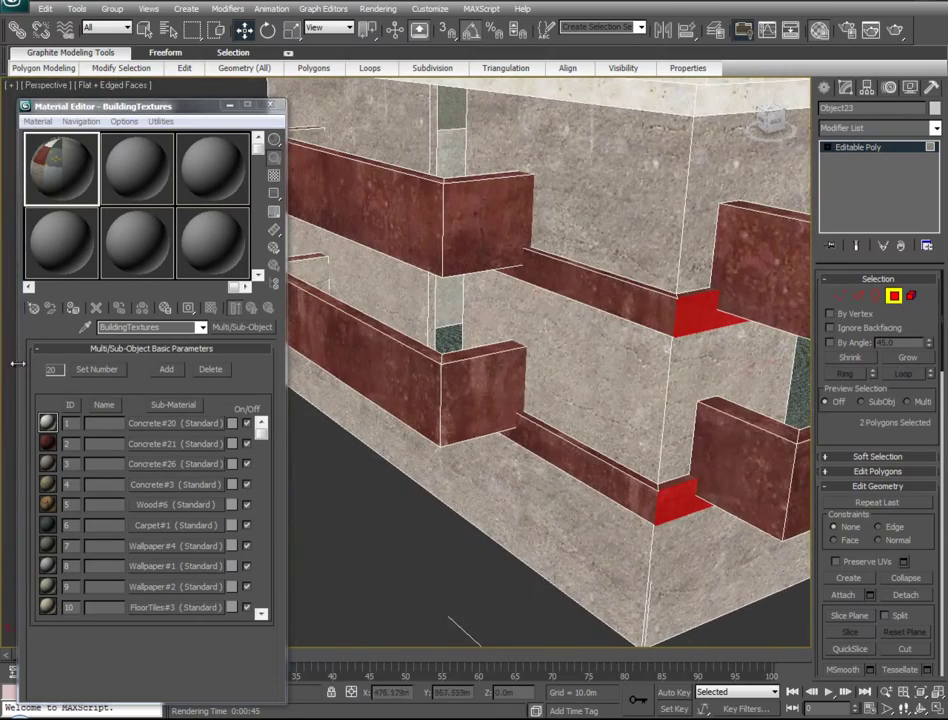
left_click(614, 289, "ctrl")
middle_click_drag(442, 421, 747, 468, "alt")
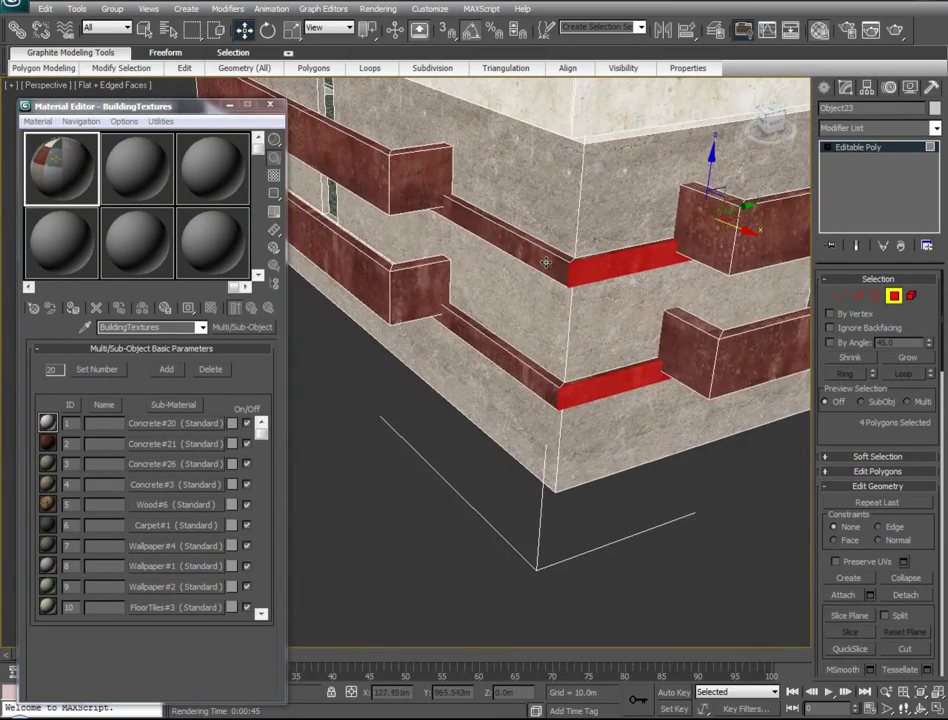
left_click(537, 385, "ctrl")
middle_click_drag(394, 348, 531, 248, "alt")
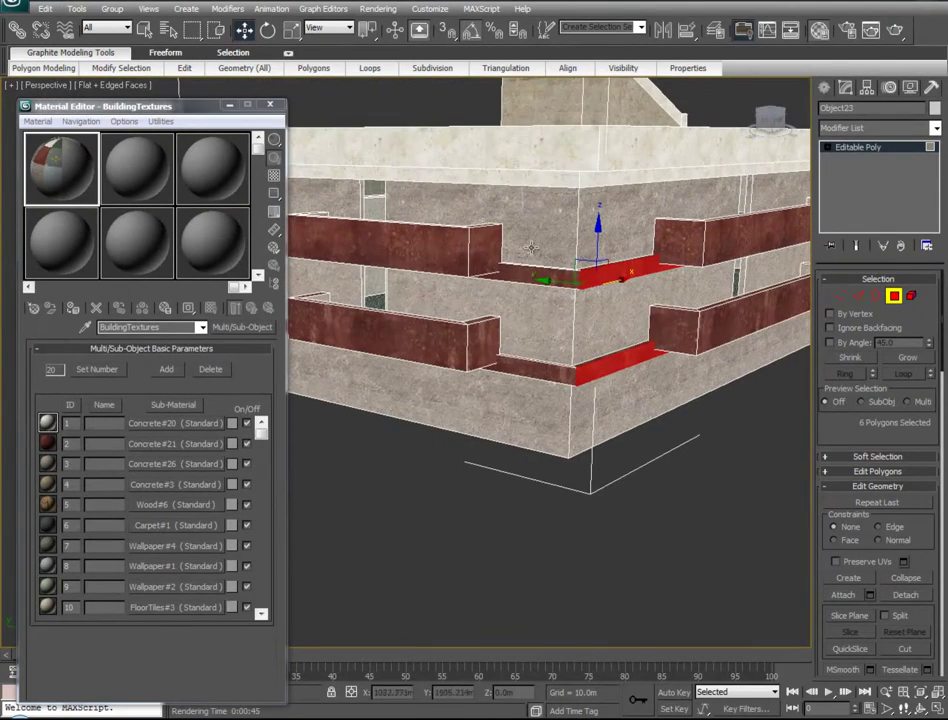
left_click(524, 368, "ctrl")
middle_click_drag(356, 322, 160, 352, "alt")
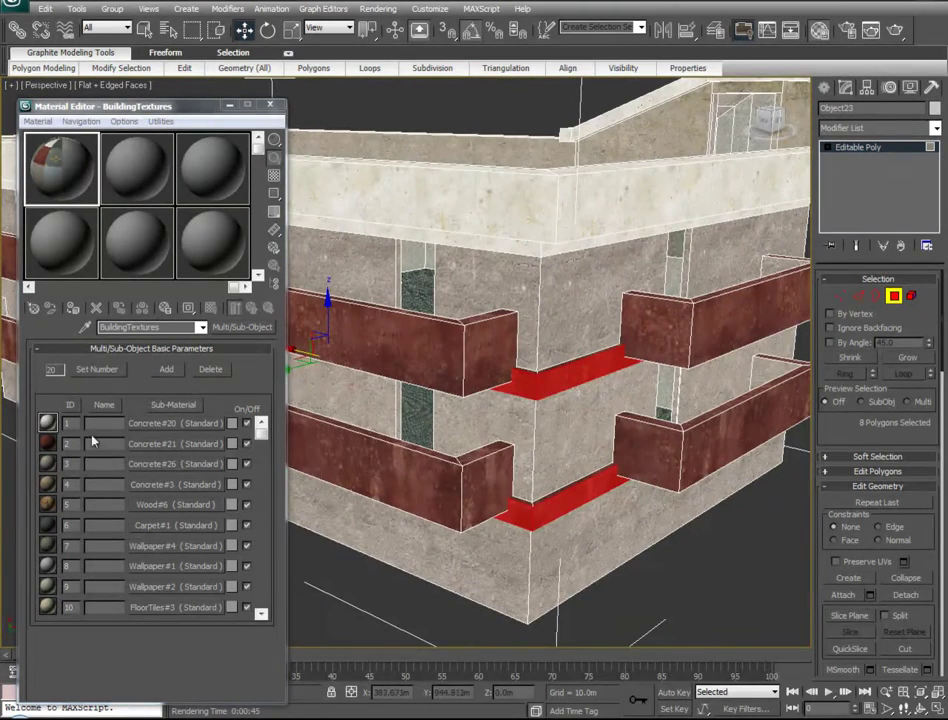
left_click_drag(534, 376, 536, 378)
left_click(728, 594)
Select the jamb, threshold and other reveal polygons of the exterior door openings on all floors
scroll(460, 463, "down", 5)
middle_click_drag(460, 463, 517, 453, "alt")
scroll(518, 457, "up", 10)
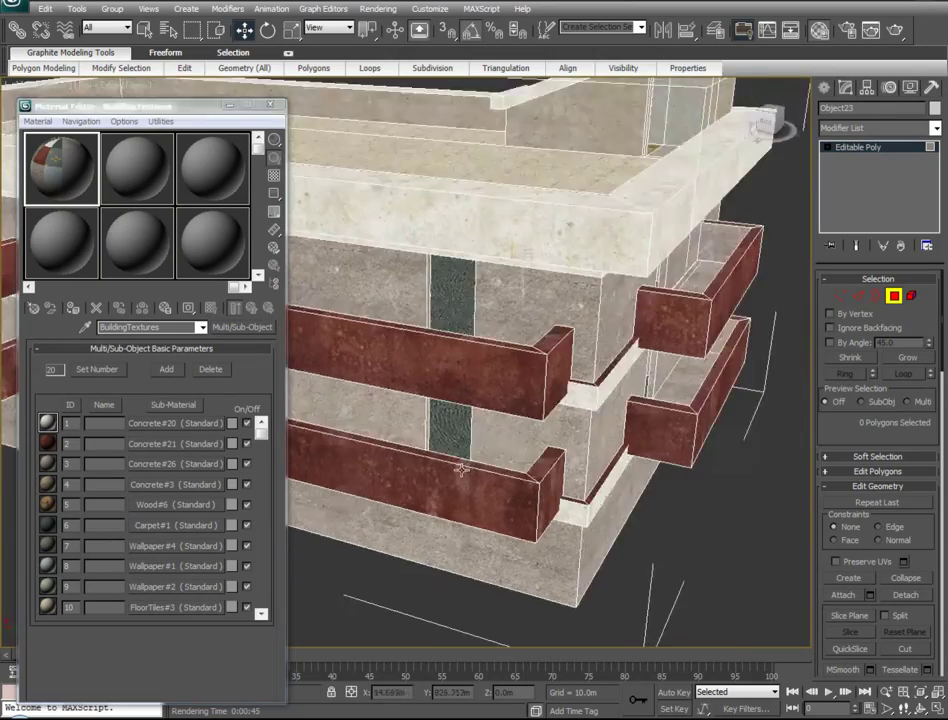
middle_click_drag(828, 404, 840, 318, "alt")
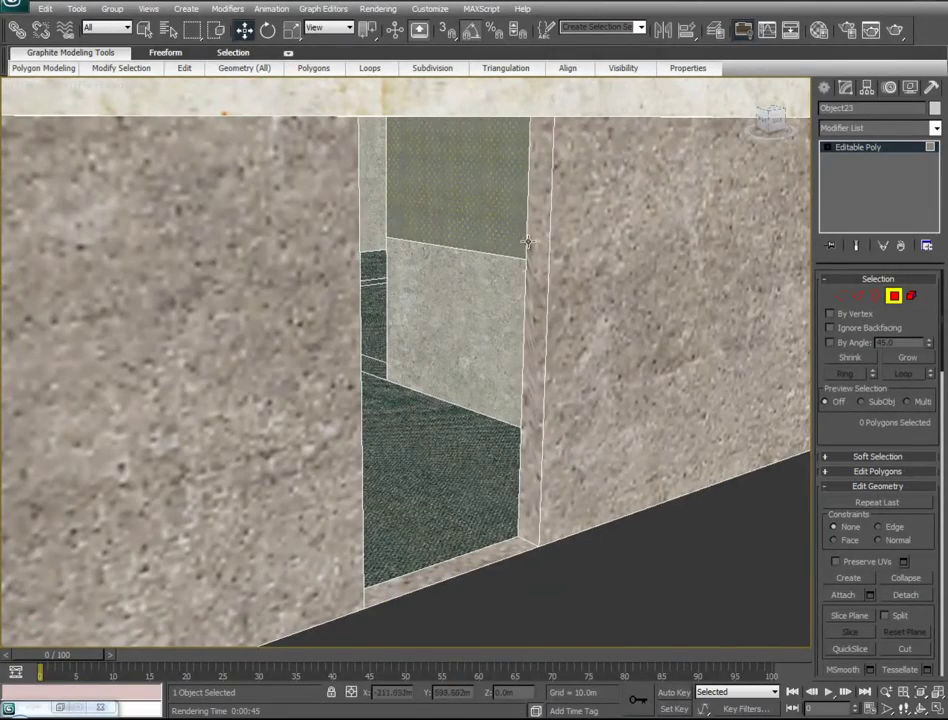
left_click(535, 248)
left_click(473, 560, "ctrl")
middle_click_drag(452, 538, 655, 612, "alt")
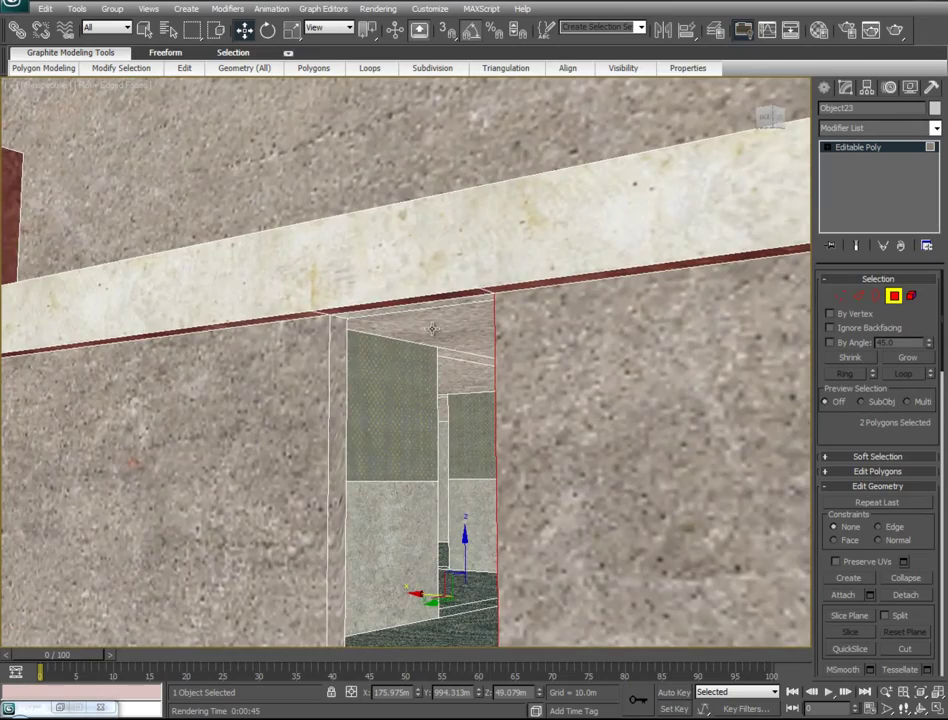
left_click(330, 270, "ctrl")
left_click(287, 363, "ctrl")
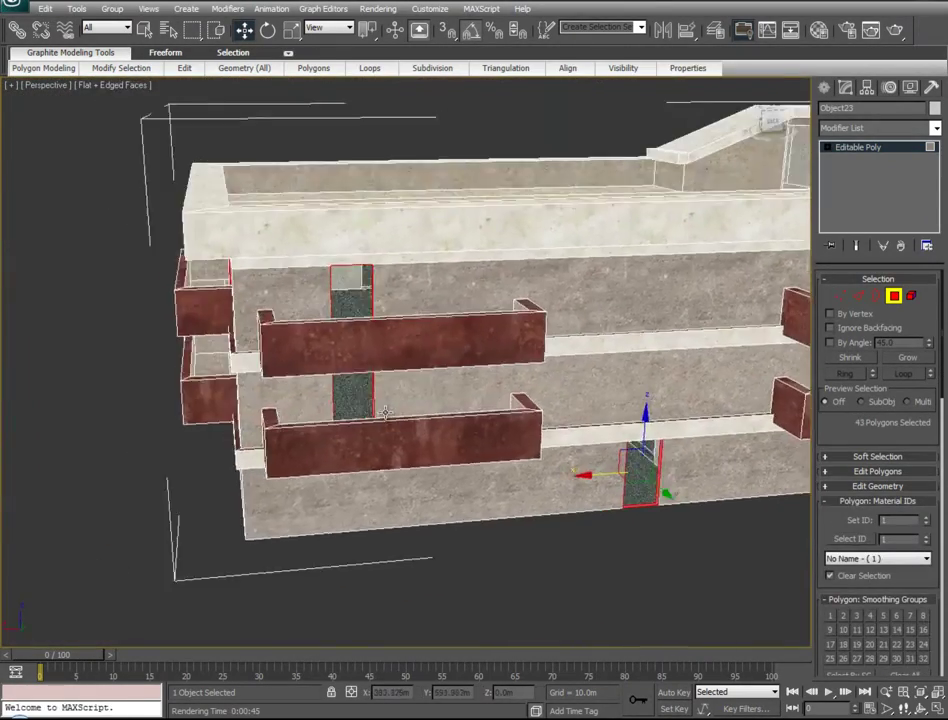
Assign sub-material Concrete#20 to the selected door opening reveals and clear the selection
middle_click_drag(385, 412, 217, 425, "alt")
key("m")
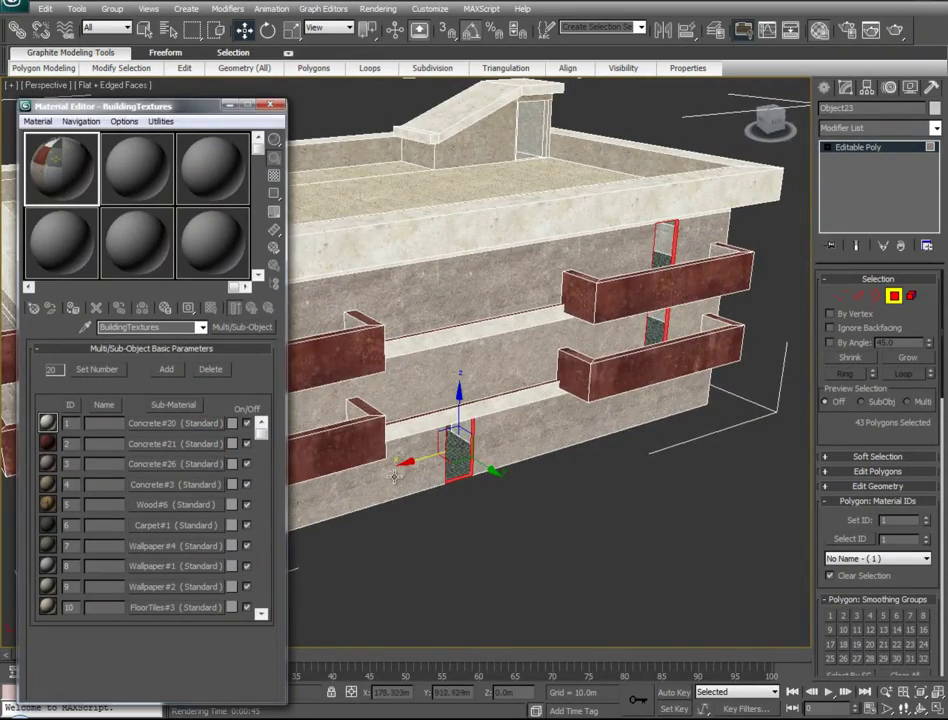
middle_click_drag(394, 476, 382, 440)
scroll(486, 484, "up", 8)
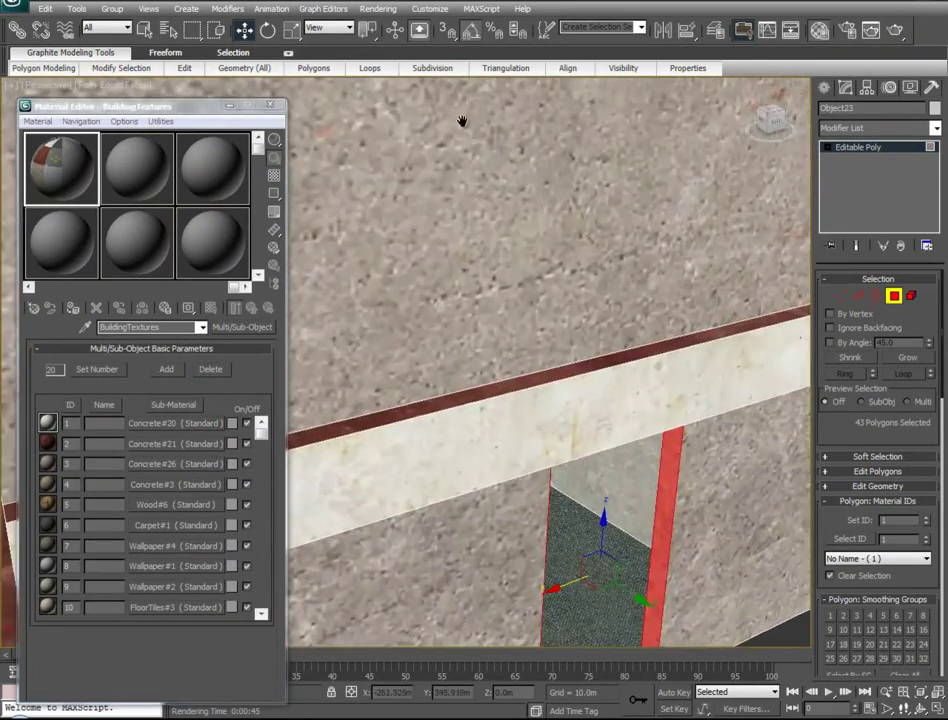
middle_click_drag(463, 121, 422, 2)
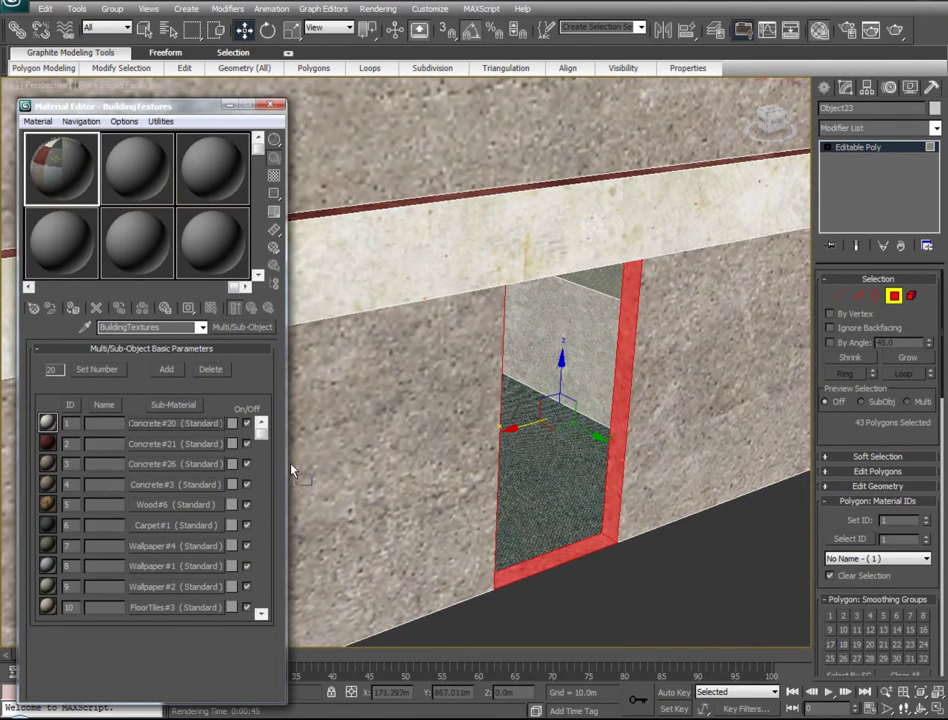
left_click(628, 582)
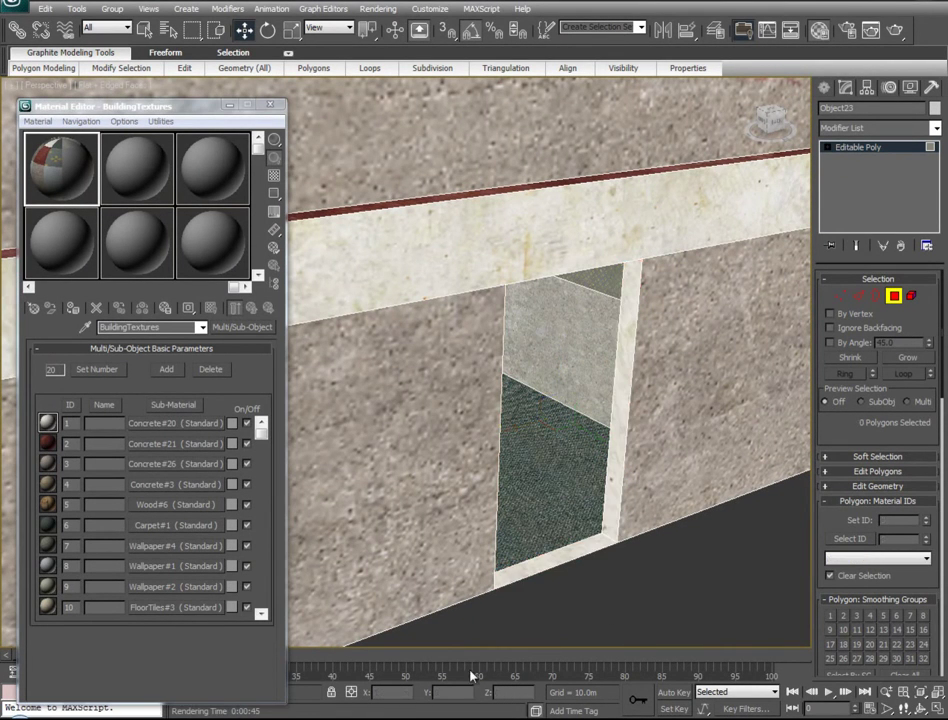
Restore the door reveal selection and apply a UVW Mapping modifier with Box mapping to it
key("ctrl+z")
left_click(937, 128)
left_click_drag(938, 190, 938, 560)
left_click(850, 581)
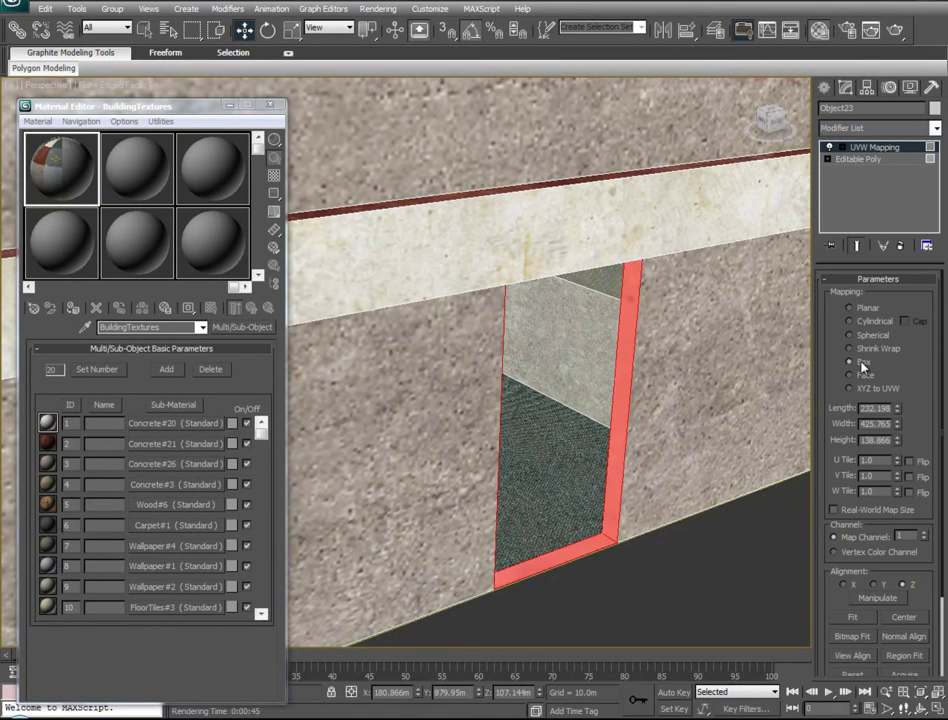
scroll(565, 338, "down", 10)
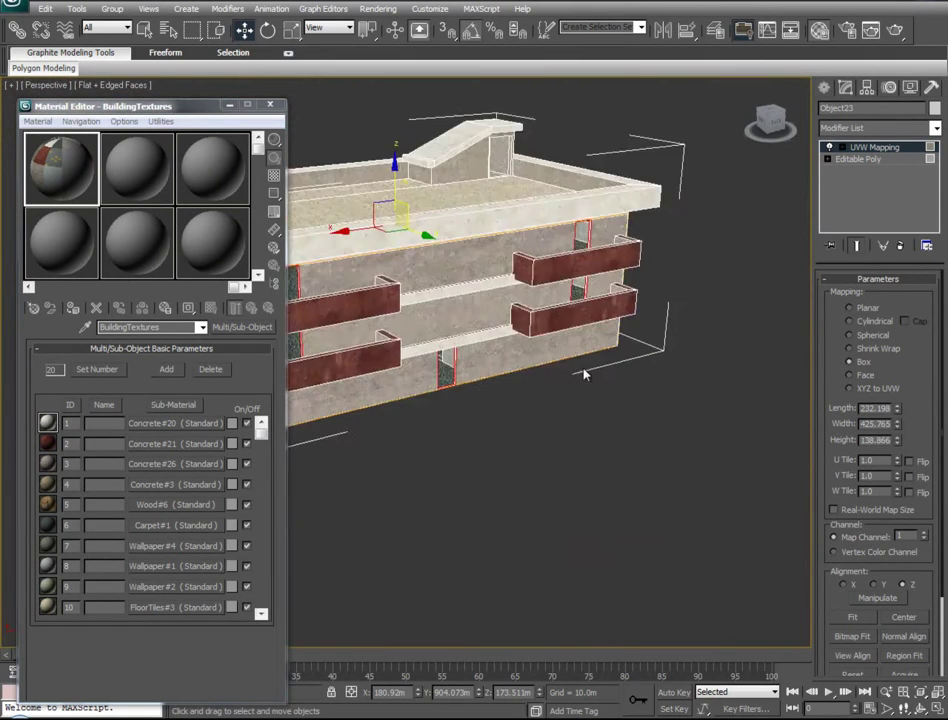
scroll(445, 370, "up", 3)
left_click(466, 403)
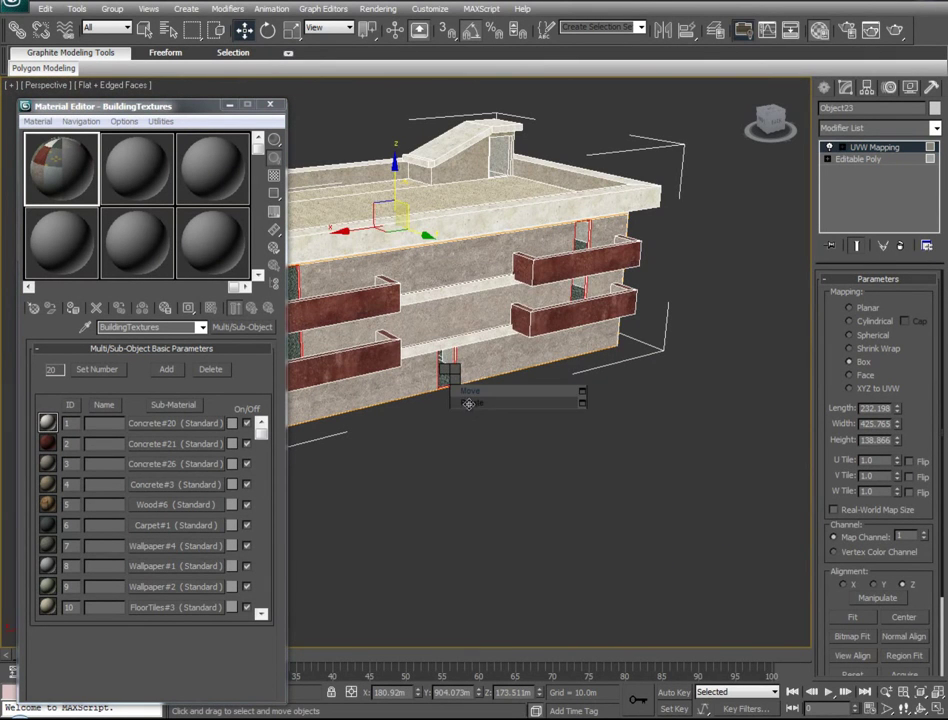
Scale down the box mapping on the door reveals, uniformly and along individual axes, until the concrete texture looks suitably sized
right_click(455, 377)
left_click(473, 415)
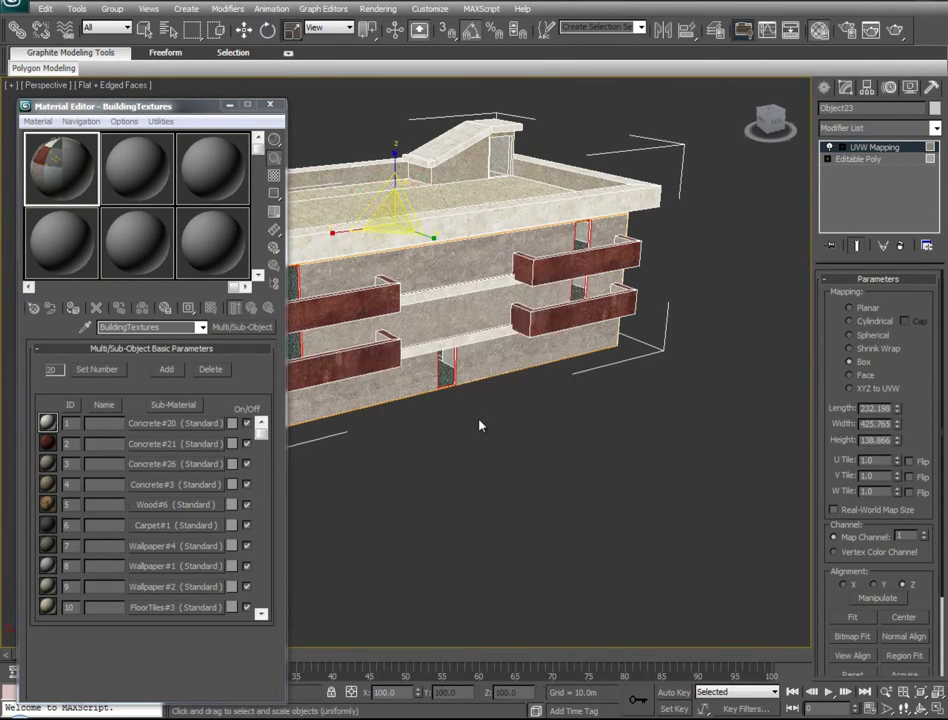
scroll(425, 342, "down", 4)
scroll(425, 342, "up", 5)
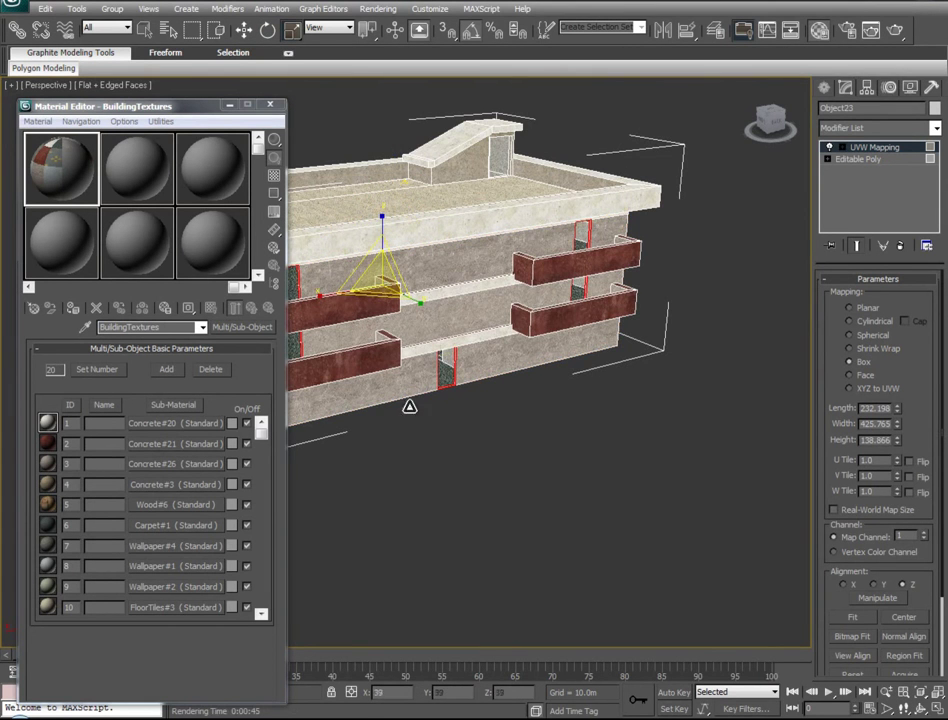
scroll(482, 388, "down", 1)
scroll(512, 430, "up", 4)
middle_click_drag(567, 464, 386, 90)
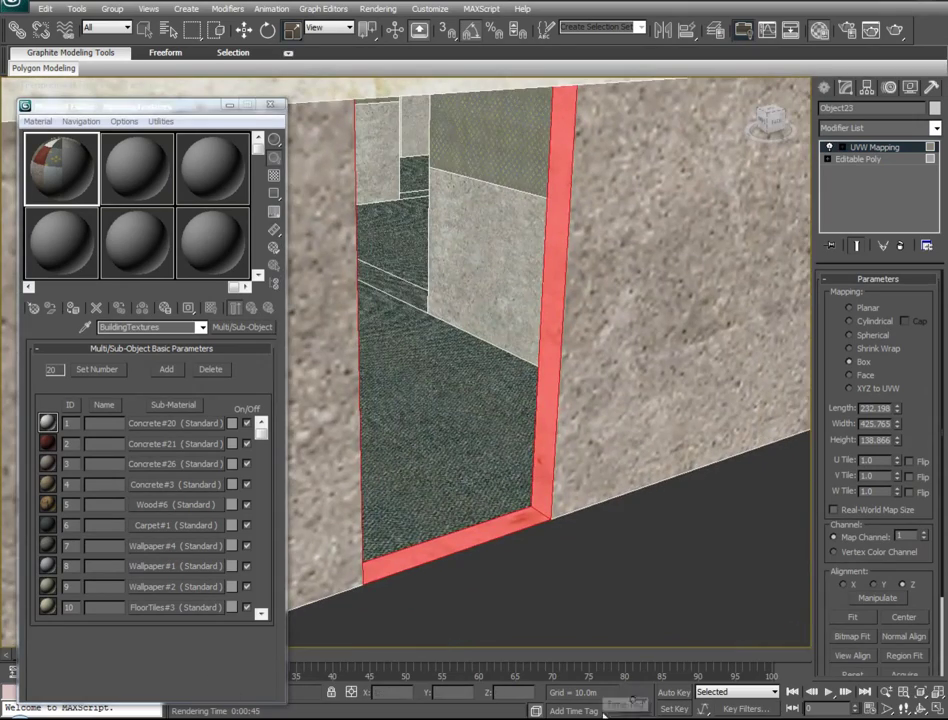
middle_click_drag(692, 508, 834, 538, "alt")
scroll(542, 394, "down", 5)
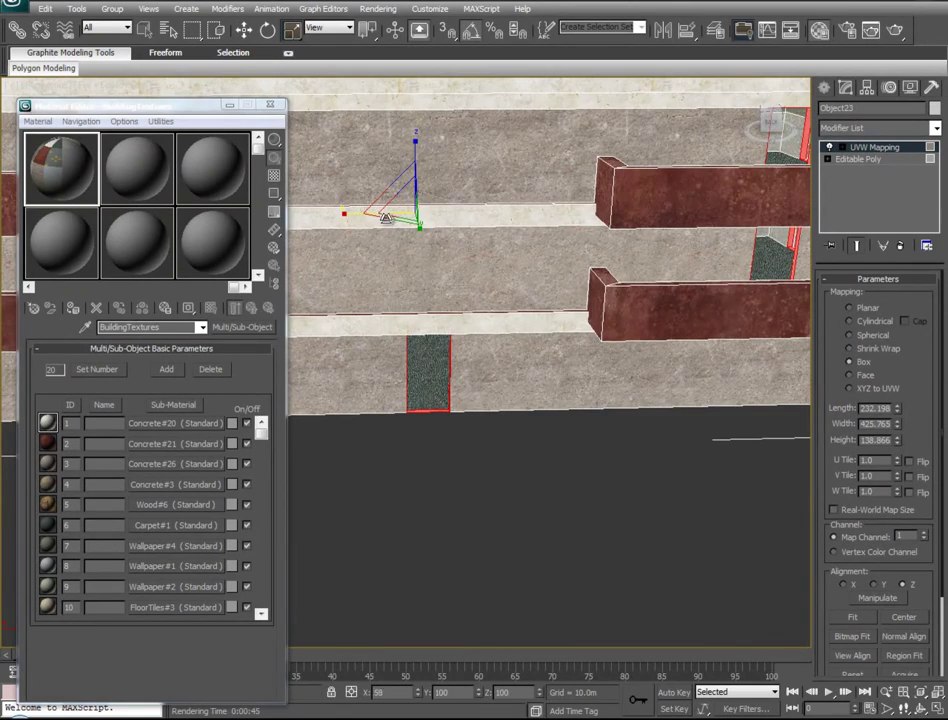
scroll(386, 217, "down", 5)
middle_click_drag(417, 246, 571, 510, "alt")
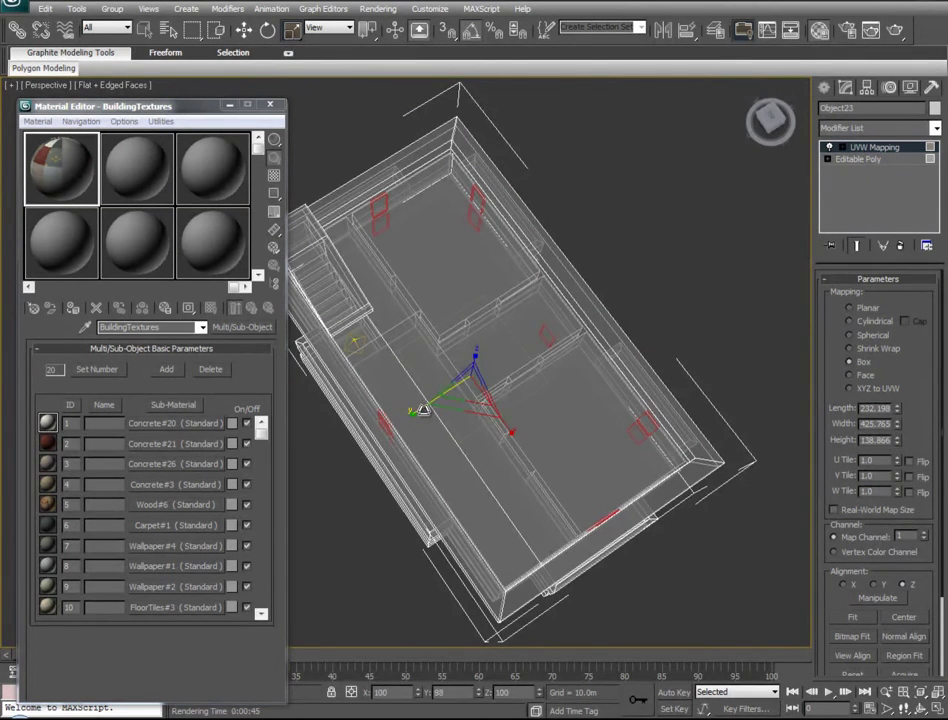
middle_click_drag(394, 404, 470, 360, "alt")
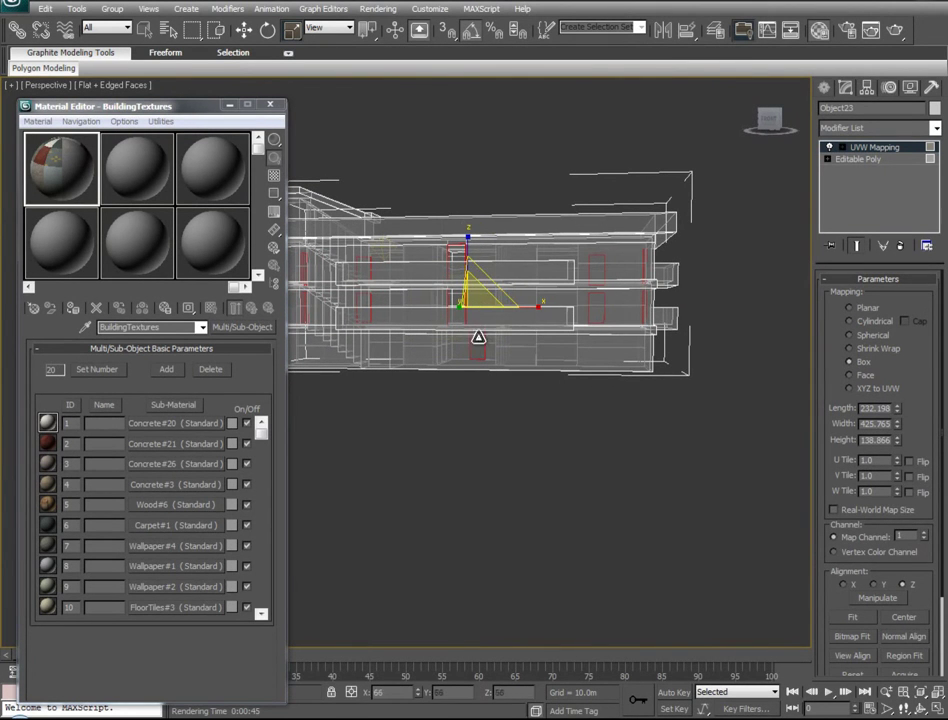
Collapse the UVW Mapping modifier on the door reveals into the Editable Poly and close the Material Editor
right_click(899, 151)
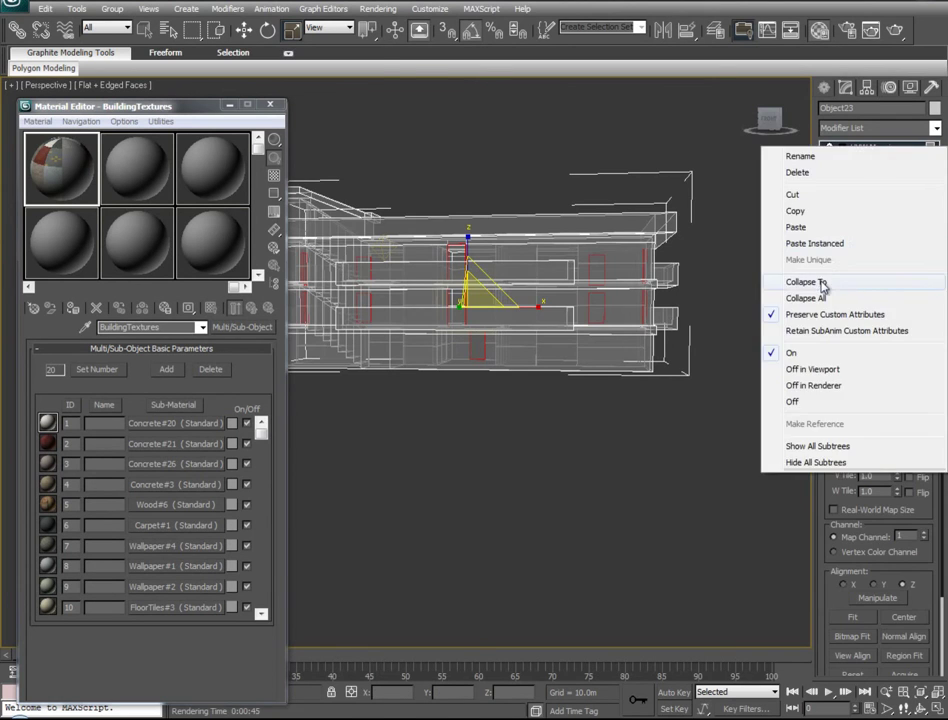
left_click(822, 286)
mouse_move(631, 332)
middle_mouse_down("alt")
mouse_move(512, 339)
mouse_move(508, 350)
mouse_move(556, 362)
mouse_move(425, 404)
middle_mouse_up("alt")
scroll(508, 352, "up", 5)
scroll(508, 353, "down", 3)
left_click(273, 107)
Select the eight outer edge polygons around the sloped roof slab of the rooftop stairwell
scroll(360, 252, "down", 3)
middle_click_drag(360, 252, 225, 258, "alt")
middle_click_drag(225, 258, 106, 387)
scroll(566, 266, "up", 4)
left_click(894, 297)
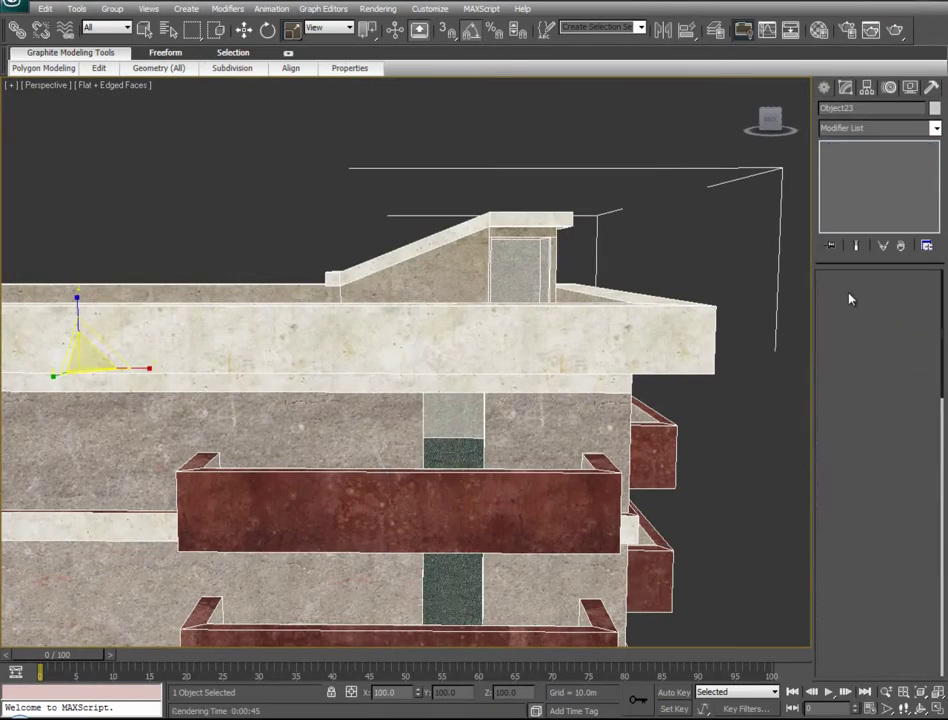
left_click(543, 219)
left_click(460, 236, "ctrl")
left_click(333, 280, "ctrl")
middle_click_drag(543, 254, 667, 328, "alt")
middle_click_drag(378, 282, 269, 261, "alt")
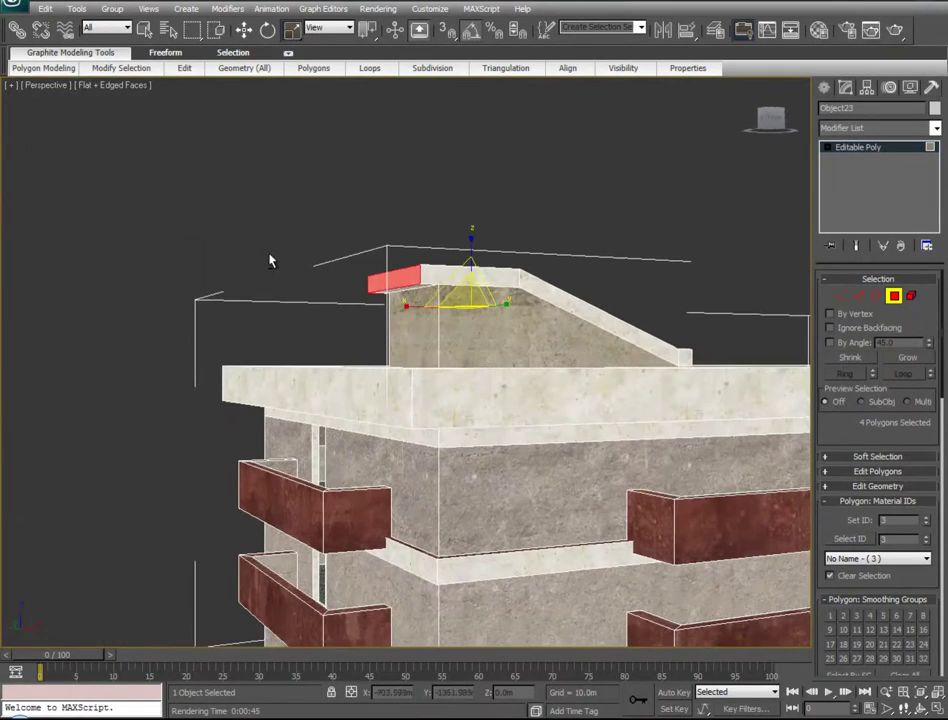
left_click(509, 280, "ctrl")
left_click(541, 289, "ctrl")
left_click(689, 359, "ctrl")
middle_click_drag(688, 358, 450, 383, "alt")
left_click(528, 390, "ctrl")
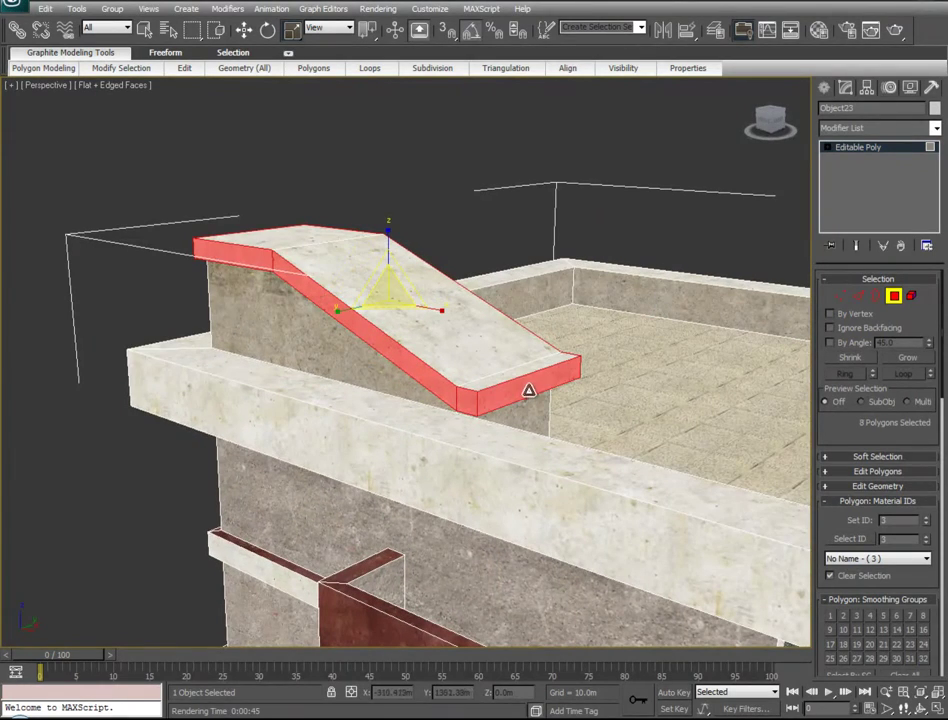
Assign sub-material Concrete#21 to the selected stairwell roof edges and minimize the Material Editor
left_click(818, 31)
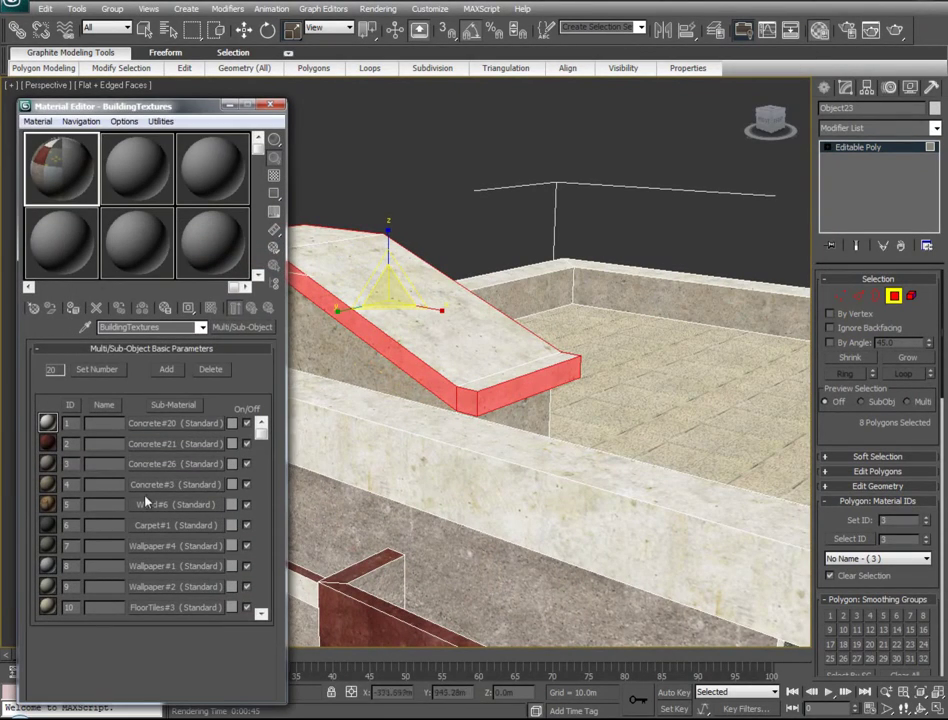
left_click_drag(165, 449, 382, 437)
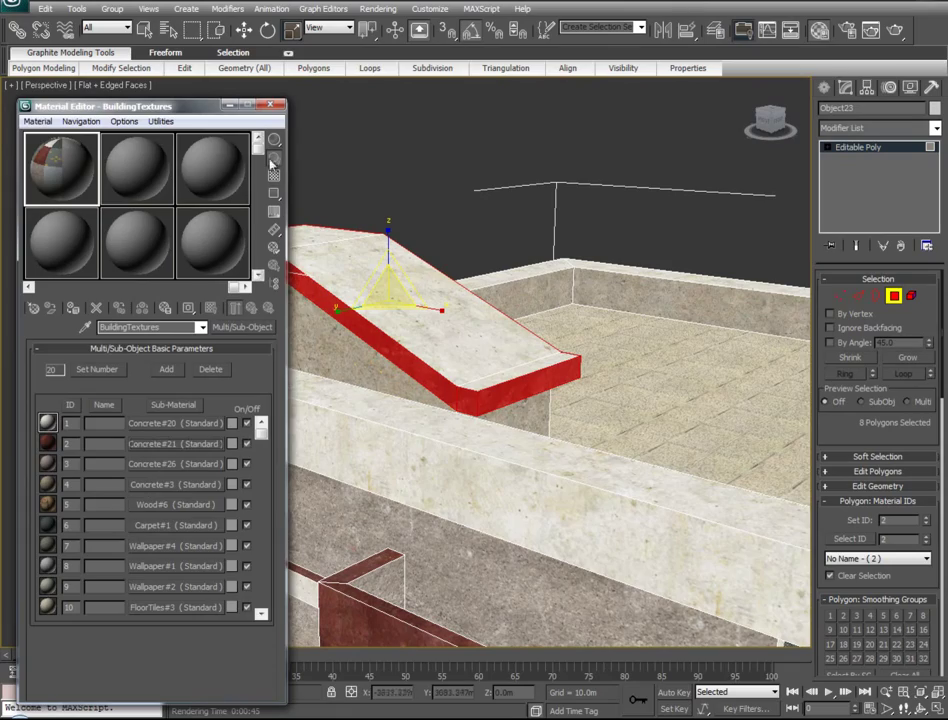
left_click(227, 105)
Select the five underside polygons of the stairwell roof overhang, assign them sub-material Concrete#20 and clear the selection
middle_click_drag(494, 380, 481, 189, "alt")
left_click(514, 213)
left_click(402, 214, "ctrl")
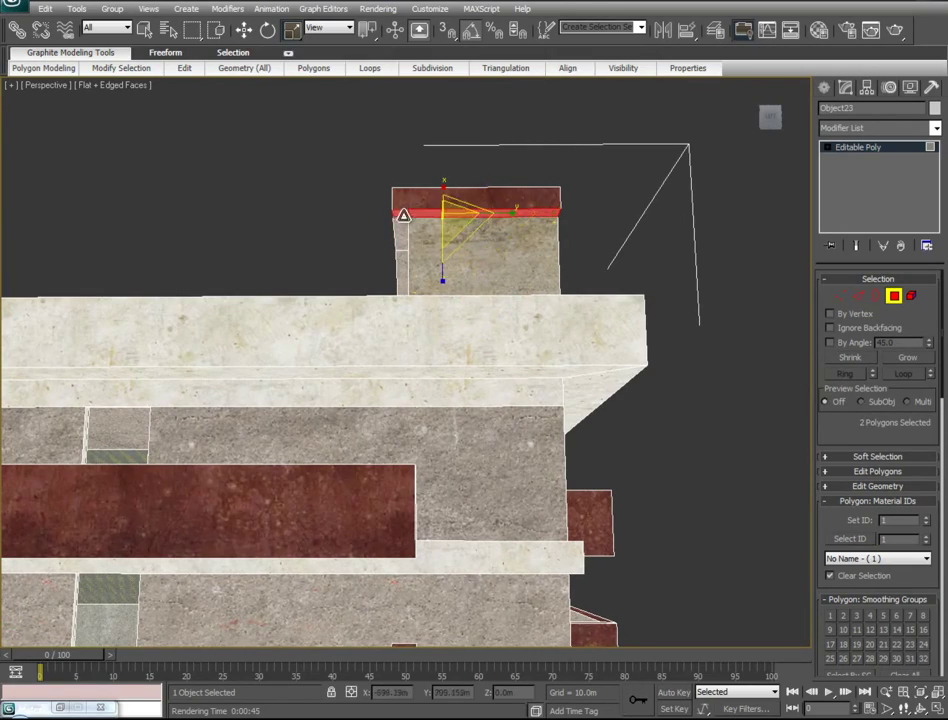
left_click(398, 262, "ctrl")
left_click(403, 268, "ctrl")
middle_click_drag(584, 271, 820, 127, "alt")
left_click(484, 239, "ctrl")
middle_click_drag(561, 300, 470, 307, "alt")
scroll(470, 307, "down", 4)
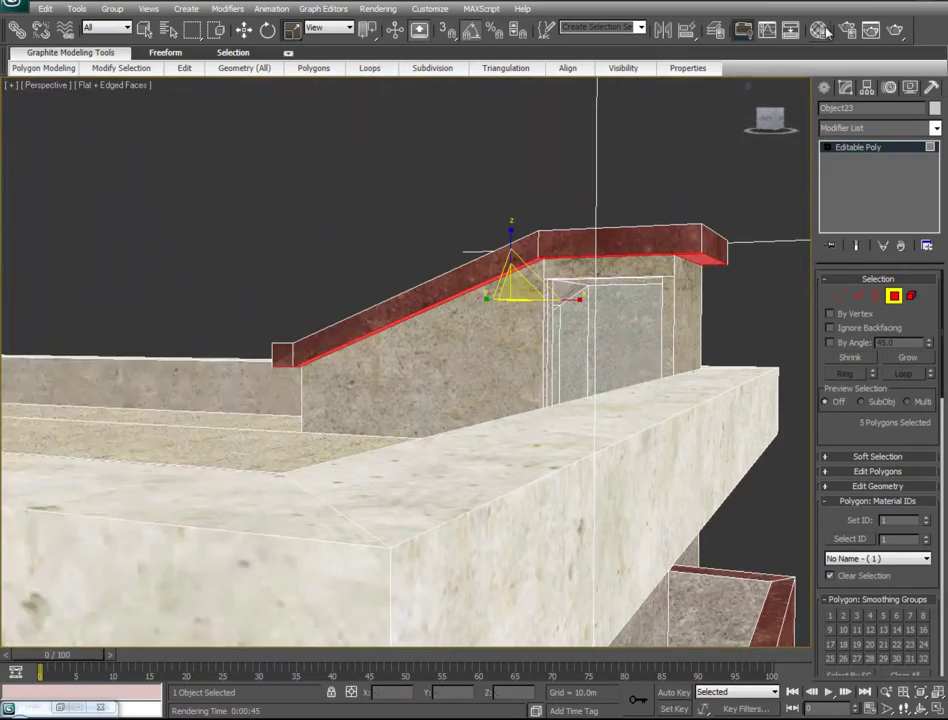
left_click(824, 32)
middle_click_drag(488, 401, 411, 369, "alt")
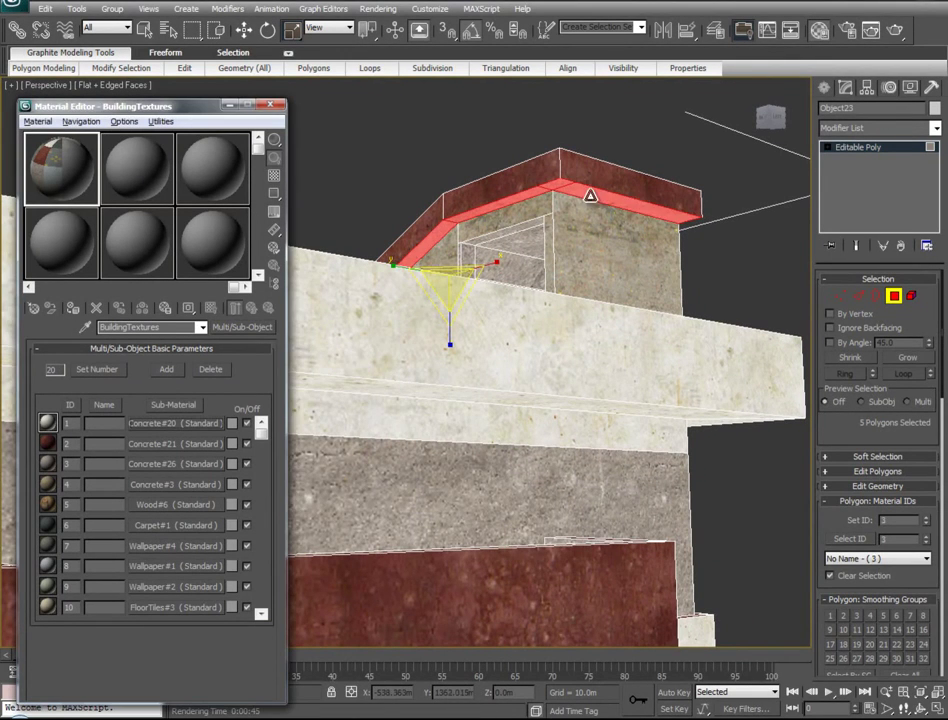
left_click(620, 138)
Select the four reveal polygons of the rooftop stairwell doorway, assign them sub-material Concrete#20 and clear the selection
middle_click_drag(528, 391, 404, 434, "alt")
middle_click_drag(404, 434, 498, 376, "alt")
scroll(498, 376, "up", 4)
middle_click_drag(575, 293, 538, 357, "alt")
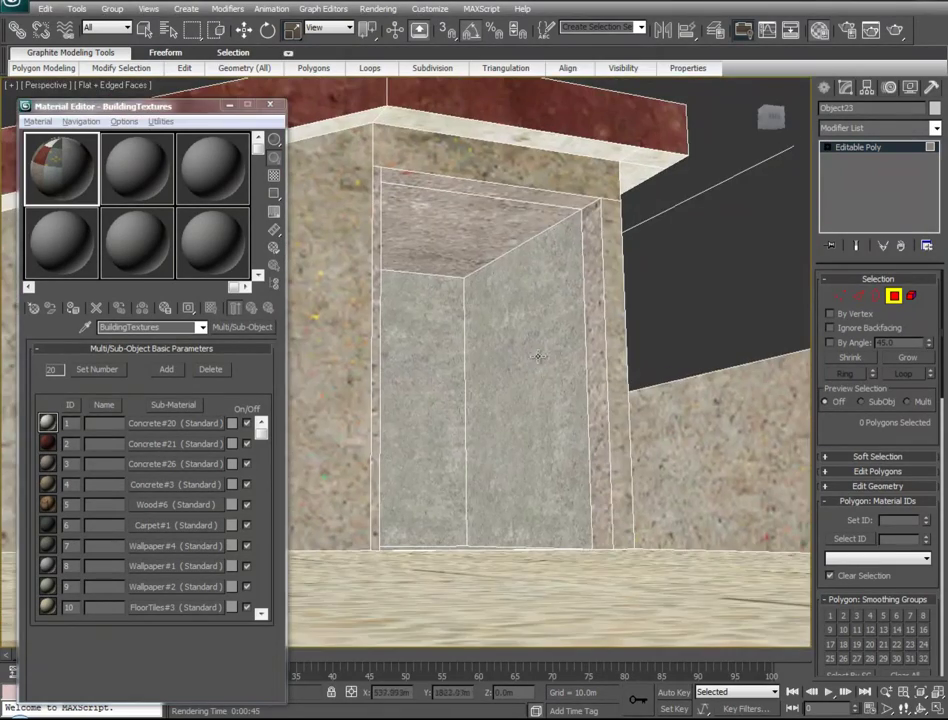
left_click(567, 203)
left_click(597, 249, "ctrl")
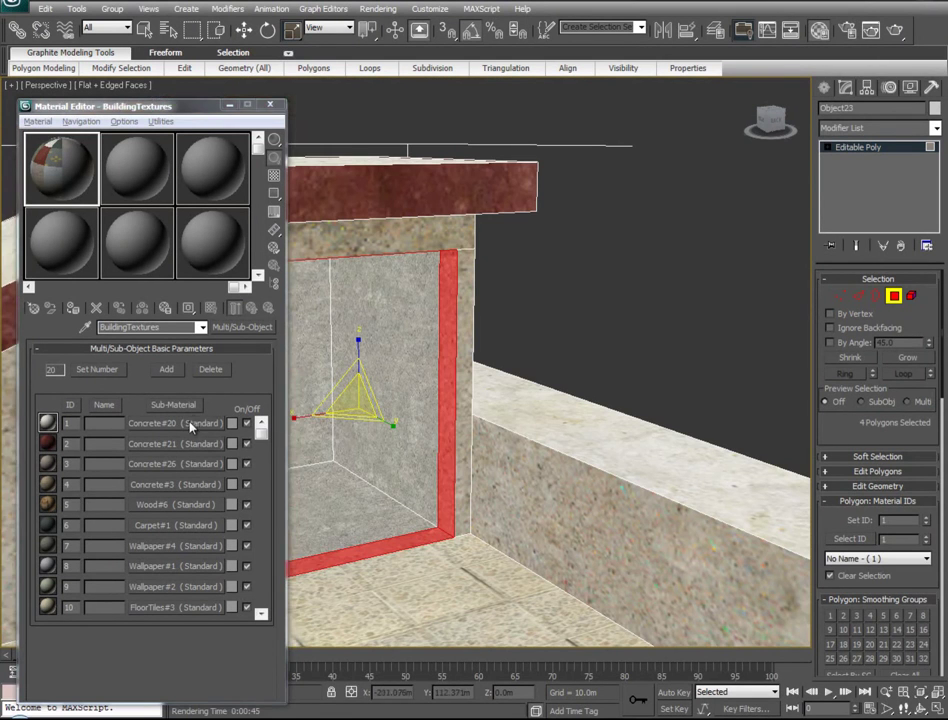
left_click_drag(190, 424, 447, 409)
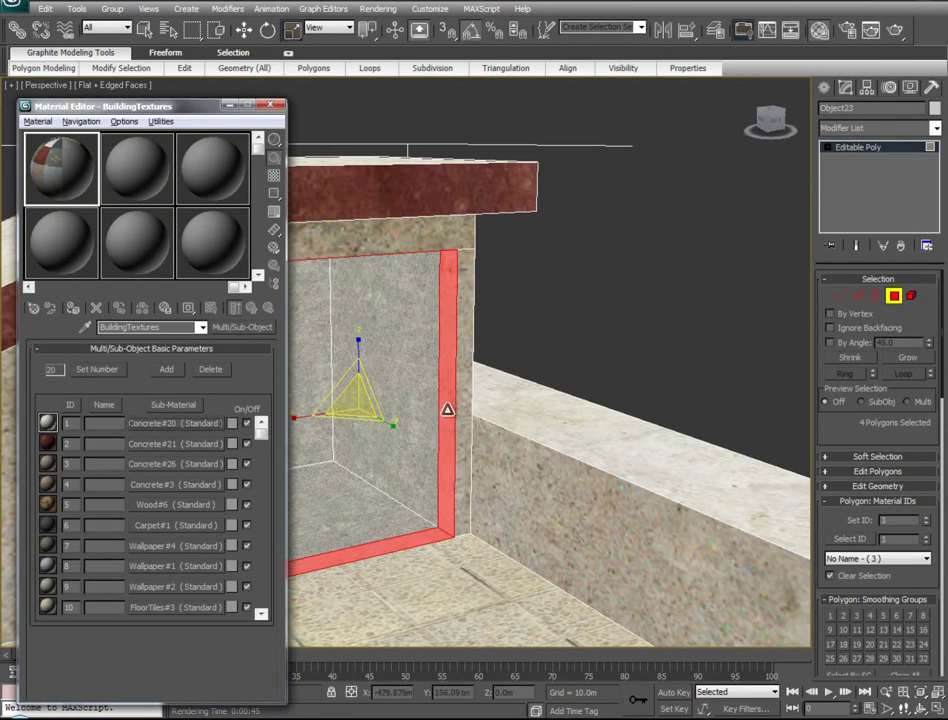
left_click(600, 356)
Select the floor polygons of the rooftop entrance, the stair landings and the area at the foot of the stairs
middle_click_drag(548, 464, 358, 511, "alt")
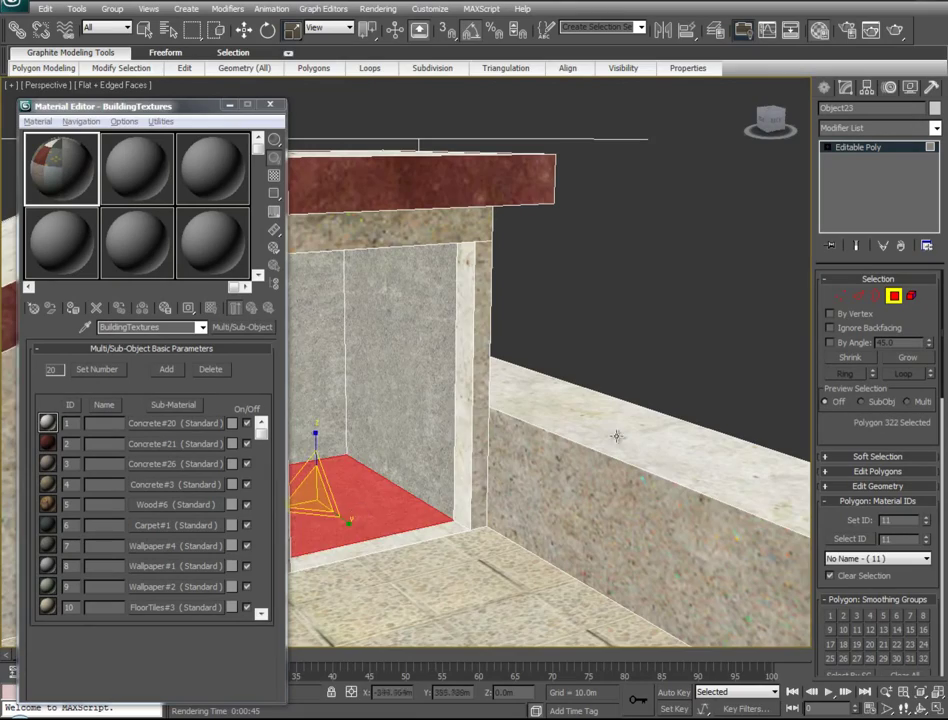
scroll(509, 497, "up", 5)
middle_click_drag(509, 497, 308, 641)
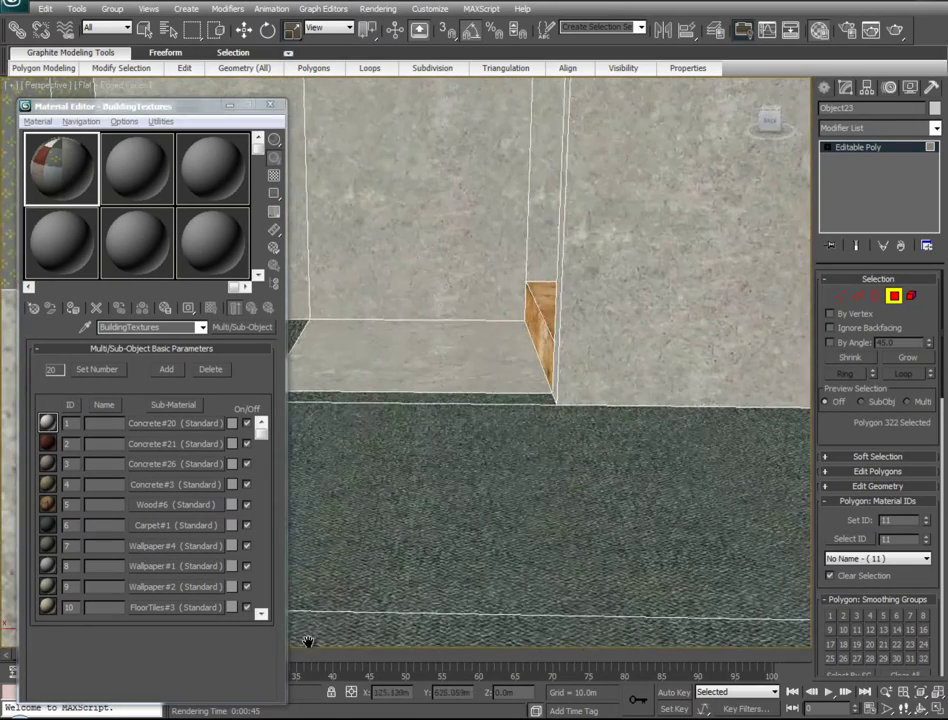
left_click(428, 357, "ctrl")
middle_click_drag(544, 424, 616, 138)
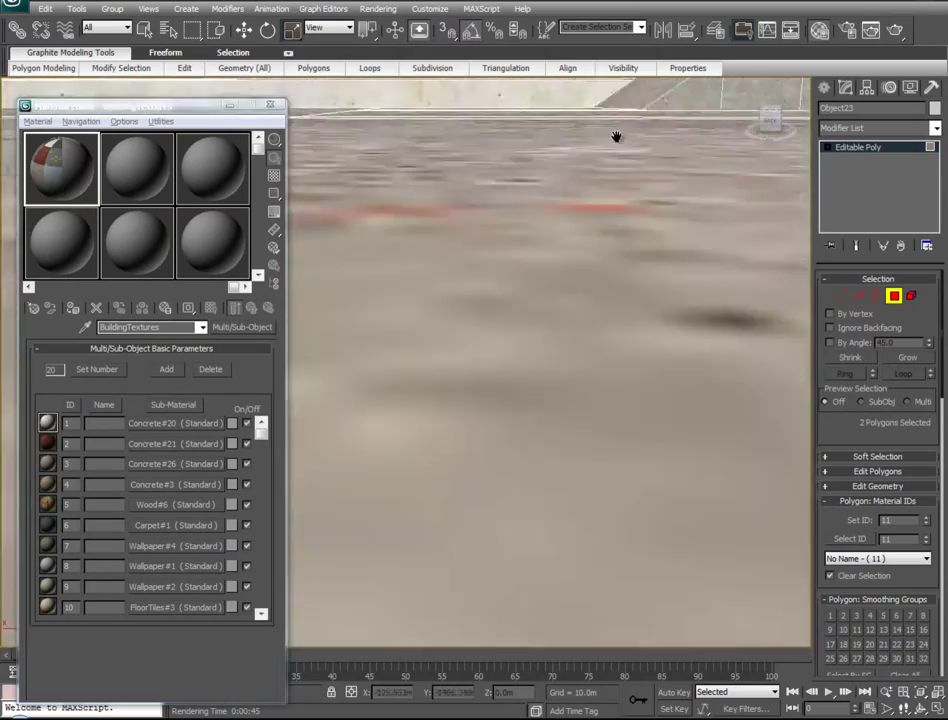
key("ctrl+z")
left_click(498, 318, "ctrl")
middle_click_drag(696, 178, 863, 500)
left_click(509, 427, "ctrl")
left_click(498, 355, "ctrl")
middle_click_drag(513, 384, 536, 532)
scroll(508, 114, "down", 5)
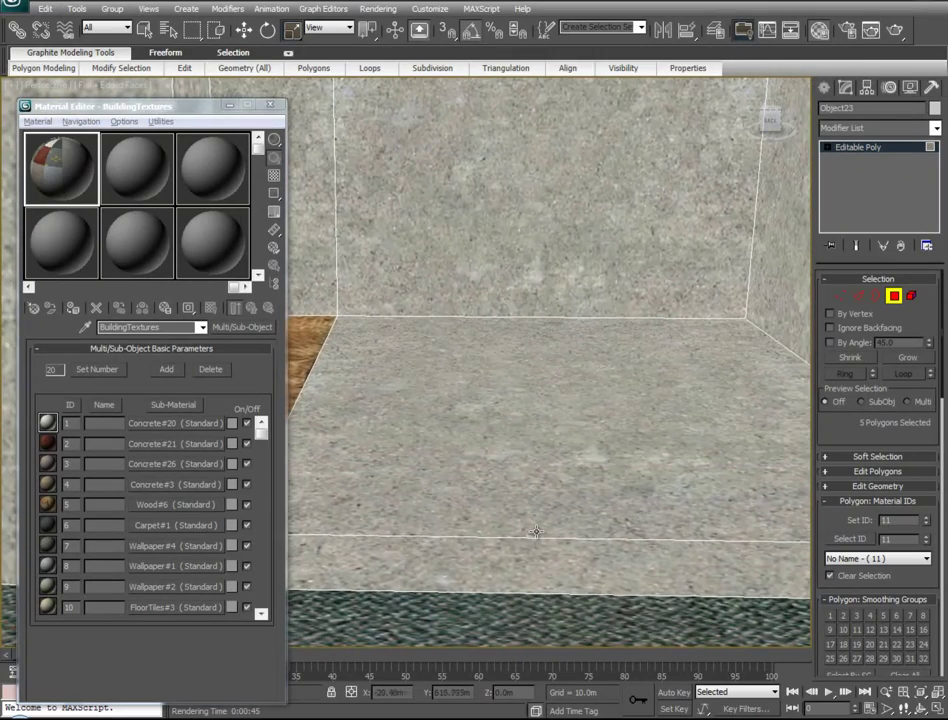
left_click(540, 468, "ctrl")
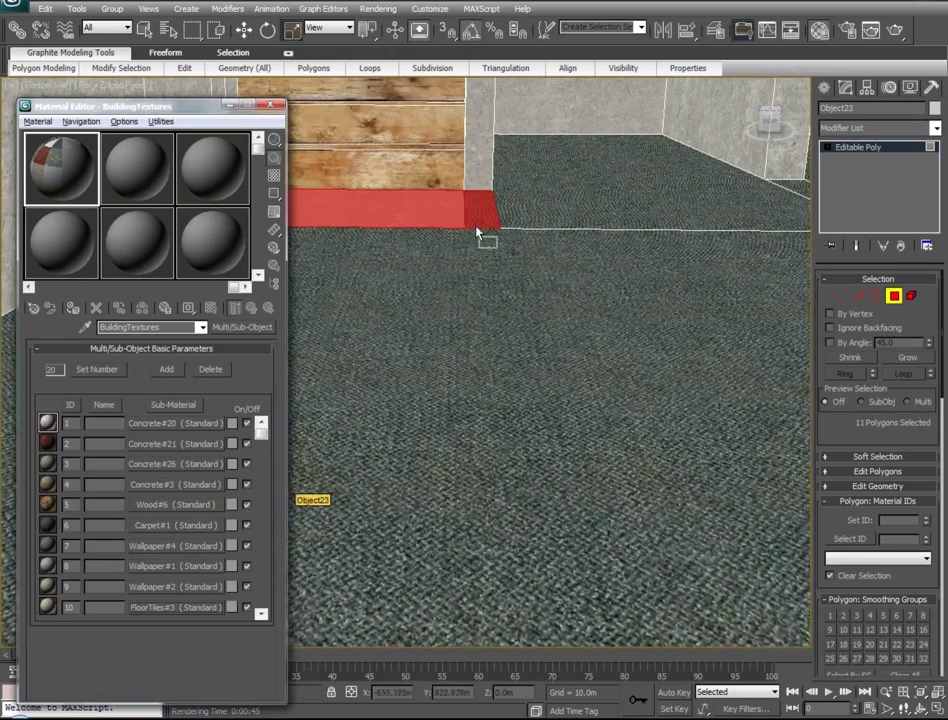
Assign sub-material FloorTiles#3 to the selected stairwell floor polygons and apply a UVW Mapping modifier to them
left_click_drag(477, 230, 476, 220)
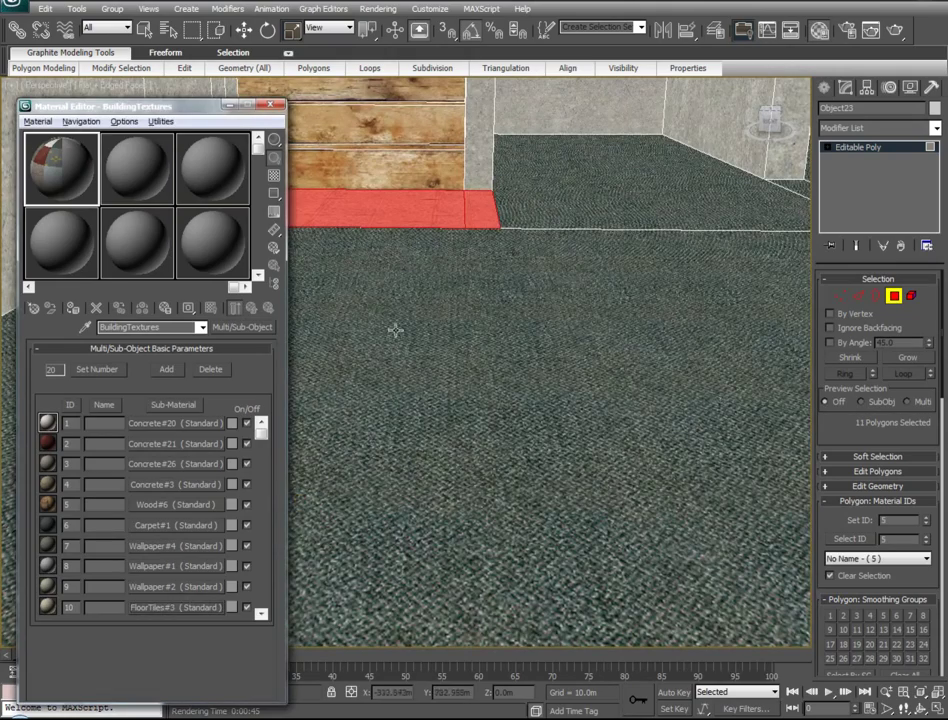
left_click(233, 107)
middle_click_drag(408, 276, 328, 382, "alt")
scroll(330, 338, "up", 4)
middle_click_drag(330, 336, 530, 354)
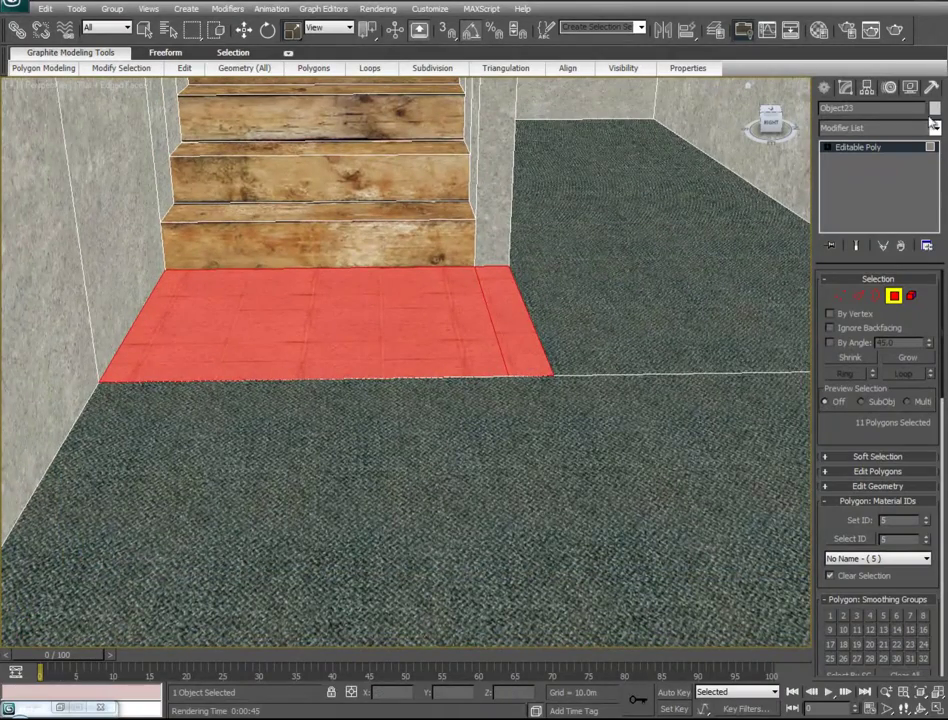
left_click(933, 125)
scroll(869, 590, "down", 15)
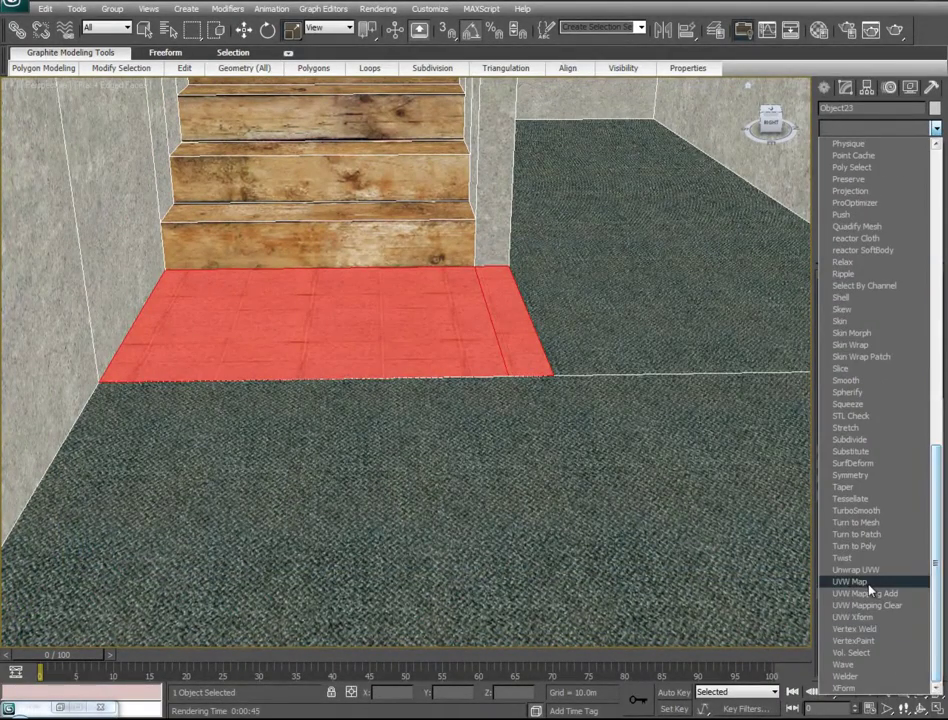
left_click(869, 588)
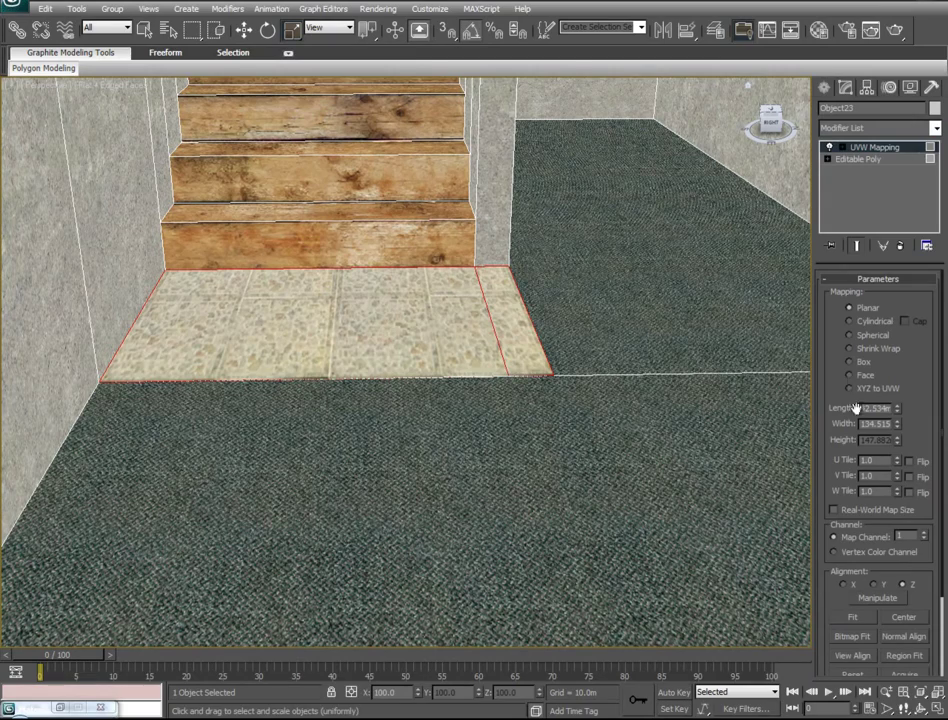
left_click(918, 152)
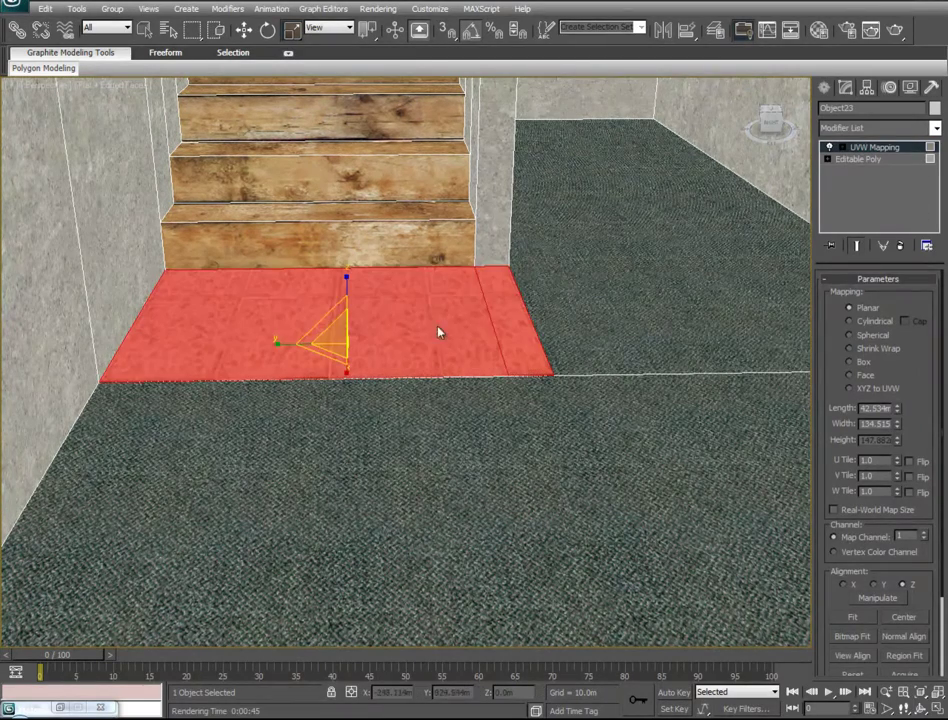
Scale the stairwell floor's planar mapping uniformly to about 153% and collapse the UVW Mapping modifier into the Editable Poly
right_click(382, 331)
left_click(420, 382)
left_click_drag(283, 346, 324, 292)
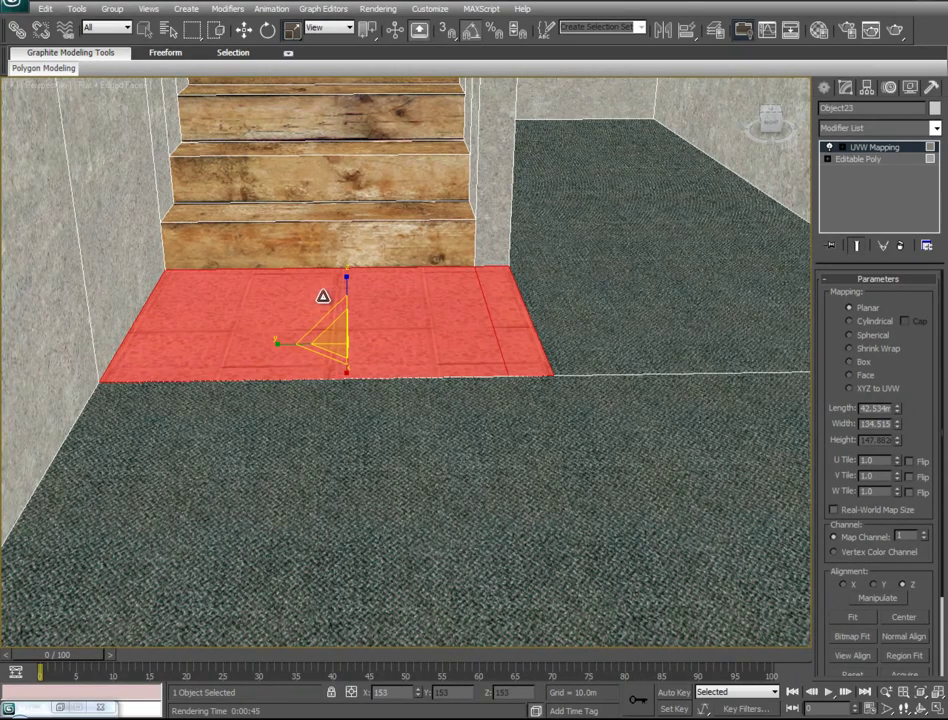
middle_click_drag(397, 431, 406, 182)
scroll(406, 182, "down", 3)
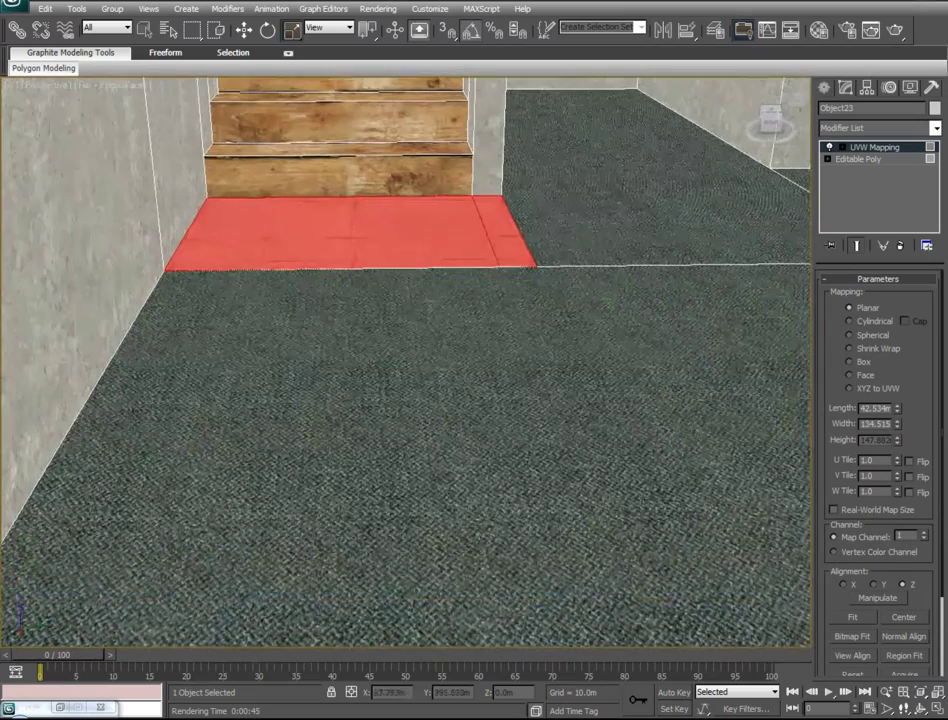
right_click(871, 148)
left_click(800, 278)
Examine the finished textures in the stairwell and on the building's exterior
scroll(548, 342, "down", 1)
middle_click_drag(548, 342, 308, 552)
middle_click_drag(280, 542, 180, 572)
middle_click_drag(584, 417, 525, 437, "alt")
scroll(438, 427, "down", 10)
scroll(504, 431, "down", 4)
scroll(542, 432, "up", 5)
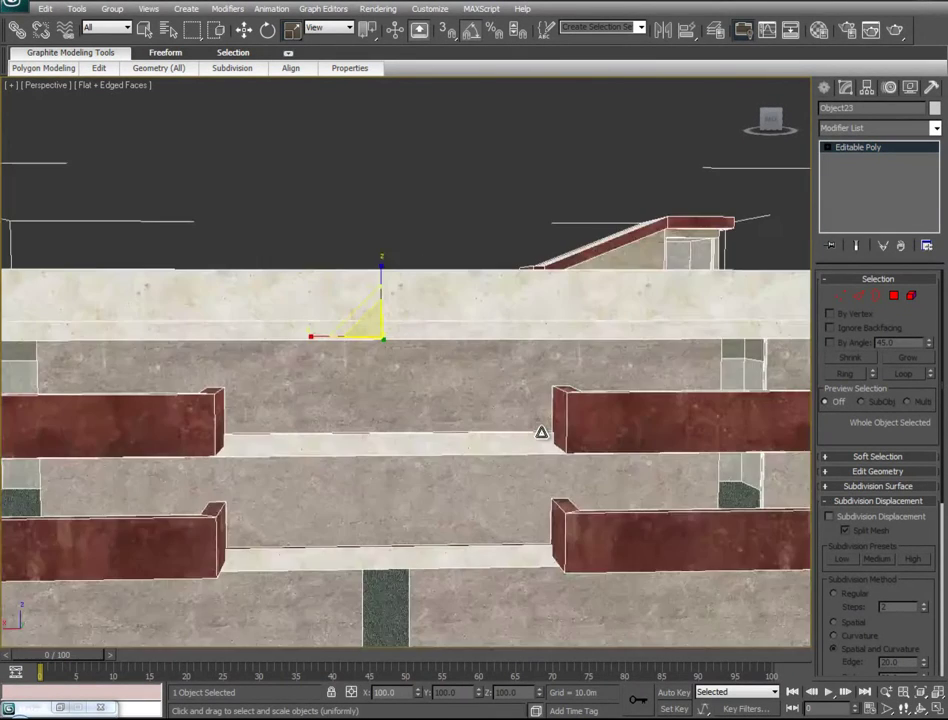
scroll(506, 440, "down", 3)
middle_click_drag(463, 442, 468, 411)
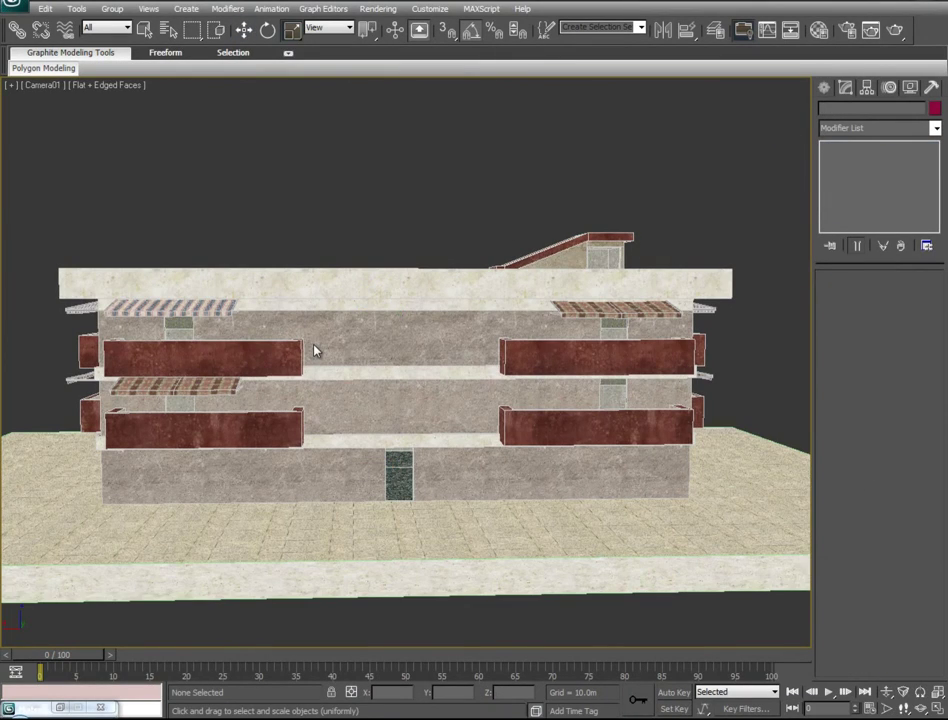
Render the whole scene from an elevated perspective view with the complete plot and palm trees, and close the rendered frame
key("p")
key("w")
middle_click_drag(377, 503, 369, 462, "alt")
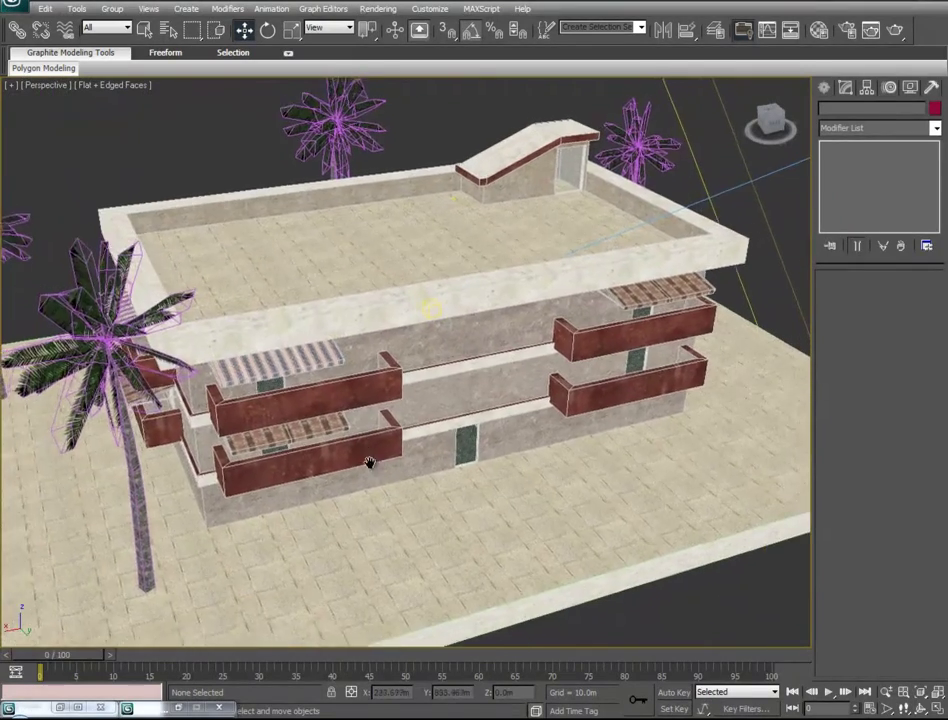
scroll(369, 462, "down", 5)
key("shift+q")
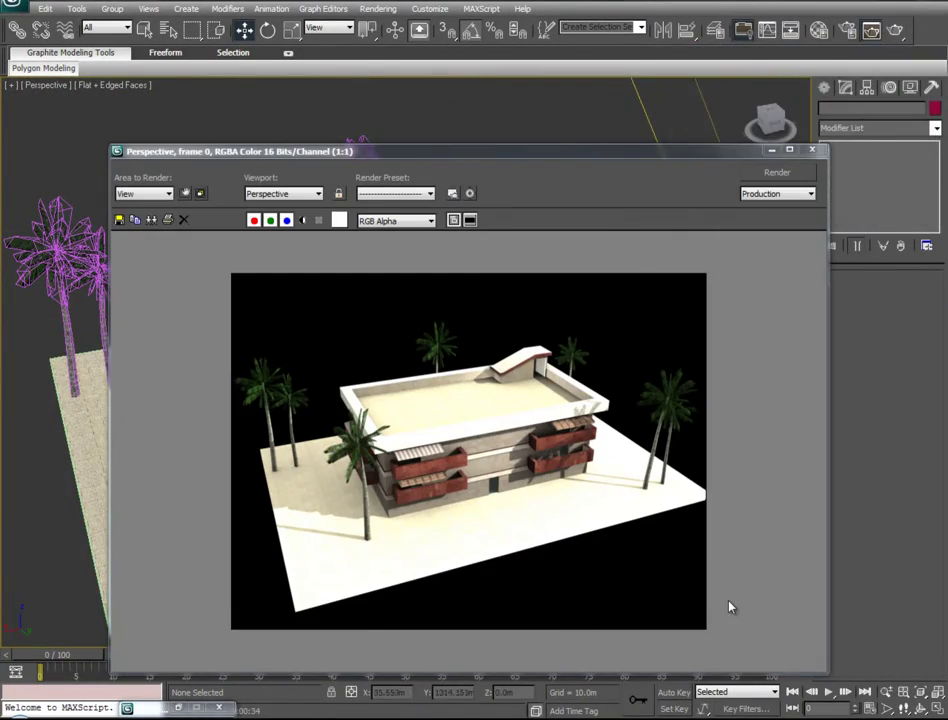
left_click(812, 149)
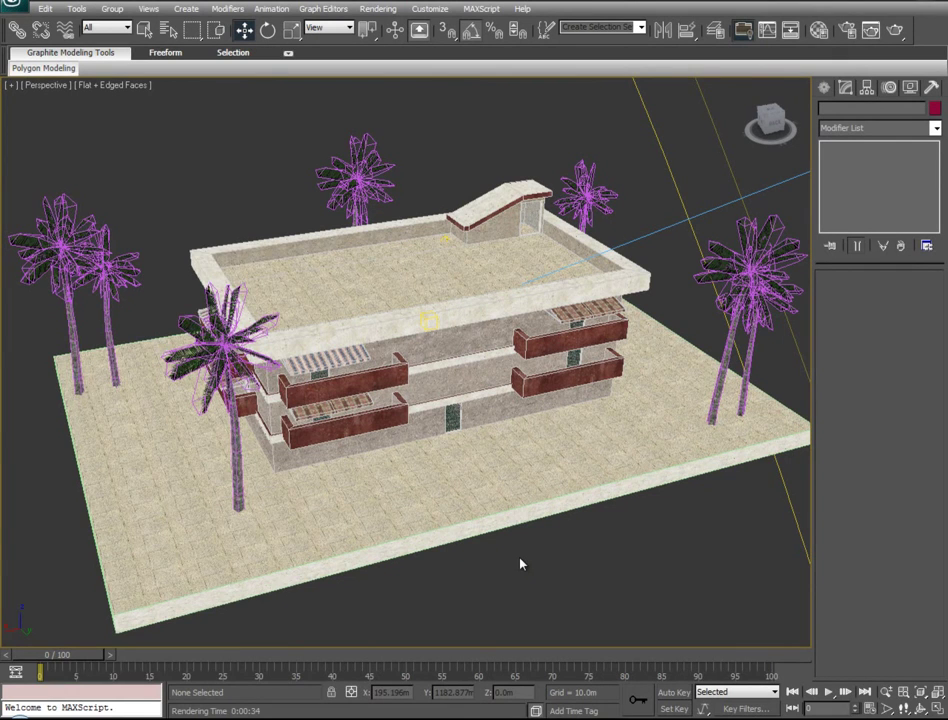
Open sub-material Concrete#20 of BuildingTextures and examine its map slots, including the Diffuse Color map, and view the scene from another side
key("m")
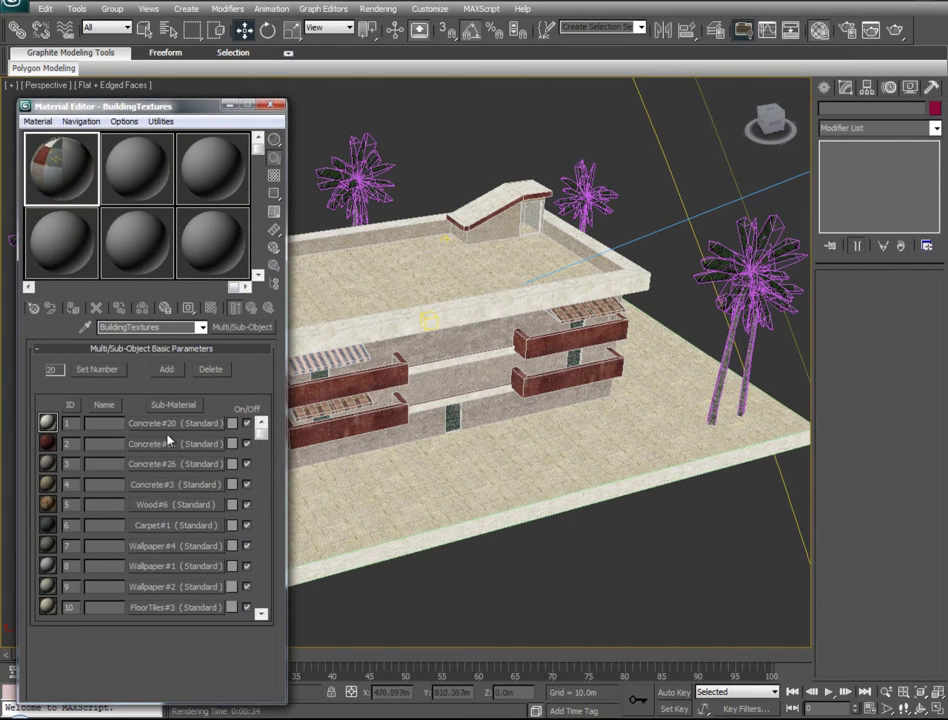
mouse_move(260, 428)
left_mouse_down()
mouse_move(268, 483)
mouse_move(261, 425)
left_mouse_up()
left_click(126, 425)
left_click(107, 586)
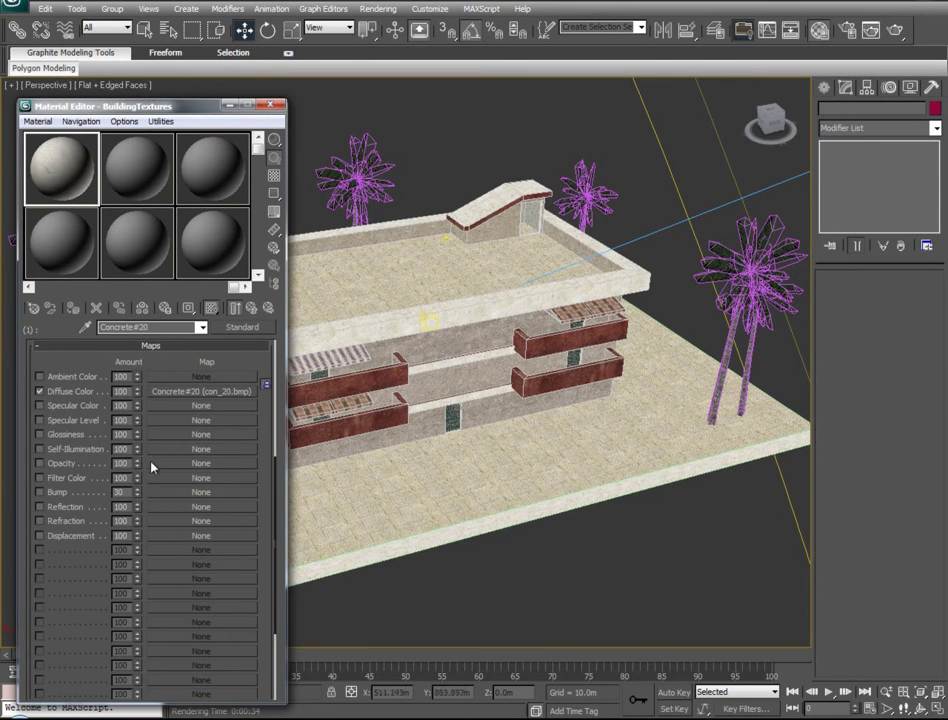
left_click(39, 391)
left_click_drag(222, 367, 53, 410)
left_click(44, 397)
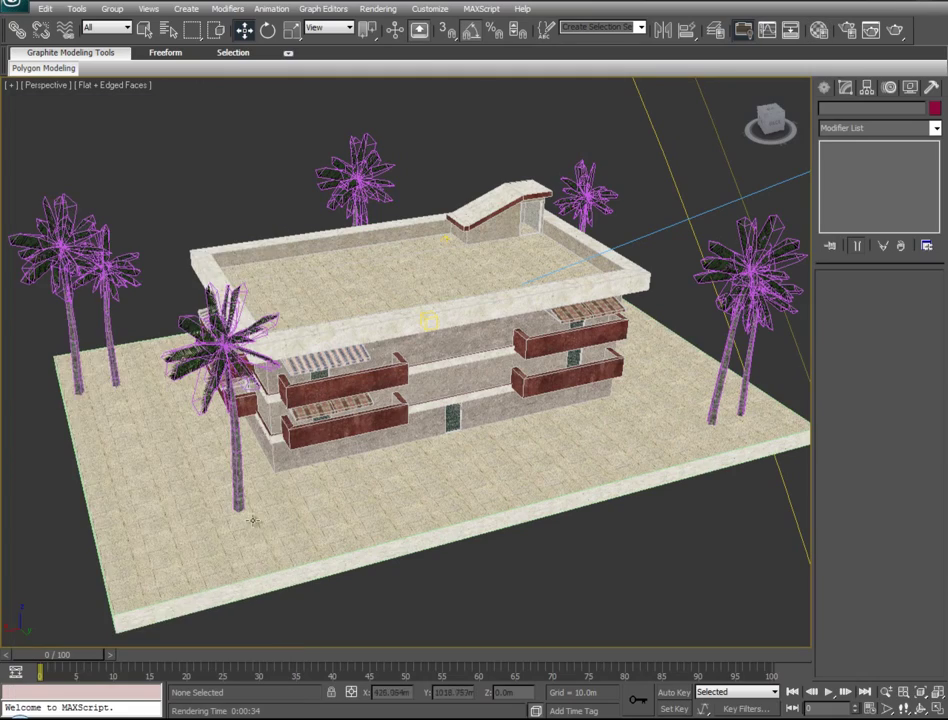
middle_click_drag(245, 536, 630, 617, "alt")
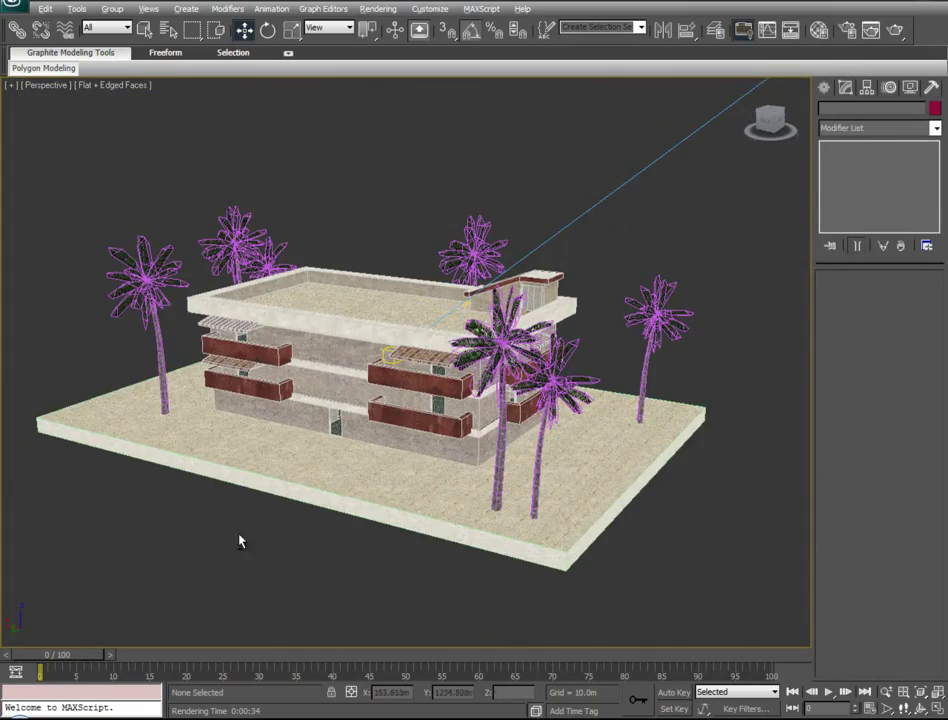